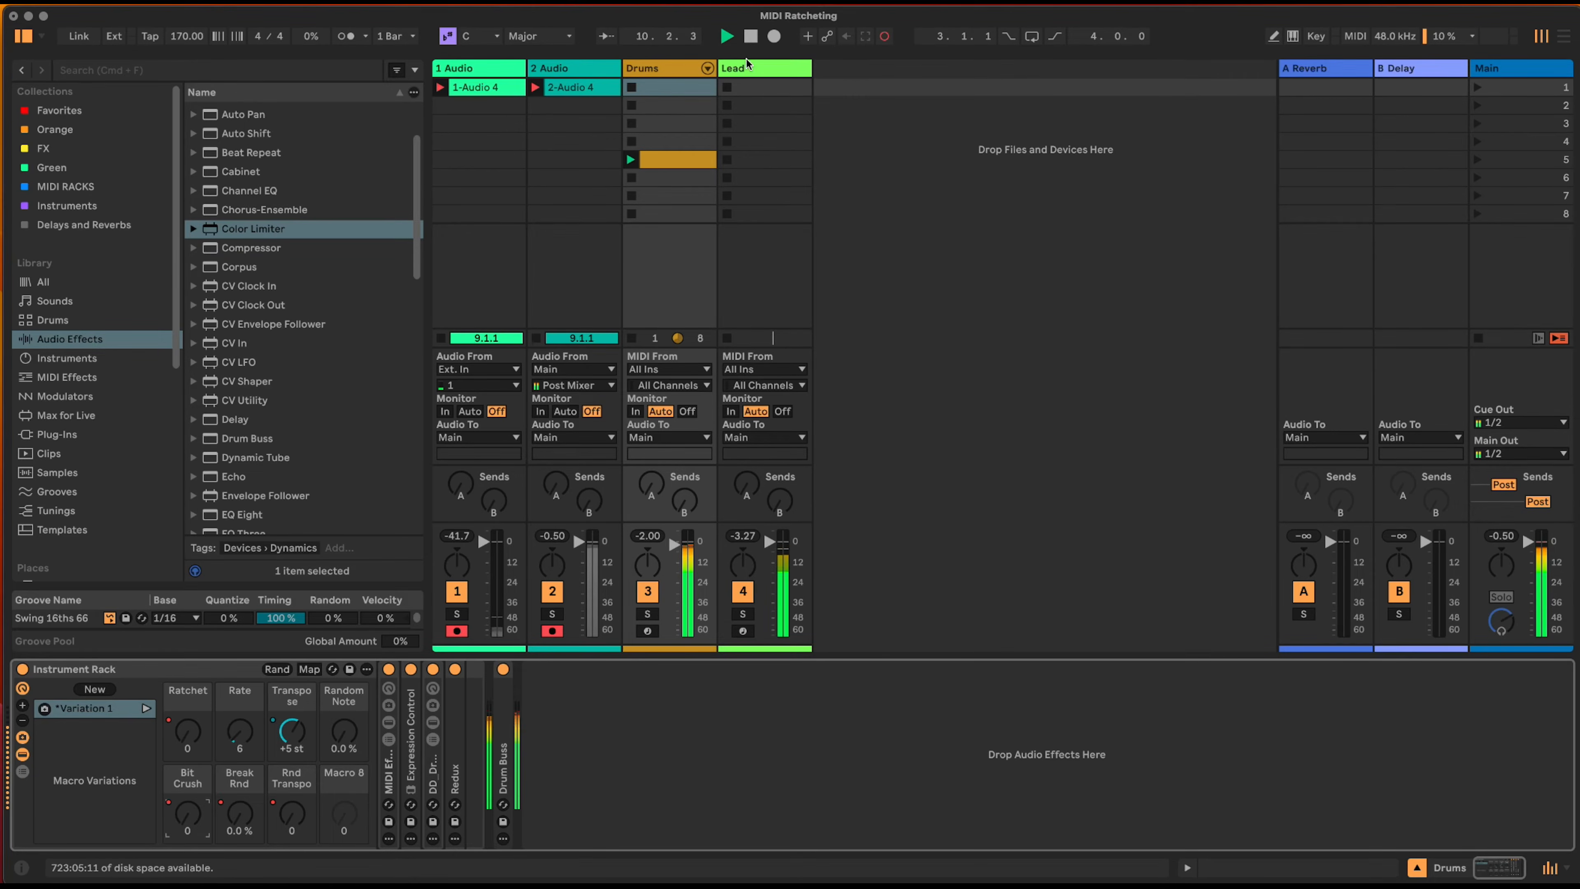
# - Set the Low band Amount of Roar on the Lead track to 7.9% and briefly audition the track in solo
pyautogui.click(747, 66)
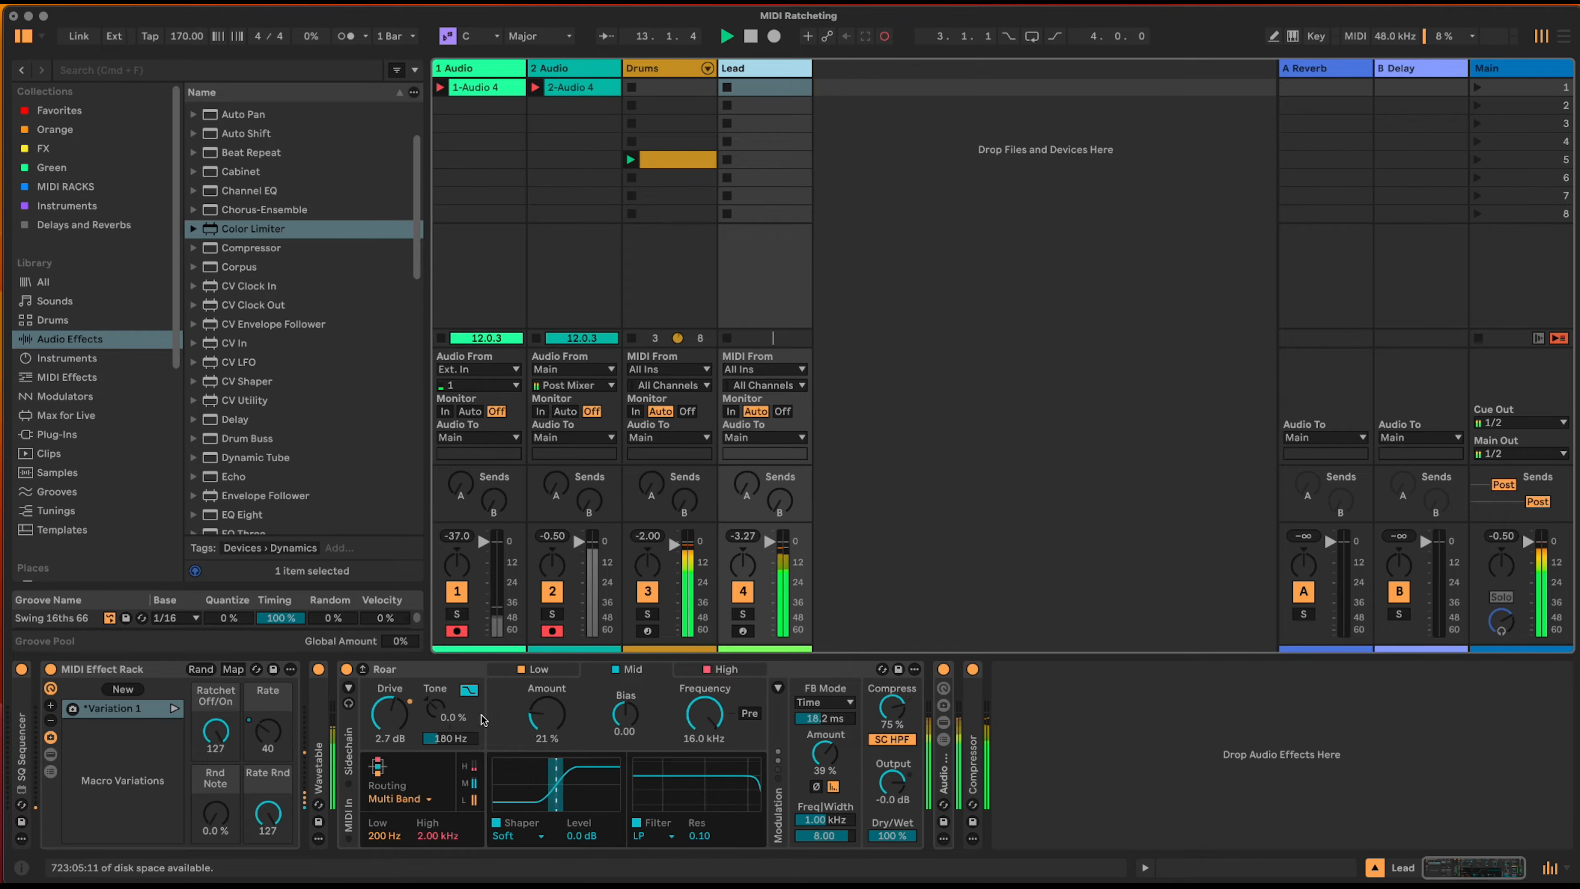
pyautogui.moveTo(546, 714); pyautogui.dragTo(546, 685)
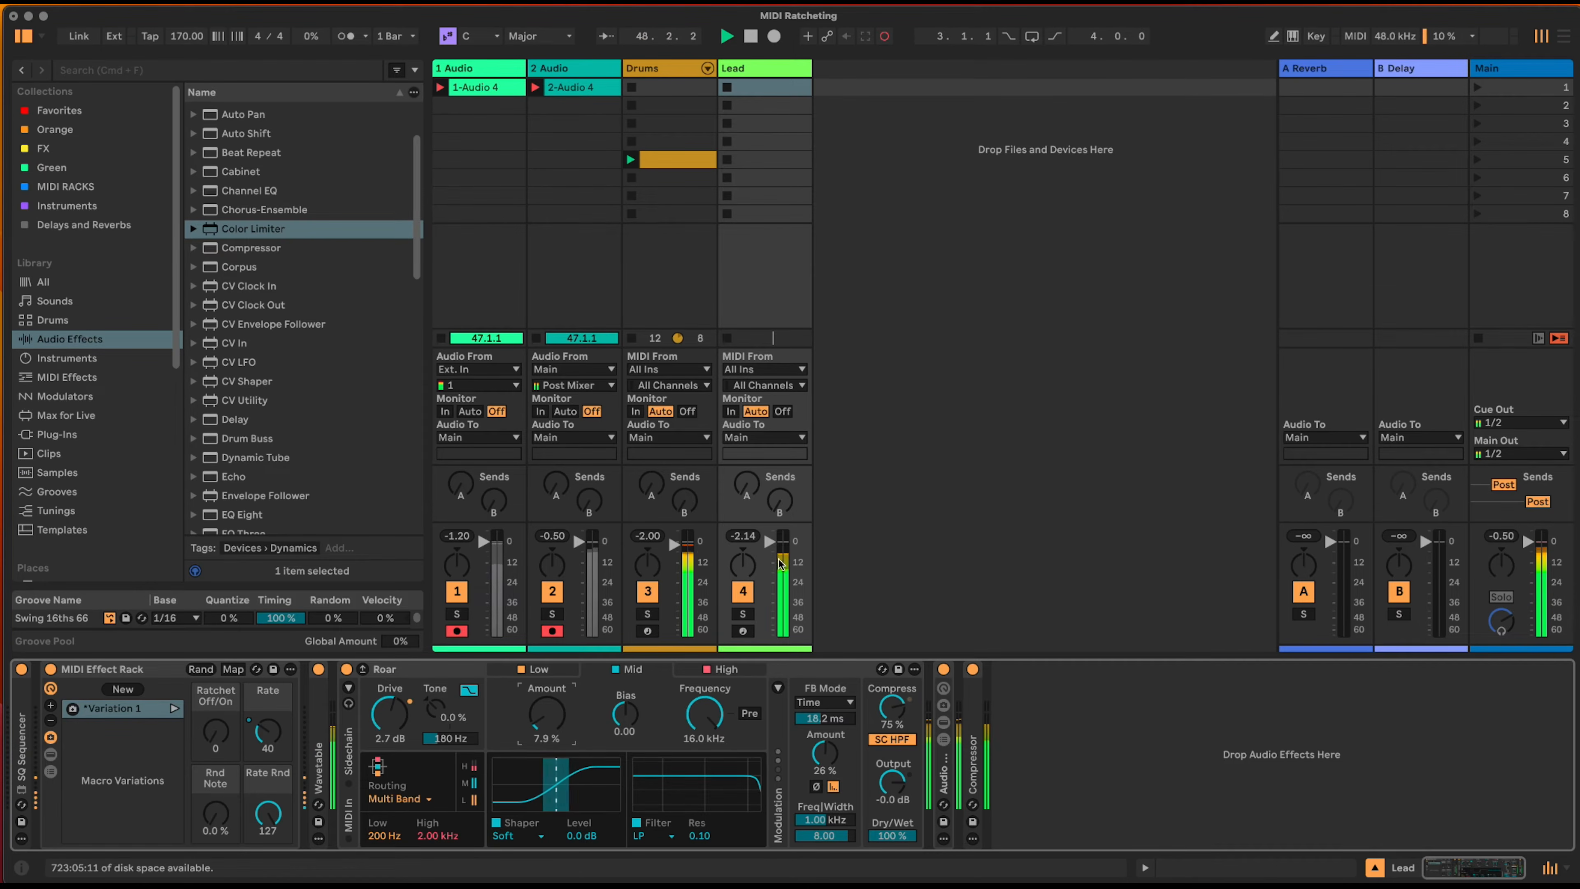
pyautogui.click(744, 615)
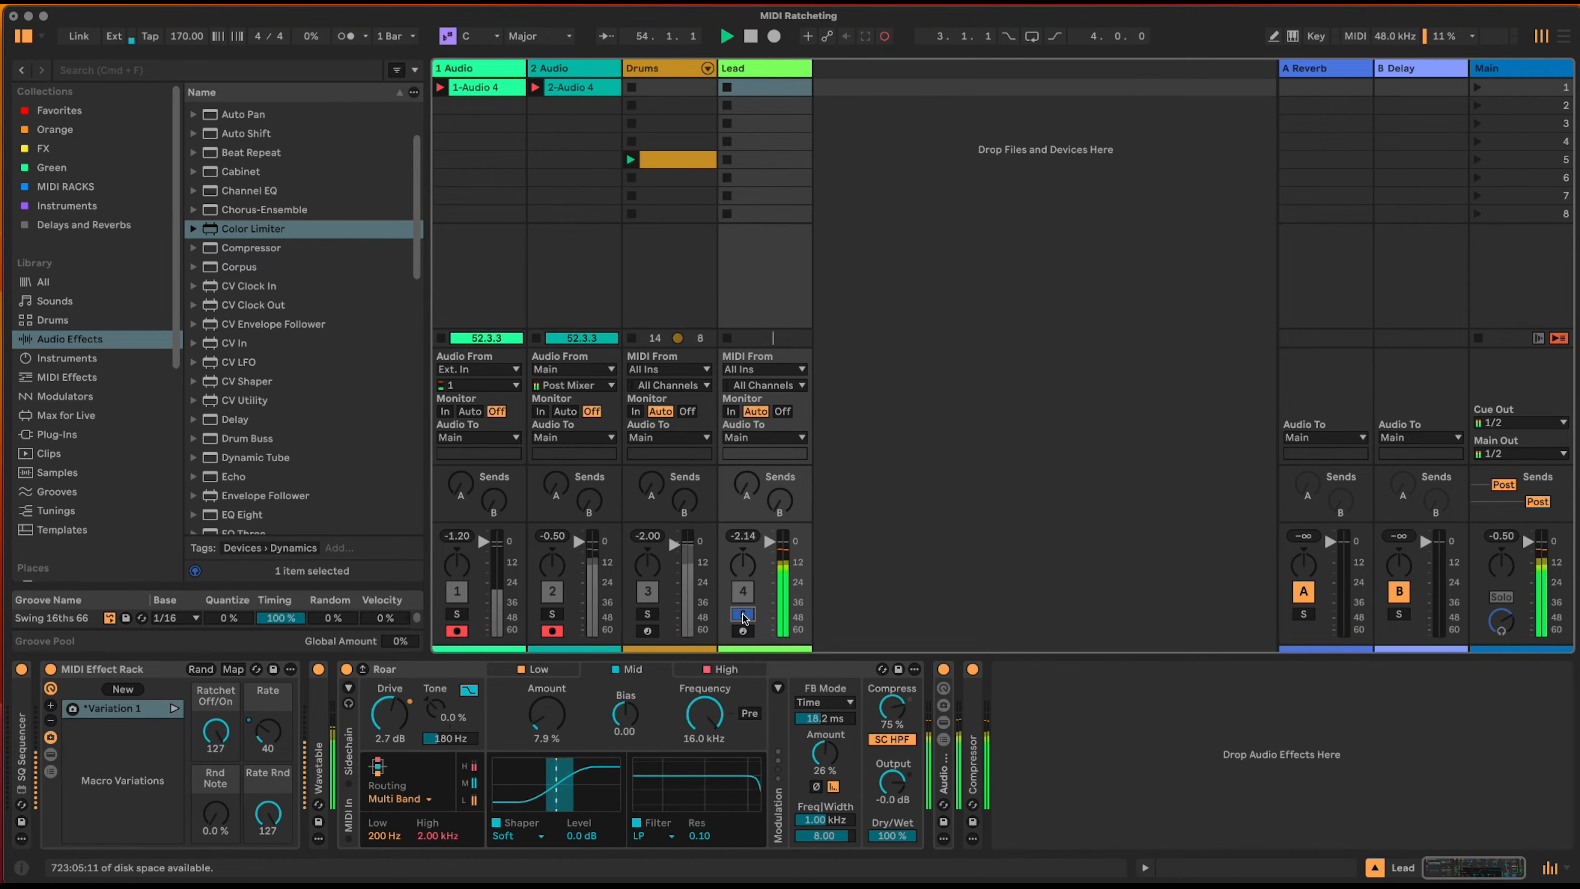
pyautogui.click(743, 614)
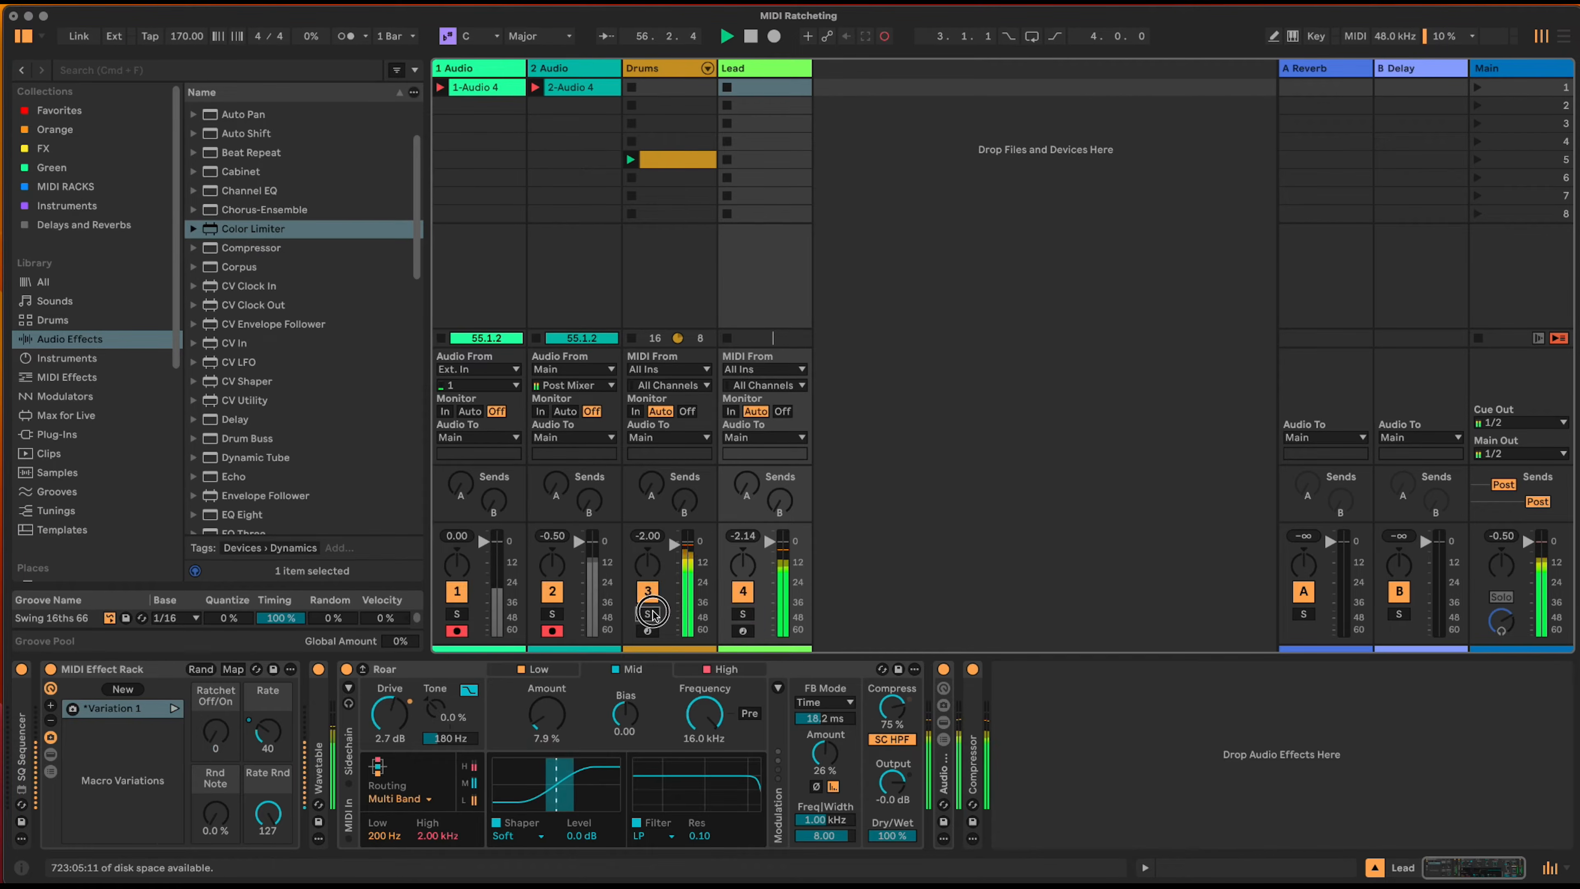
# - Solo the Drums track with its clip stopped, and expand its DD_Drum_106_Lp24 drum rack
pyautogui.click(652, 613)
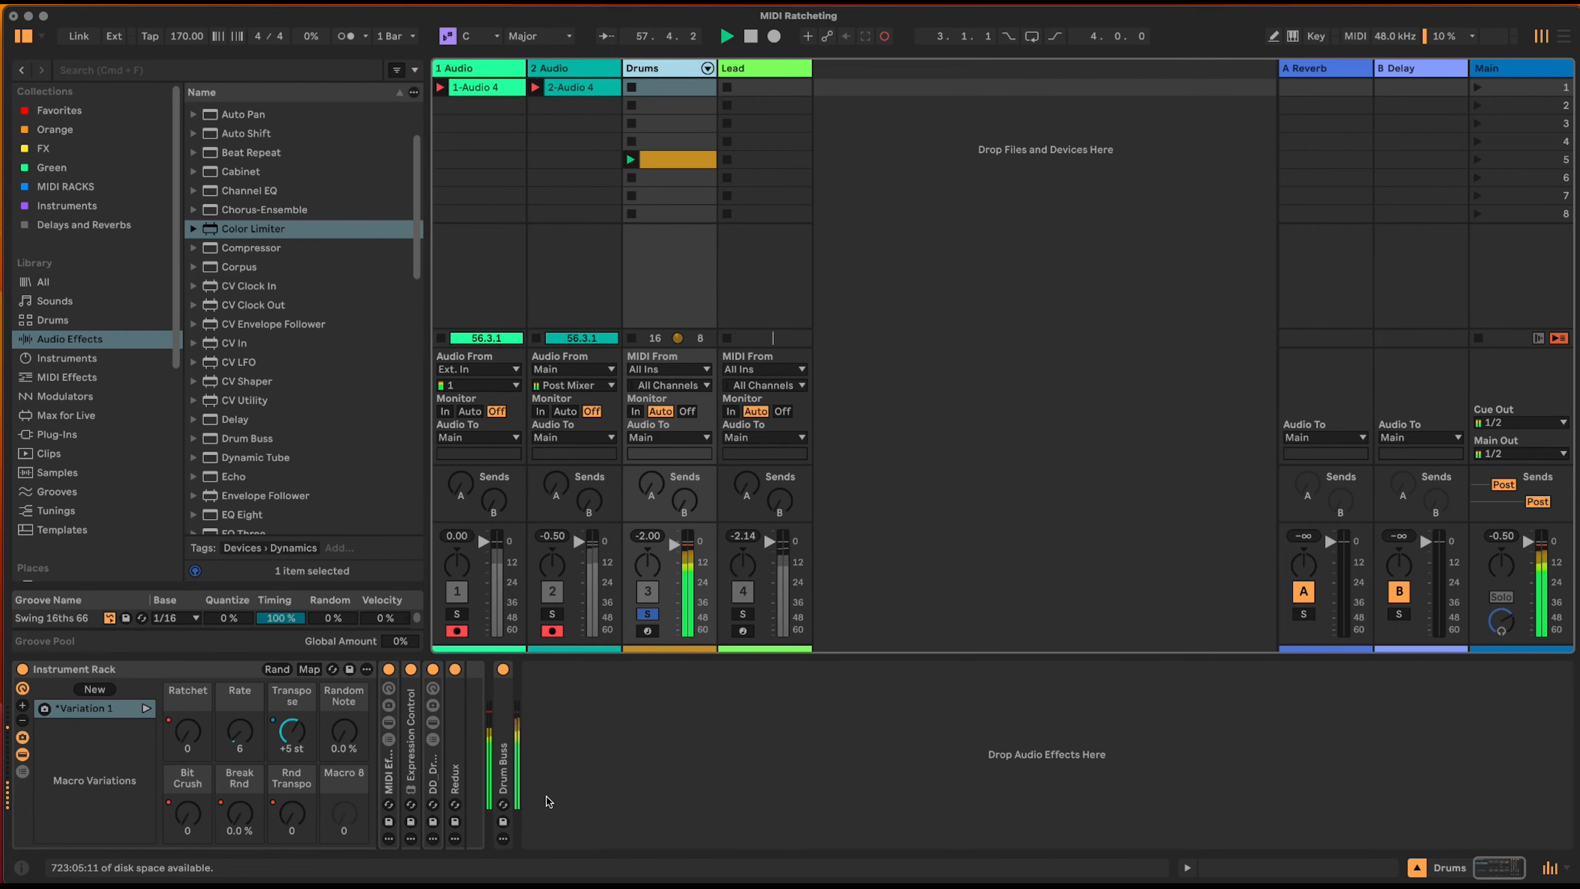
pyautogui.click(433, 739)
pyautogui.click(641, 180)
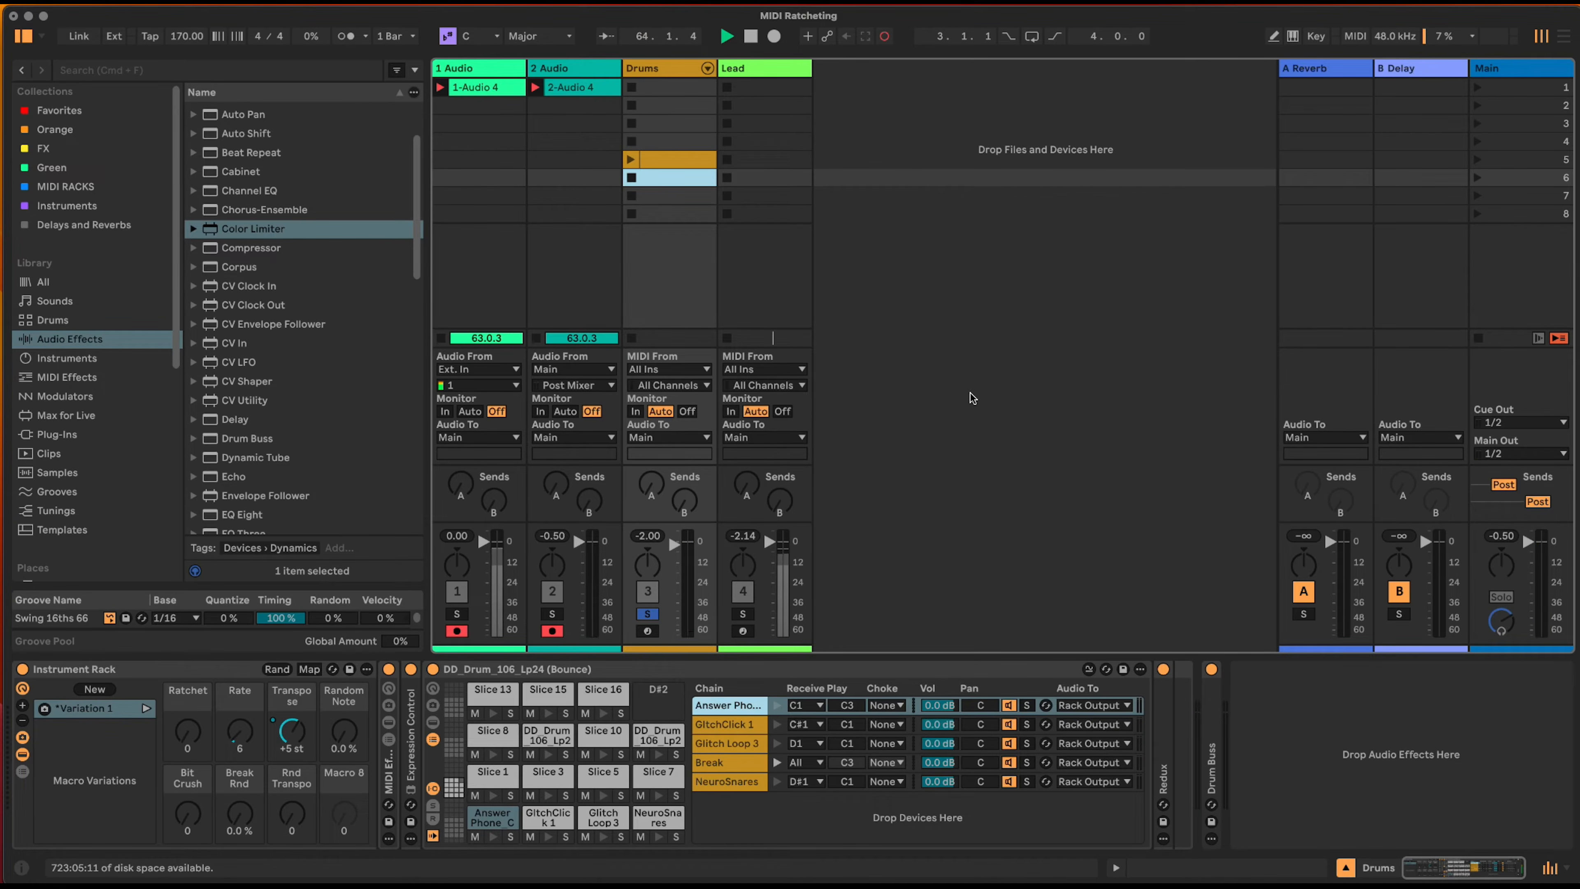
# - Audition the Answer Phone, GlitchClick 1 and Glitch Loop 3 pads of the drum rack
pyautogui.click(493, 838)
pyautogui.click(550, 838)
pyautogui.click(602, 838)
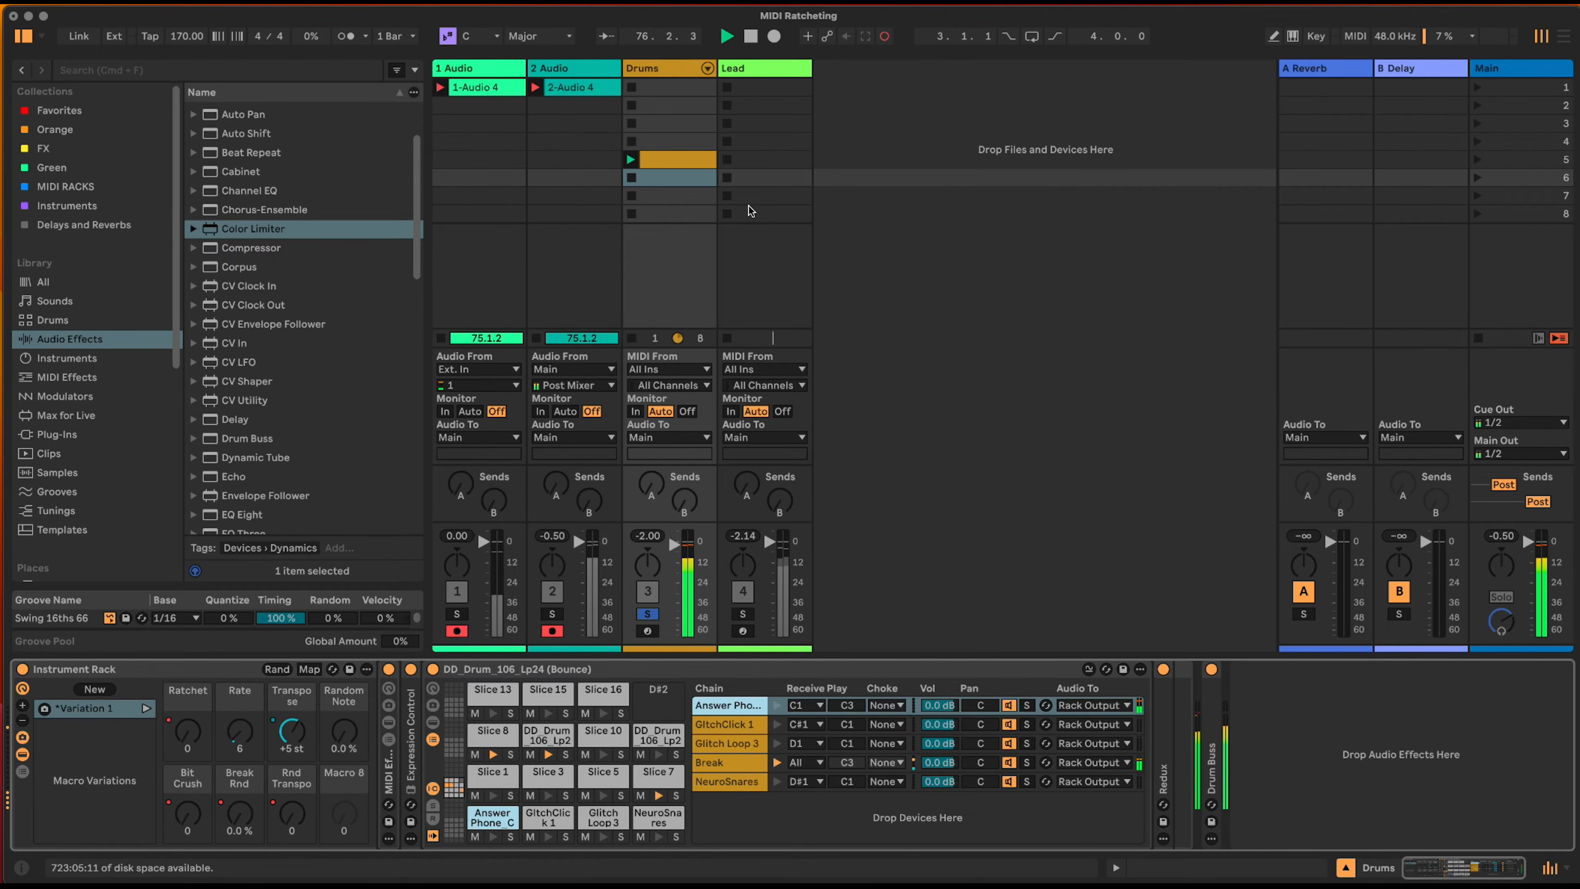
# - Examine the notes of the Drums track's clip and return to the track's devices
pyautogui.doubleClick(675, 160)
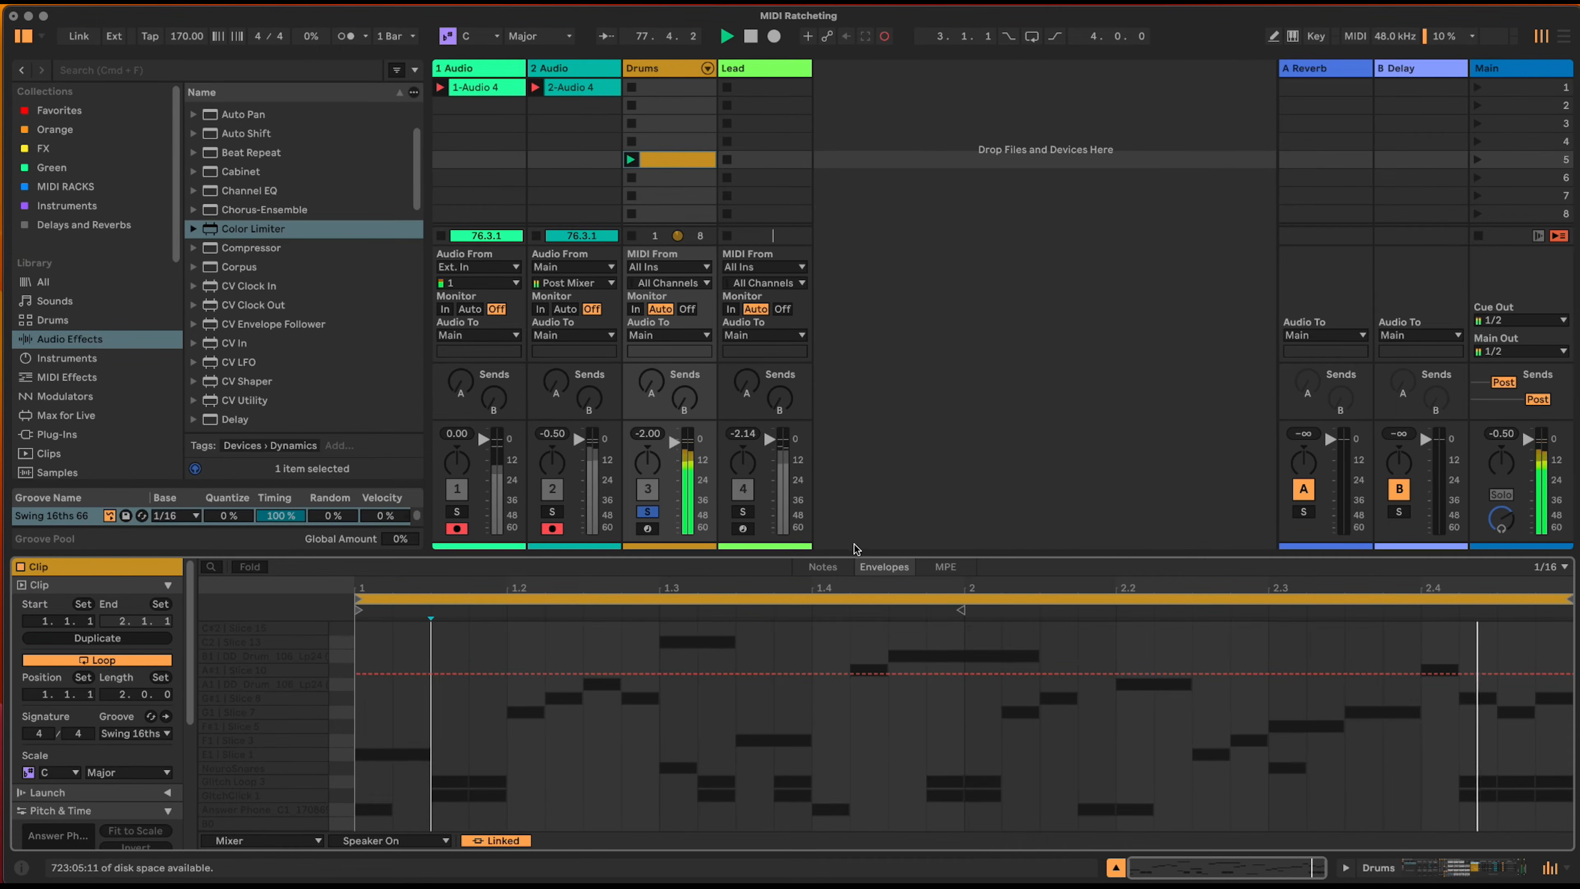
pyautogui.click(824, 567)
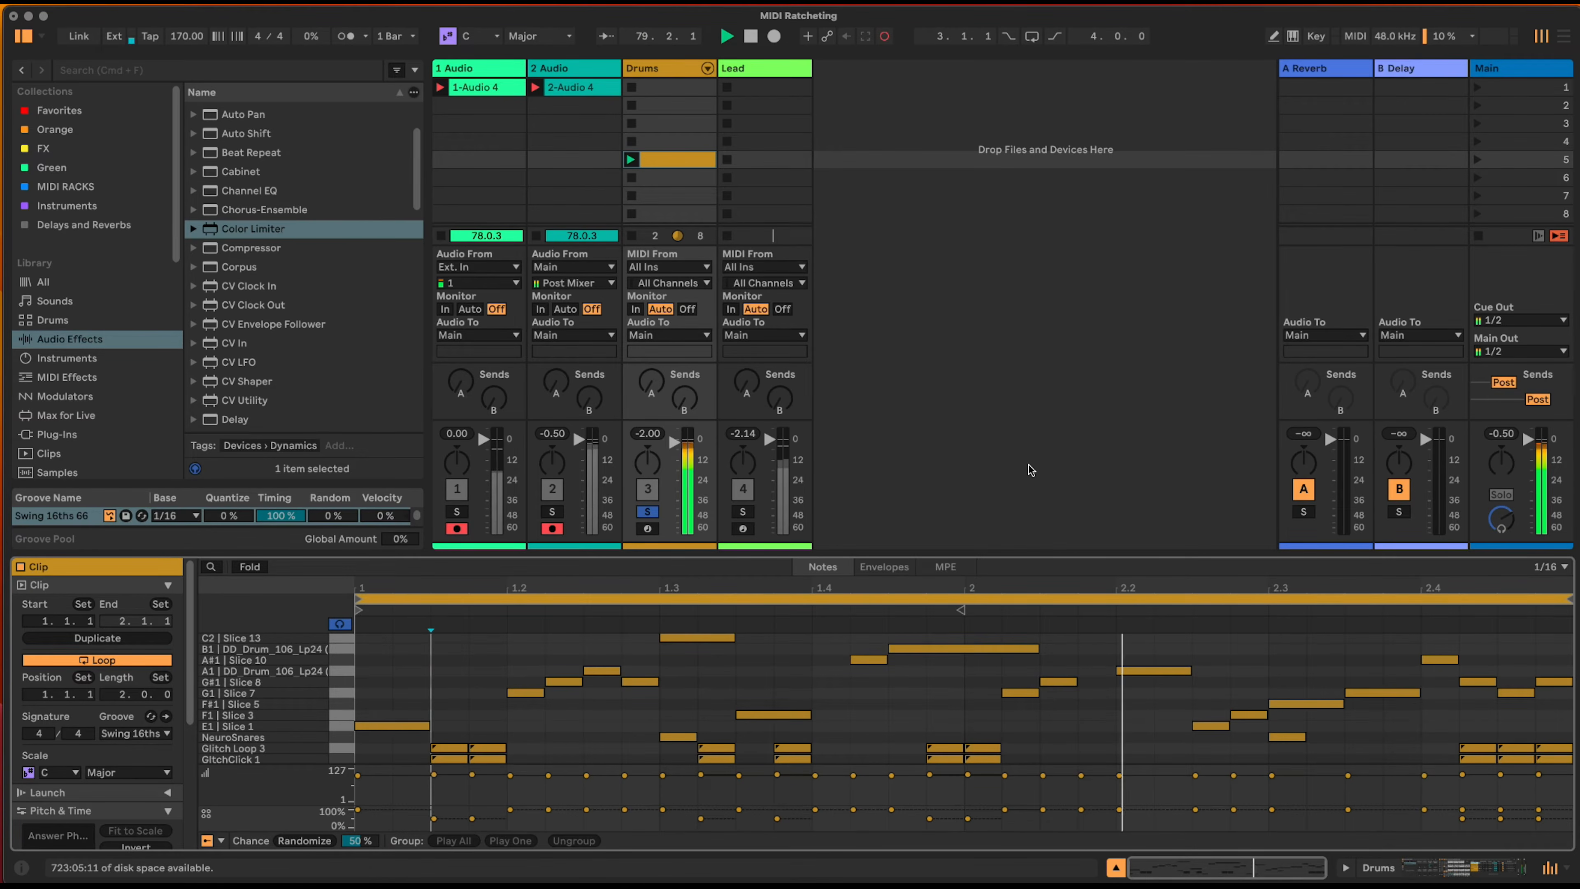
pyautogui.hotkey('shift', 'Tab')
# - Try the Drums rack's Transpose macro at -16 st, reset it, and set it to +6 st
pyautogui.moveTo(292, 814)
pyautogui.mouseDown()
pyautogui.moveTo(293, 728)
pyautogui.moveTo(293, 803)
pyautogui.mouseUp()
pyautogui.click(292, 731)
pyautogui.moveTo(292, 731); pyautogui.dragTo(292, 744)
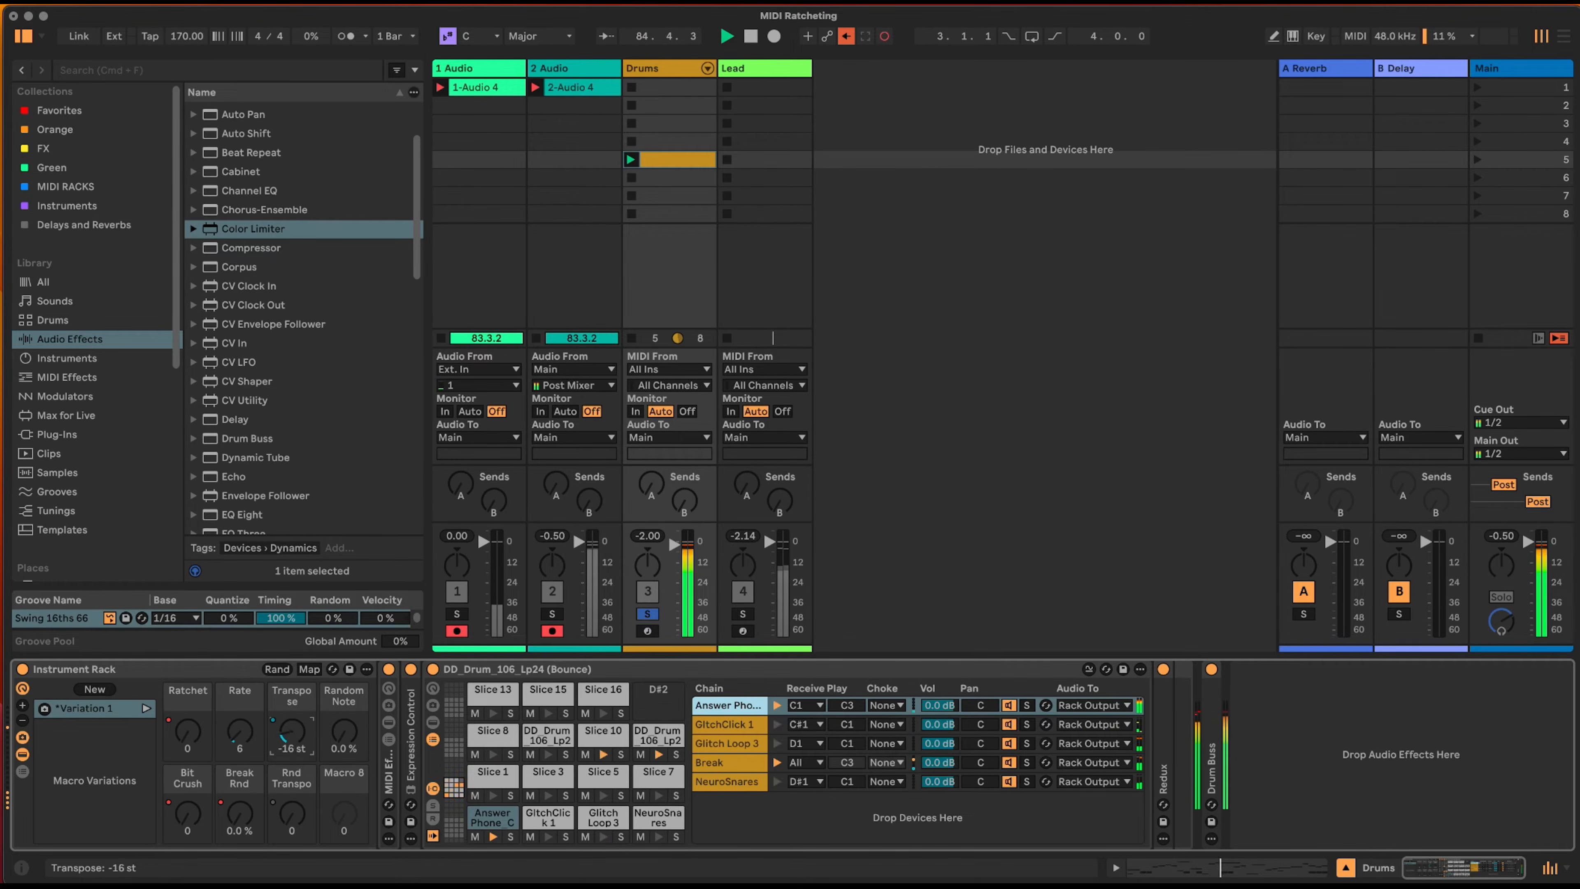
pyautogui.doubleClick(297, 734)
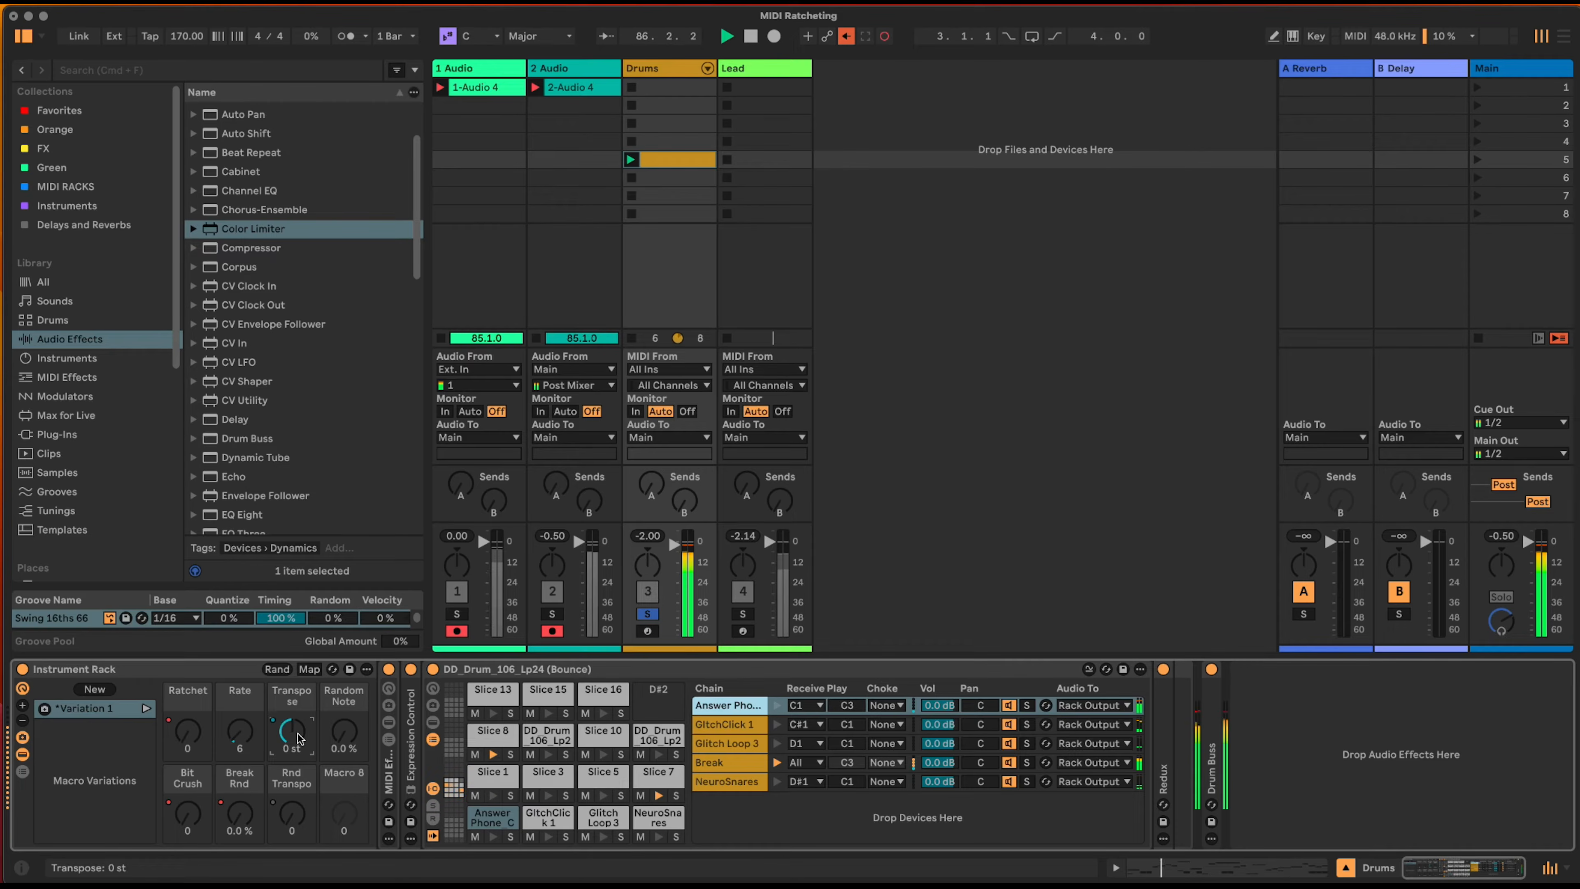
pyautogui.moveTo(292, 732); pyautogui.dragTo(291, 726)
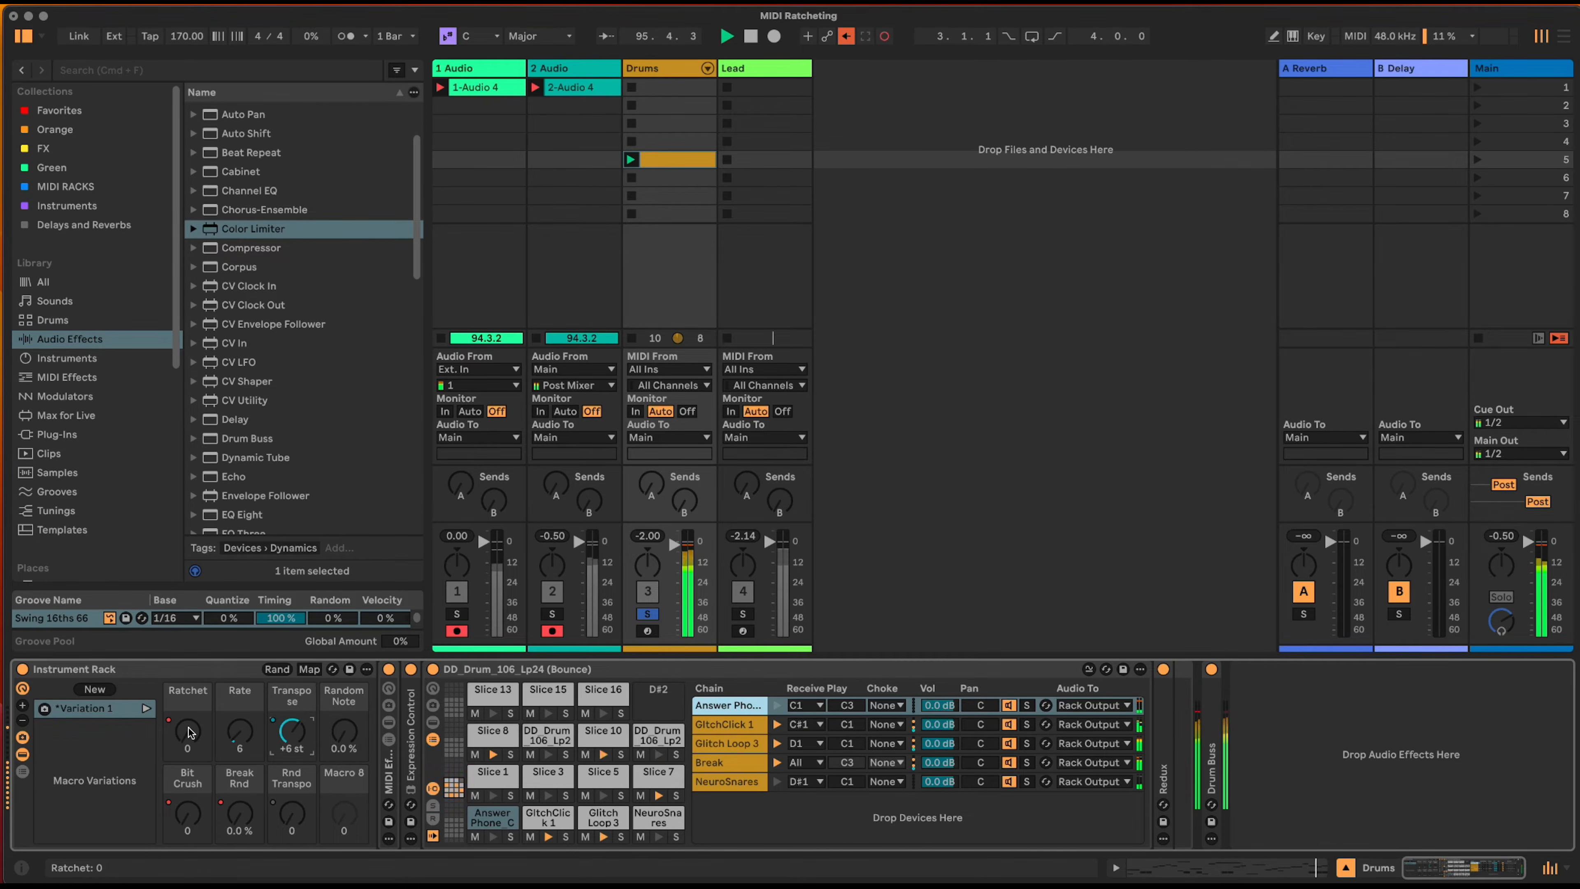
# - Set the Drums rack's Rate macro to 46 while momentarily sweeping Ratchet, Rnd Transpo and Bit Crush
pyautogui.moveTo(189, 733); pyautogui.dragTo(186, 684)
pyautogui.moveTo(194, 741); pyautogui.dragTo(194, 789)
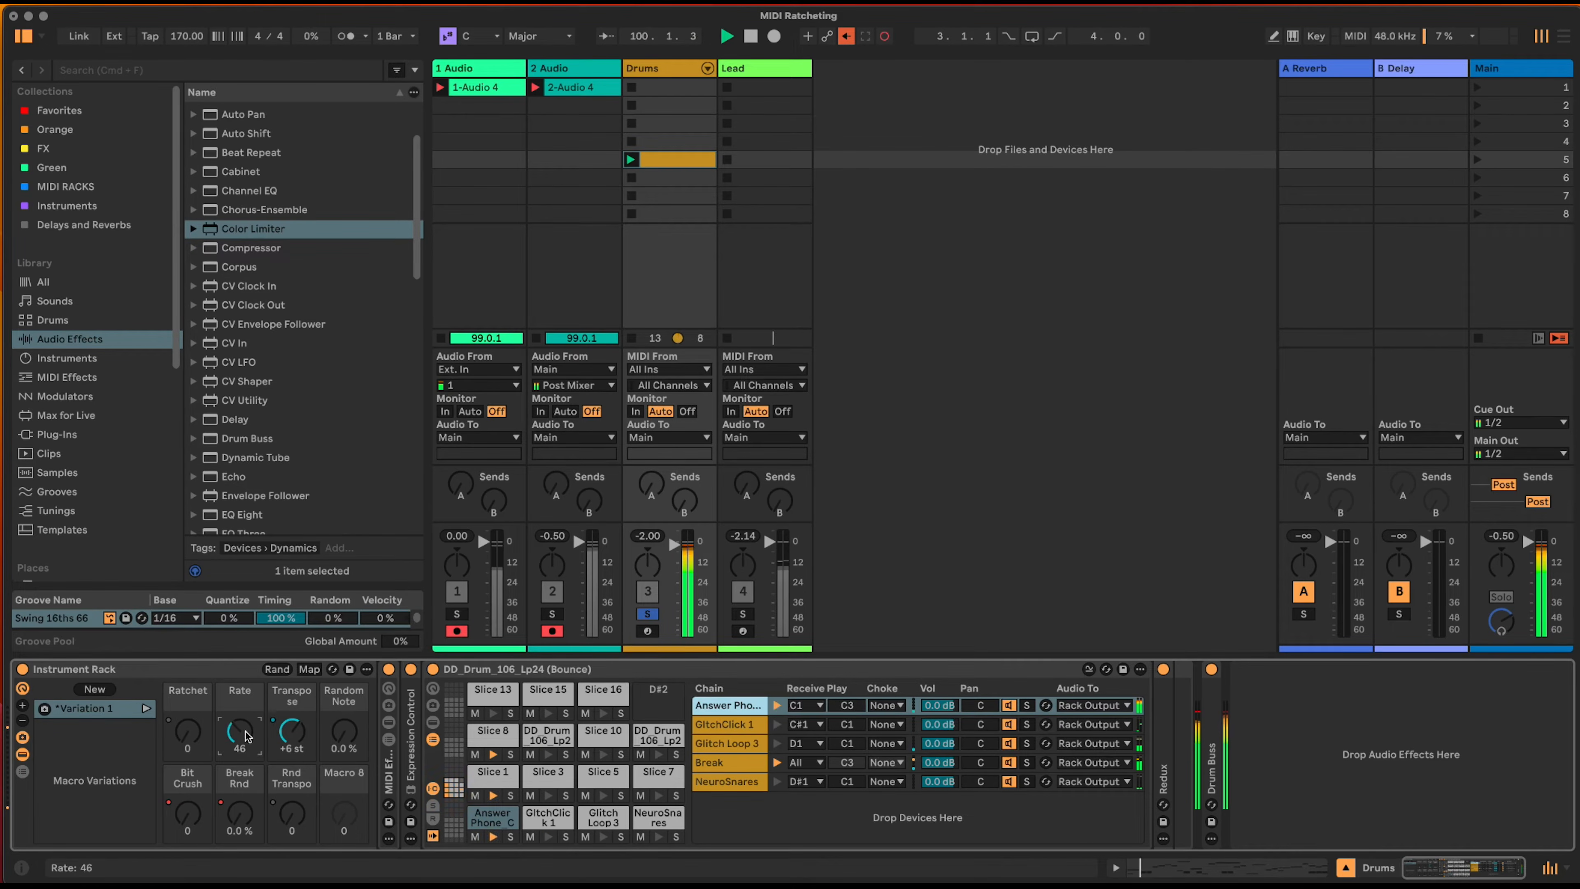
pyautogui.moveTo(192, 737); pyautogui.dragTo(191, 675)
pyautogui.moveTo(296, 820); pyautogui.dragTo(296, 770)
pyautogui.moveTo(188, 812); pyautogui.dragTo(188, 794)
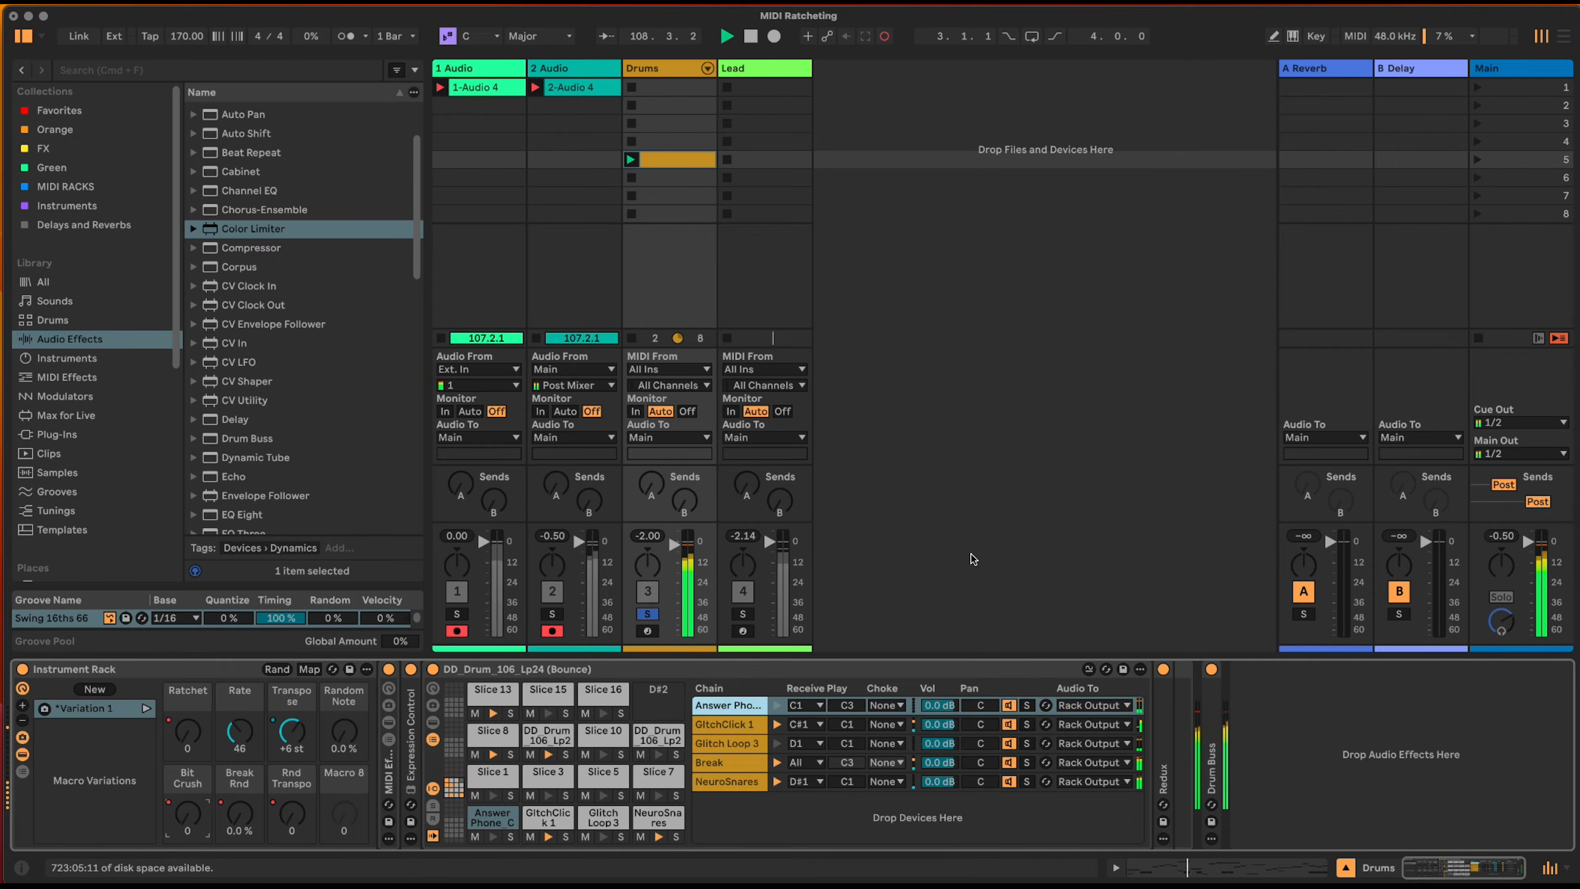
# - Try adding Beat Repeat after Drum Buss on the Drums track, and delete it again
pyautogui.scroll(3, 248, 340)
pyautogui.moveTo(248, 210); pyautogui.dragTo(1369, 747)
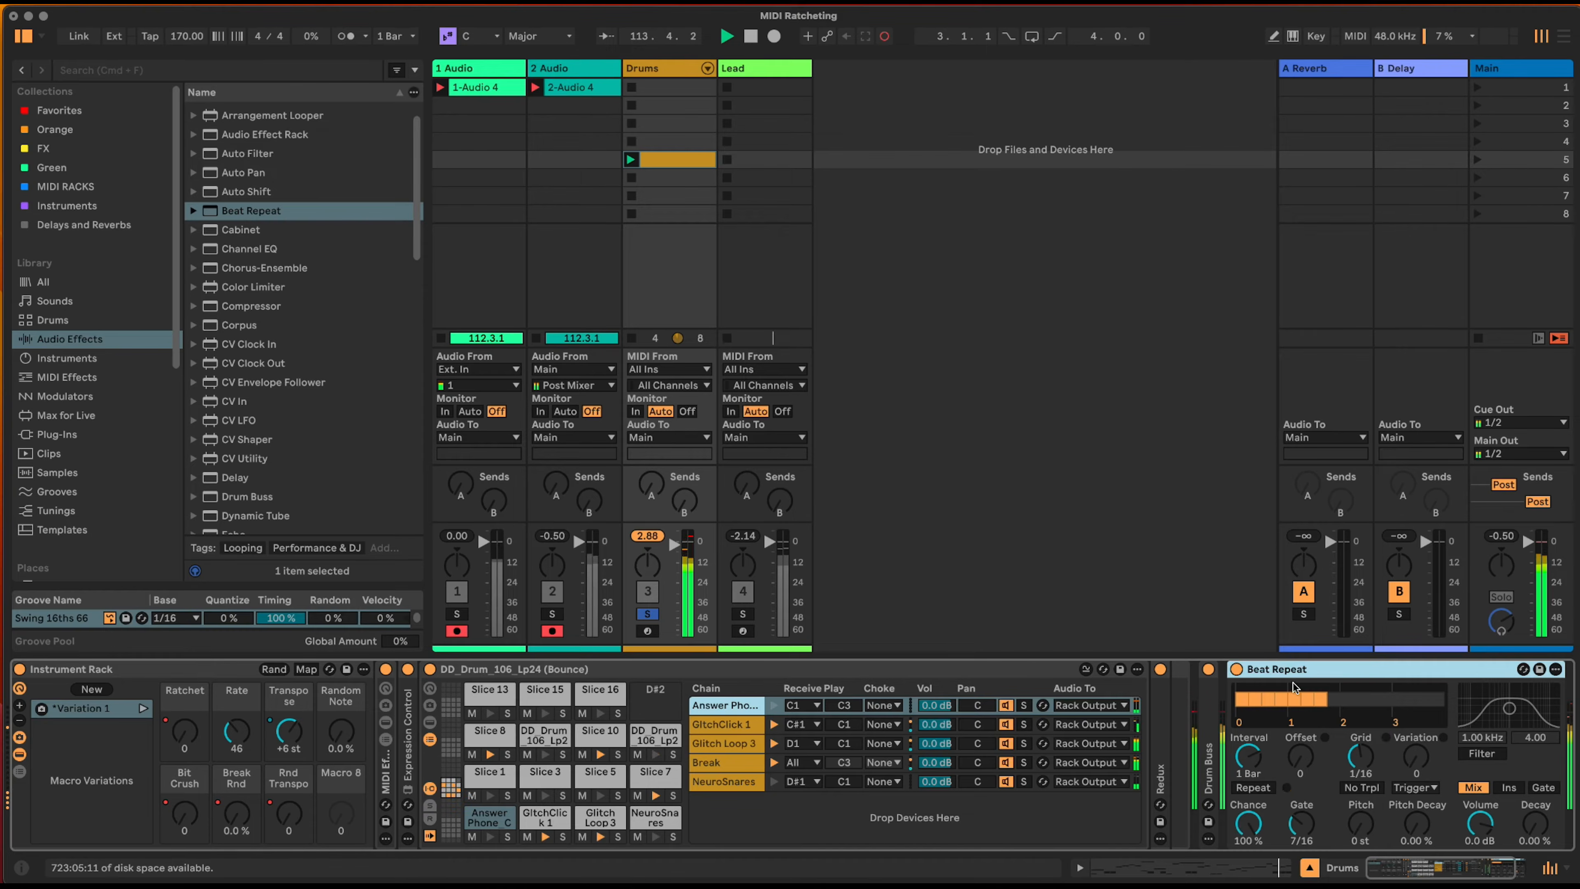
pyautogui.press('Delete')
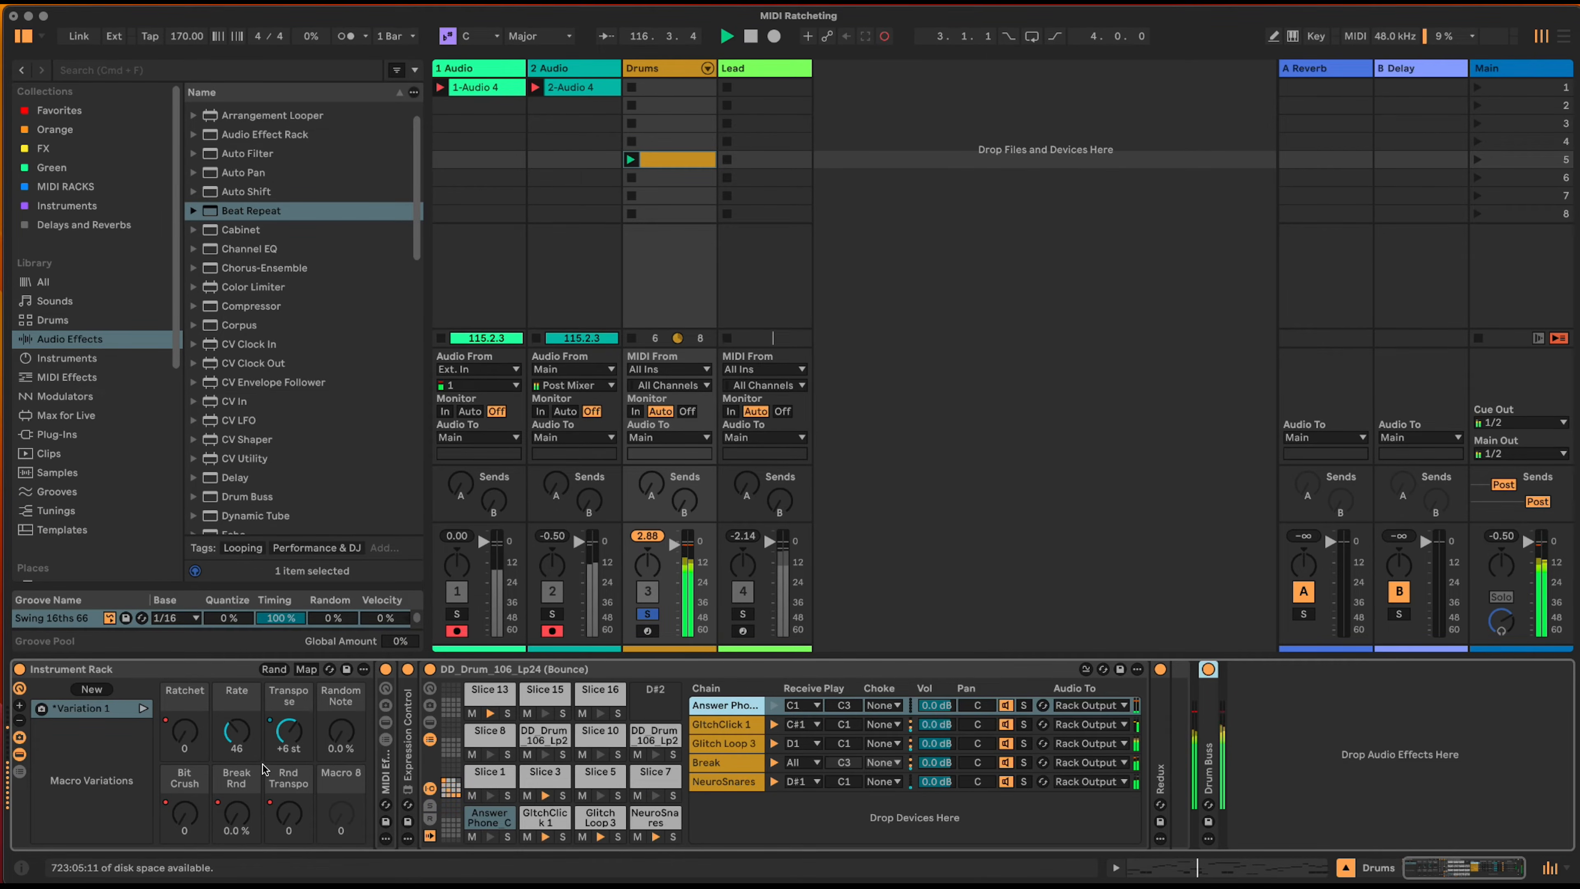
# - Try the Rnd Transpo macro at 77 and reset it to 0, leaving Transpose at +5 st
pyautogui.moveTo(280, 812); pyautogui.dragTo(193, 809)
pyautogui.click(193, 808)
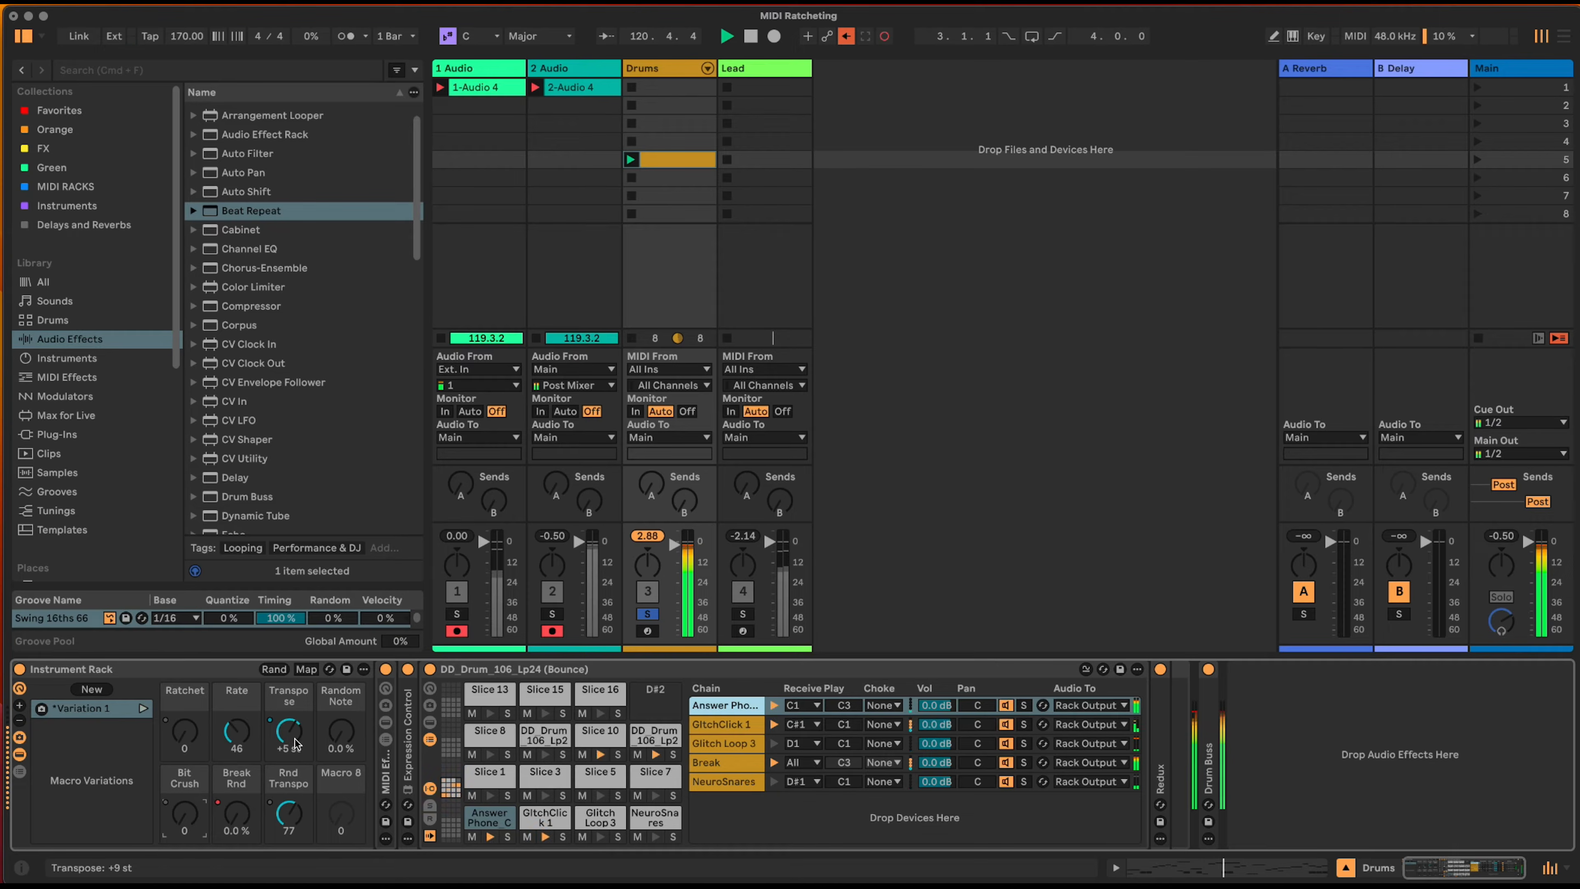
pyautogui.doubleClick(288, 814)
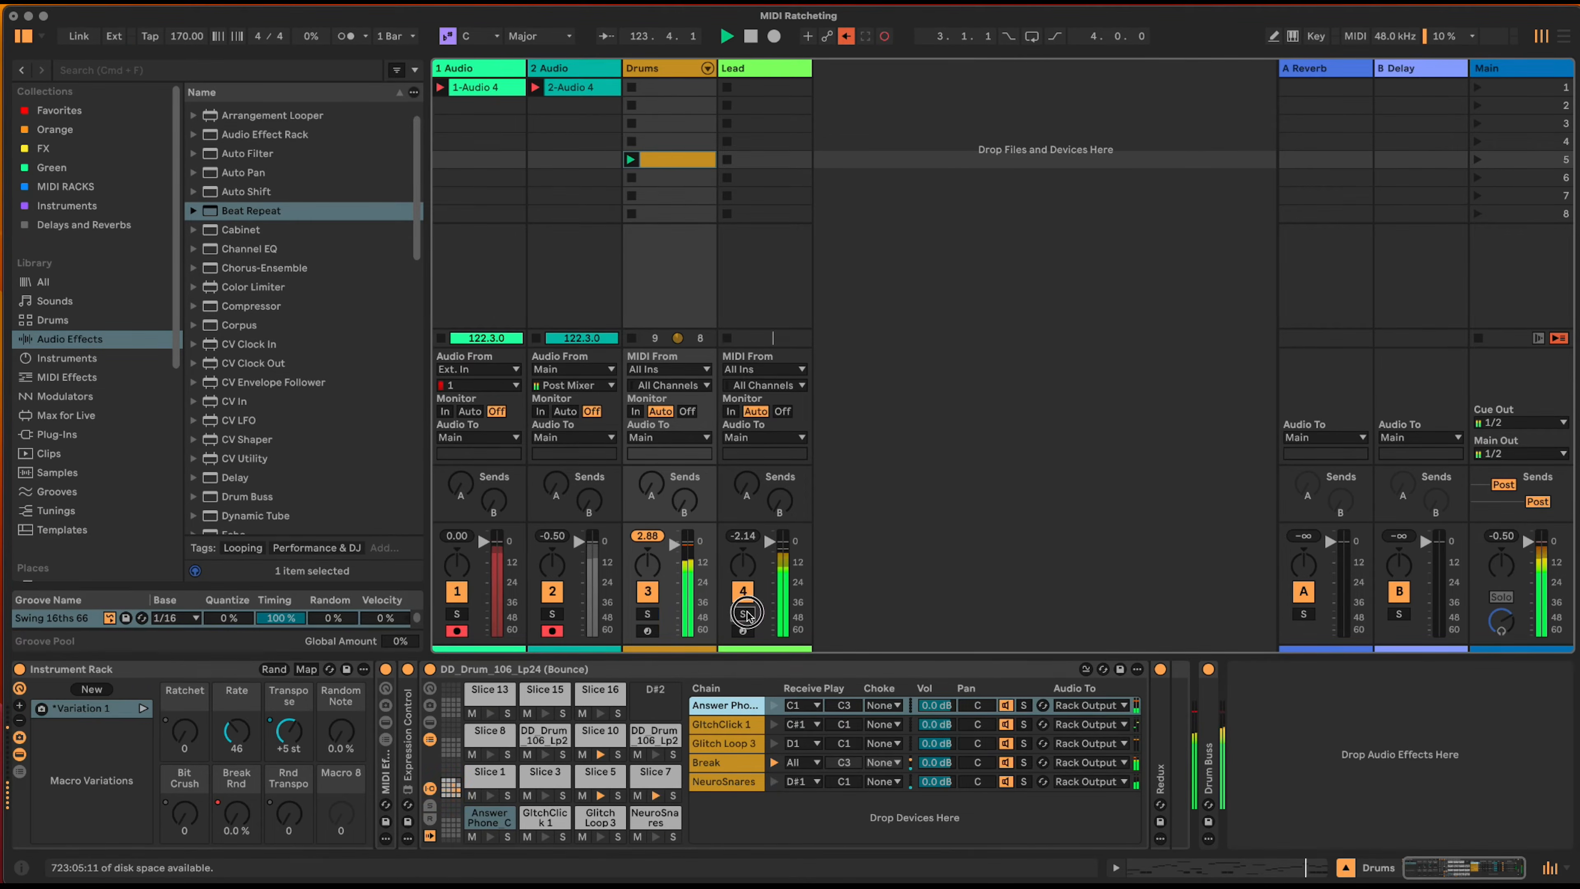
# - Sweep the soloed Lead track's Ratchet On/Off and Rnd Note macros, and raise Roar's Low band Amount to 87%
pyautogui.click(790, 498)
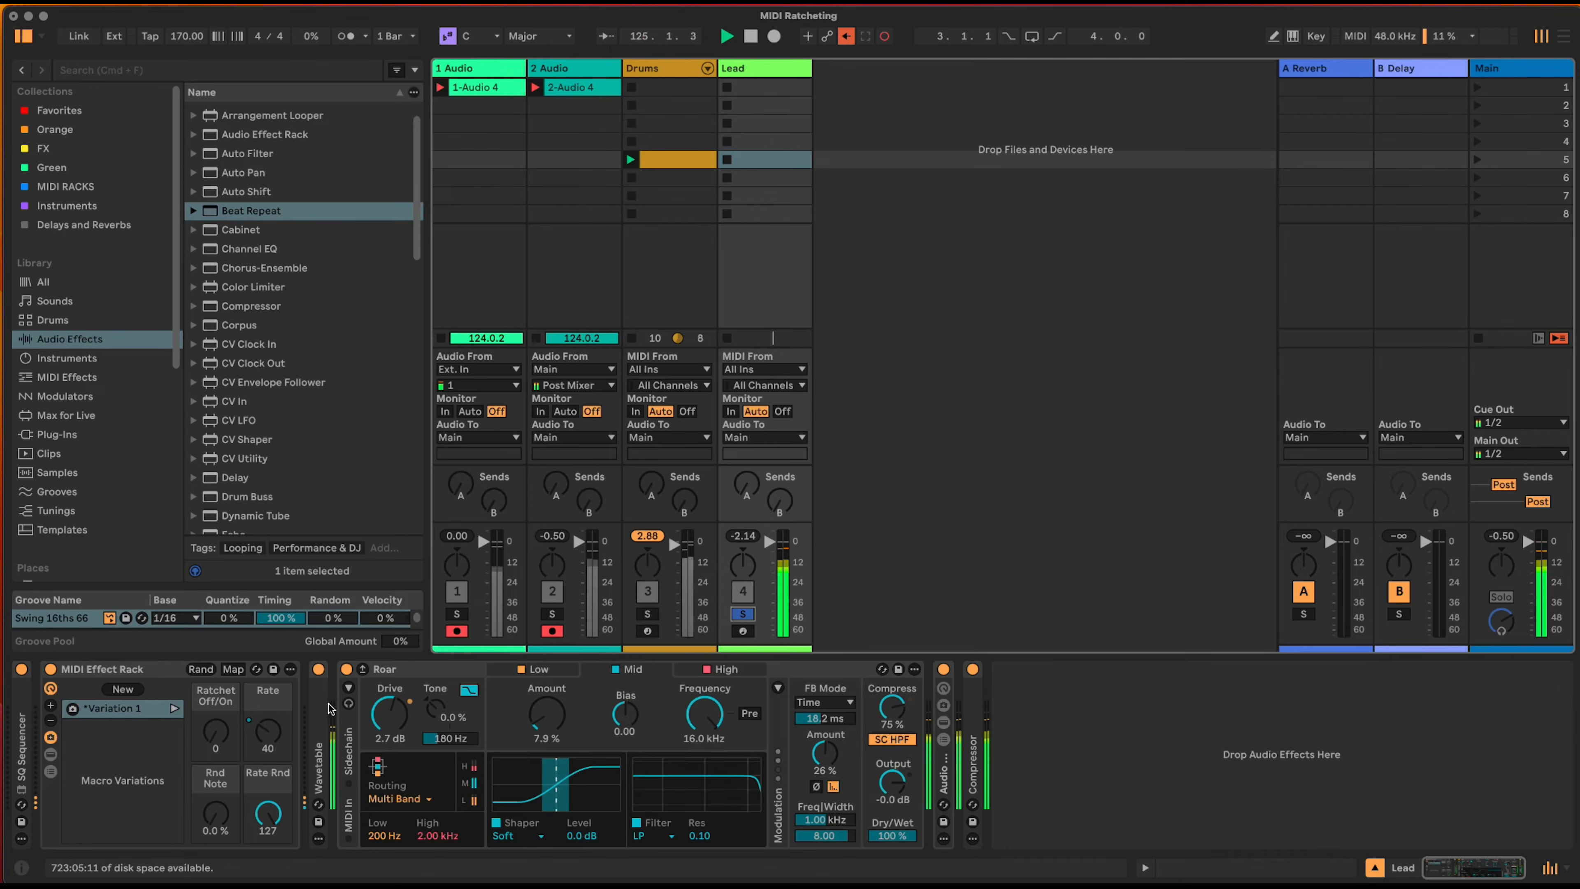
pyautogui.moveTo(216, 732); pyautogui.dragTo(216, 669)
pyautogui.moveTo(235, 809); pyautogui.dragTo(234, 748)
pyautogui.moveTo(542, 715); pyautogui.dragTo(542, 616)
pyautogui.moveTo(216, 813); pyautogui.dragTo(217, 874)
# - Try Roar's feedback Amount at 100%, settle on Amount 52% and feedback 17%, and unsolo the Lead track
pyautogui.click(834, 745)
pyautogui.moveTo(834, 745); pyautogui.dragTo(834, 653)
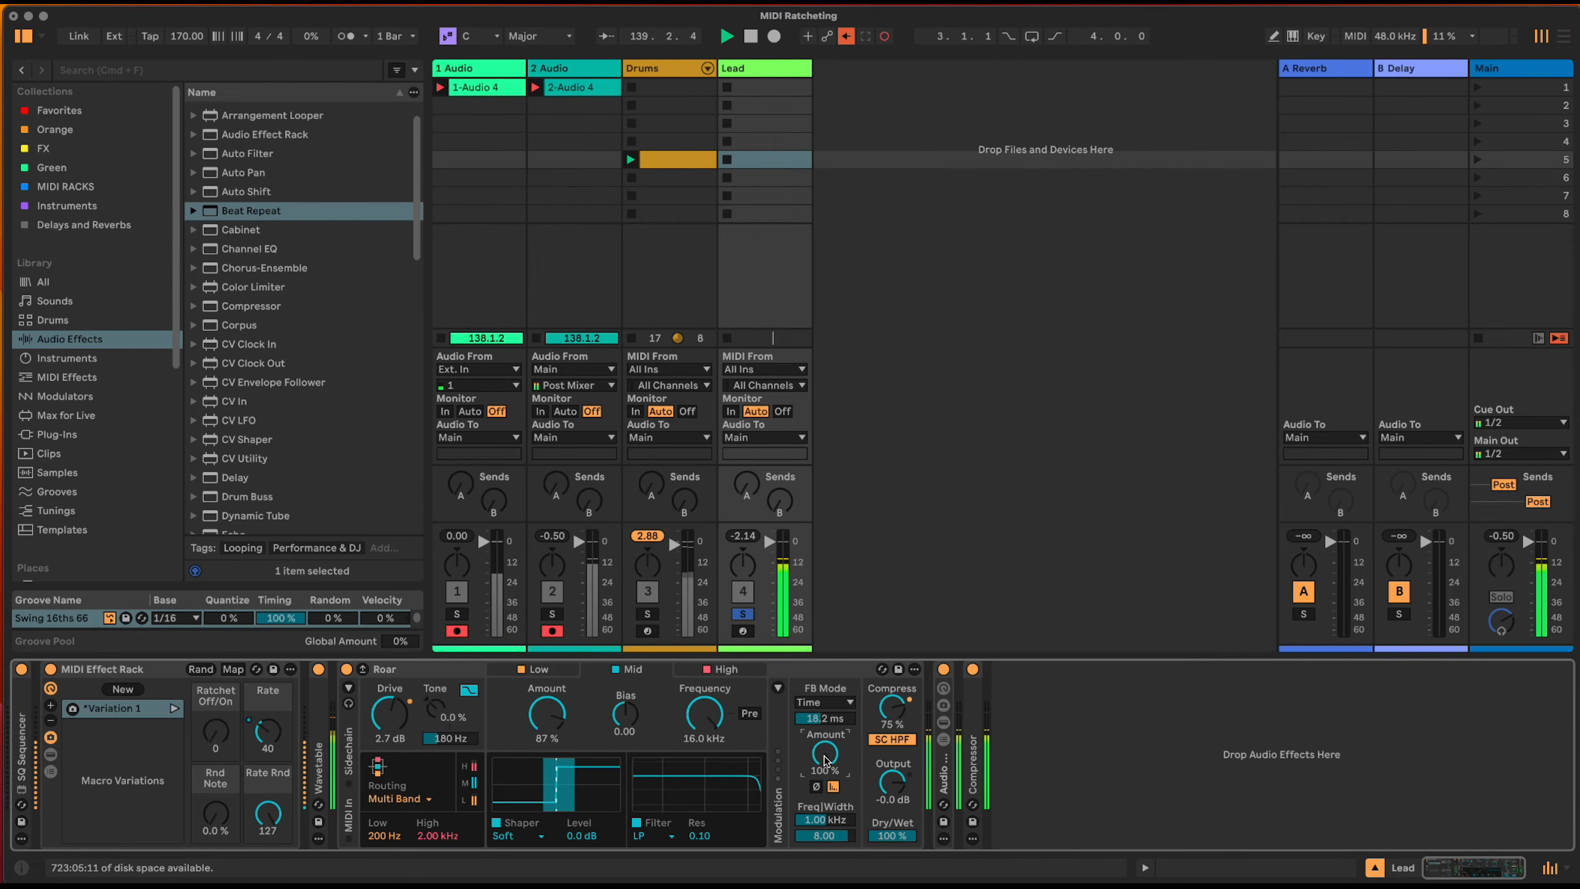
pyautogui.moveTo(551, 742); pyautogui.dragTo(551, 785)
pyautogui.moveTo(825, 754); pyautogui.dragTo(825, 859)
pyautogui.click(742, 614)
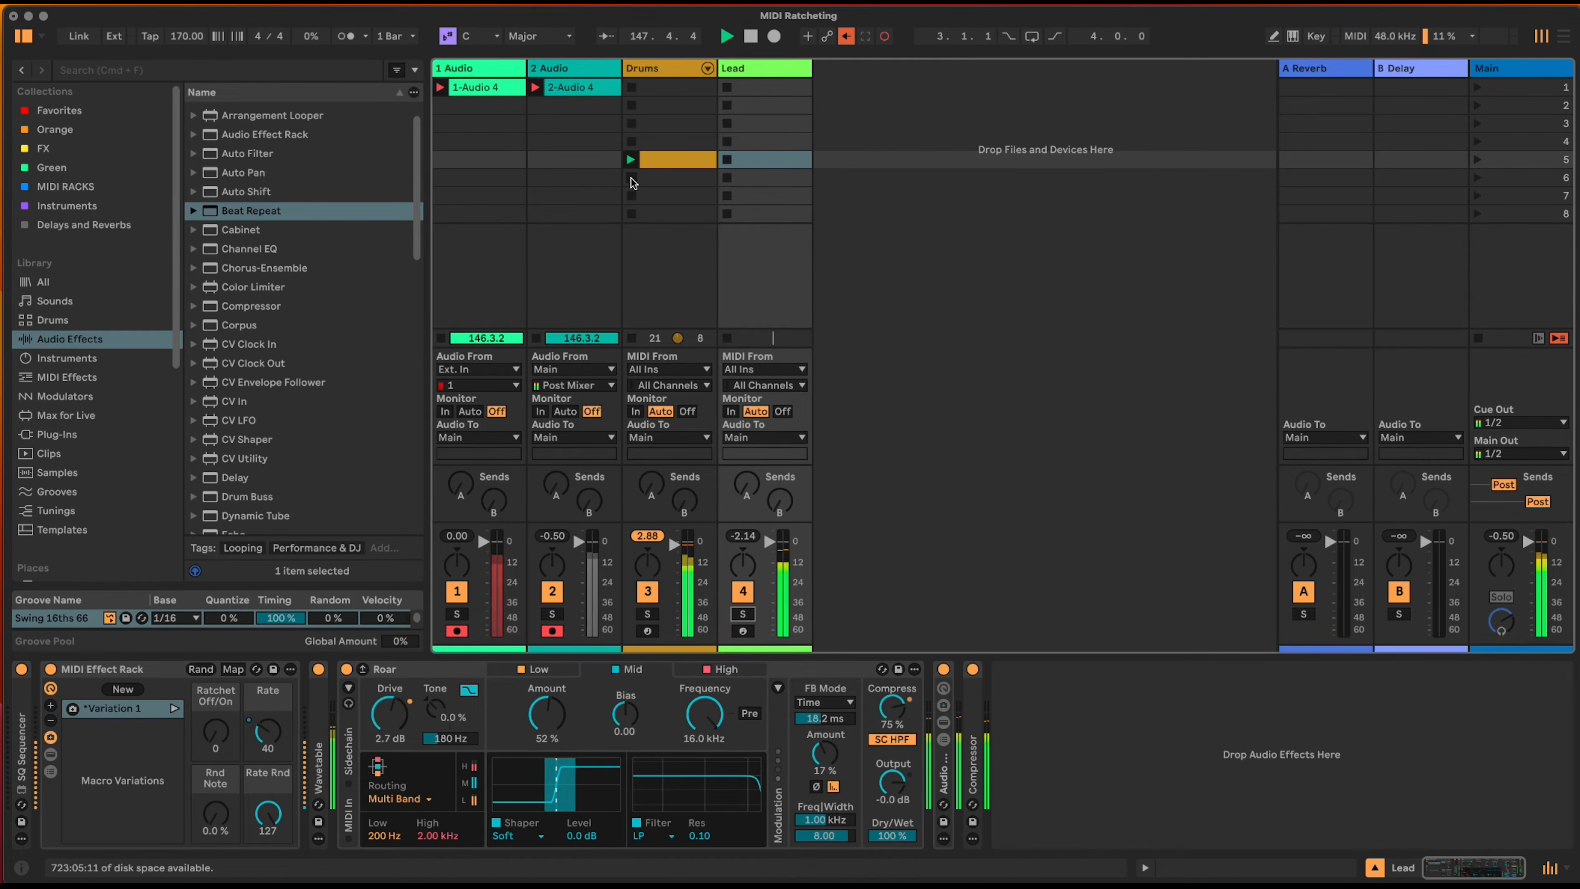
# - Mute the Lead and Drums tracks
pyautogui.click(743, 592)
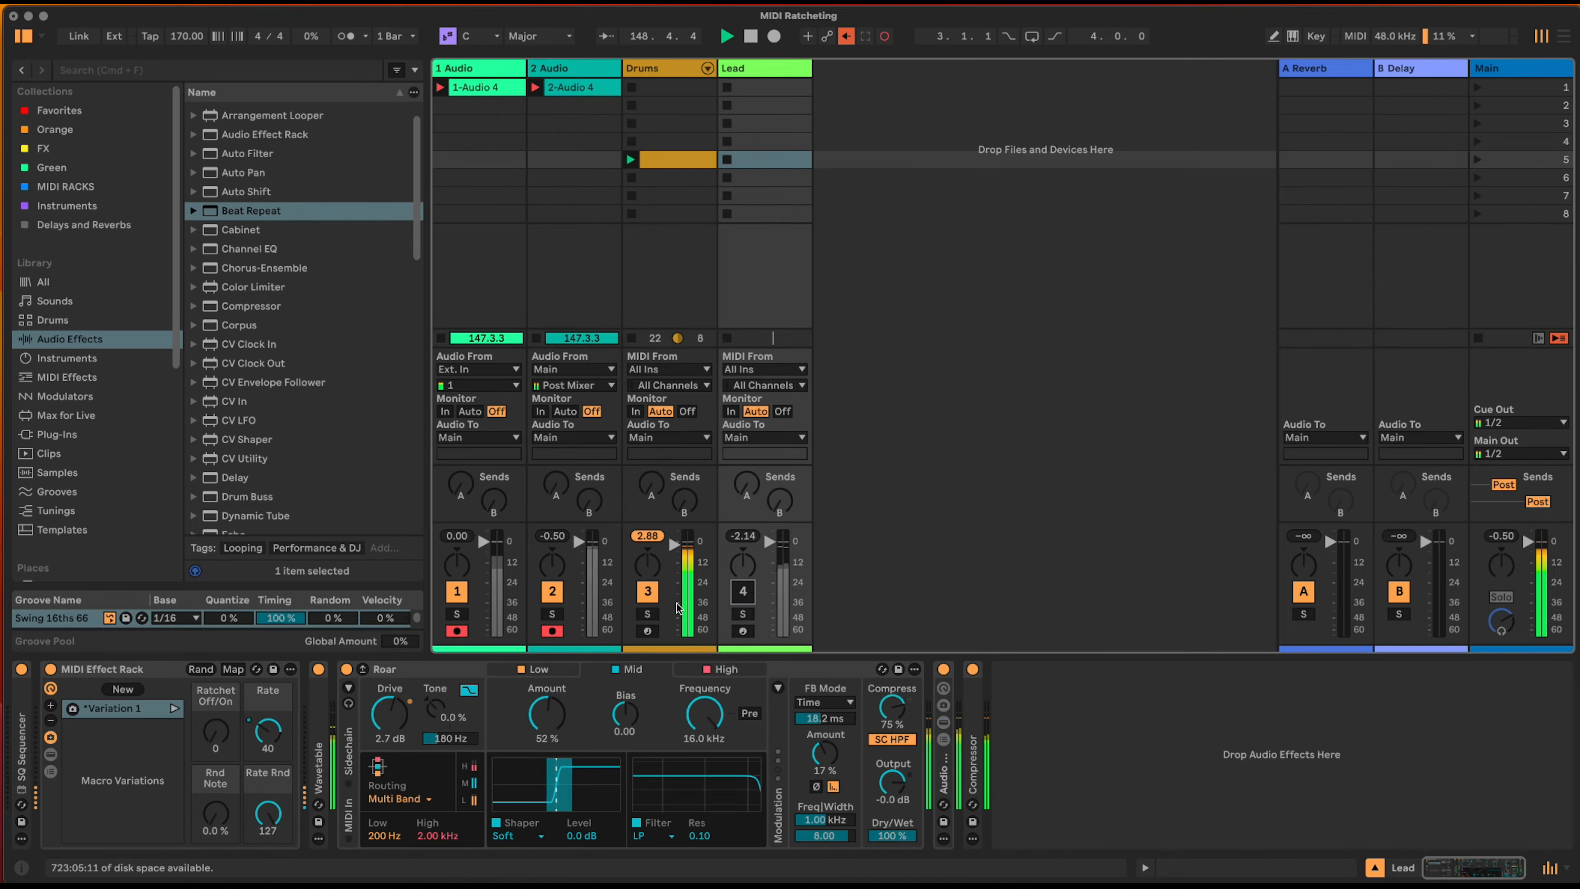
pyautogui.click(648, 591)
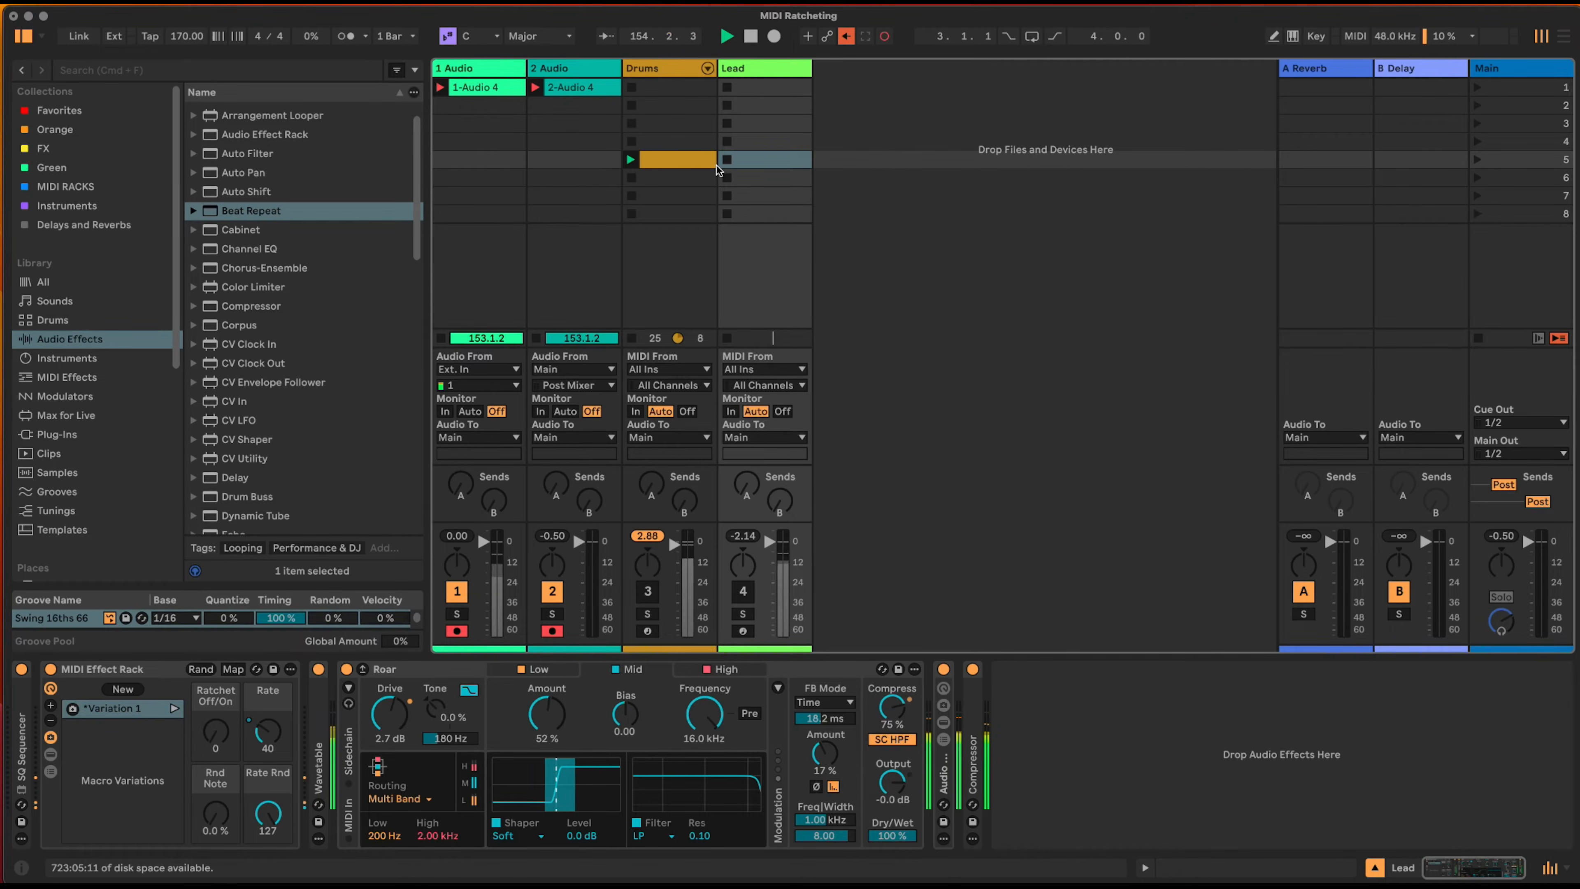
pyautogui.doubleClick(653, 66)
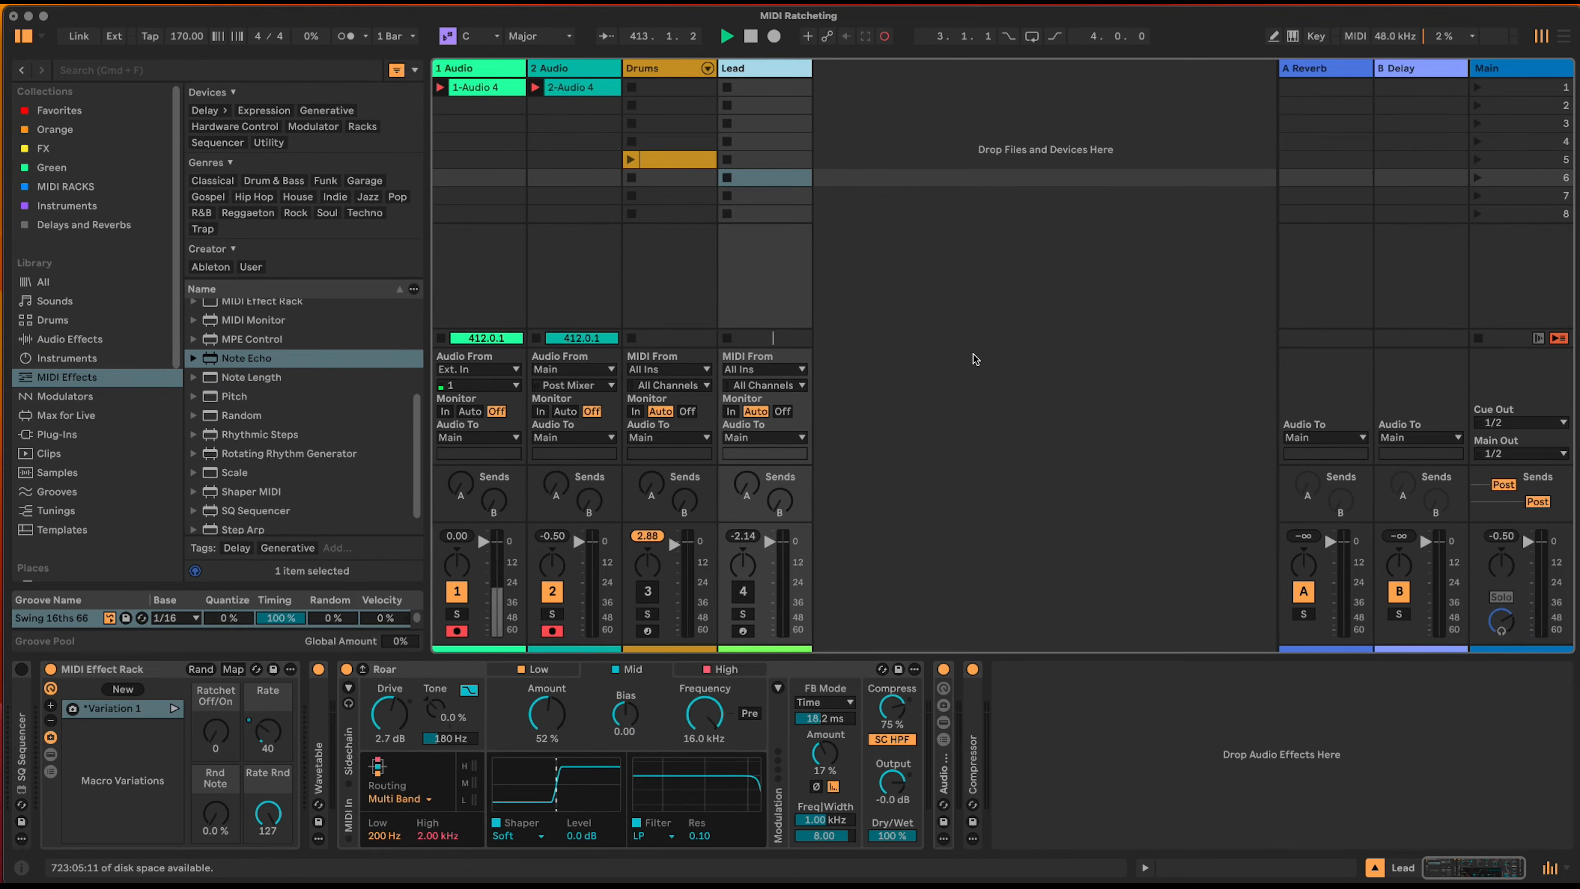
# - Add the Operator instrument from the library as a new MIDI track beside Lead
pyautogui.click(116, 341)
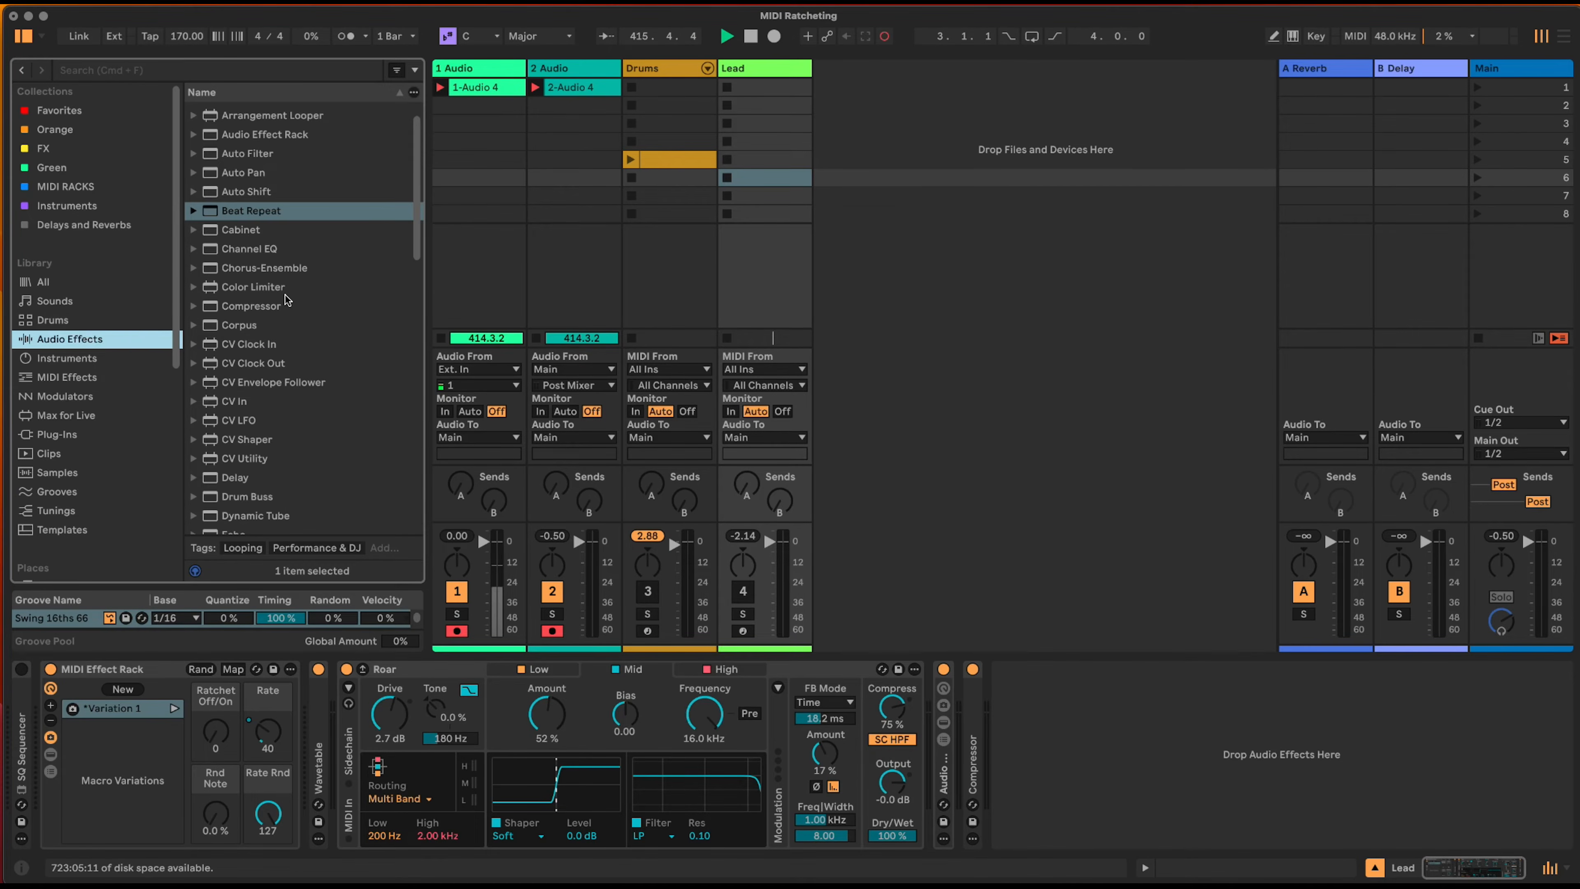
pyautogui.scroll(-3, 285, 294)
pyautogui.scroll(-5, 312, 369)
pyautogui.click(100, 358)
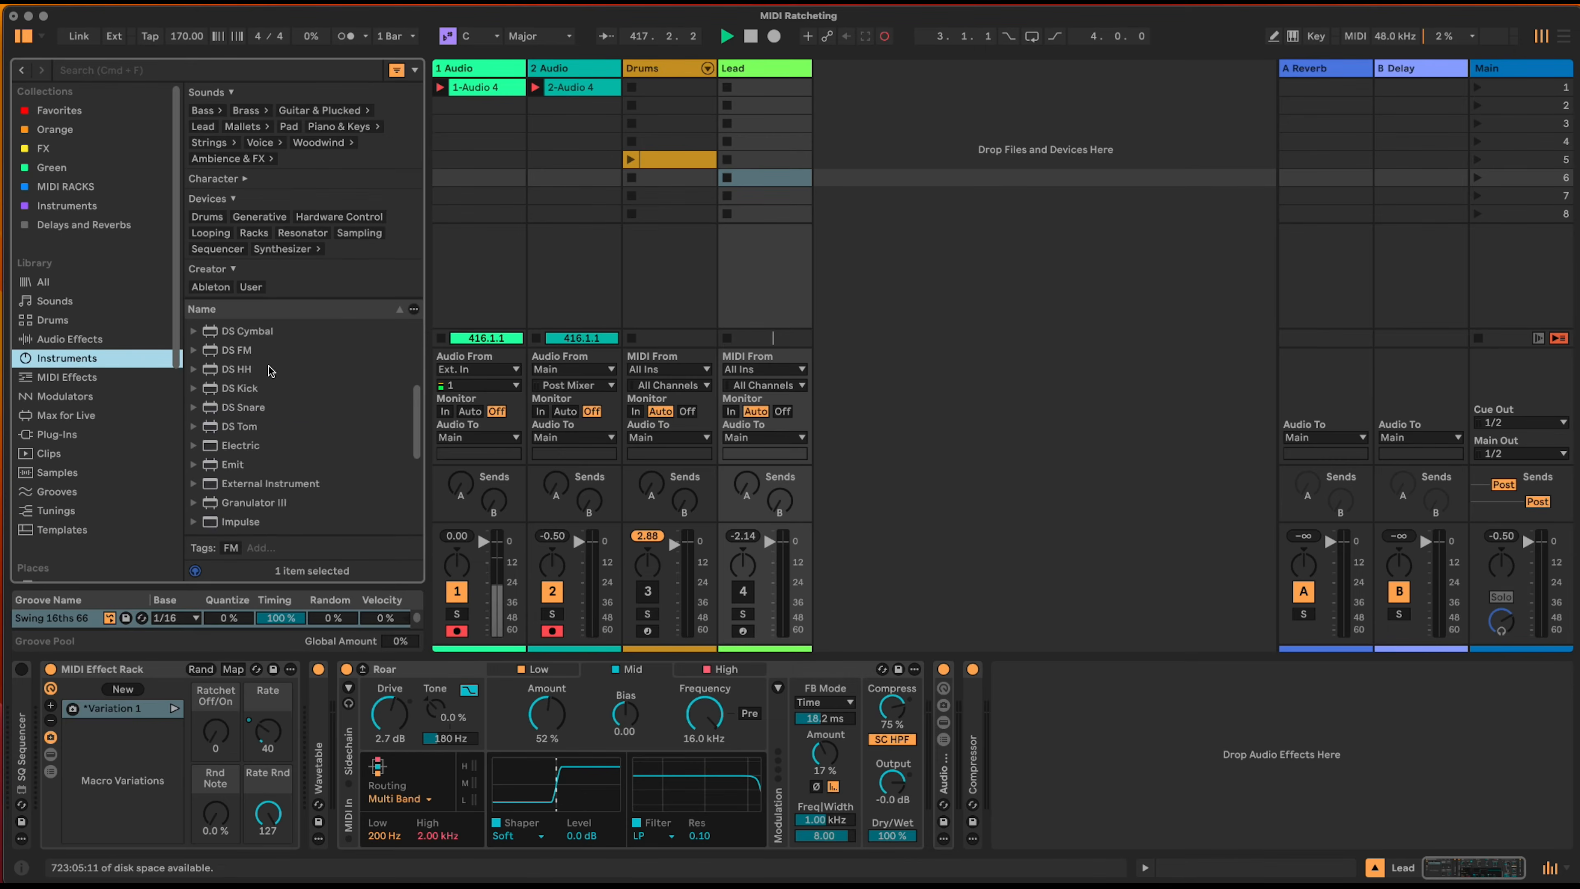
pyautogui.moveTo(267, 412); pyautogui.dragTo(897, 217)
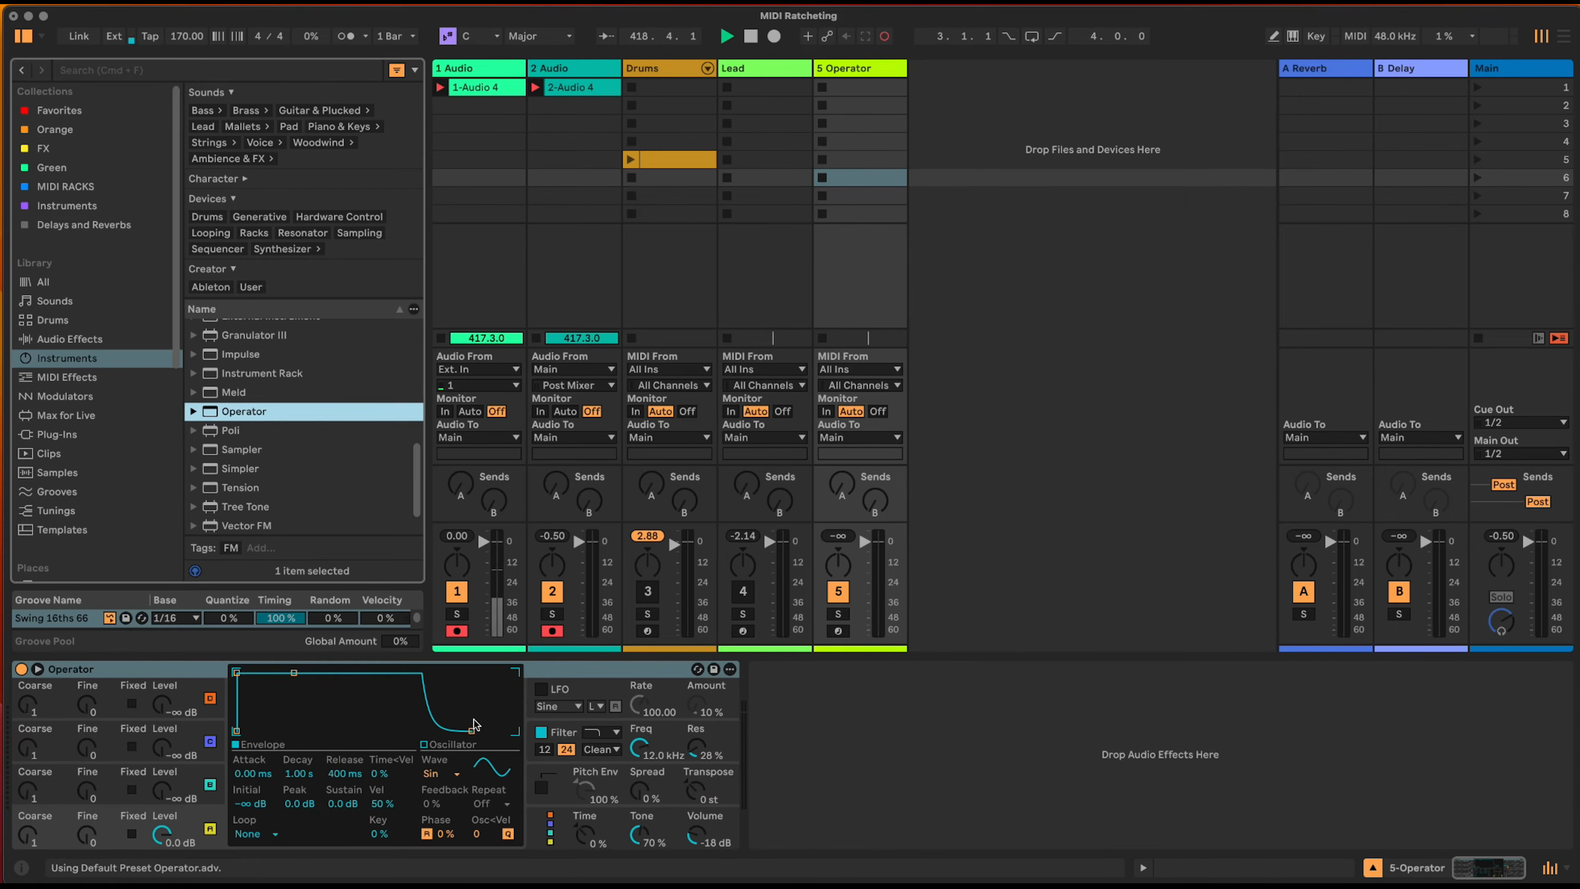
# - Create a clip in the Operator track's sixth slot with rising sixteenth notes C3, D3, E3, F3, G3, A3, B3, C4, looped over 0.2.0
pyautogui.doubleClick(886, 177)
pyautogui.click(301, 729)
pyautogui.doubleClick(301, 730)
pyautogui.doubleClick(398, 684)
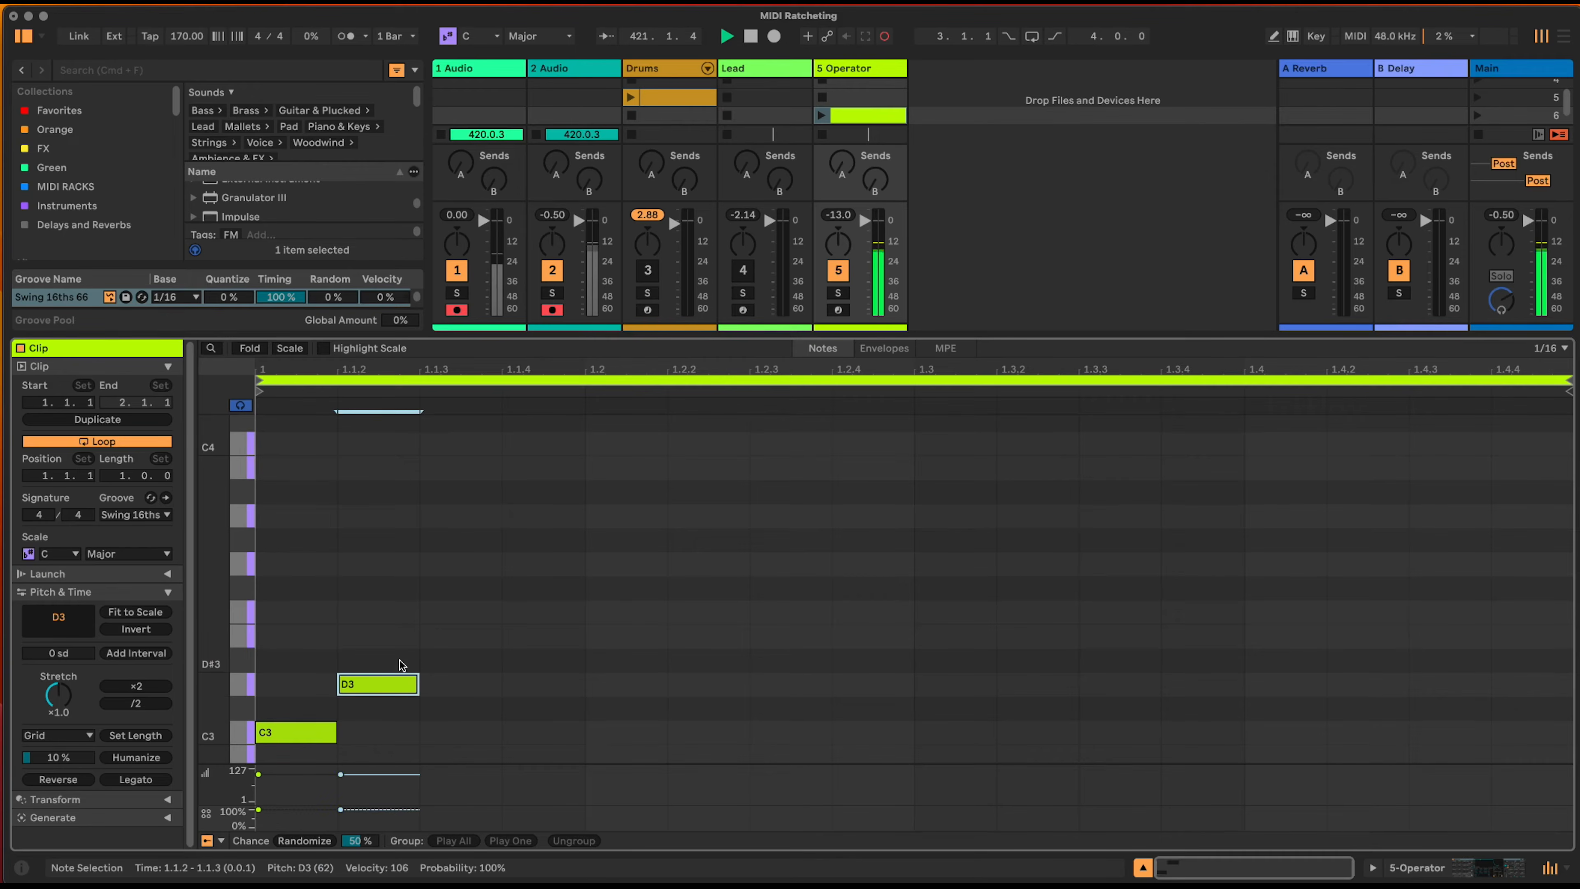
pyautogui.doubleClick(451, 636)
pyautogui.doubleClick(542, 612)
pyautogui.doubleClick(625, 564)
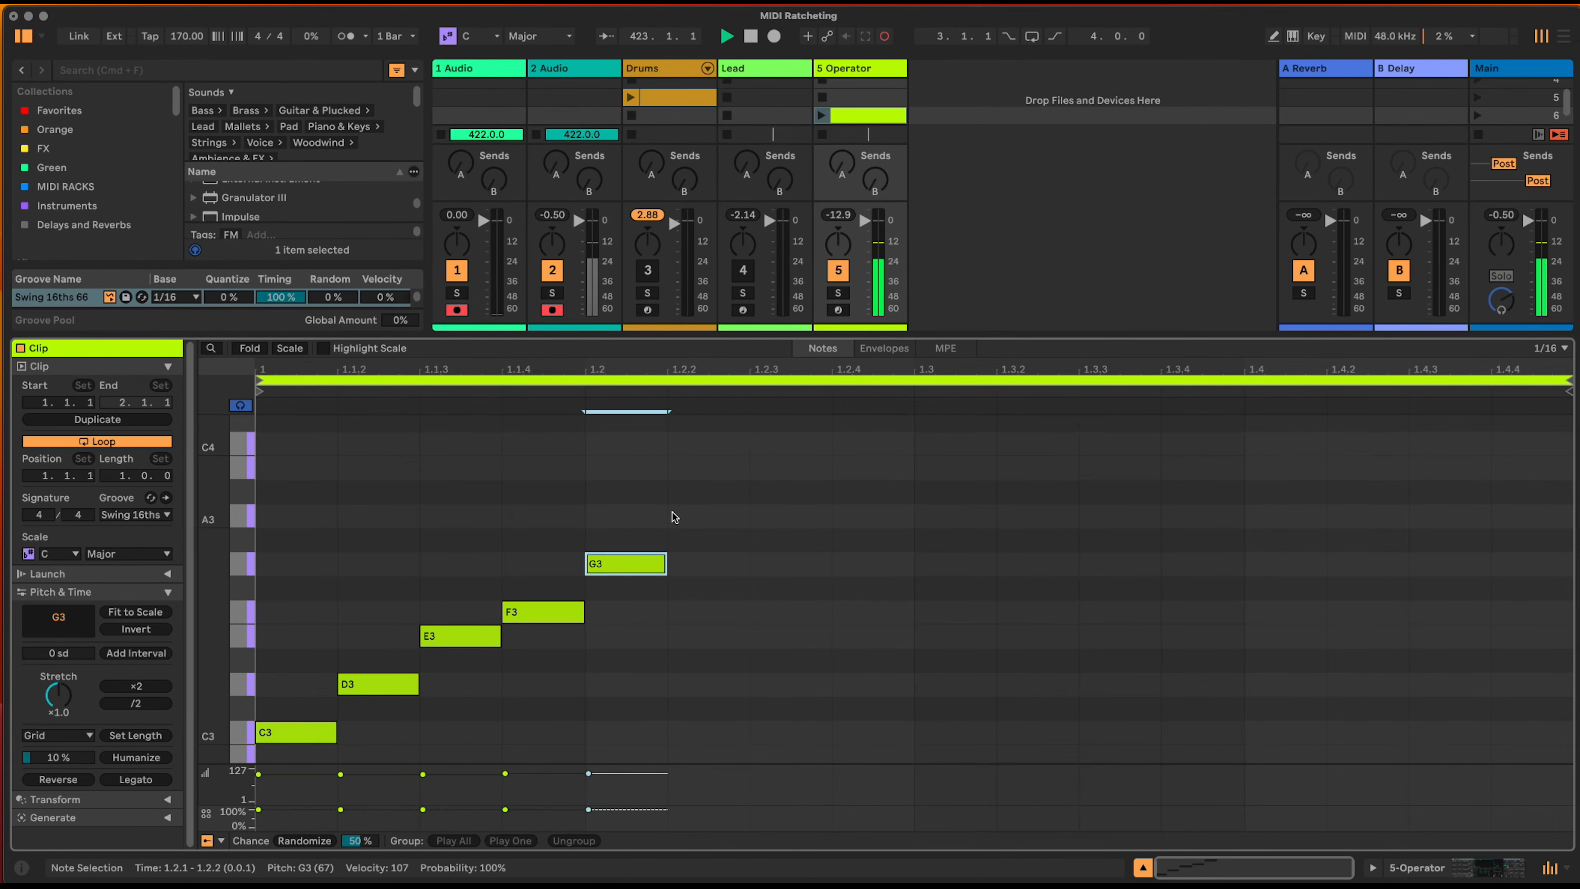
pyautogui.doubleClick(682, 516)
pyautogui.doubleClick(785, 467)
pyautogui.doubleClick(862, 443)
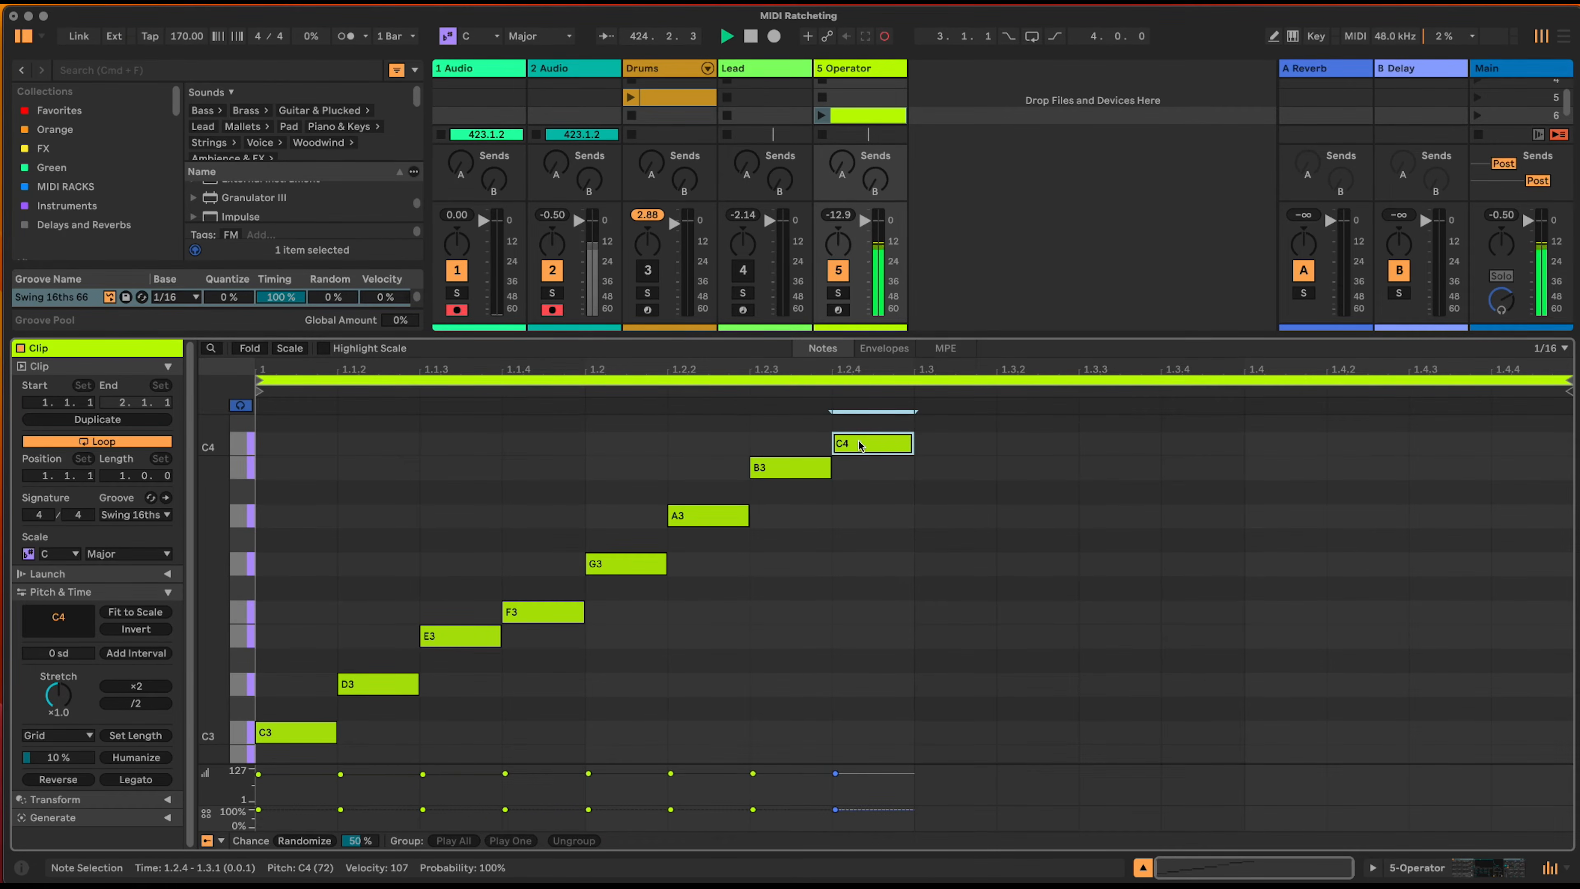
pyautogui.moveTo(1568, 381)
pyautogui.mouseDown()
pyautogui.moveTo(790, 424)
pyautogui.moveTo(891, 415)
pyautogui.mouseUp()
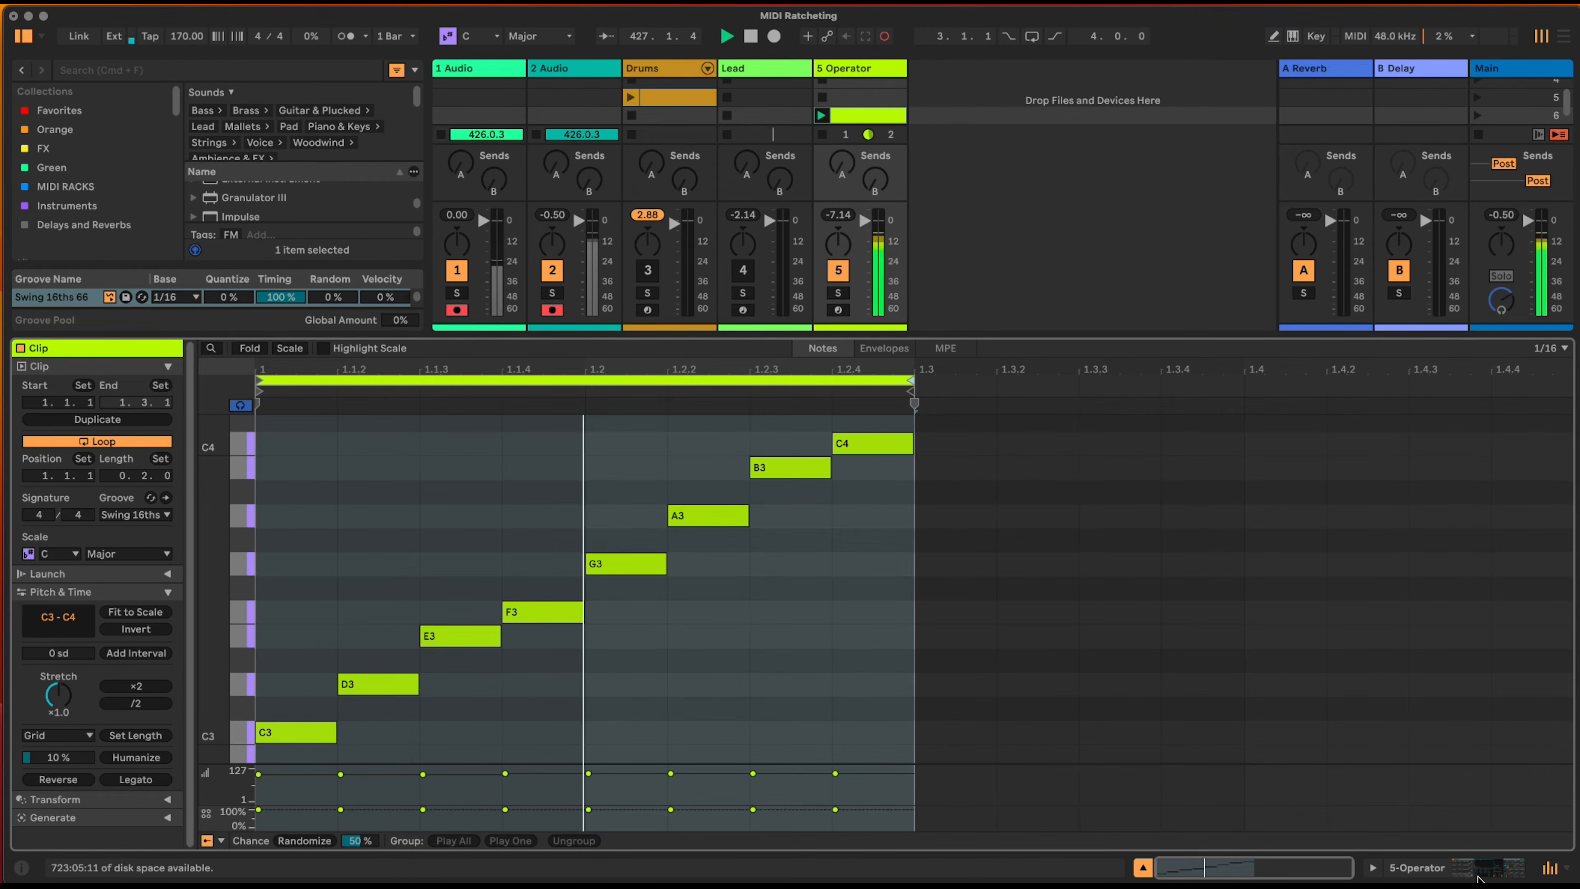
# - Shape Operator's envelope with 0.38 ms attack, 502 ms decay, sustain at -∞ dB and 134 ms release, and stop the clip
pyautogui.hotkey('shift', 'Tab')
pyautogui.moveTo(293, 673); pyautogui.dragTo(289, 730)
pyautogui.moveTo(236, 672); pyautogui.dragTo(247, 672)
pyautogui.moveTo(351, 774); pyautogui.dragTo(351, 791)
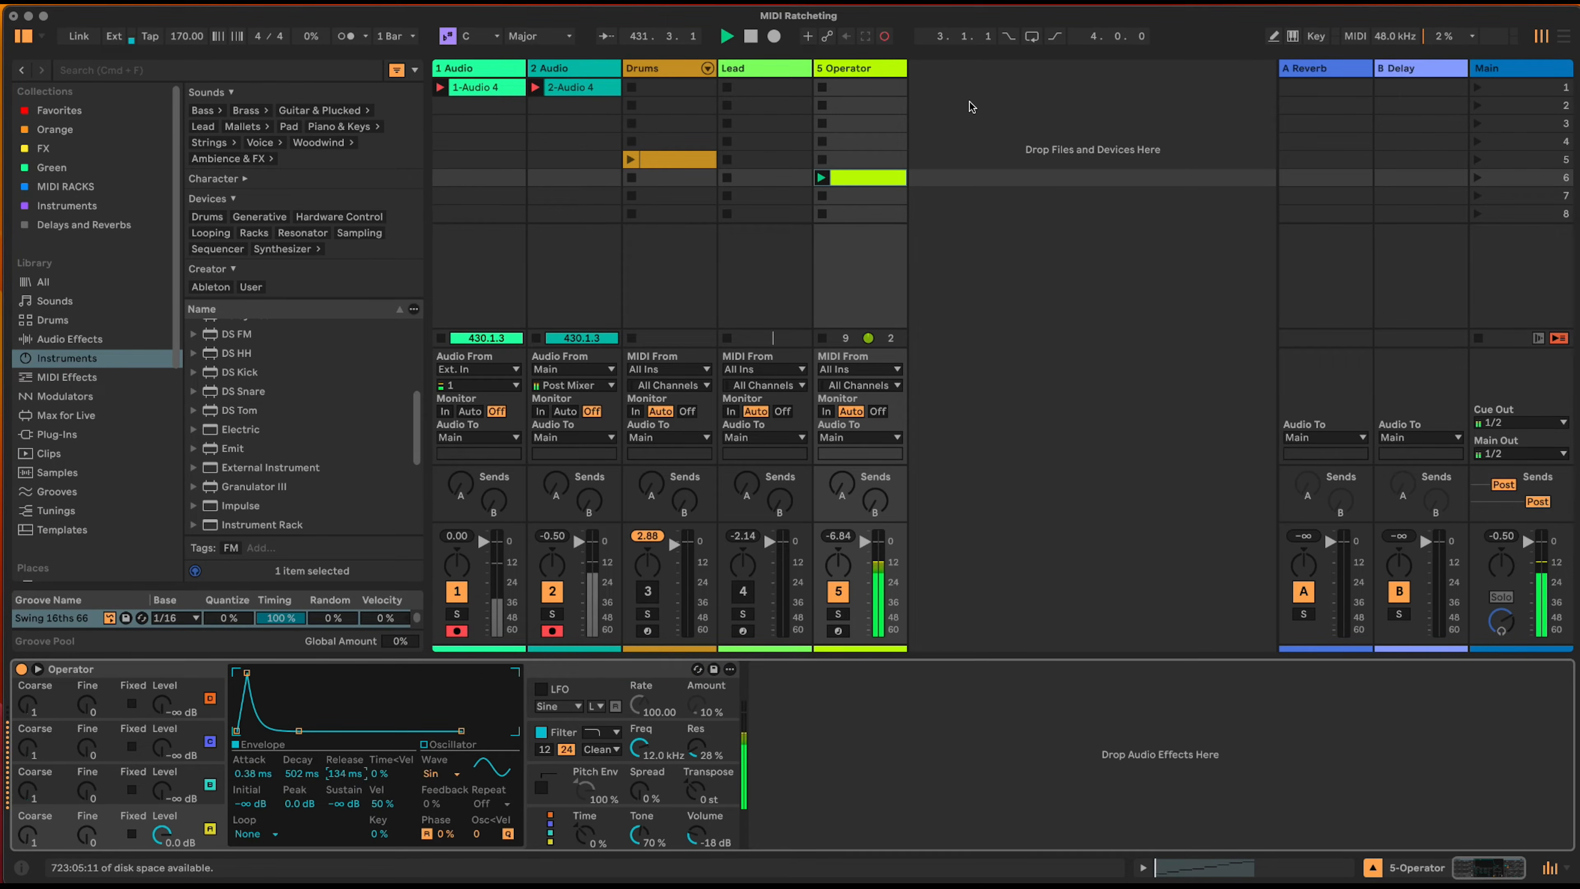
pyautogui.click(822, 196)
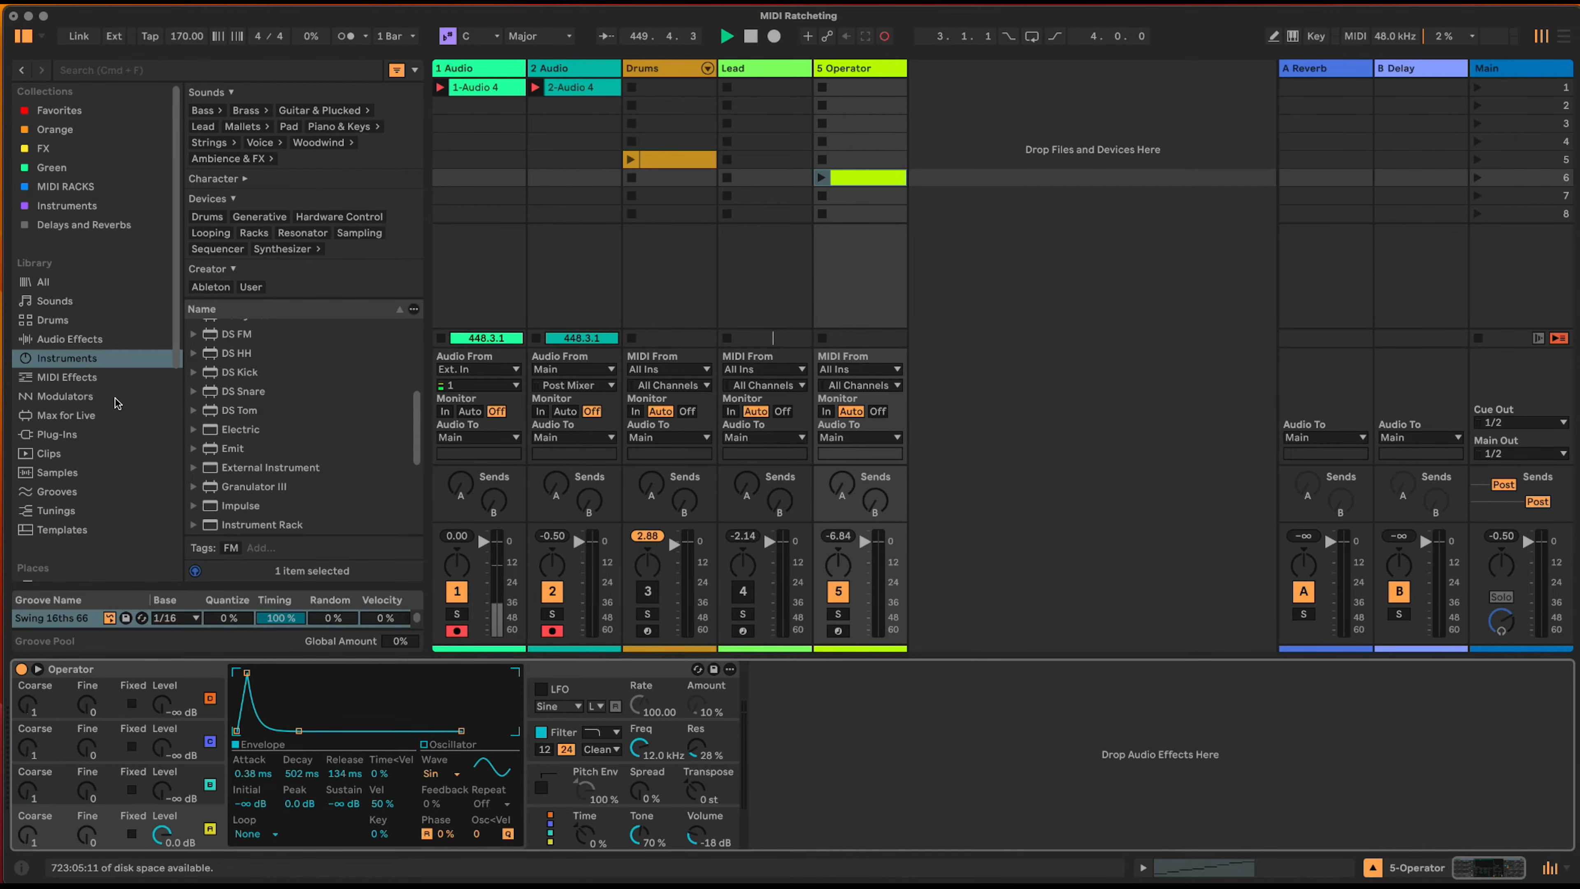
# - Place a Note Echo MIDI effect before Operator and set its Input to Mute
pyautogui.click(115, 378)
pyautogui.moveTo(249, 359); pyautogui.dragTo(26, 725)
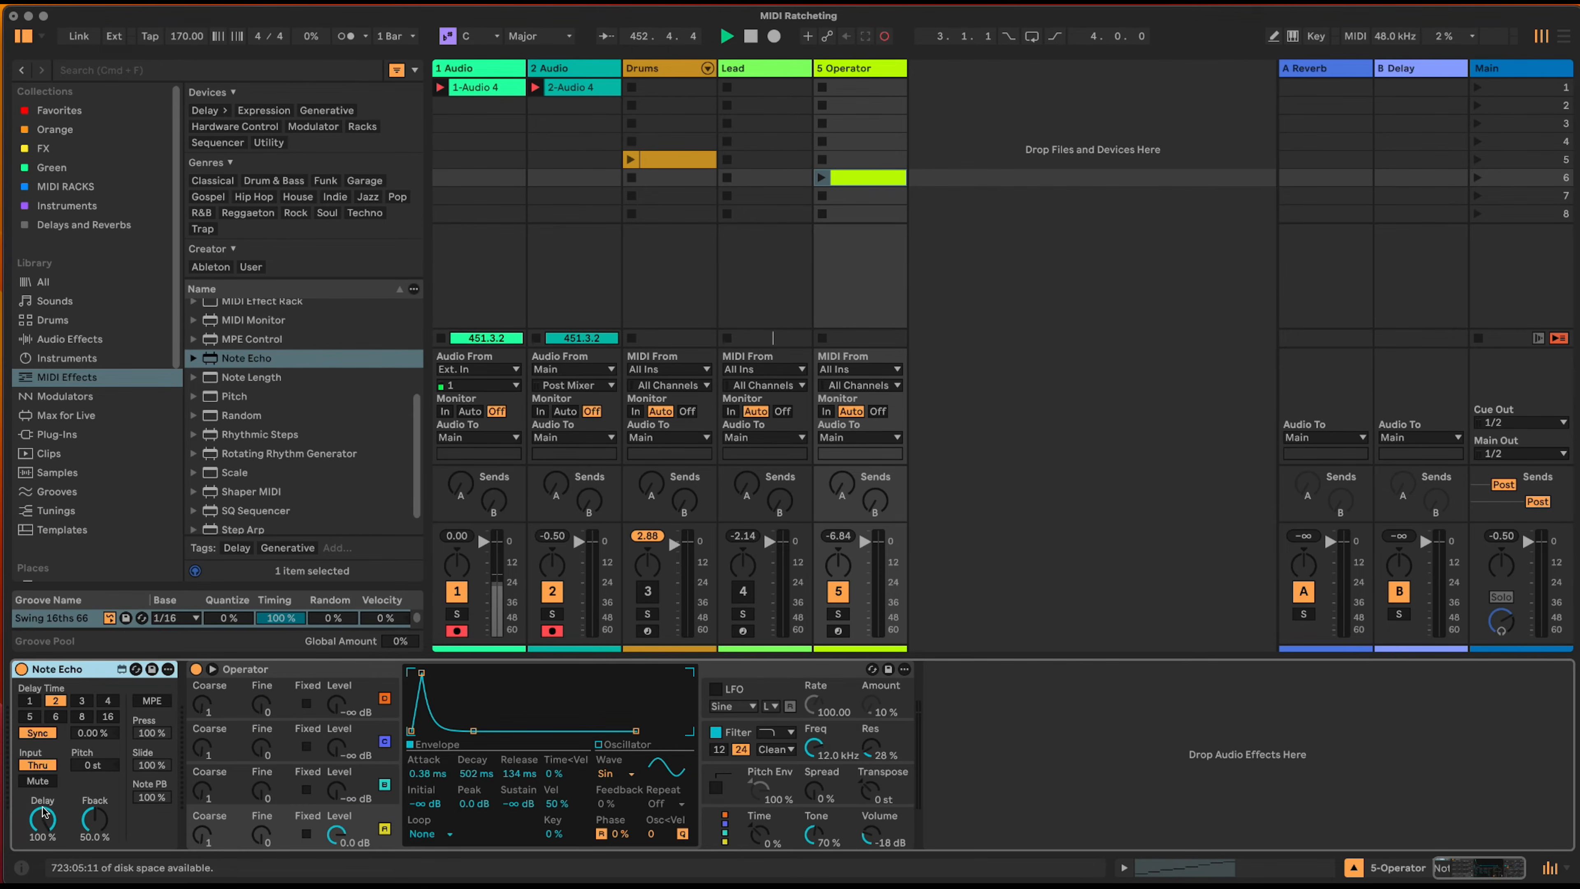
pyautogui.click(42, 781)
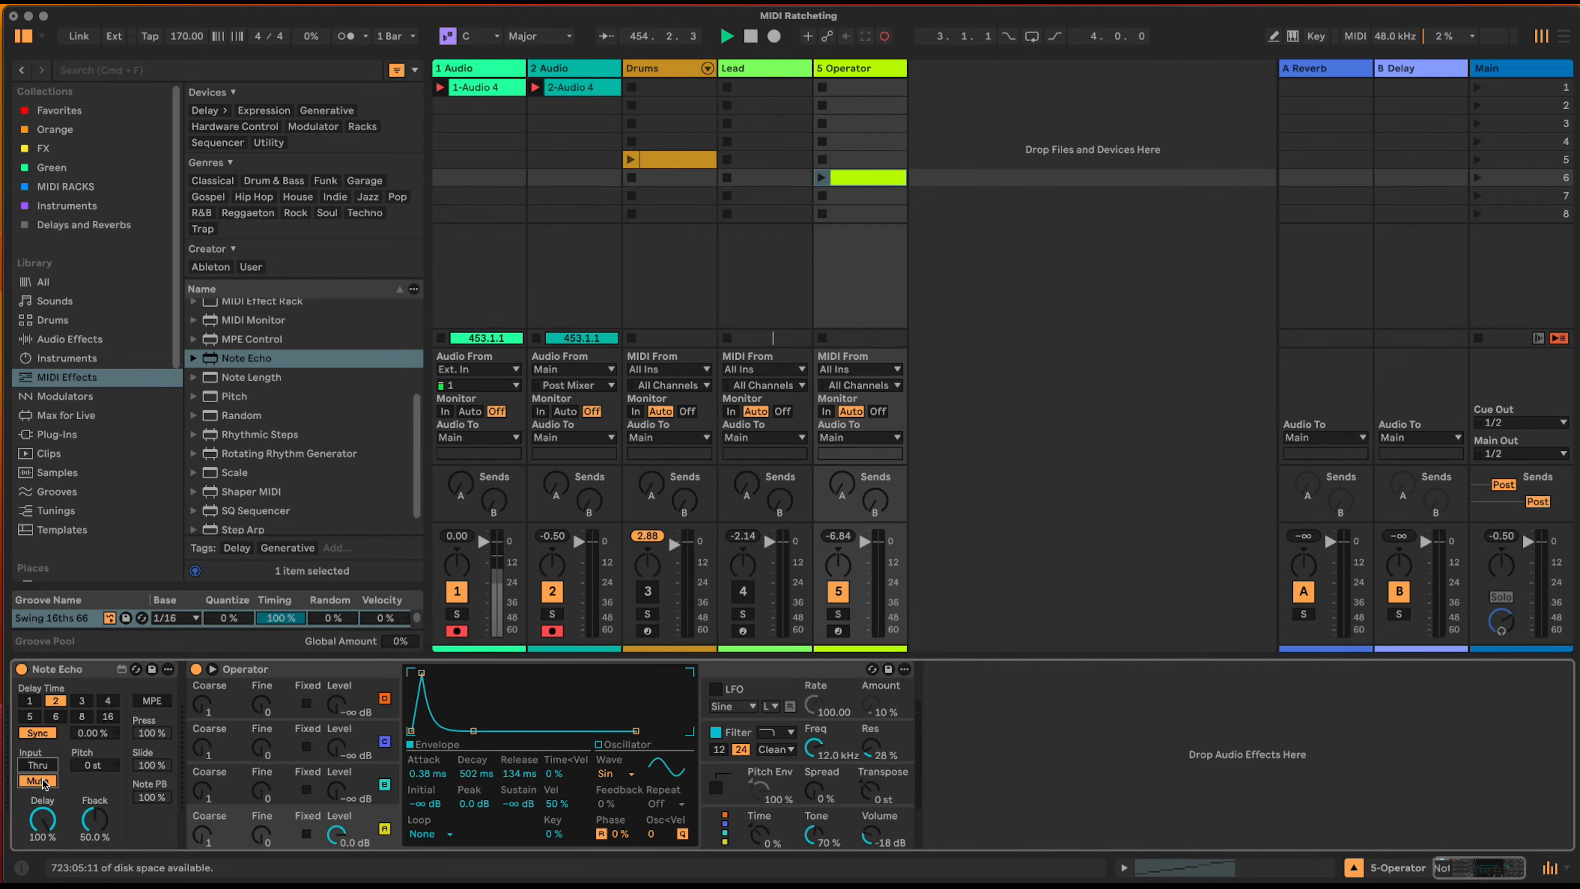
# - Set Note Echo's feedback to 0.00 % and group the device into a MIDI Effect Rack
pyautogui.moveTo(95, 821); pyautogui.dragTo(96, 872)
pyautogui.click(81, 670)
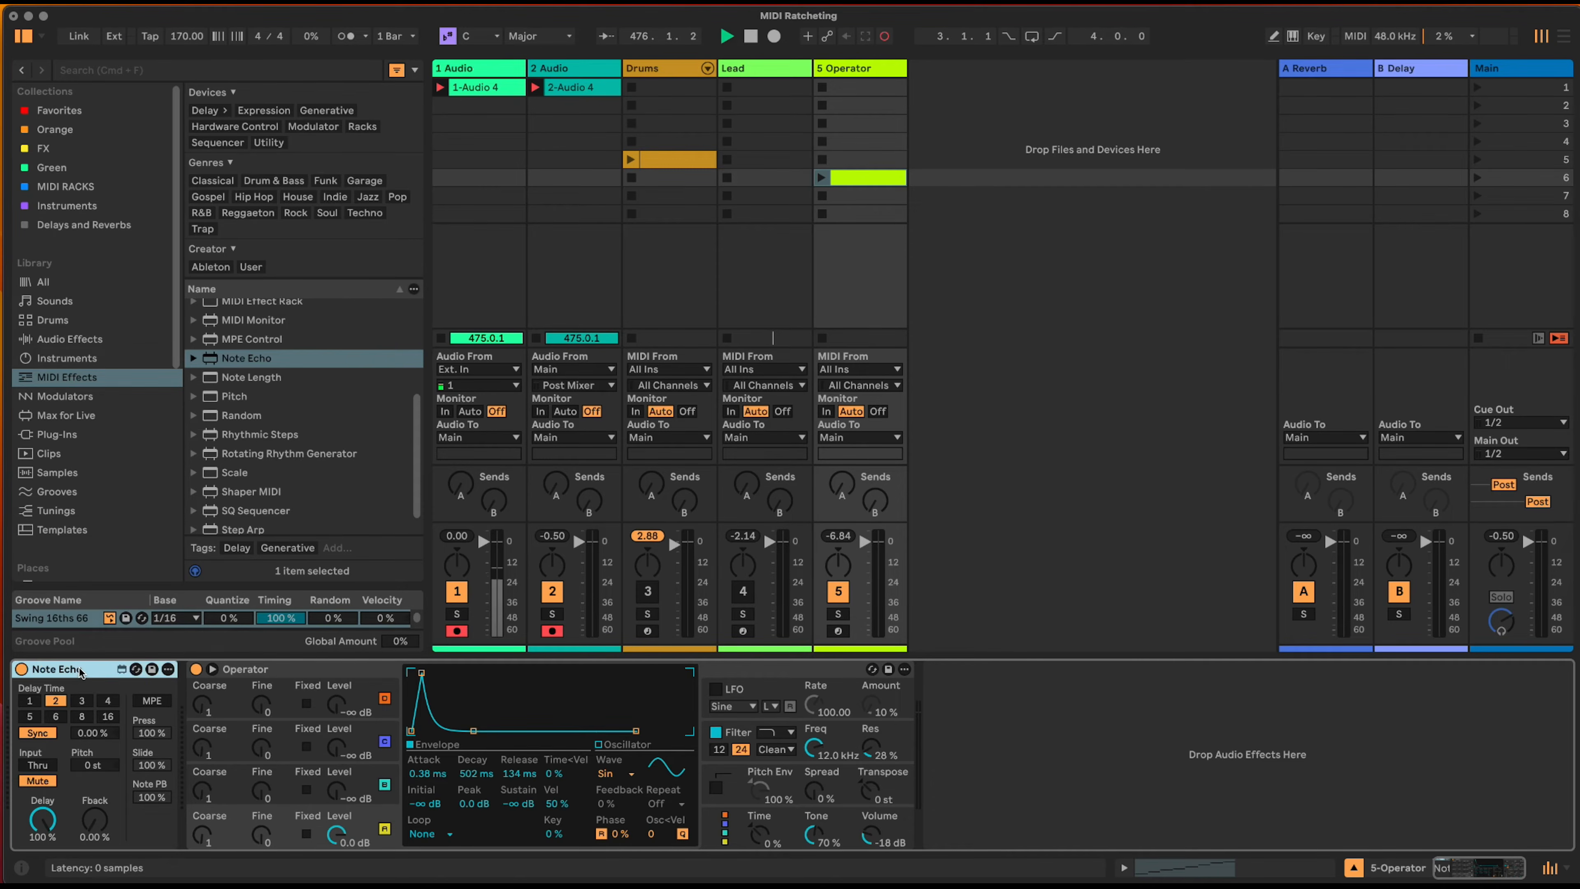
pyautogui.press('super+g')
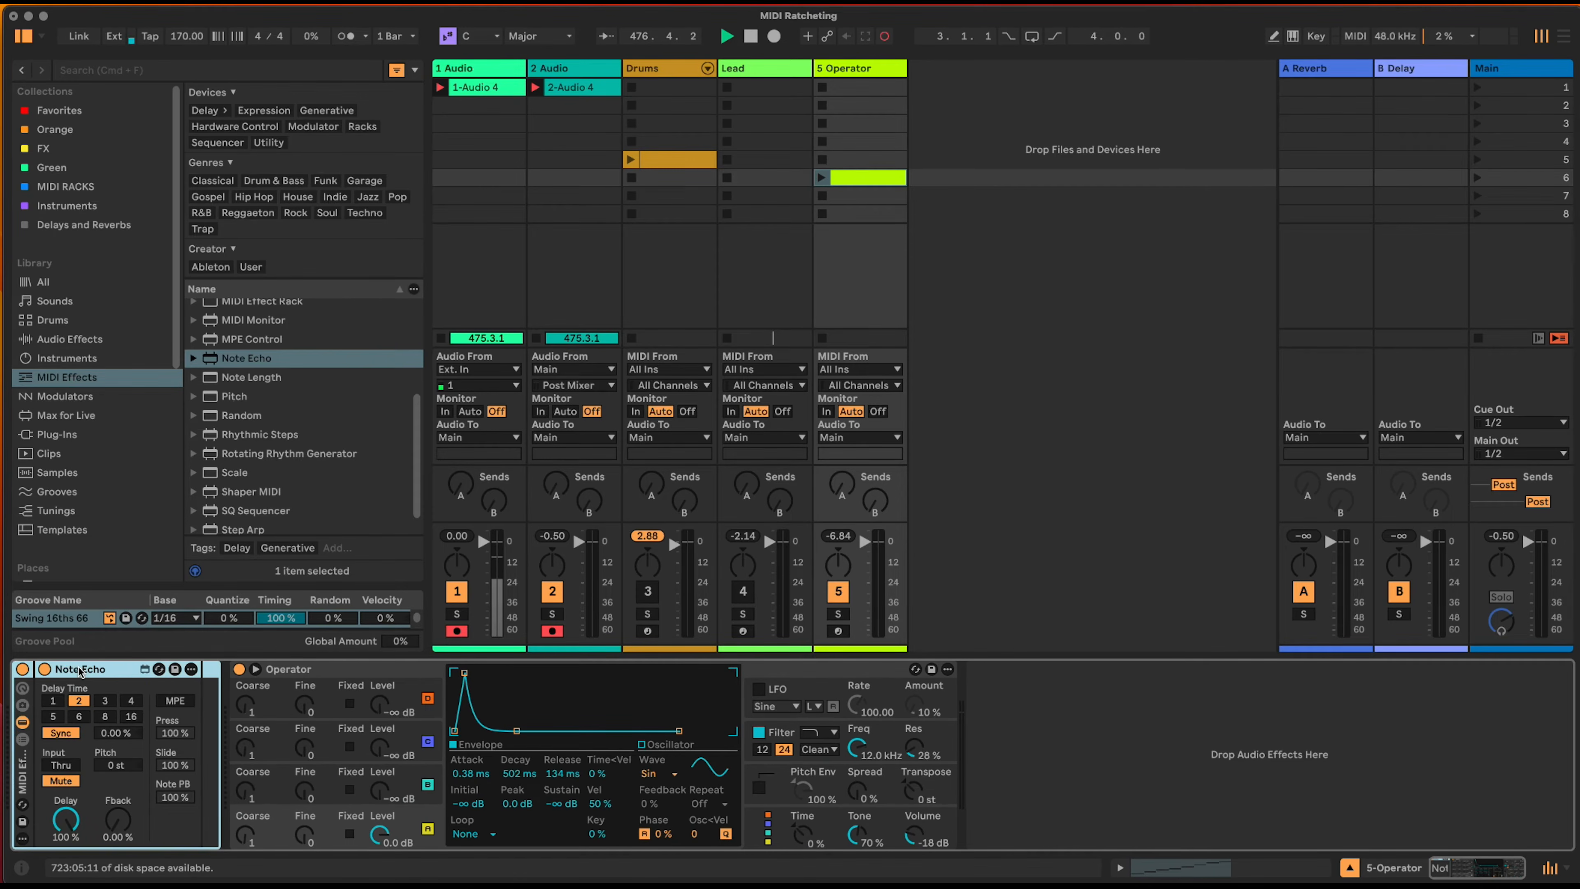
# - Show the rack's chain list and rename its chain Ratcheting
pyautogui.click(22, 739)
pyautogui.click(71, 718)
pyautogui.press('super+r')
pyautogui.write('Ratcheting')
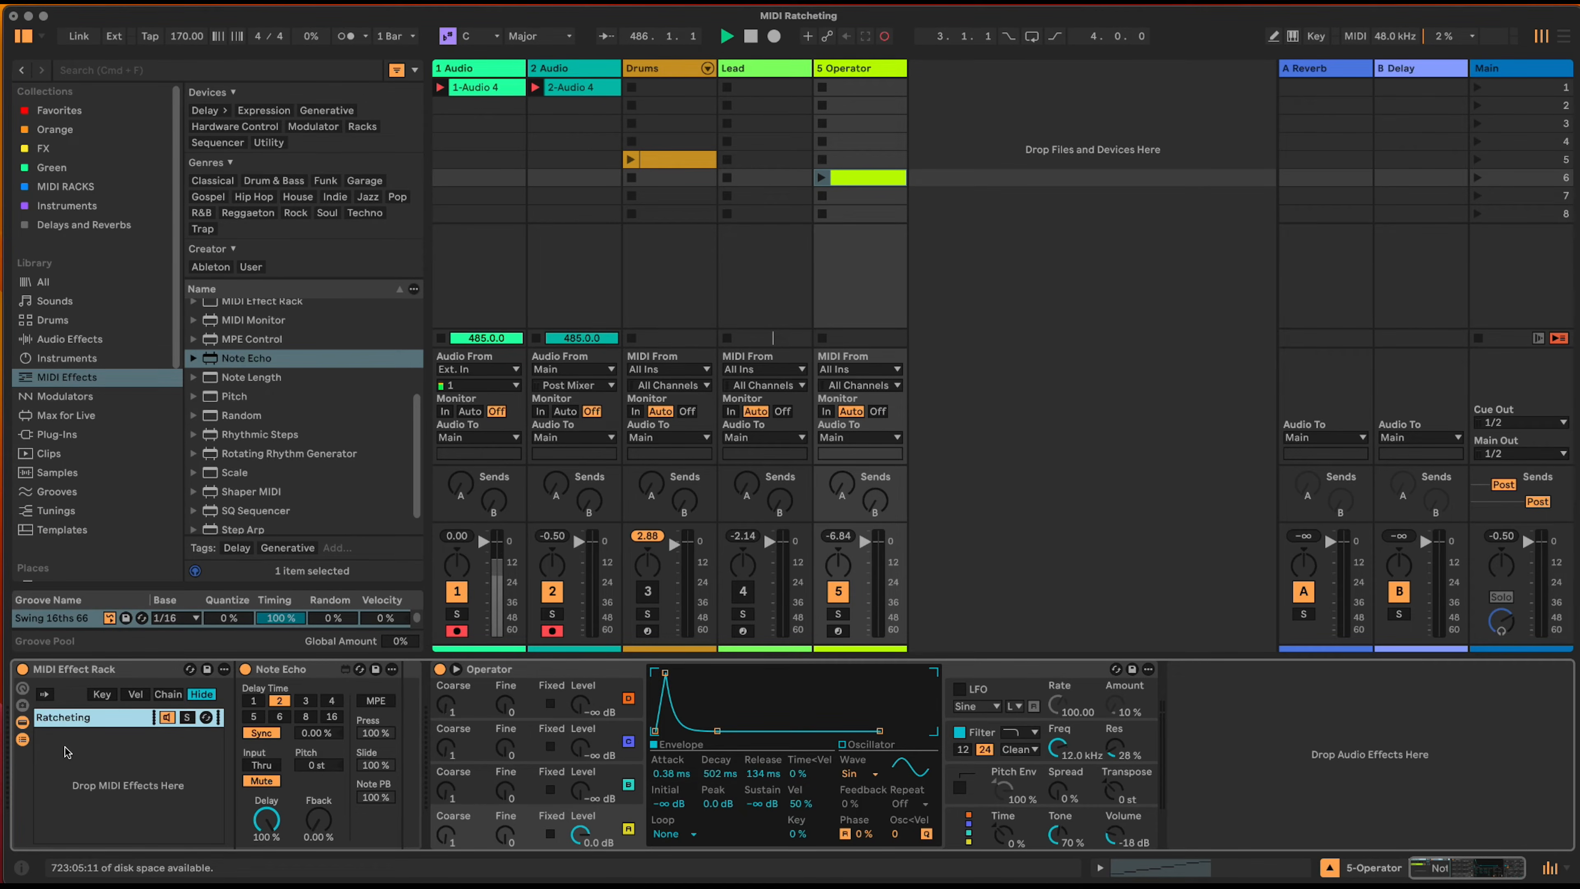
# - Create a second chain in the rack, name it Main Out and move it above Ratcheting
pyautogui.rightClick(98, 769)
pyautogui.click(122, 789)
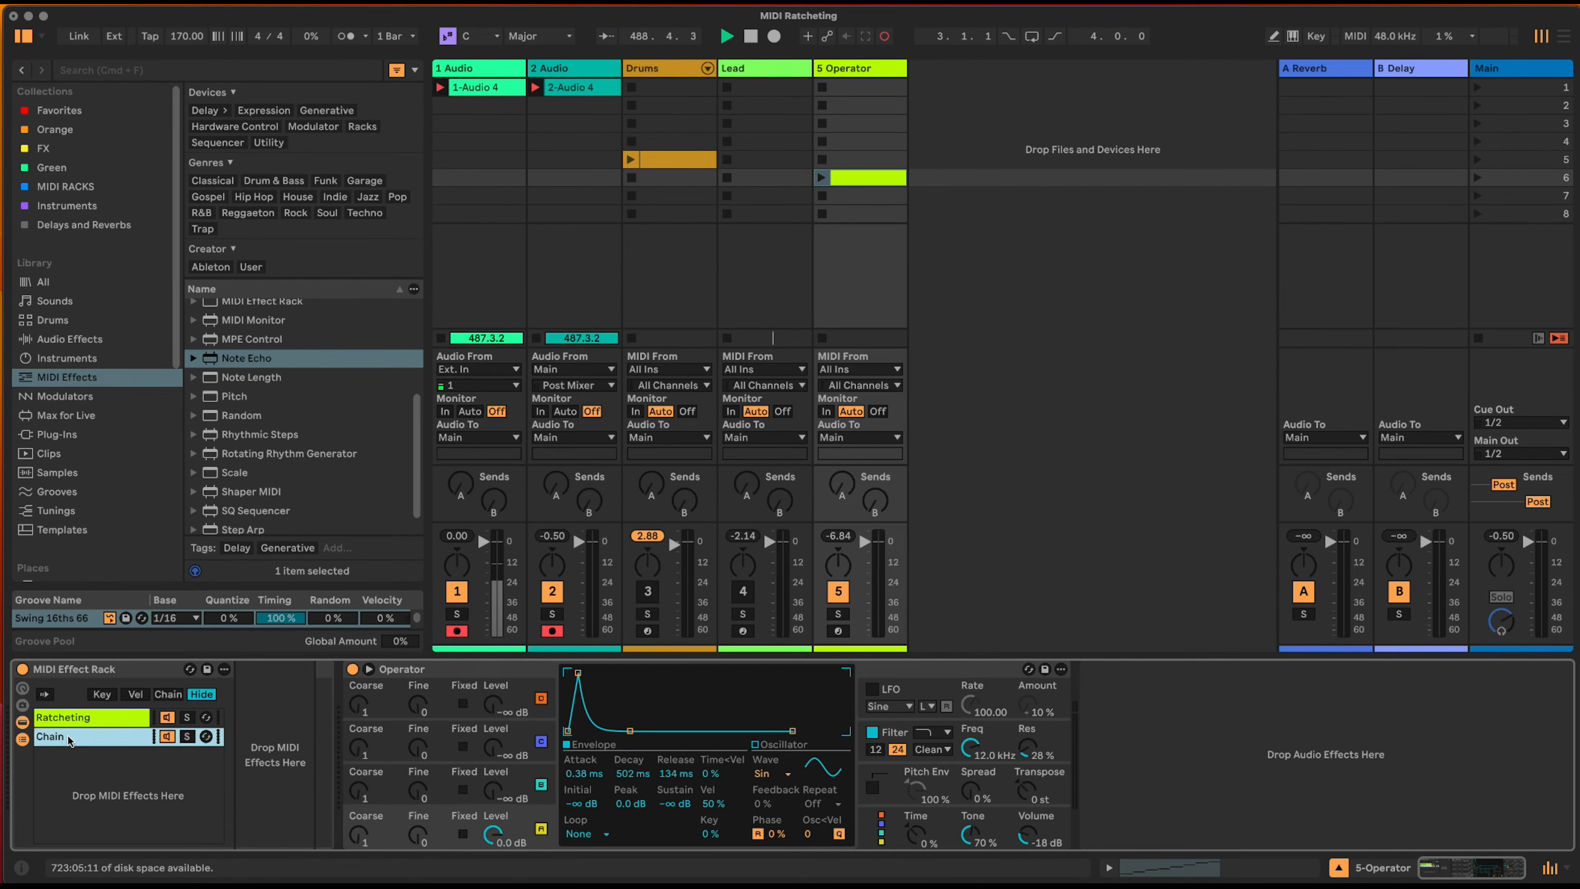
pyautogui.press('super+r')
pyautogui.write('Main Out')
pyautogui.press('Return')
pyautogui.moveTo(78, 736); pyautogui.dragTo(78, 717)
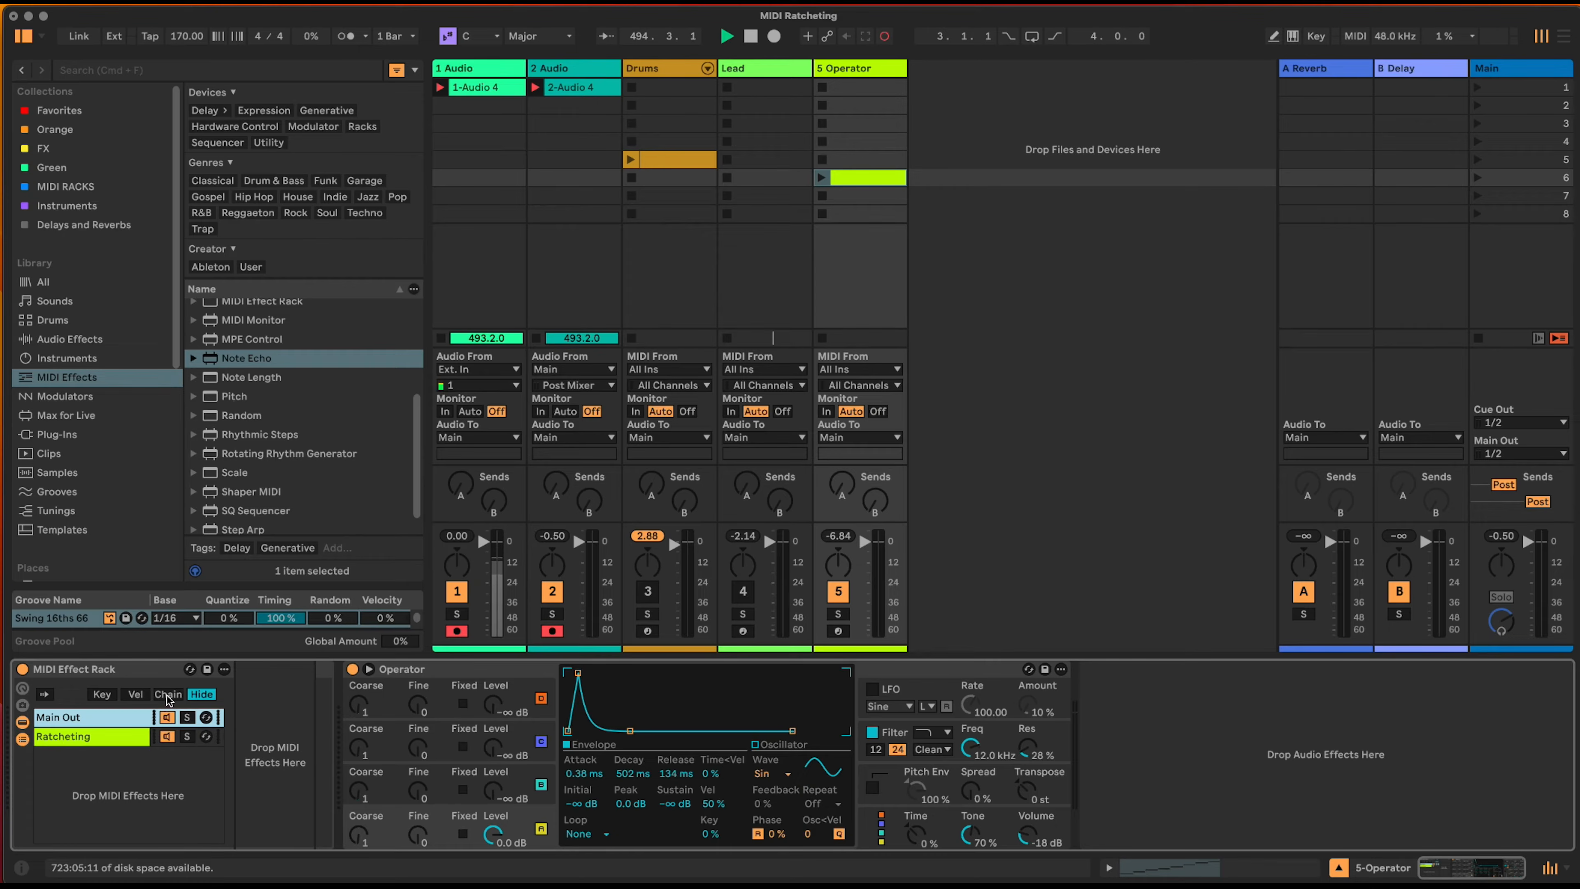
# - Show the rack's chain select zones and extend the Ratcheting chain's zone to cover 0 and 1
pyautogui.click(167, 695)
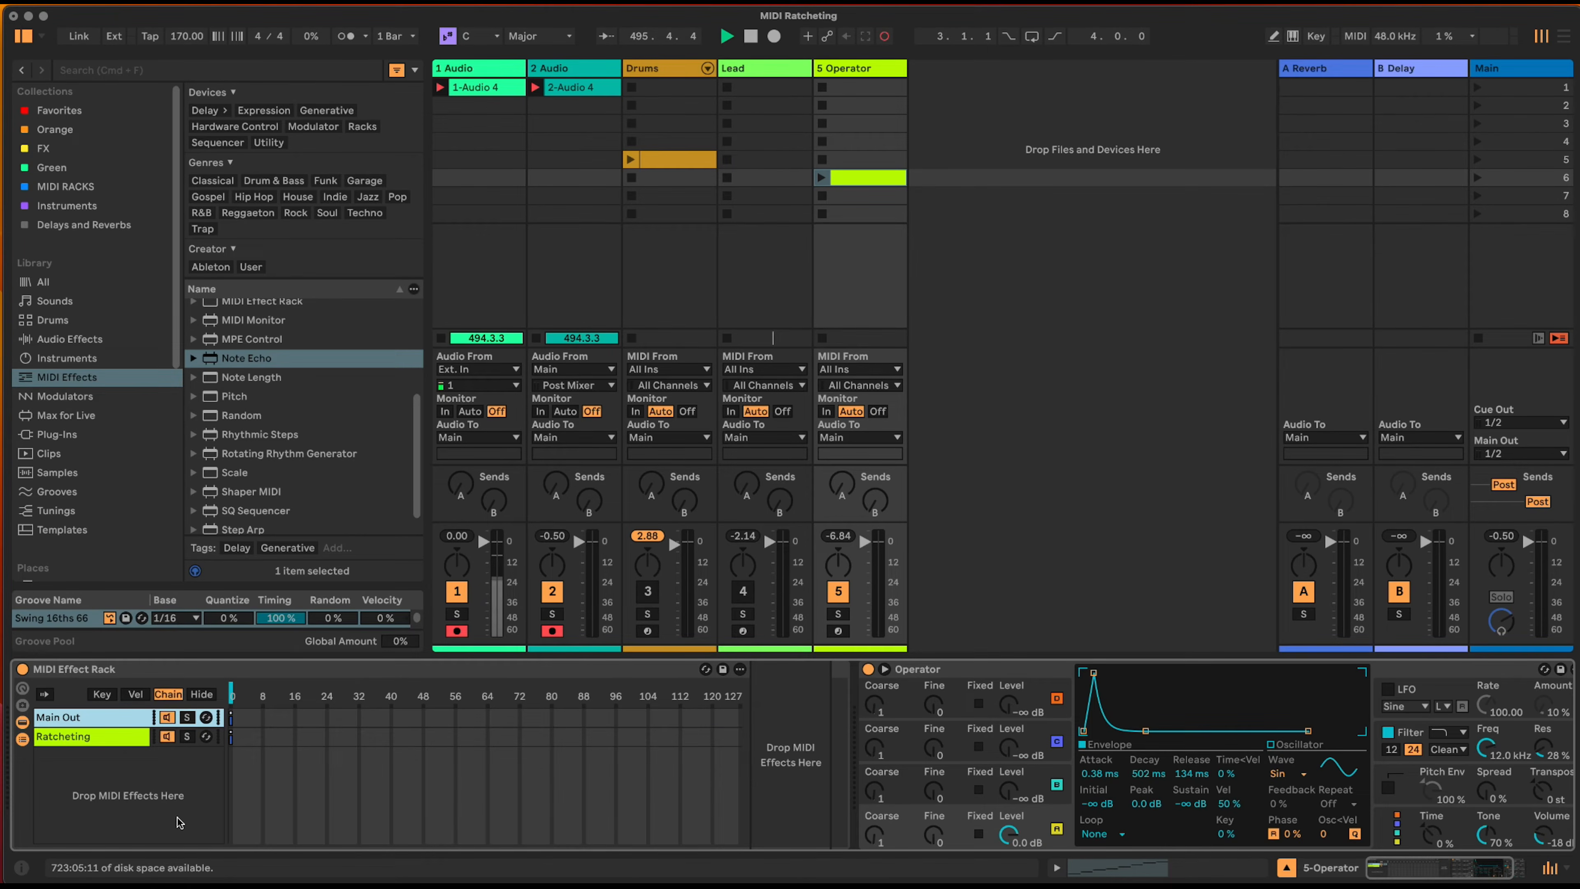
pyautogui.click(92, 736)
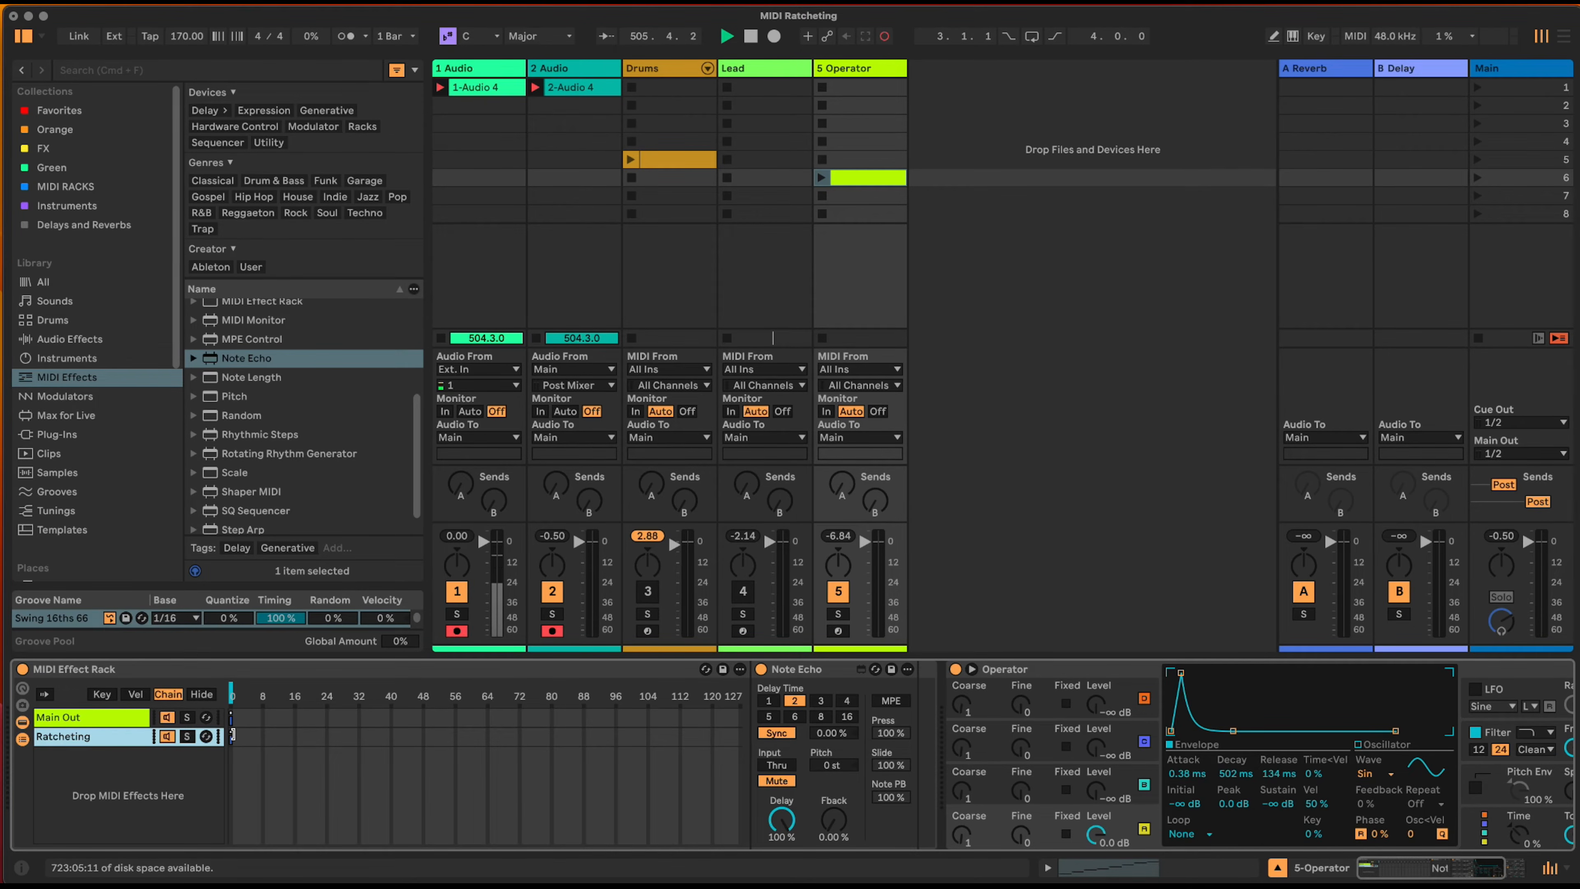
pyautogui.moveTo(232, 734); pyautogui.dragTo(237, 735)
# - Sweep the rack's chain selector and compare the contents of the Main Out and Ratcheting chains
pyautogui.moveTo(231, 694); pyautogui.dragTo(235, 693)
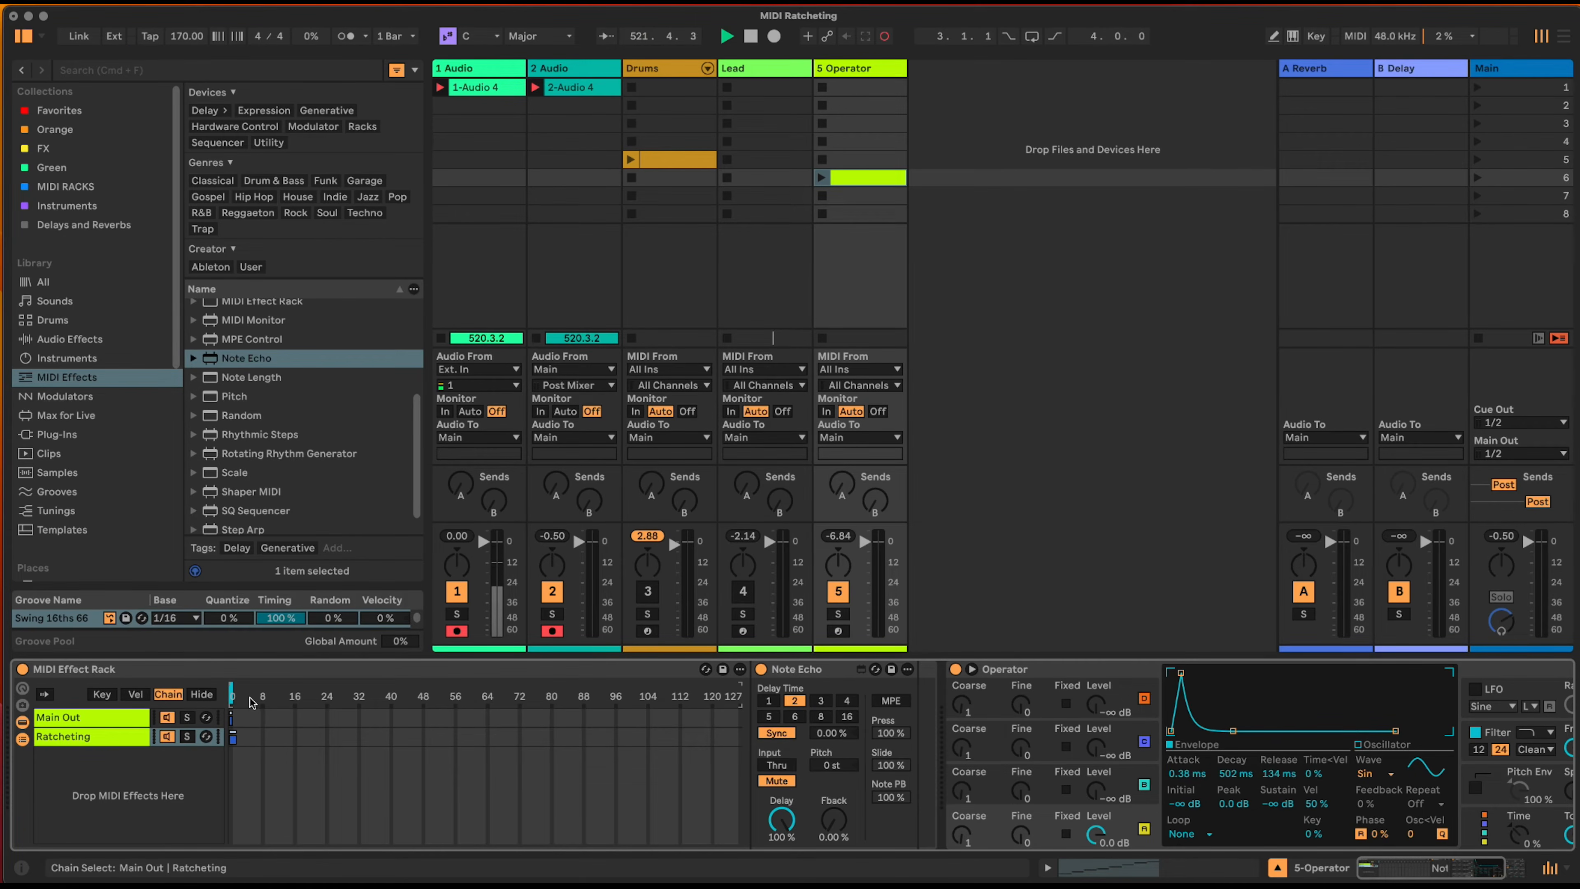
pyautogui.click(805, 670)
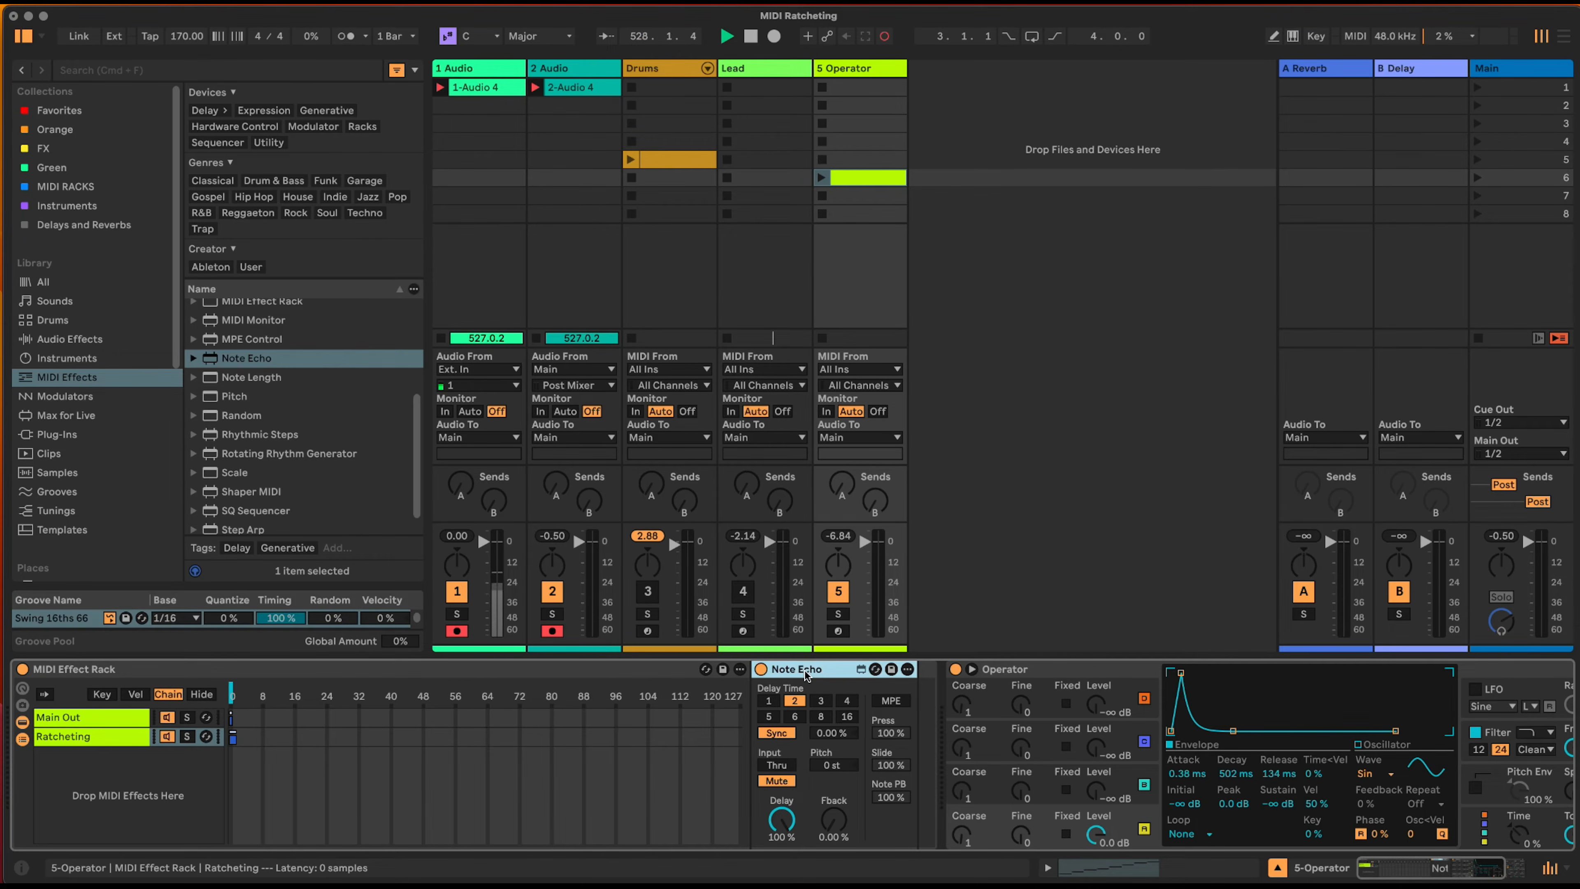
pyautogui.click(99, 716)
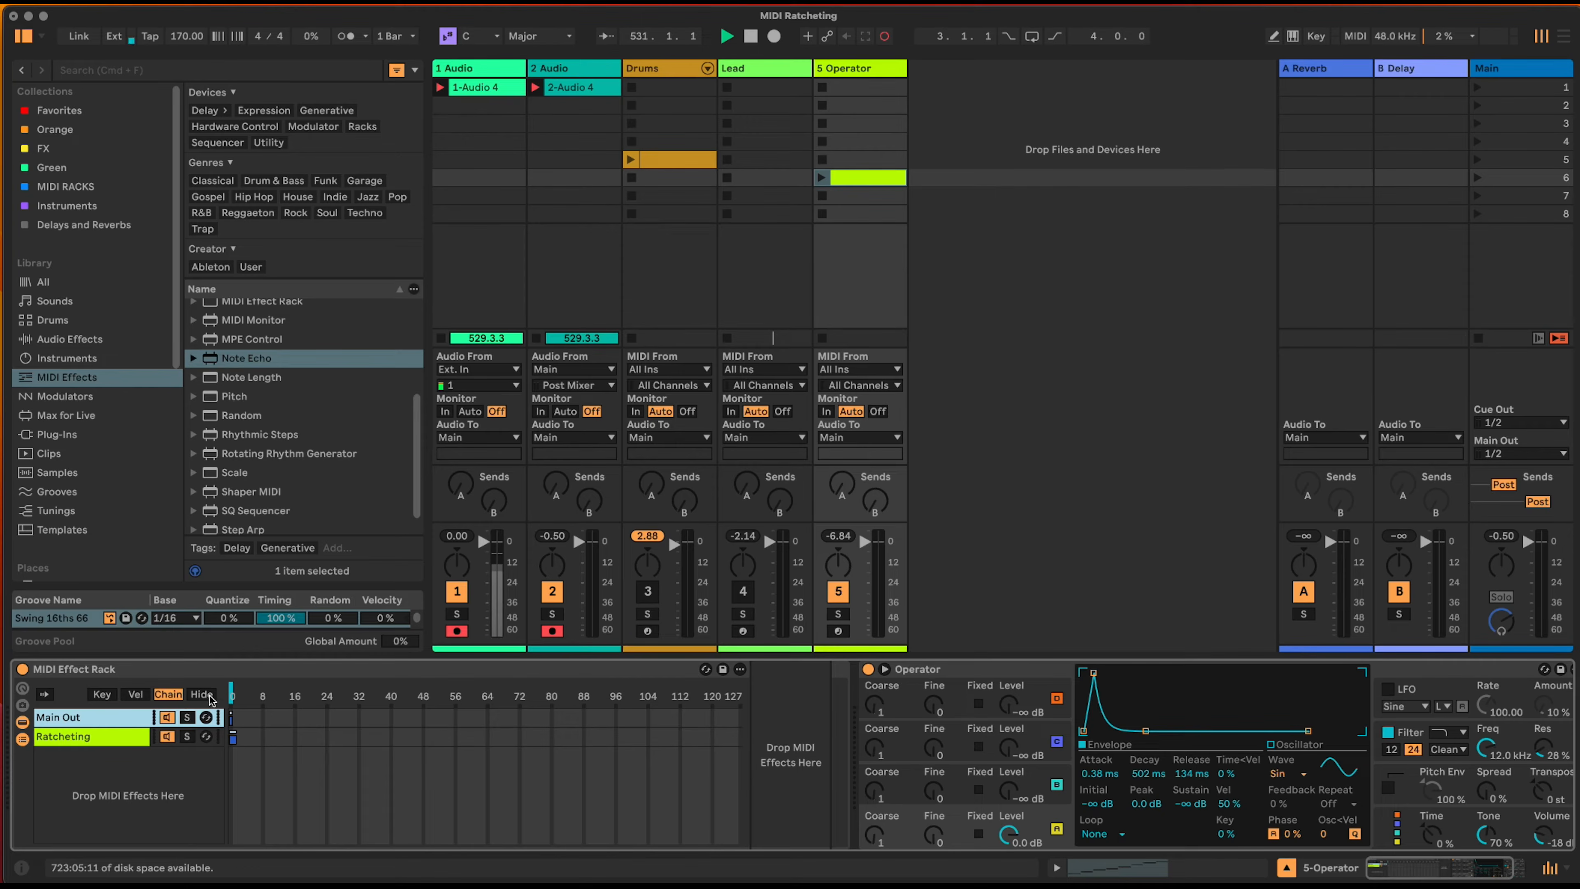
pyautogui.click(118, 736)
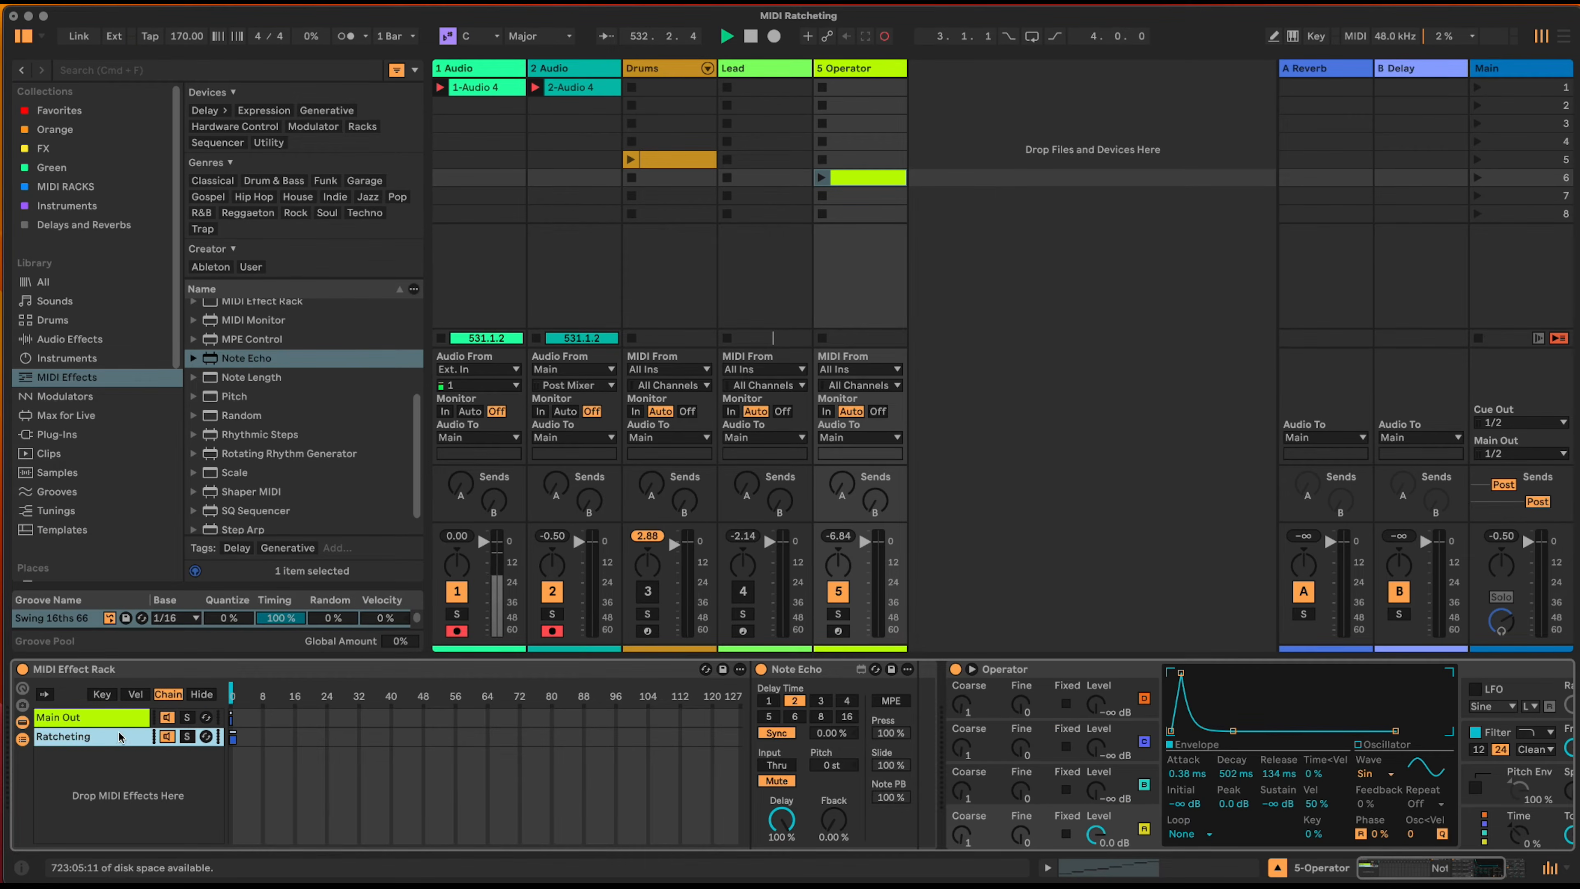
pyautogui.moveTo(232, 693); pyautogui.dragTo(235, 694)
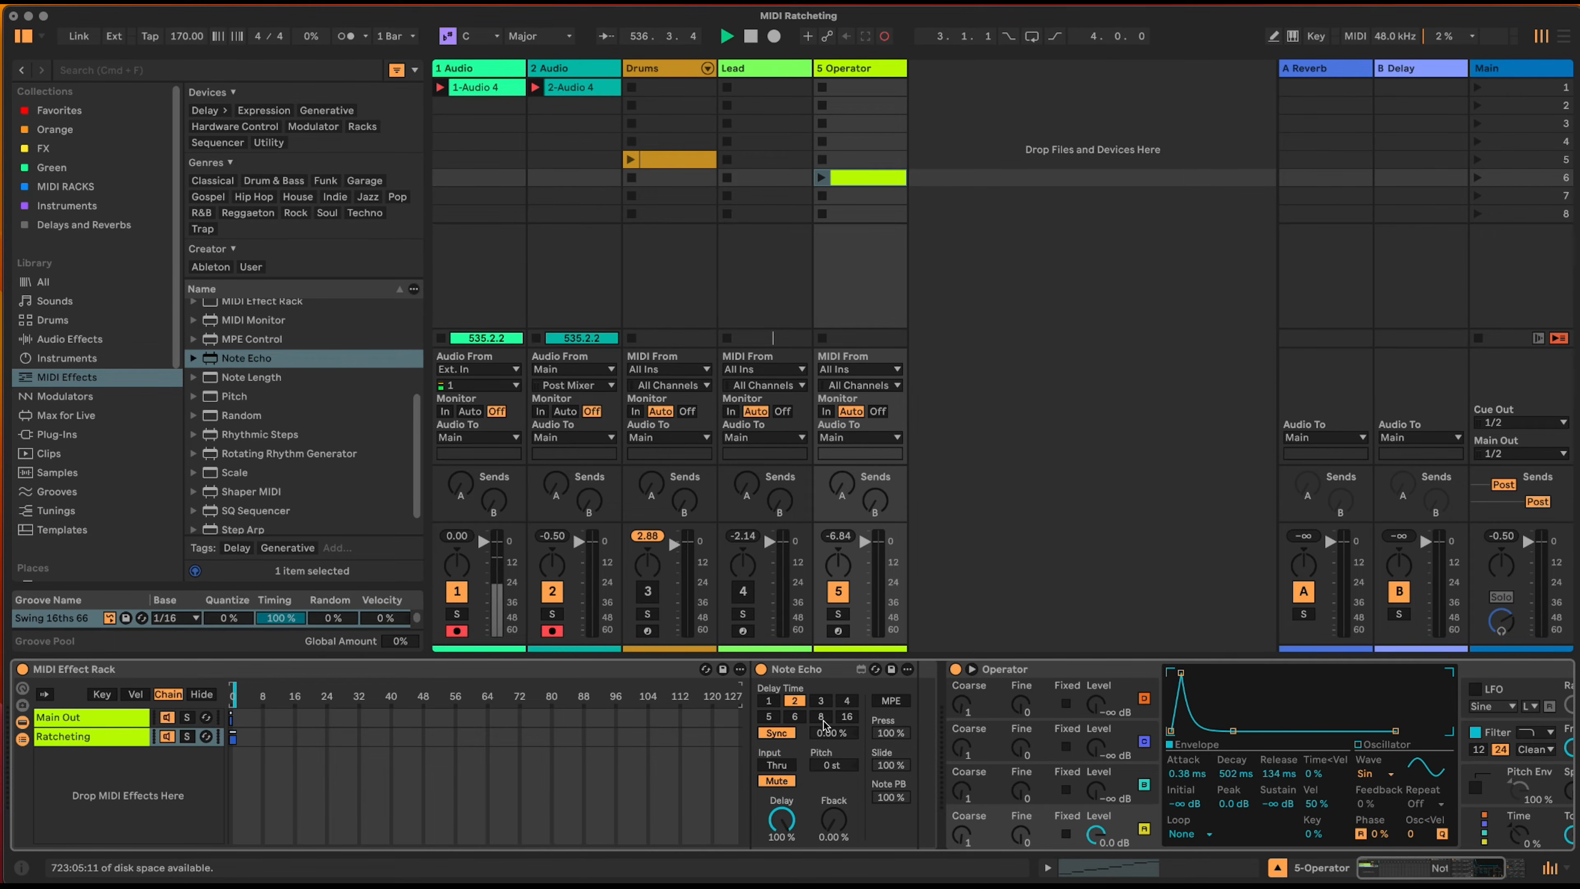
# - Create an empty nested MIDI Effect Rack after Note Echo by grouping a Pitch effect and deleting it from the rack
pyautogui.click(813, 669)
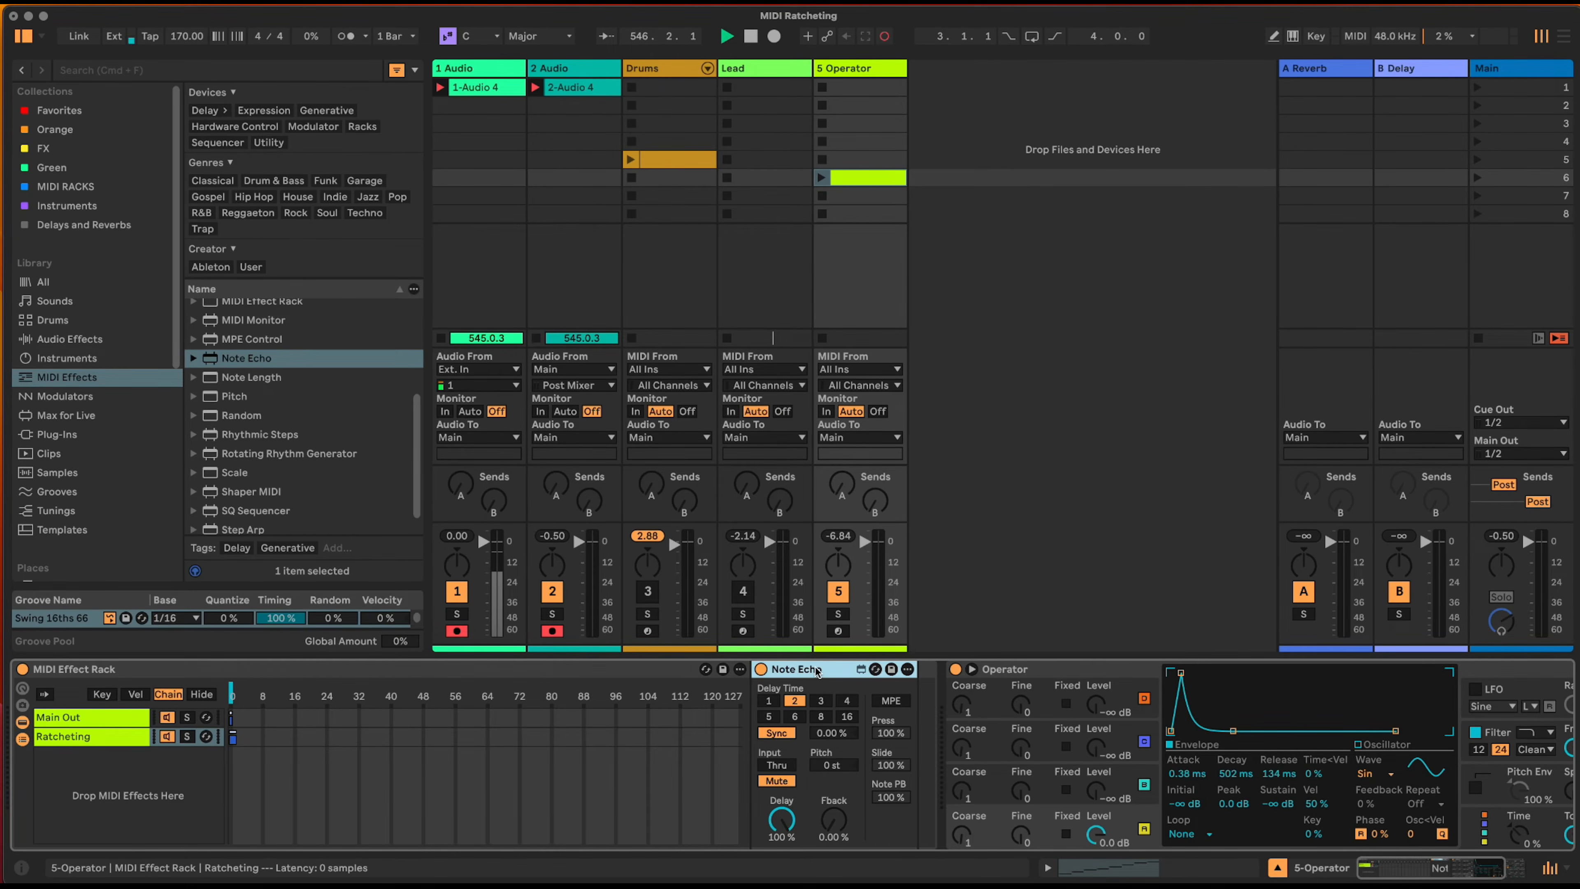
pyautogui.scroll(-1, 300, 449)
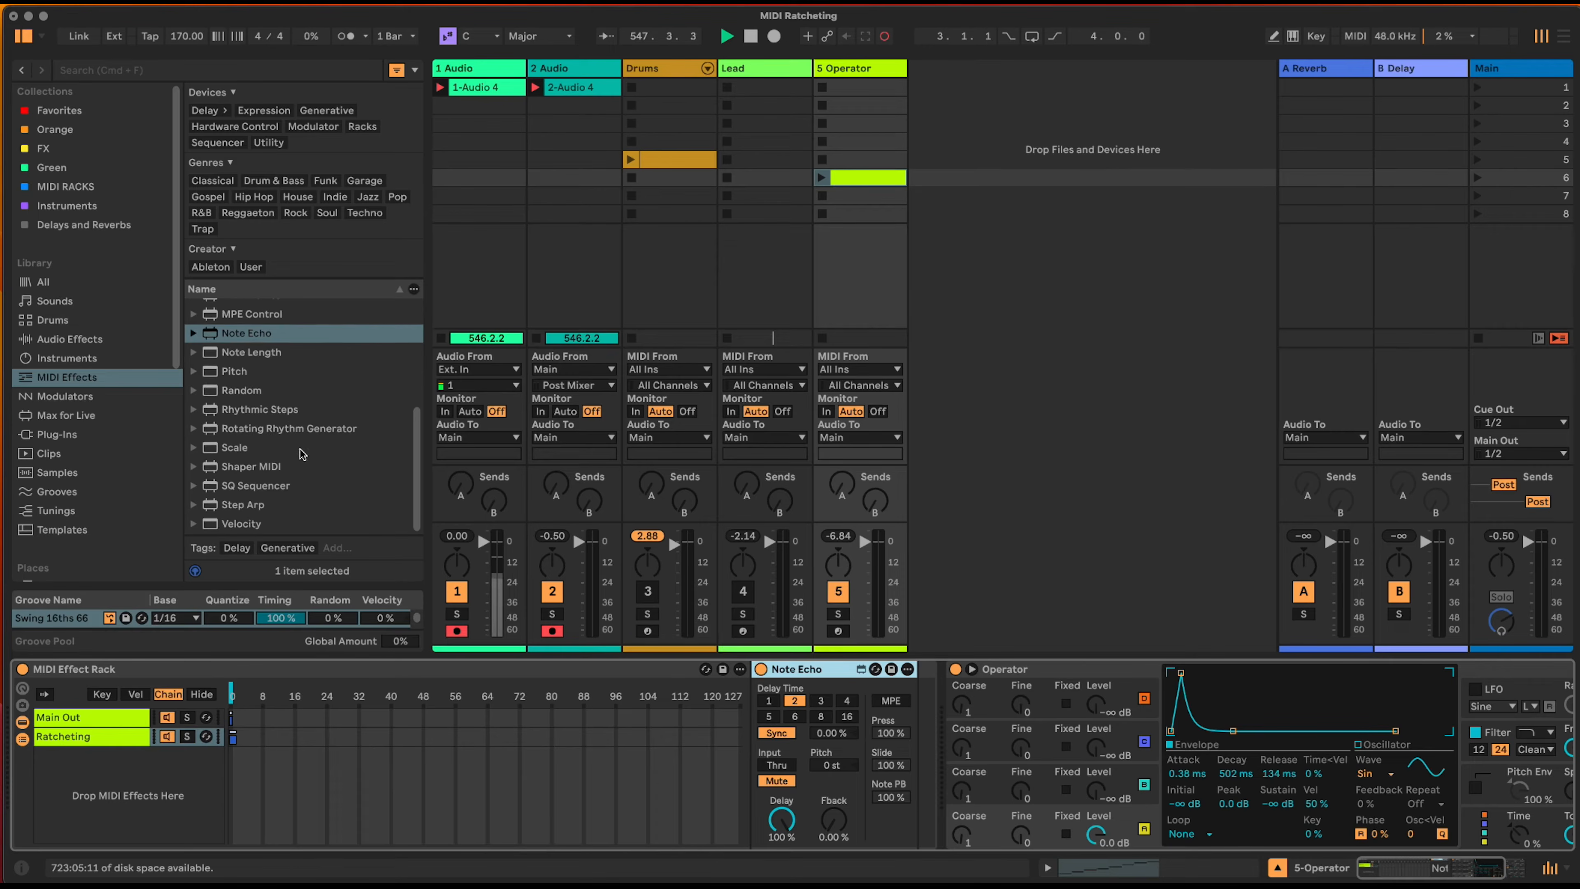
pyautogui.scroll(4, 267, 413)
pyautogui.moveTo(240, 442); pyautogui.dragTo(916, 700)
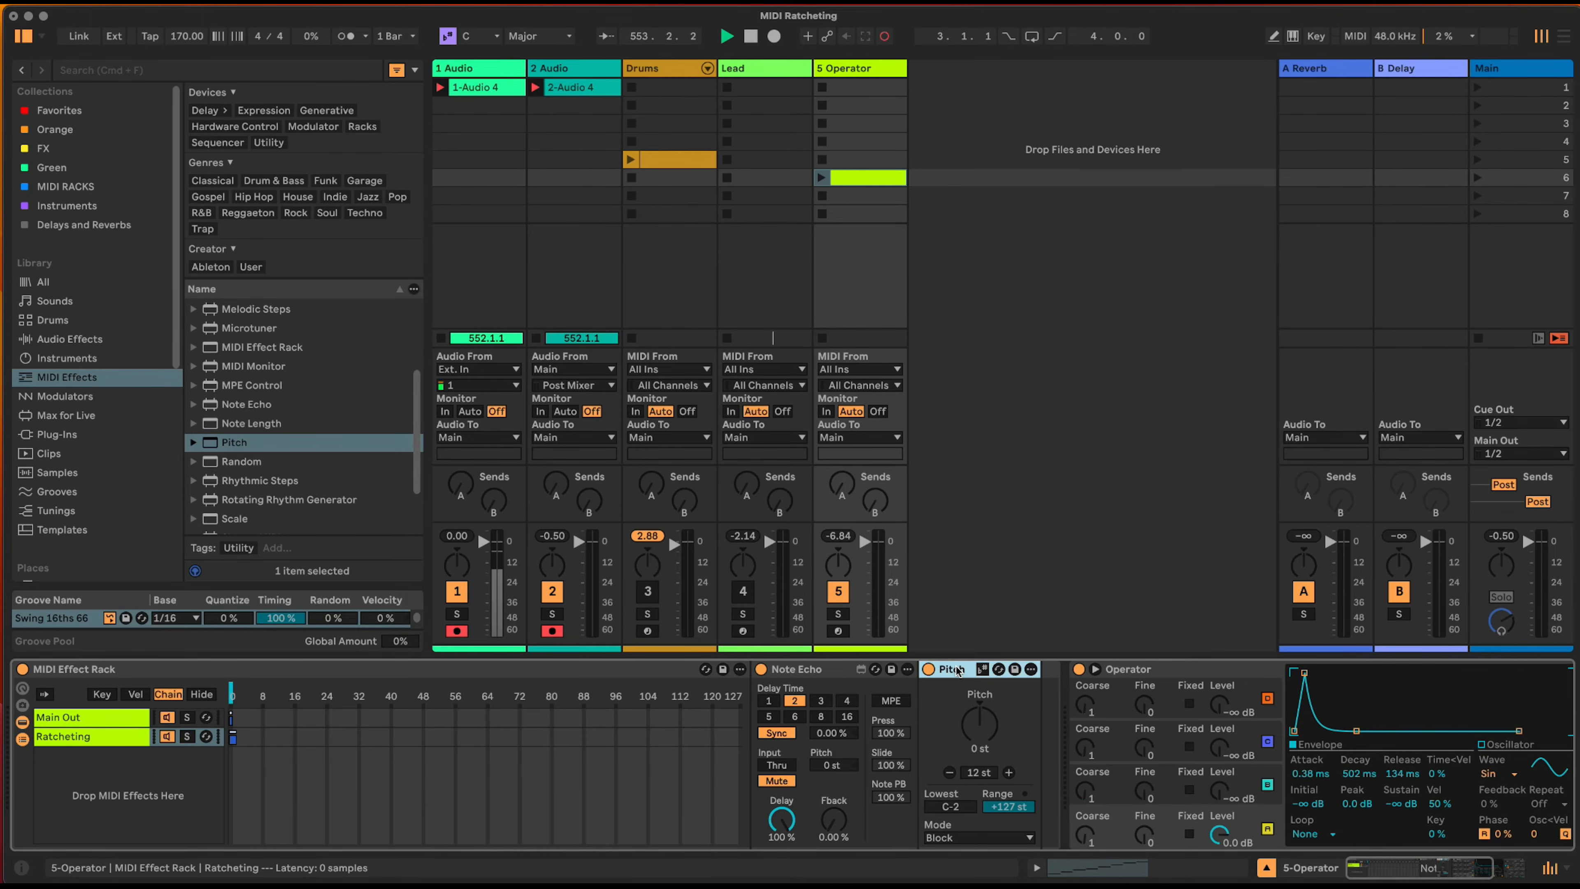
pyautogui.press('super+g')
pyautogui.click(974, 674)
pyautogui.press('Delete')
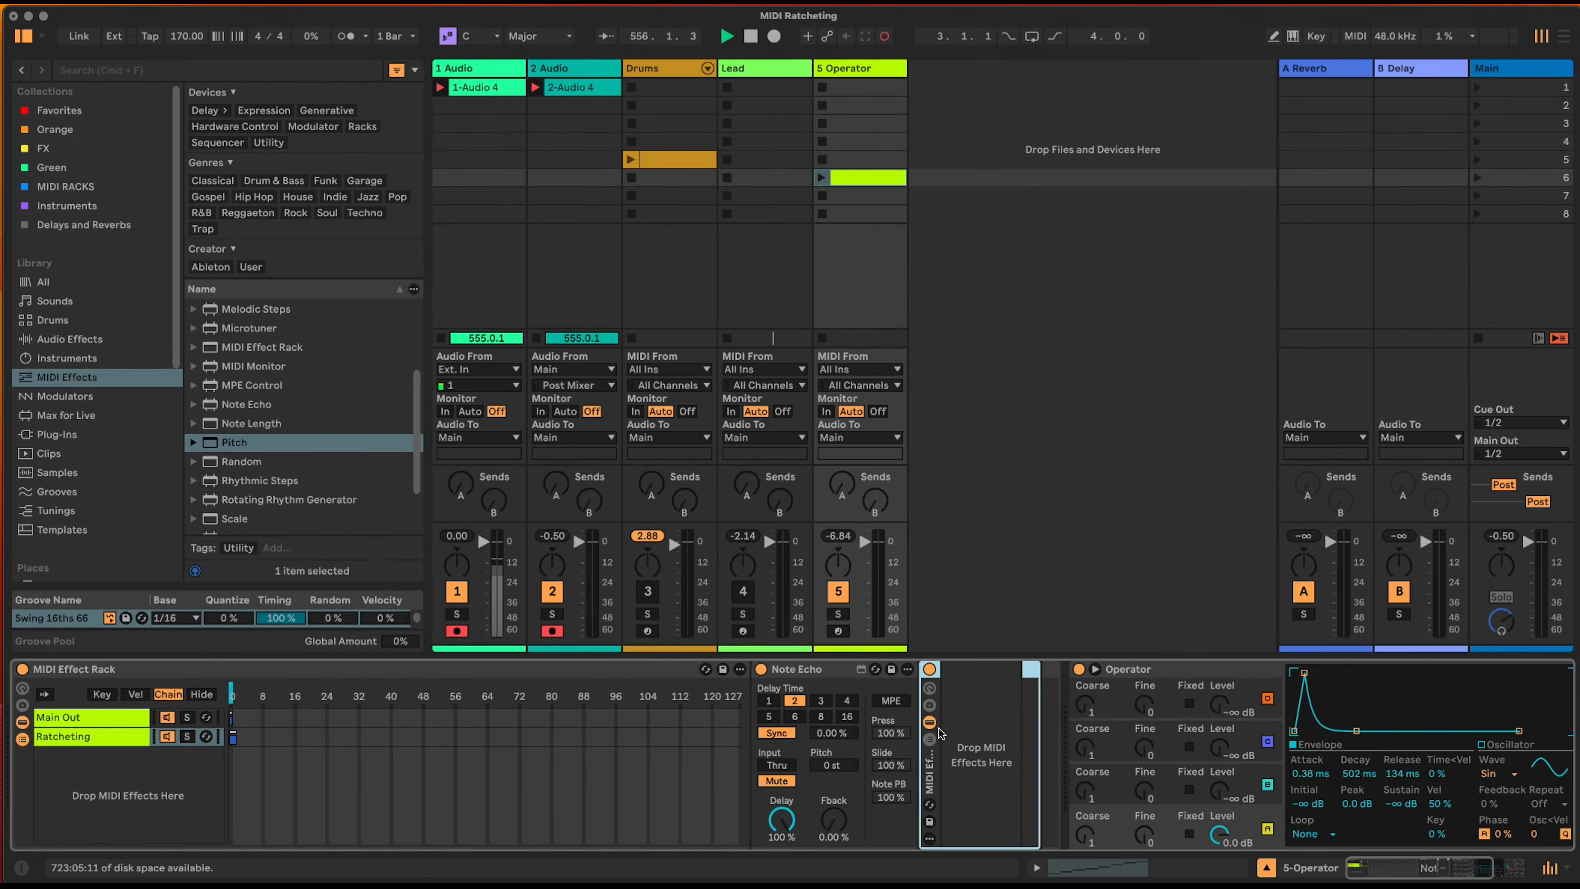
# - Show the nested rack's chain list and rename its chain Off
pyautogui.click(930, 740)
pyautogui.click(989, 720)
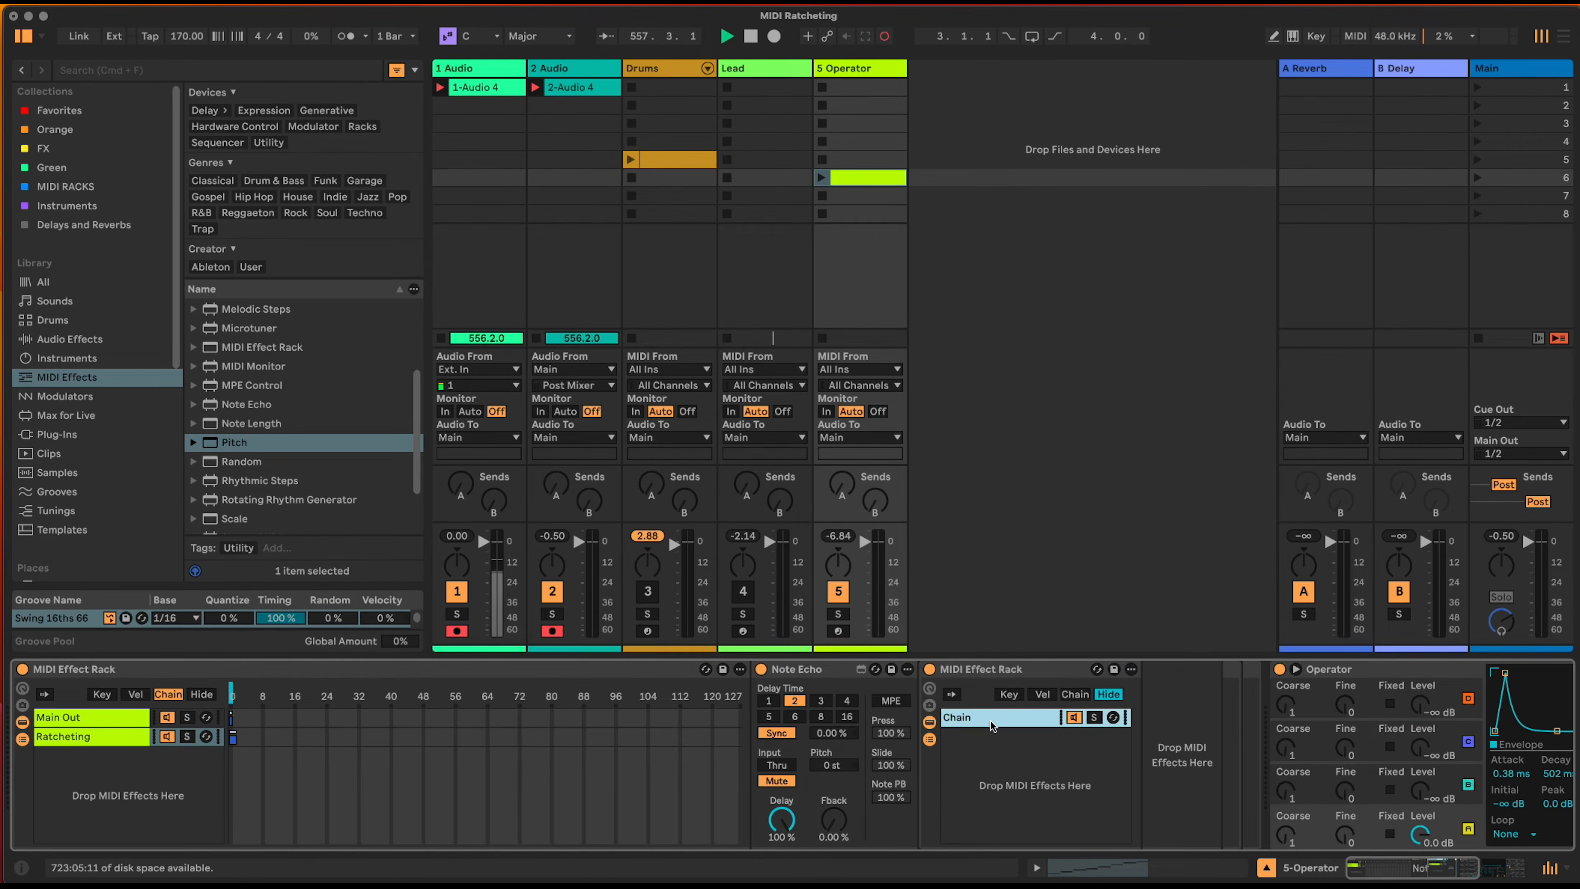
pyautogui.press('super+r')
pyautogui.press('Return')
# - Create a second chain in the nested rack and name it On
pyautogui.rightClick(996, 782)
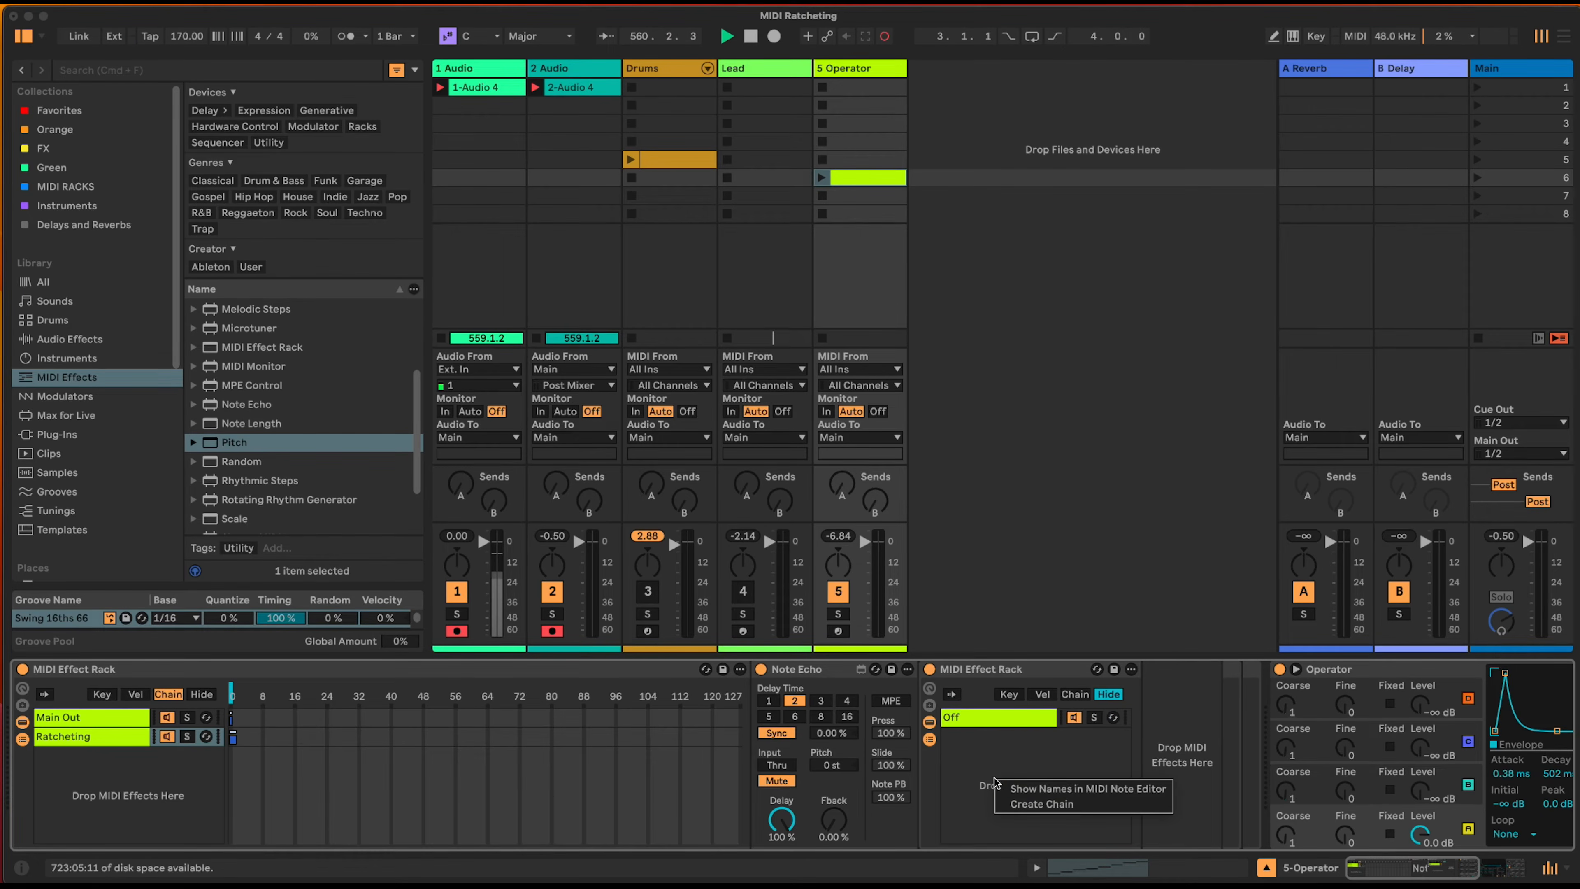
pyautogui.click(1019, 802)
pyautogui.click(980, 739)
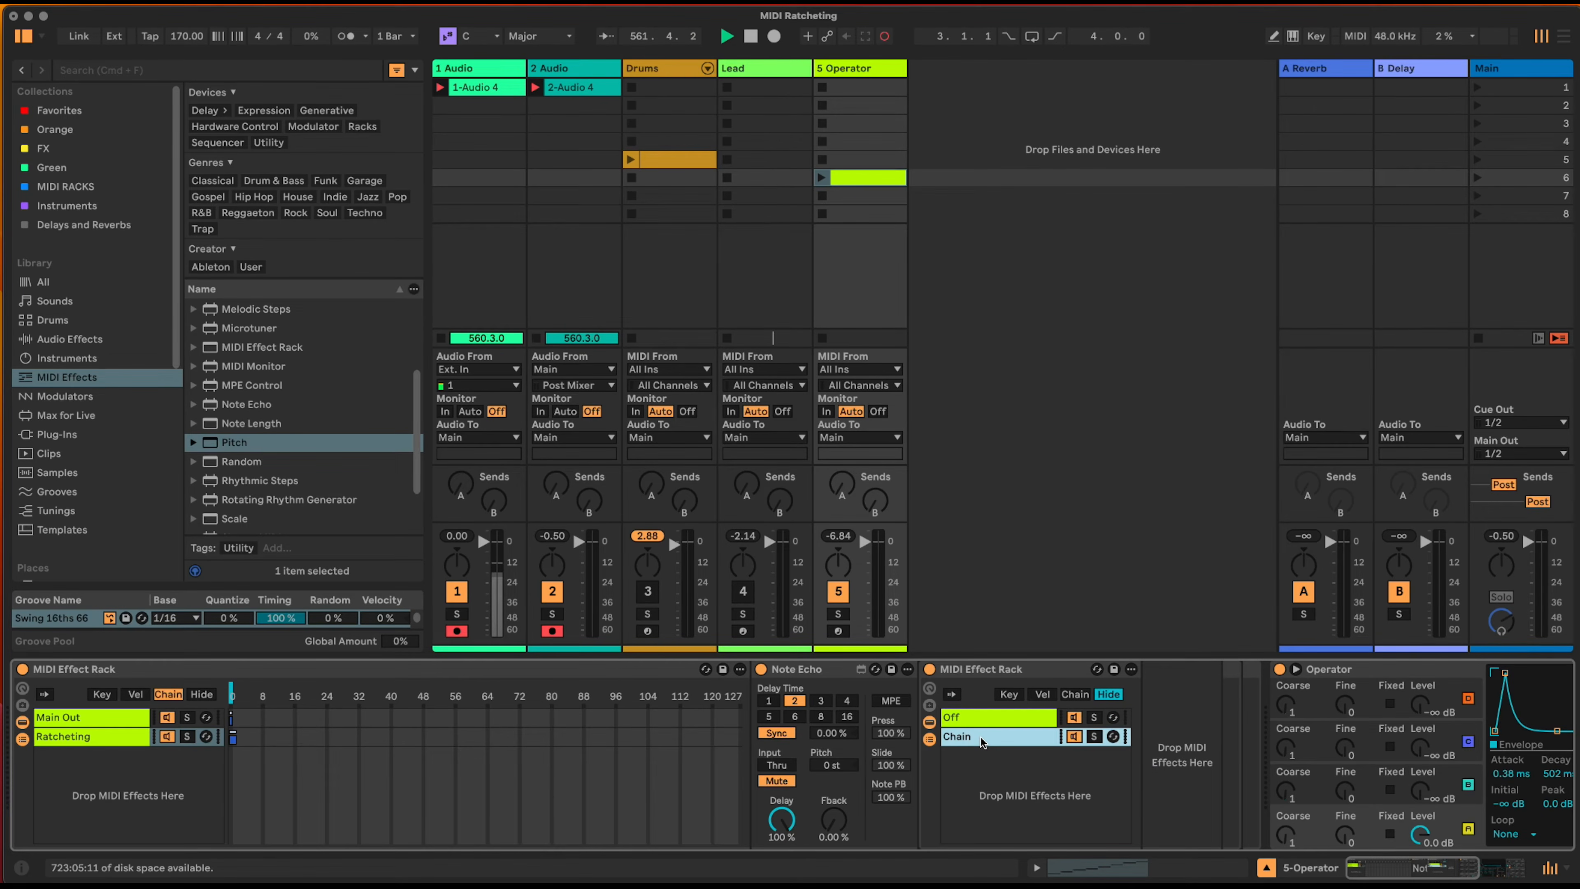
pyautogui.write('On')
pyautogui.press('Return')
# - Deactivate the nested rack's Off chain and move the On chain's select zone to 1
pyautogui.click(1075, 695)
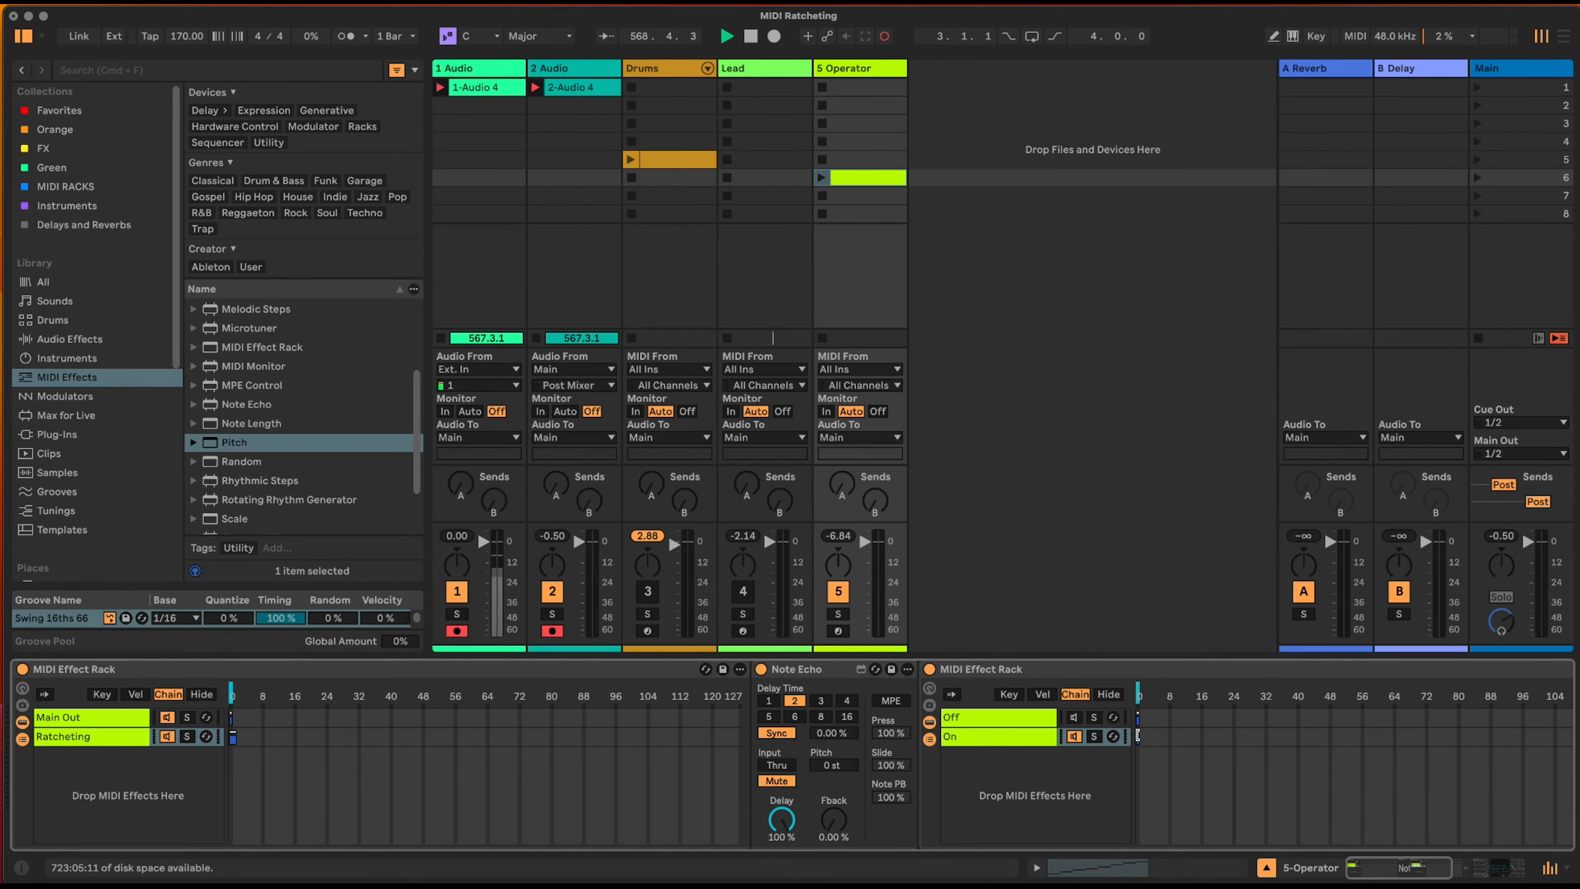
pyautogui.click(1138, 737)
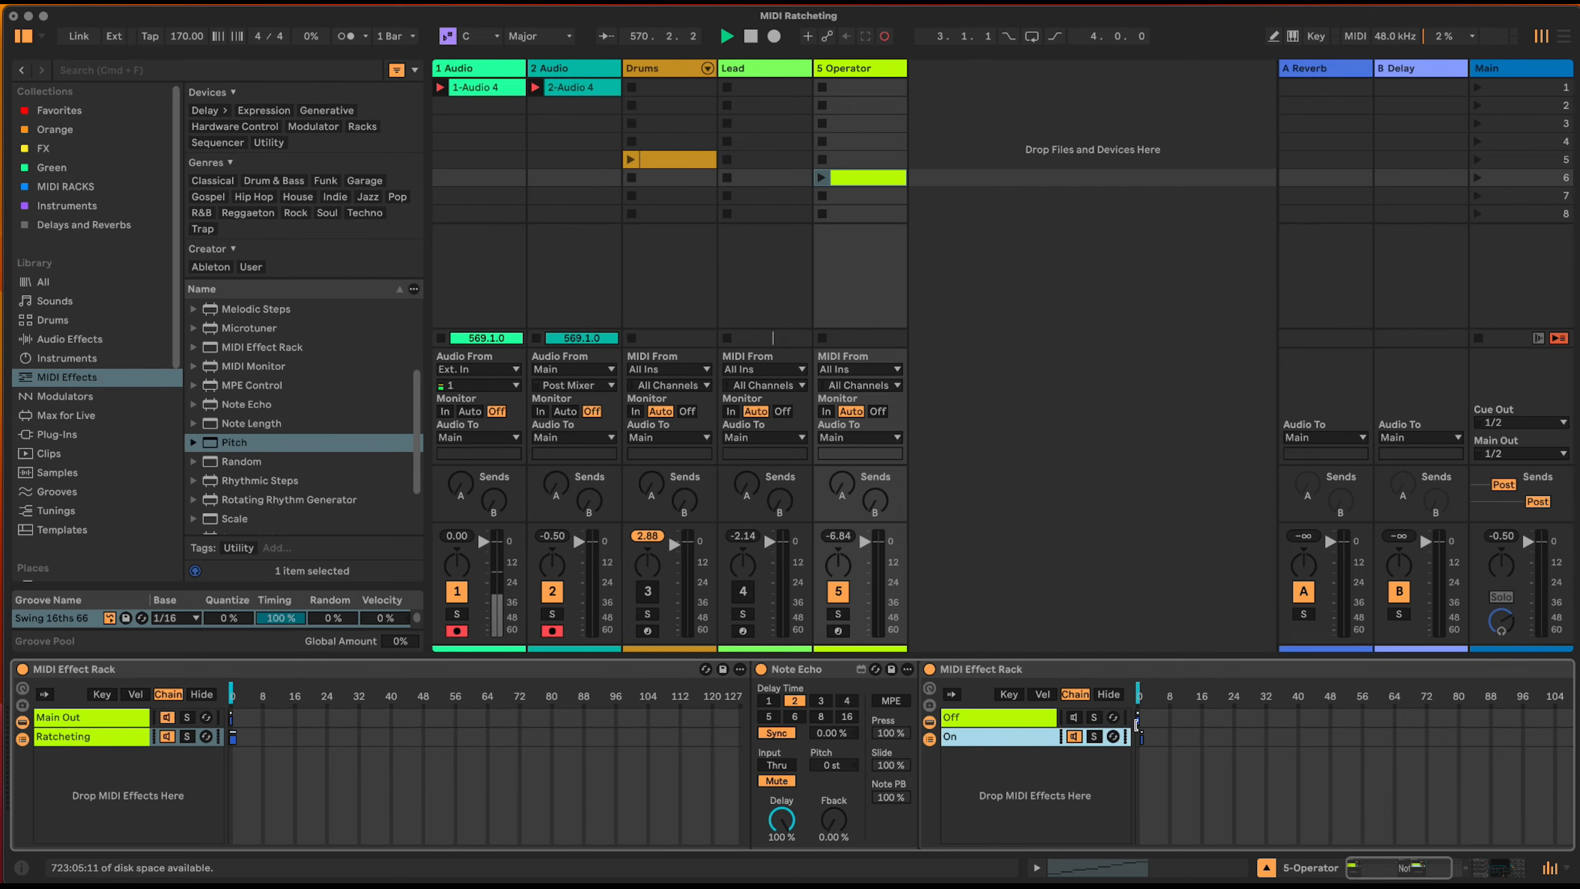
# - Map the nested rack's chain selector to Macro 1 with a maximum of 1, and test the macro knob
pyautogui.rightClick(1140, 693)
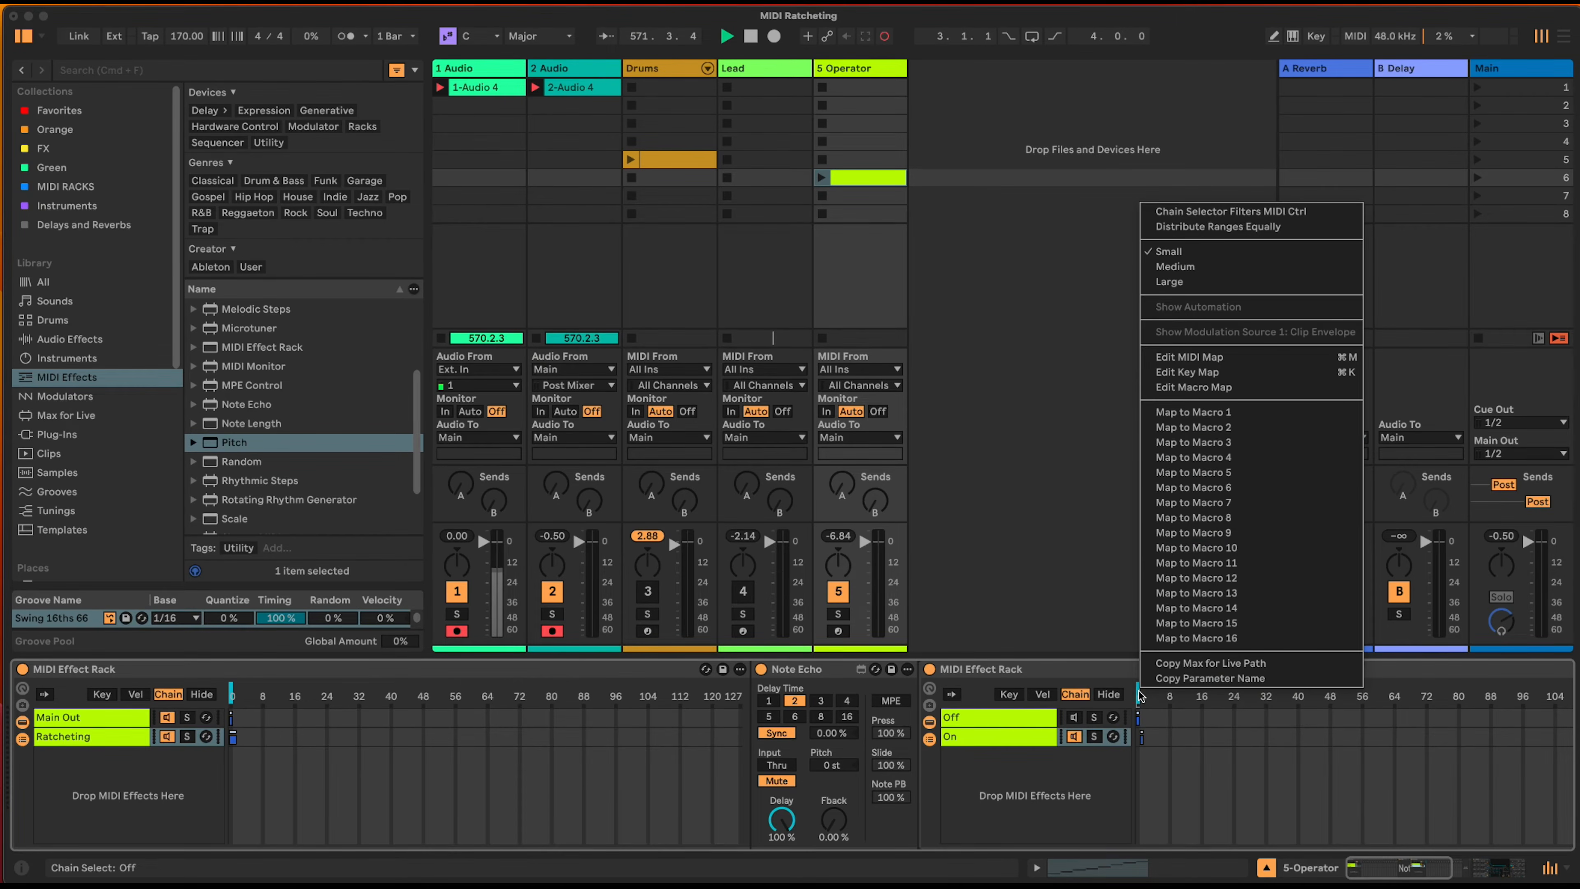
pyautogui.click(1253, 409)
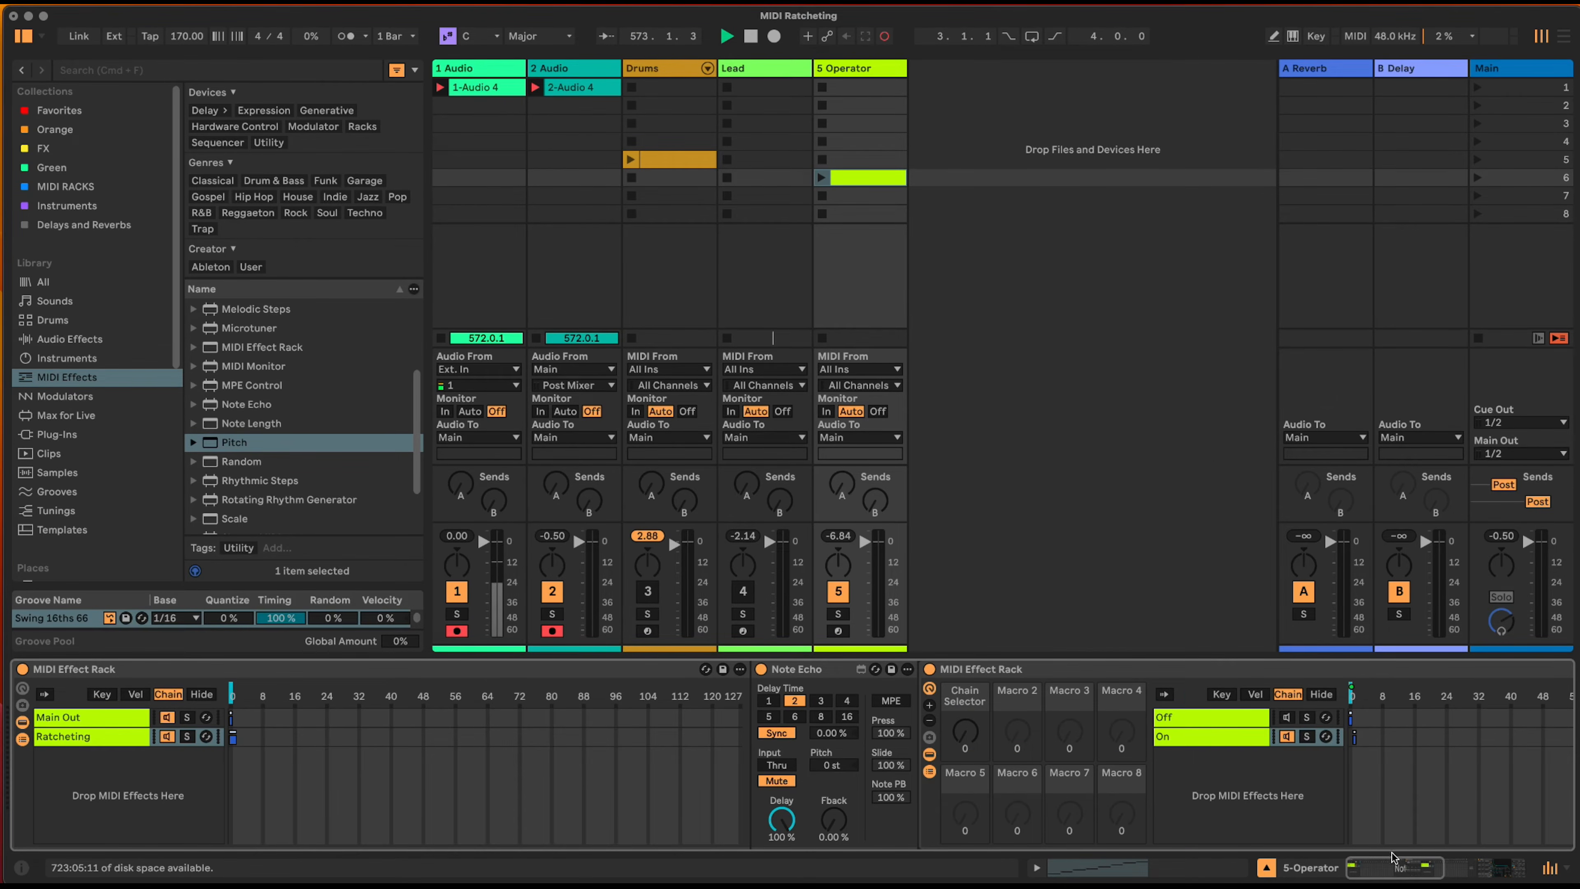
pyautogui.hscroll(3, 1414, 843)
pyautogui.click(1478, 669)
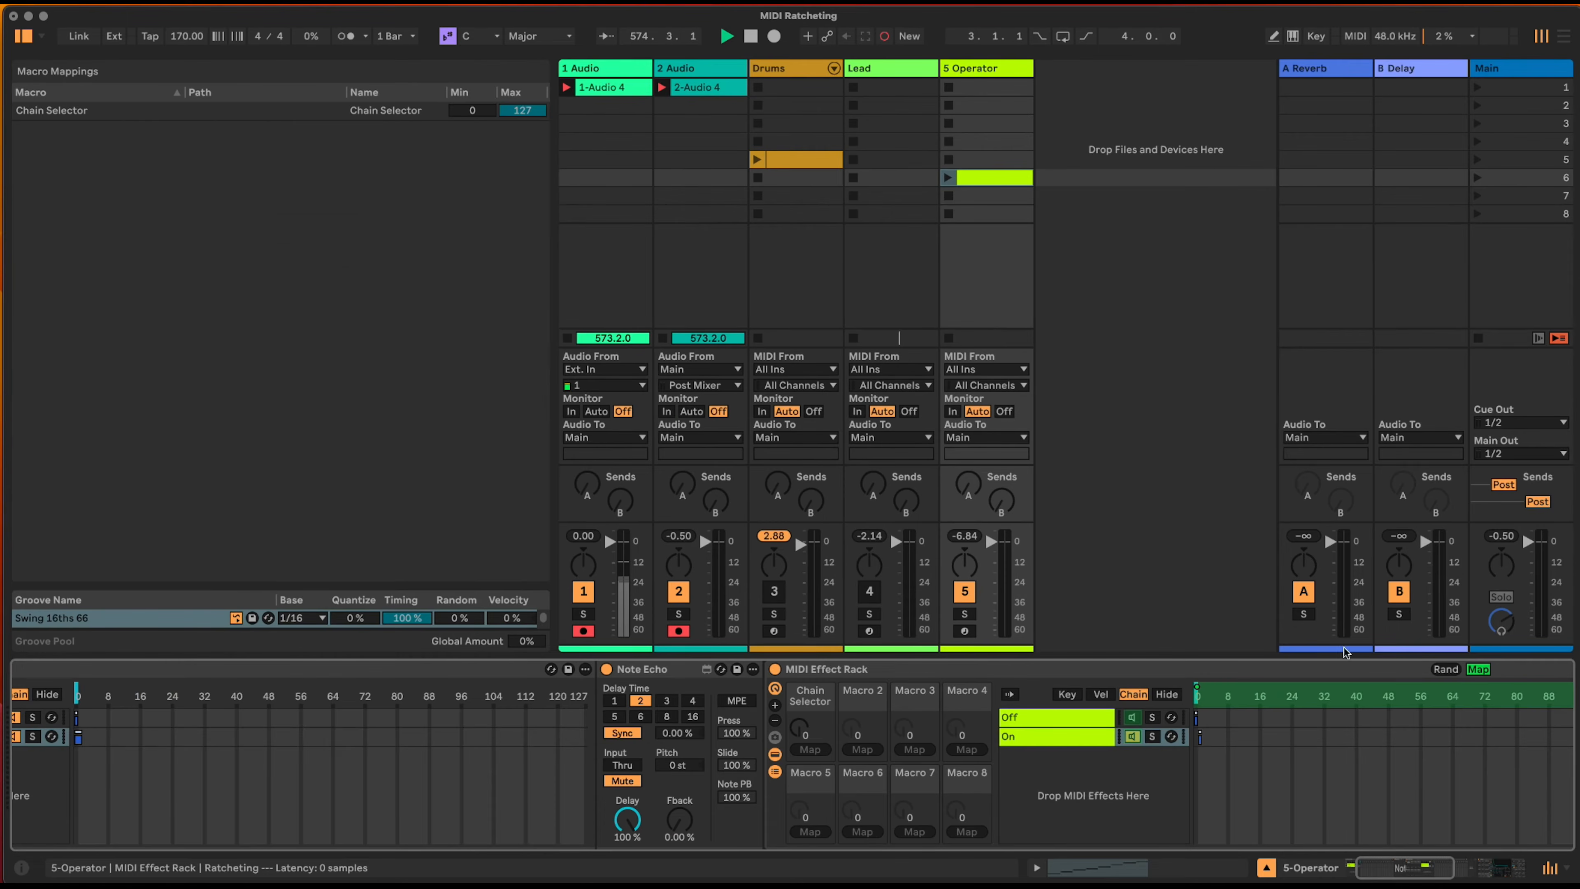
pyautogui.click(521, 112)
pyautogui.write('1')
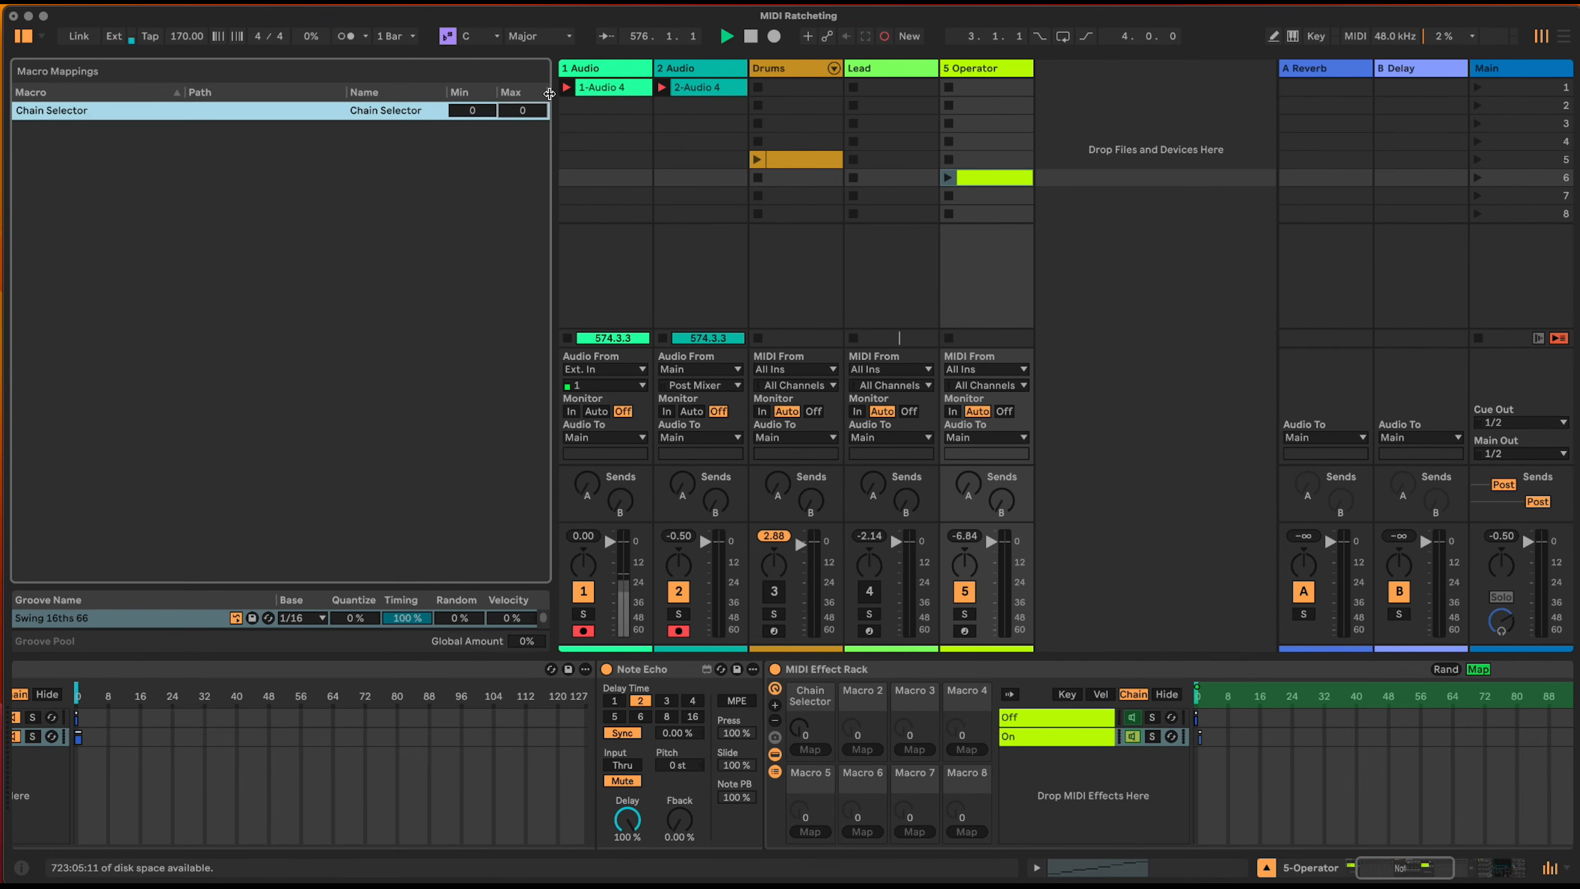
pyautogui.press('Return')
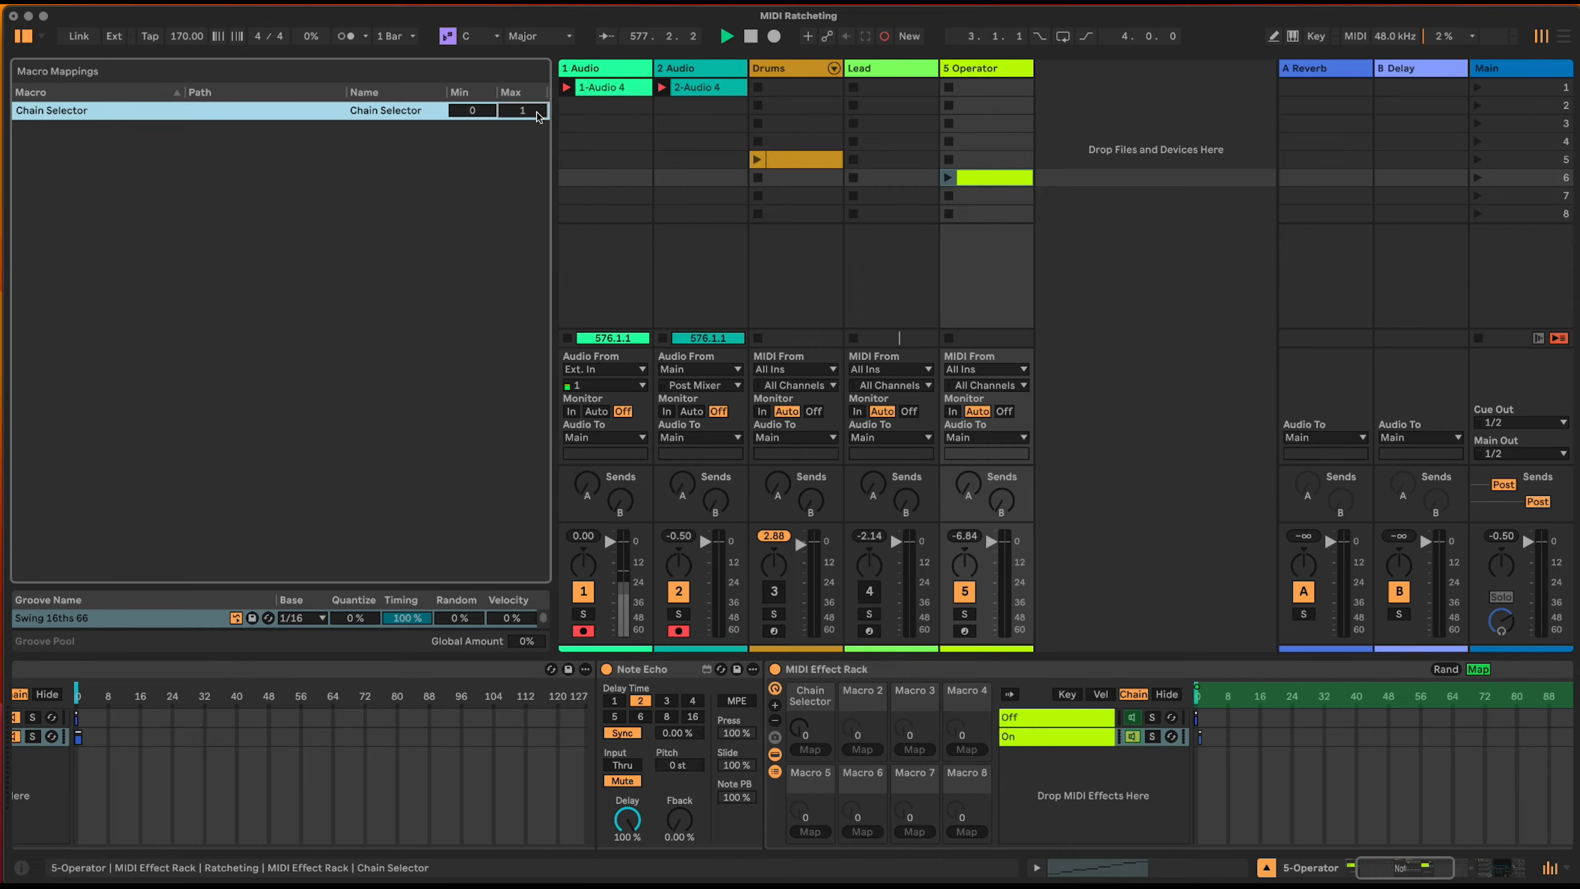
pyautogui.click(1478, 669)
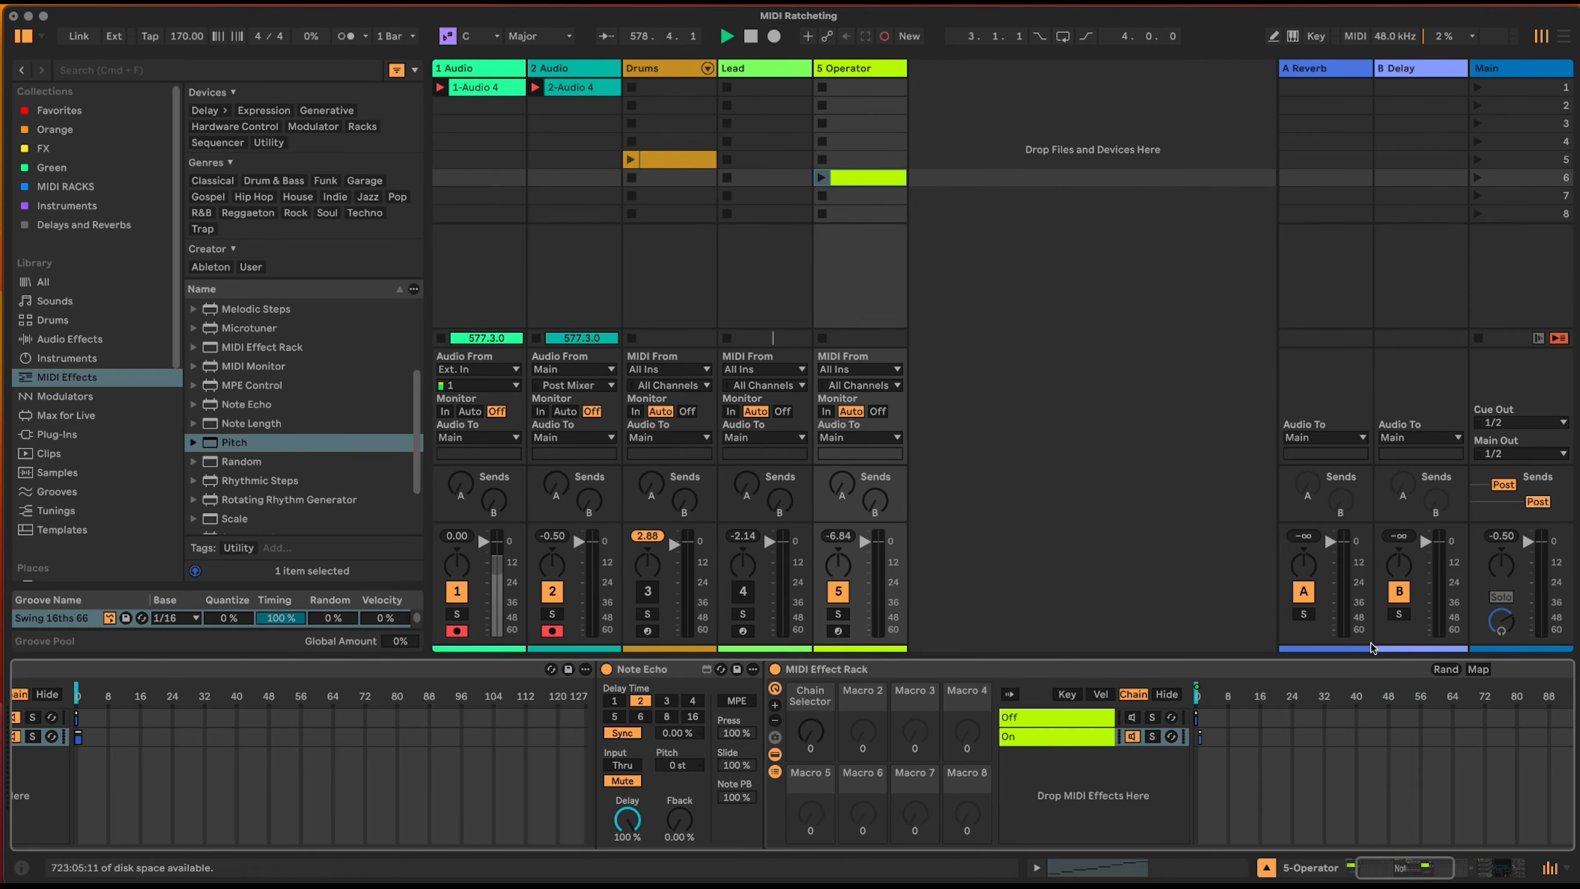
pyautogui.moveTo(811, 729)
pyautogui.mouseDown()
pyautogui.moveTo(810, 715)
pyautogui.moveTo(810, 731)
pyautogui.mouseUp()
pyautogui.moveTo(802, 736)
pyautogui.mouseDown()
pyautogui.moveTo(802, 723)
pyautogui.moveTo(802, 736)
pyautogui.mouseUp()
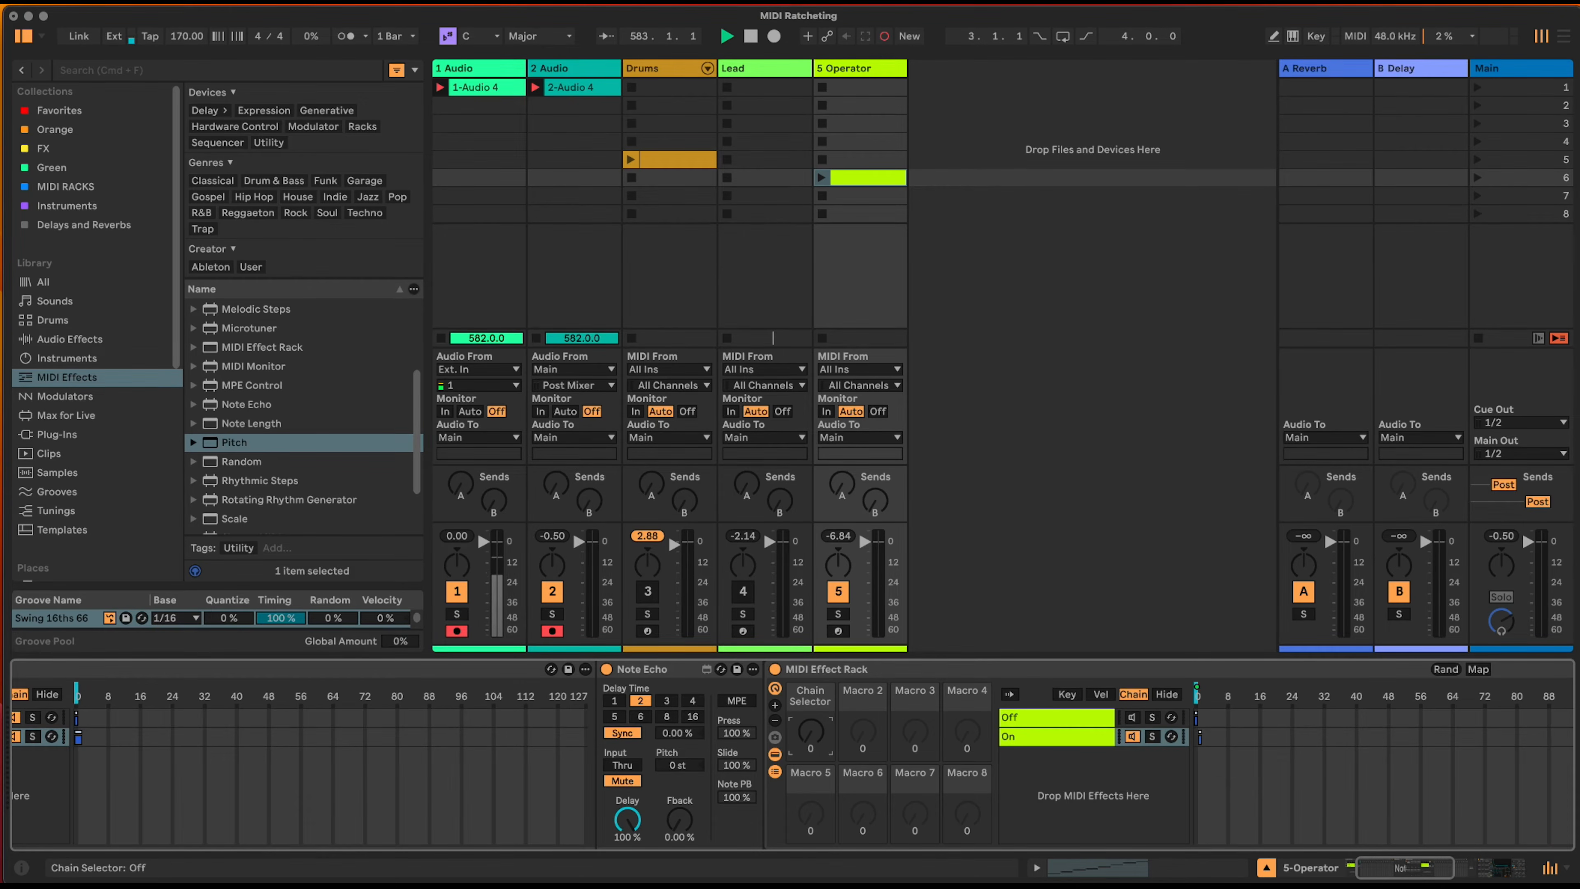
# - Map the outer rack's chain selector to its Macro 1 and set the mapping's maximum to 1
pyautogui.moveTo(1401, 870); pyautogui.dragTo(1374, 869)
pyautogui.click(1355, 703)
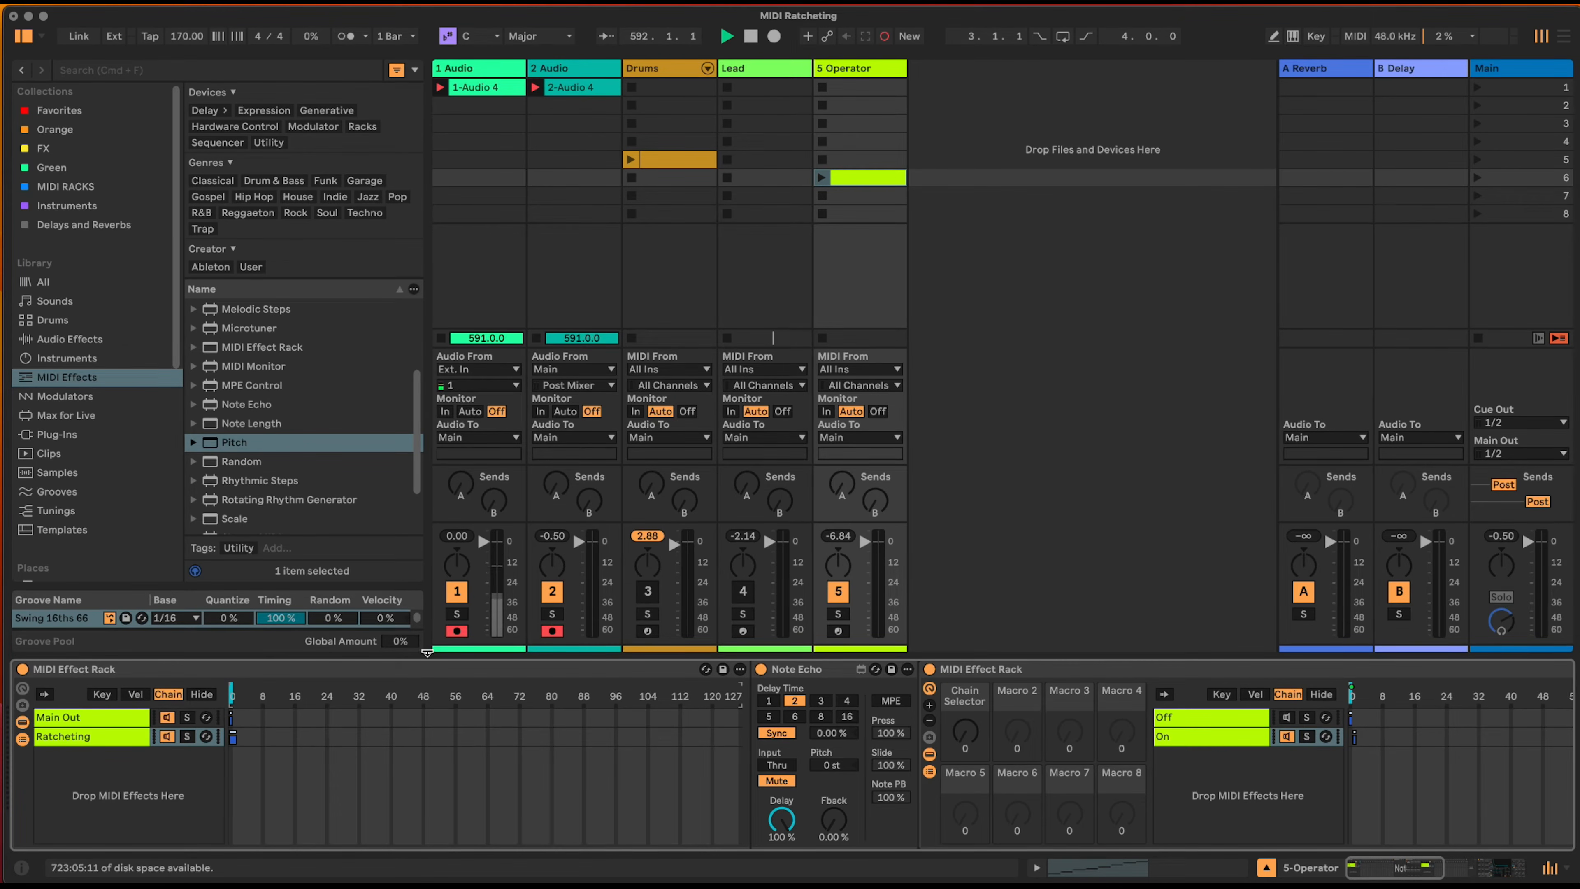
pyautogui.rightClick(234, 695)
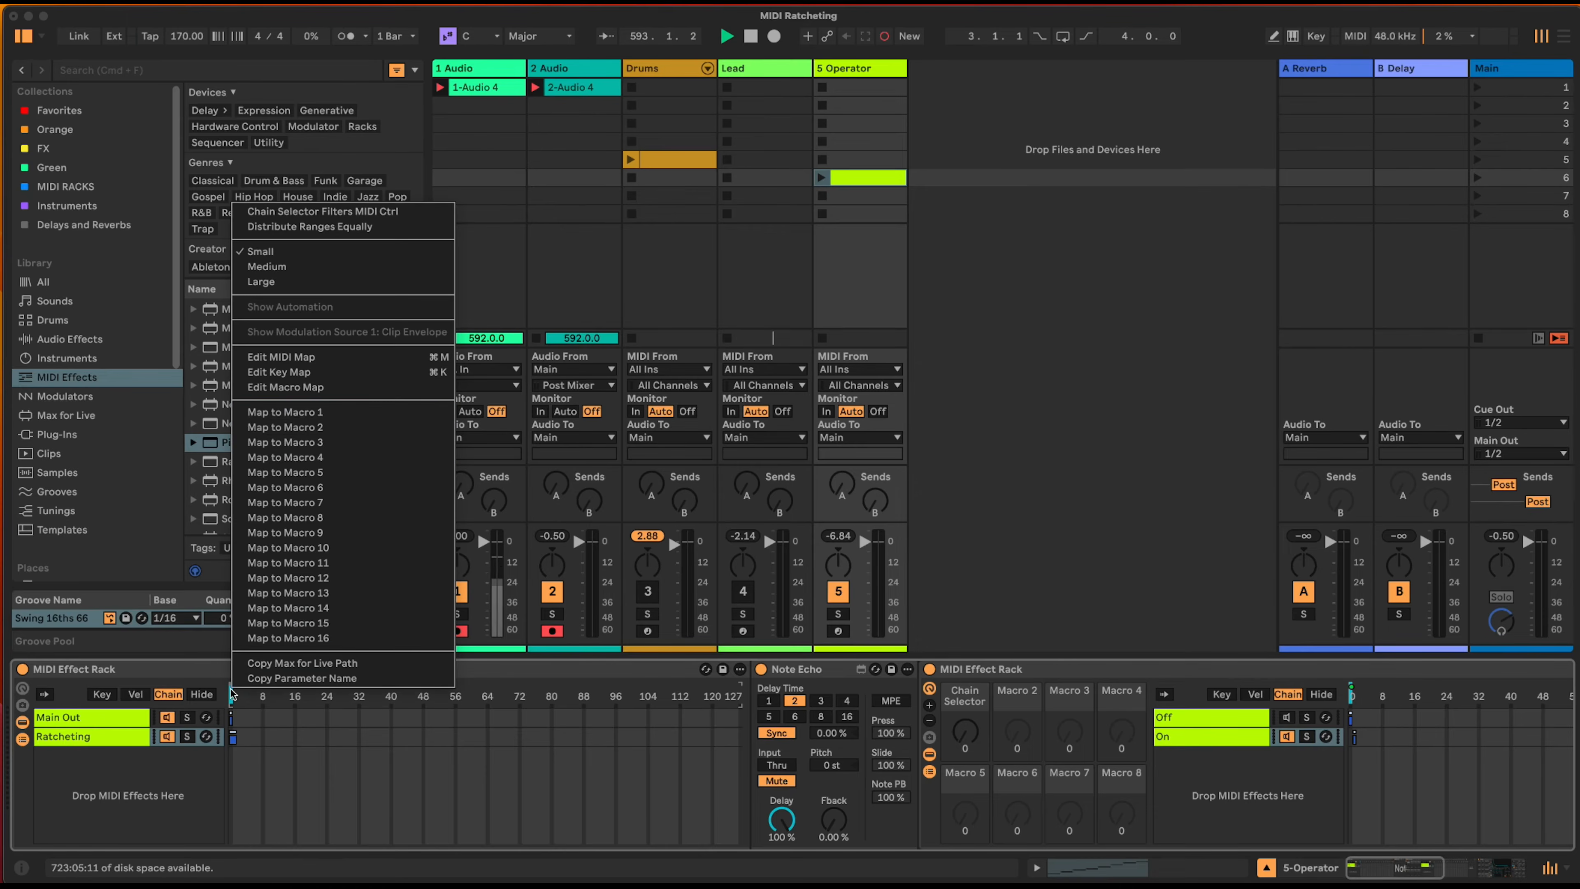
pyautogui.click(287, 427)
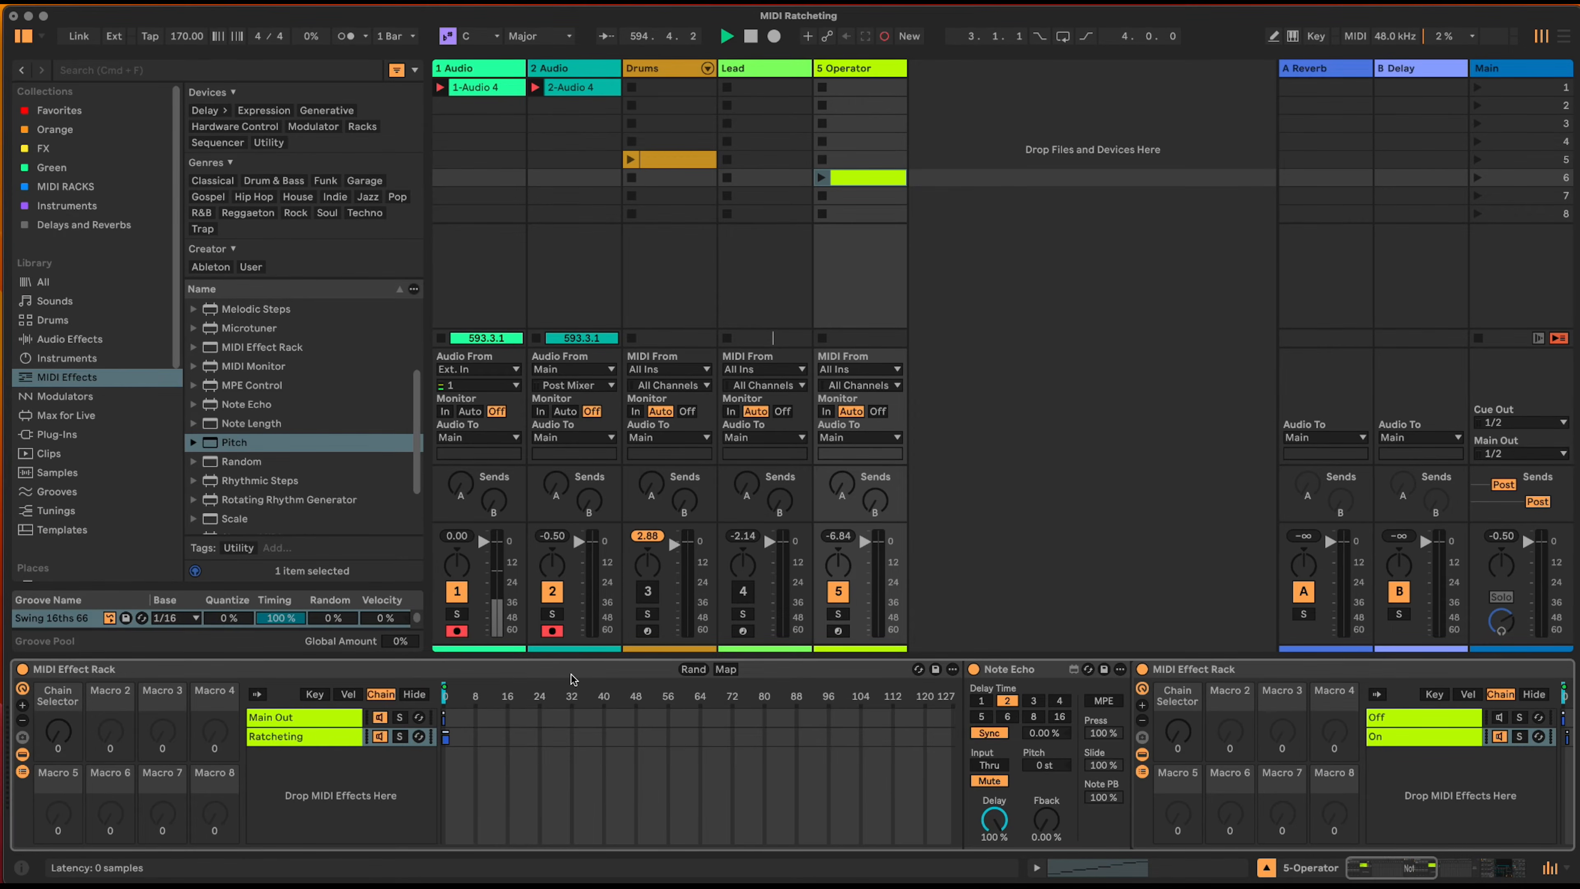
pyautogui.click(725, 669)
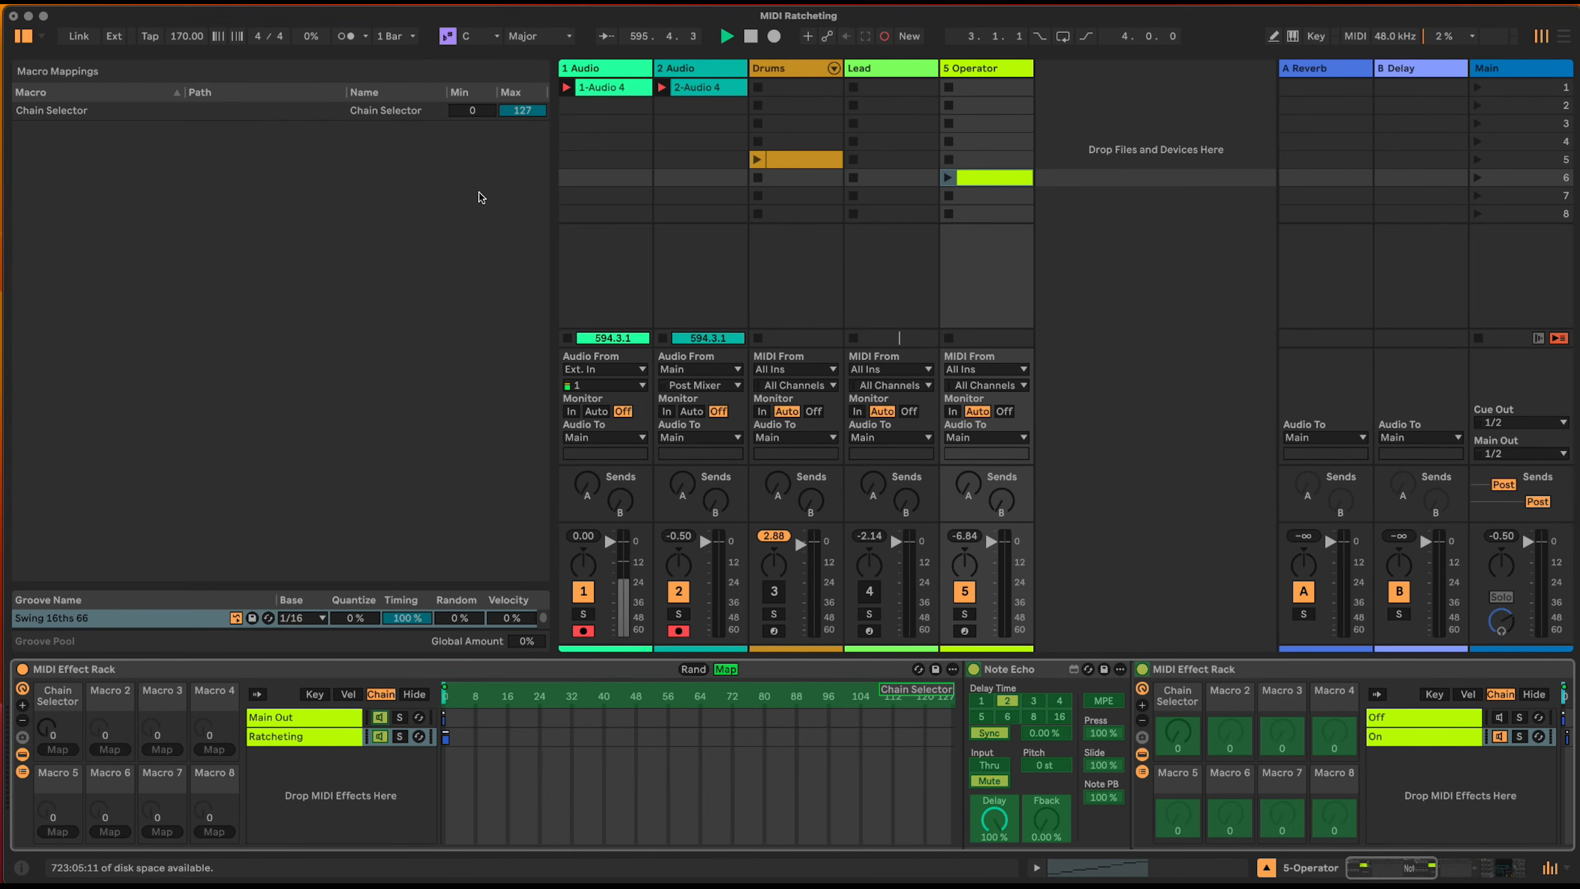
pyautogui.click(515, 118)
pyautogui.write('1')
pyautogui.press('Return')
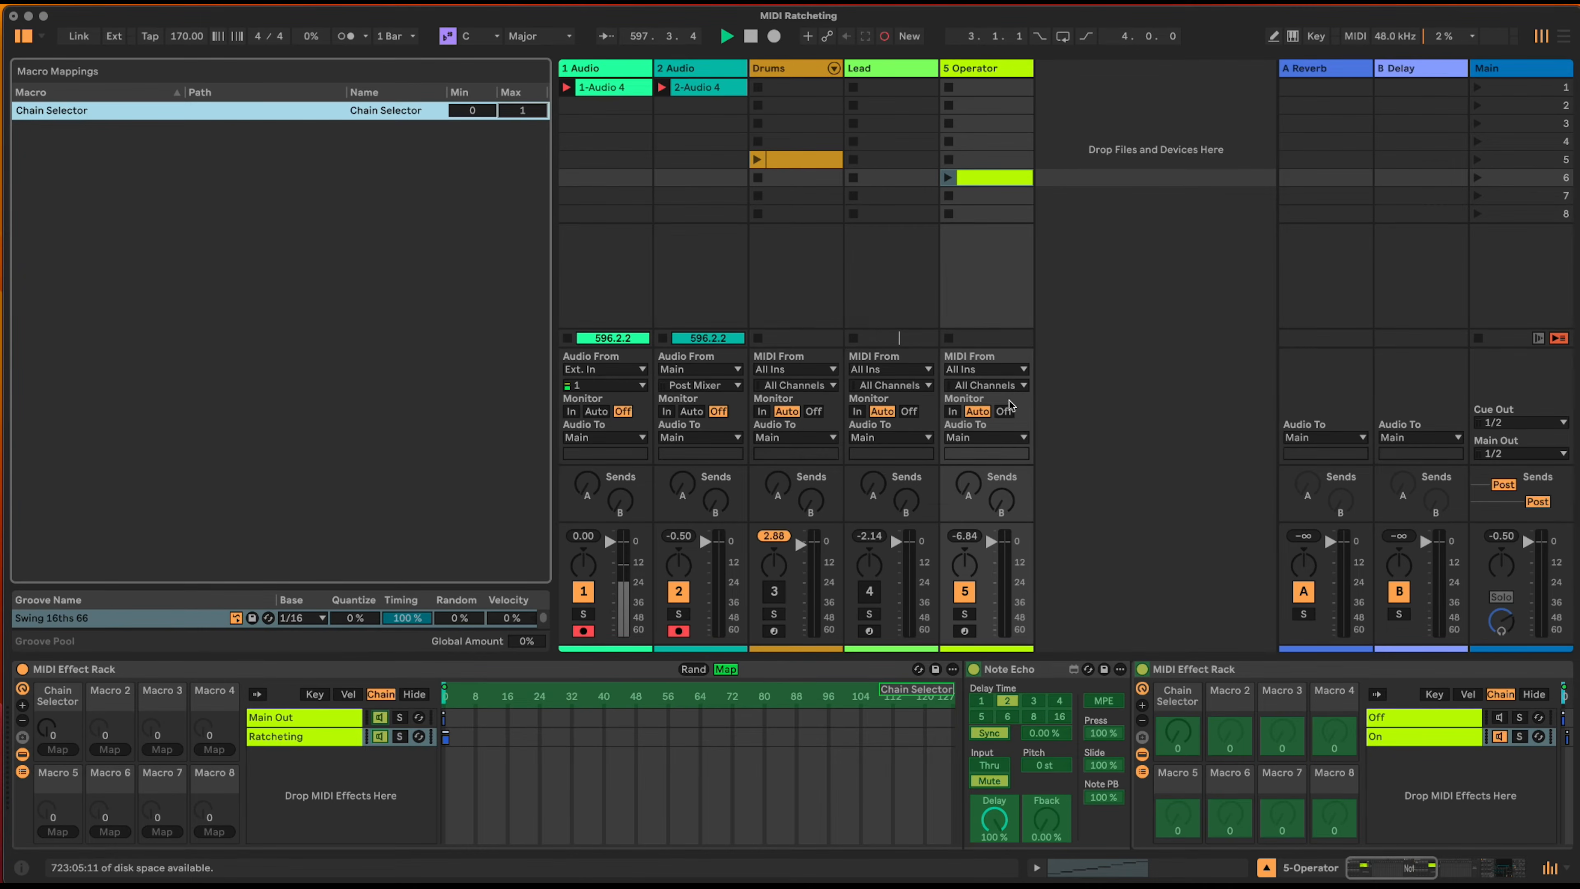
# - Map the nested rack's Chain Selector macro to the outer rack's Chain Selector macro
pyautogui.rightClick(1178, 735)
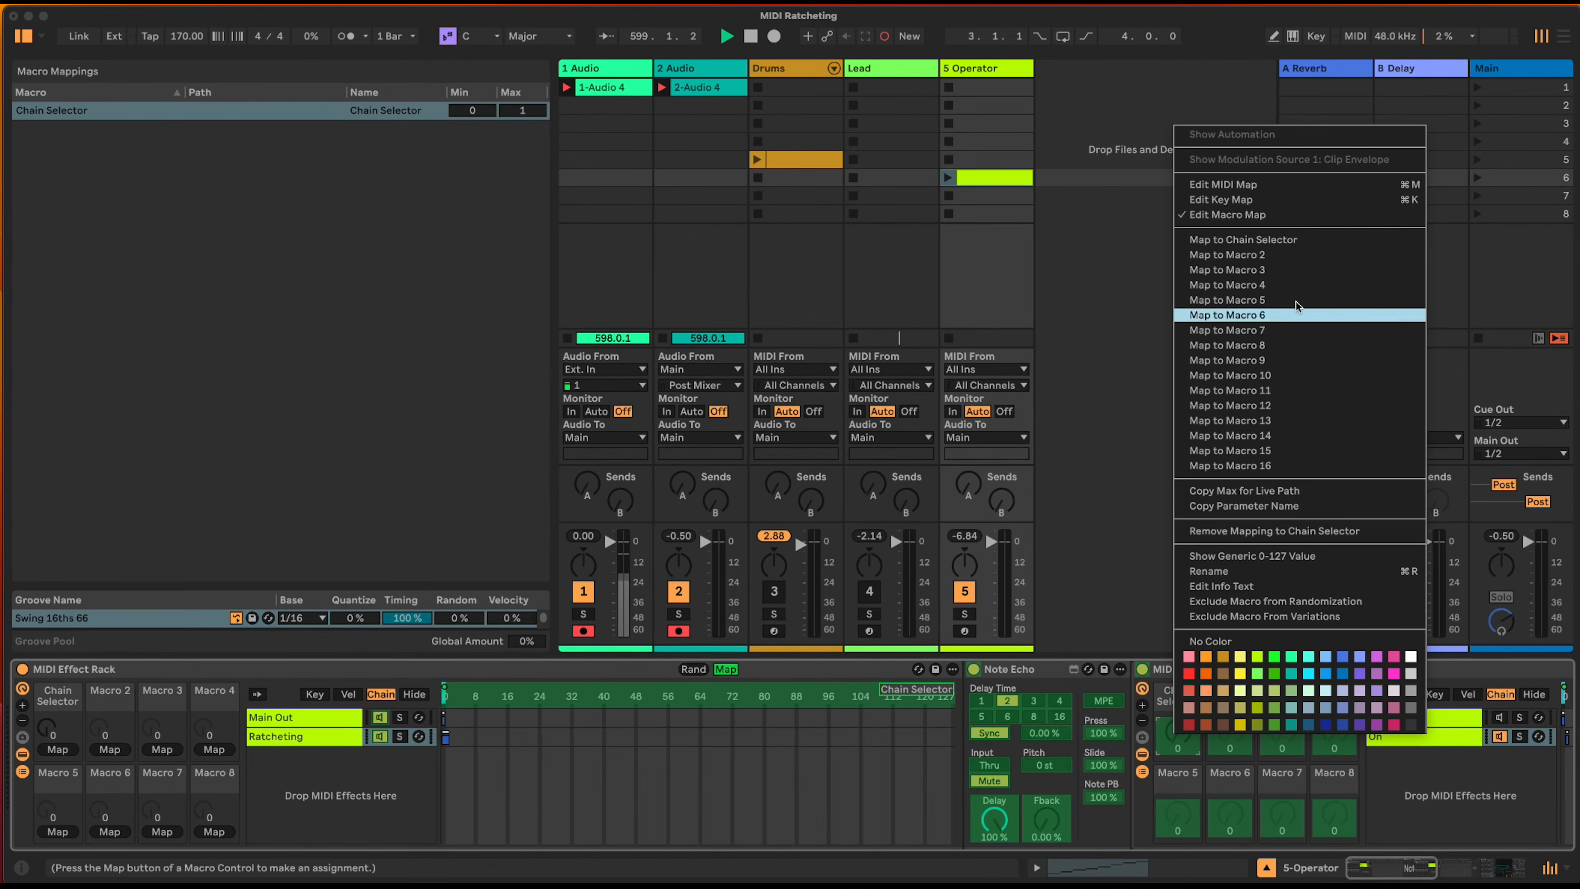
pyautogui.click(1301, 240)
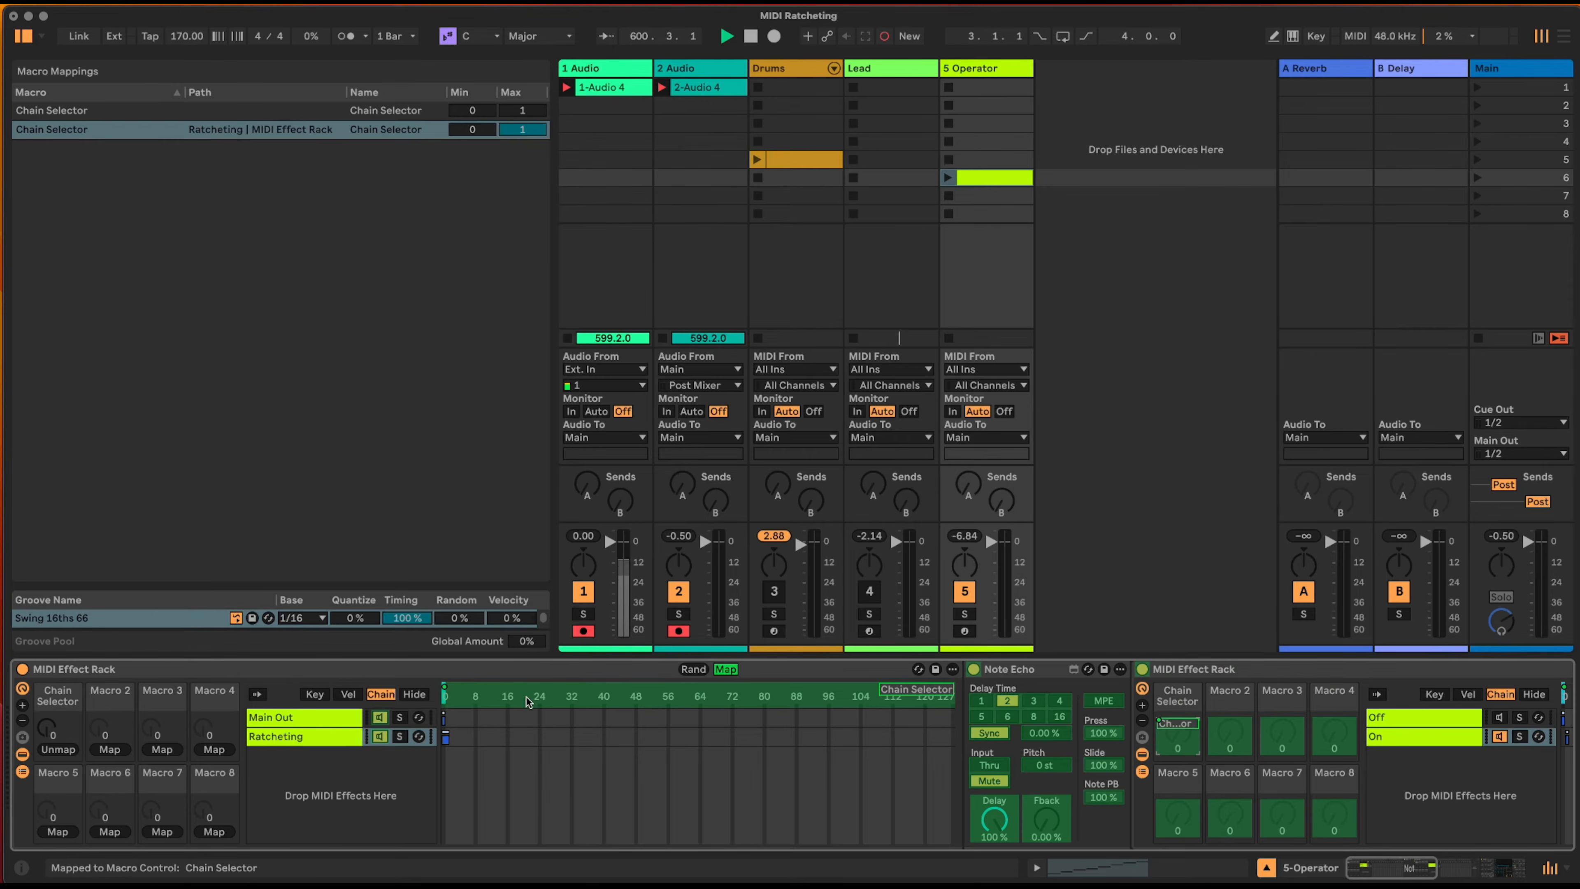
# - Leave macro mapping mode and test the outer rack's Chain Selector macro by raising it to 127
pyautogui.click(725, 668)
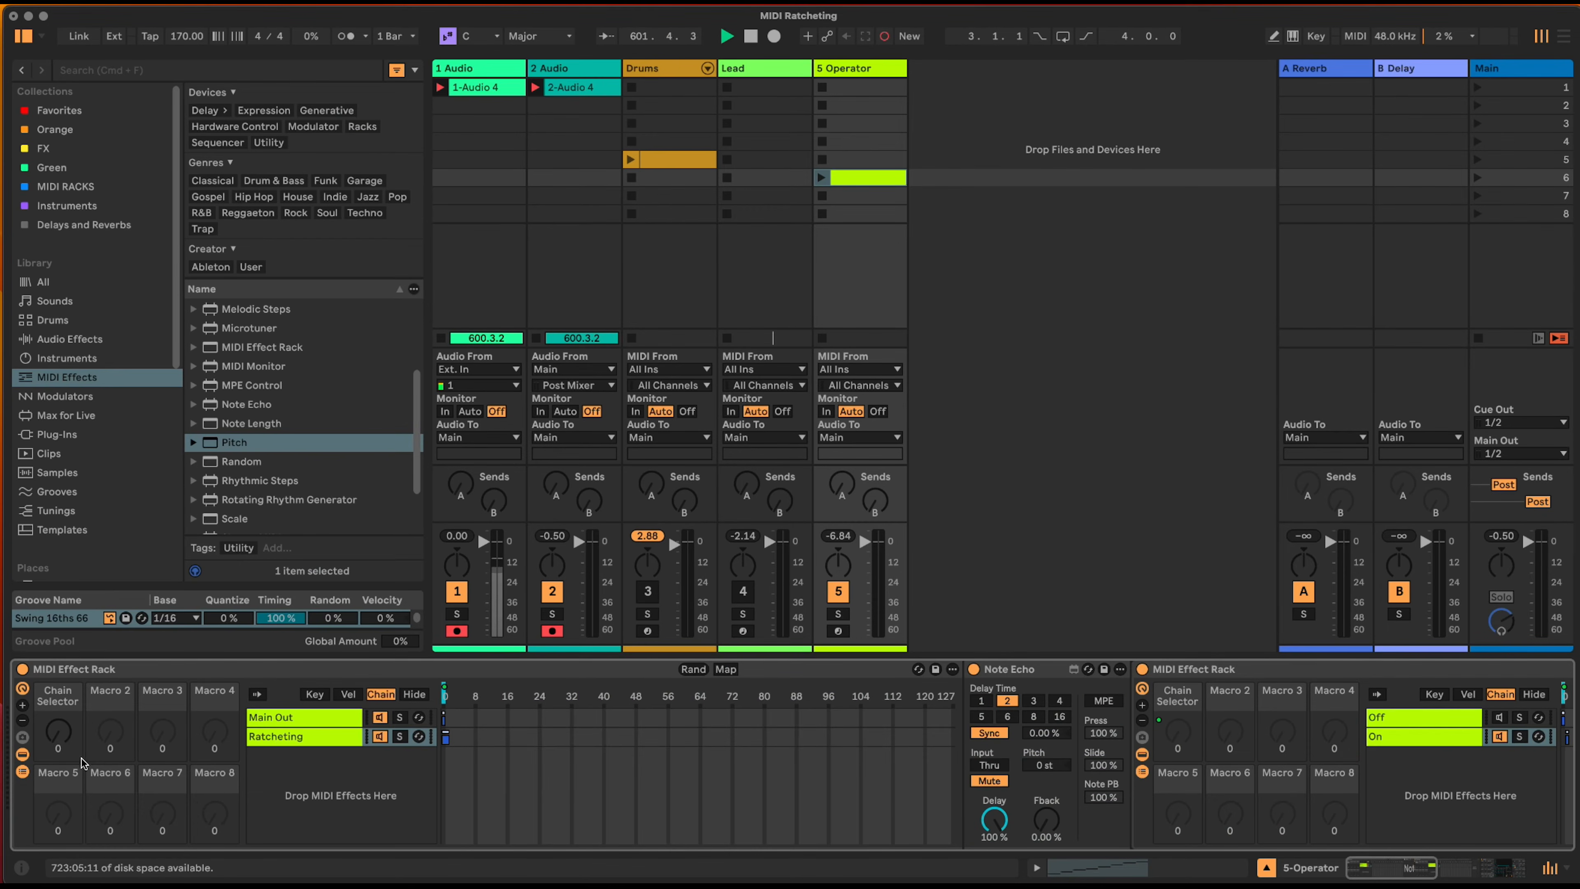
pyautogui.moveTo(60, 734); pyautogui.dragTo(61, 659)
pyautogui.moveTo(1404, 867); pyautogui.dragTo(1415, 868)
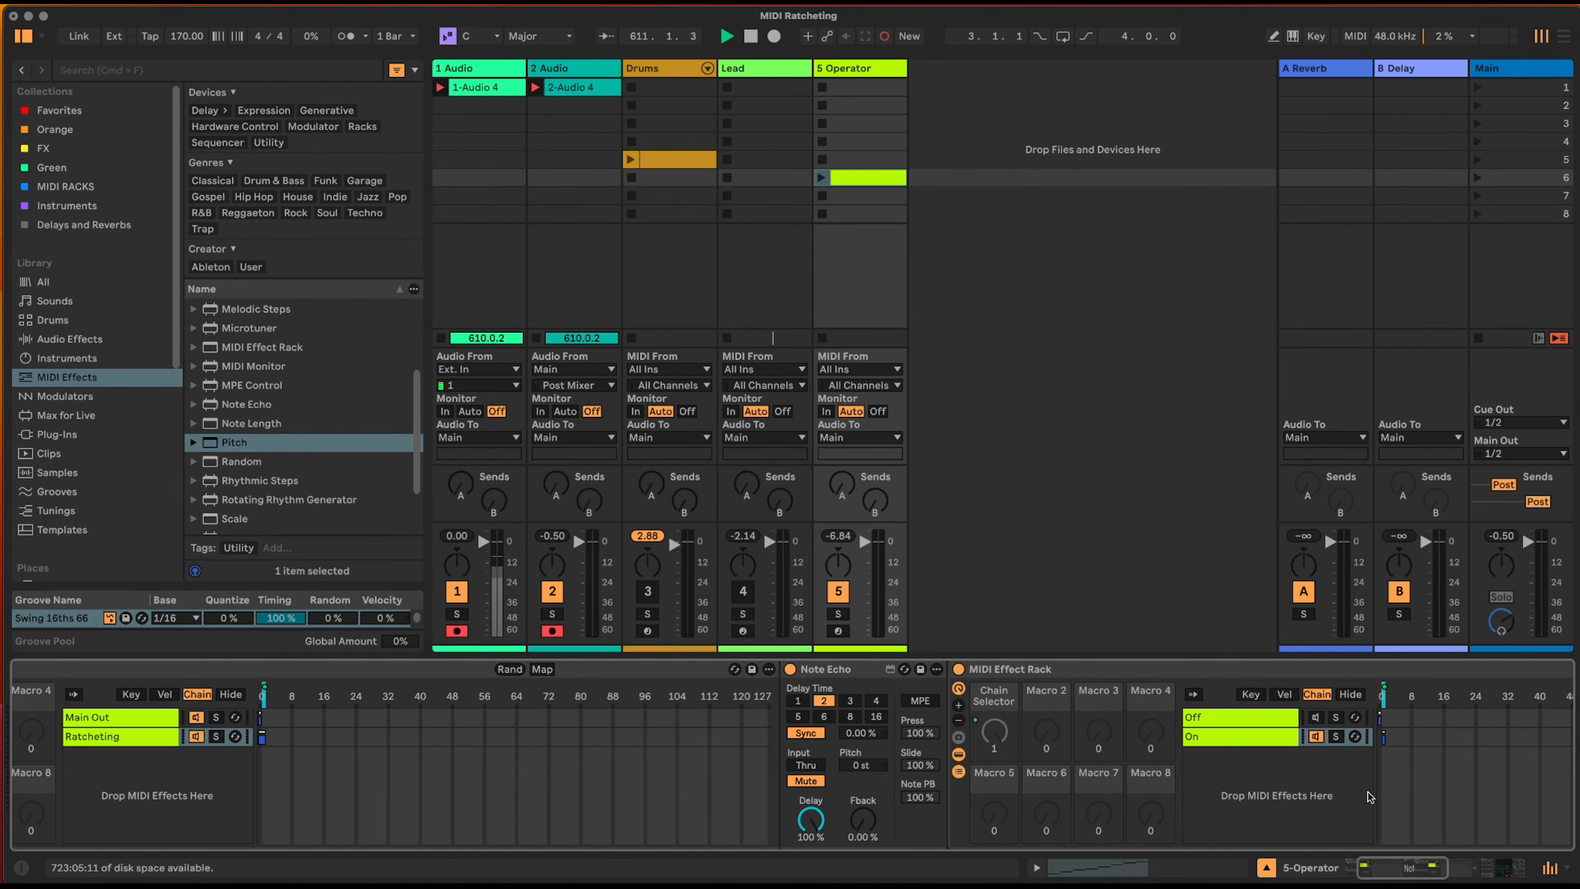
pyautogui.moveTo(1429, 874); pyautogui.dragTo(1418, 873)
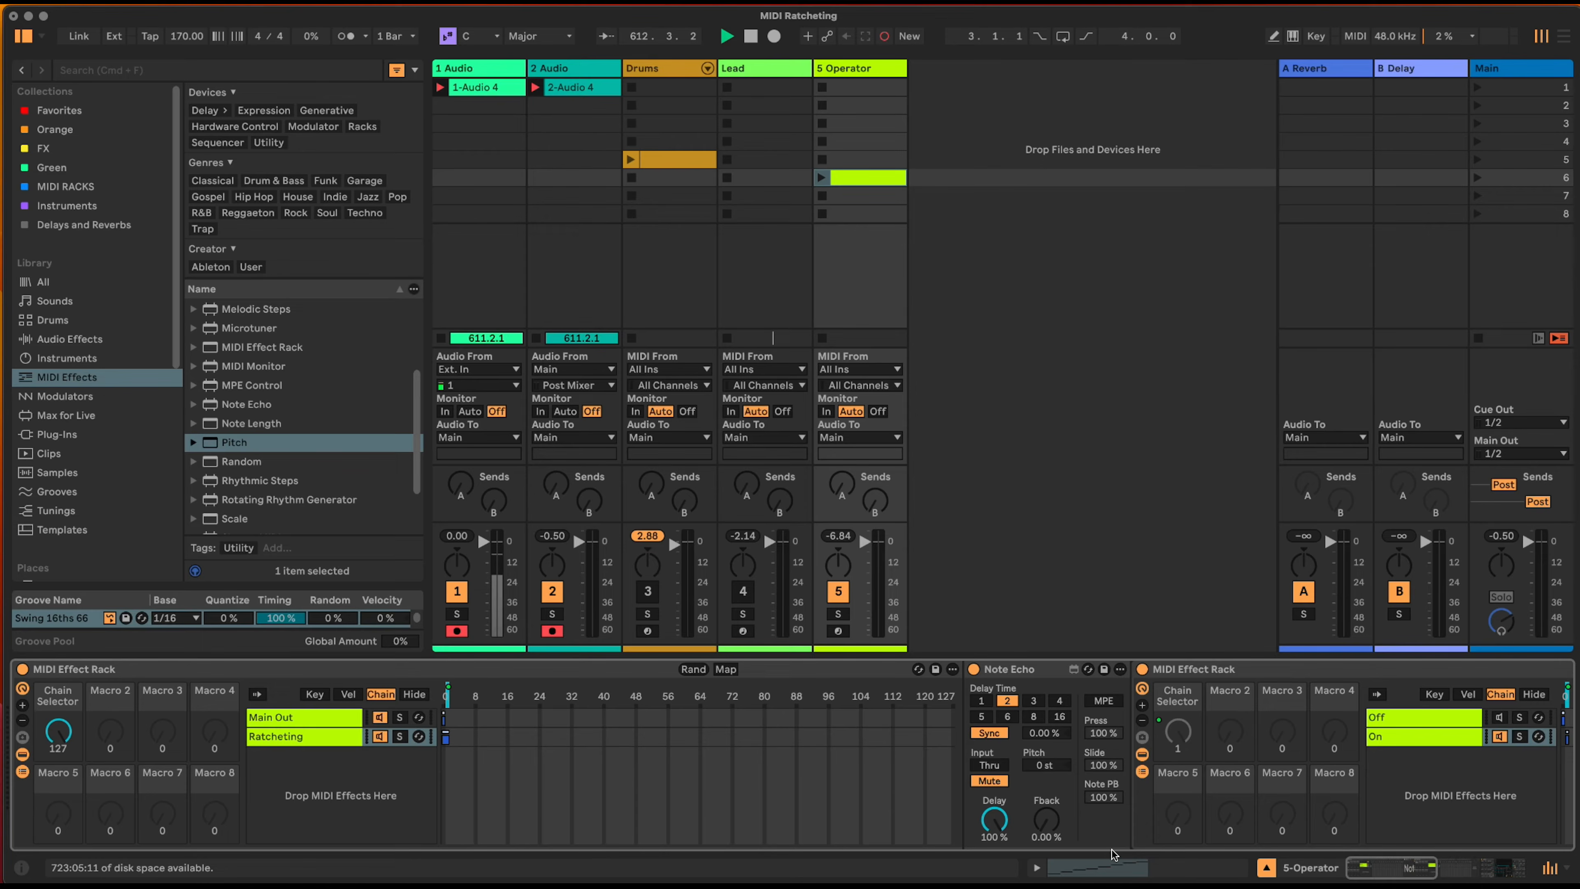
# - Map Note Echo's Feedback to the outer rack's first macro and test the knob at 0 and 127
pyautogui.rightClick(1050, 822)
pyautogui.click(1132, 459)
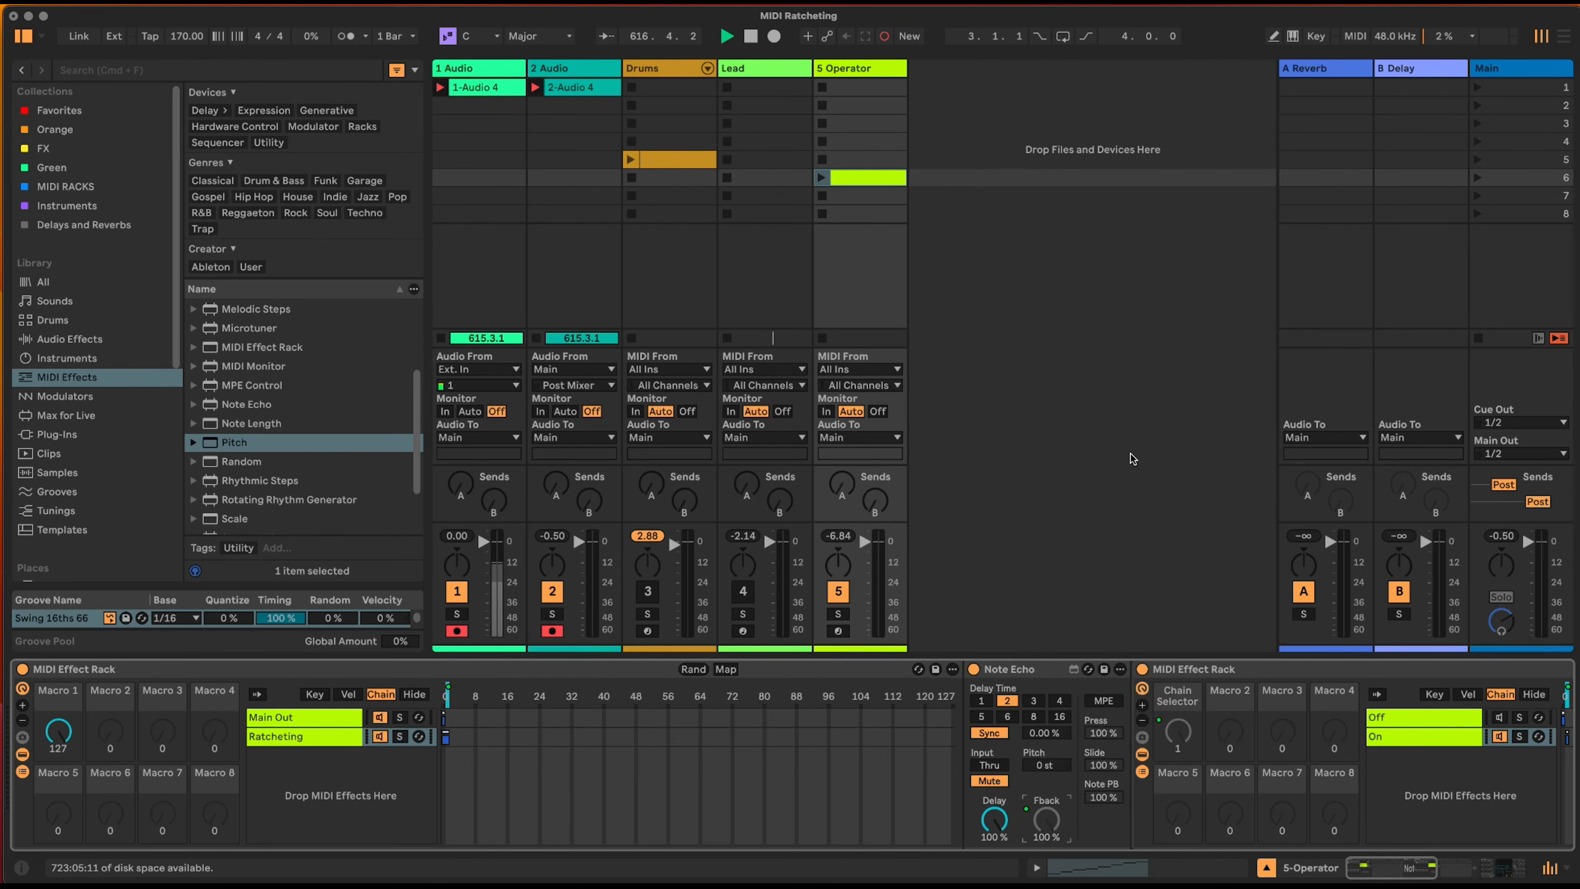
pyautogui.moveTo(58, 731); pyautogui.dragTo(58, 852)
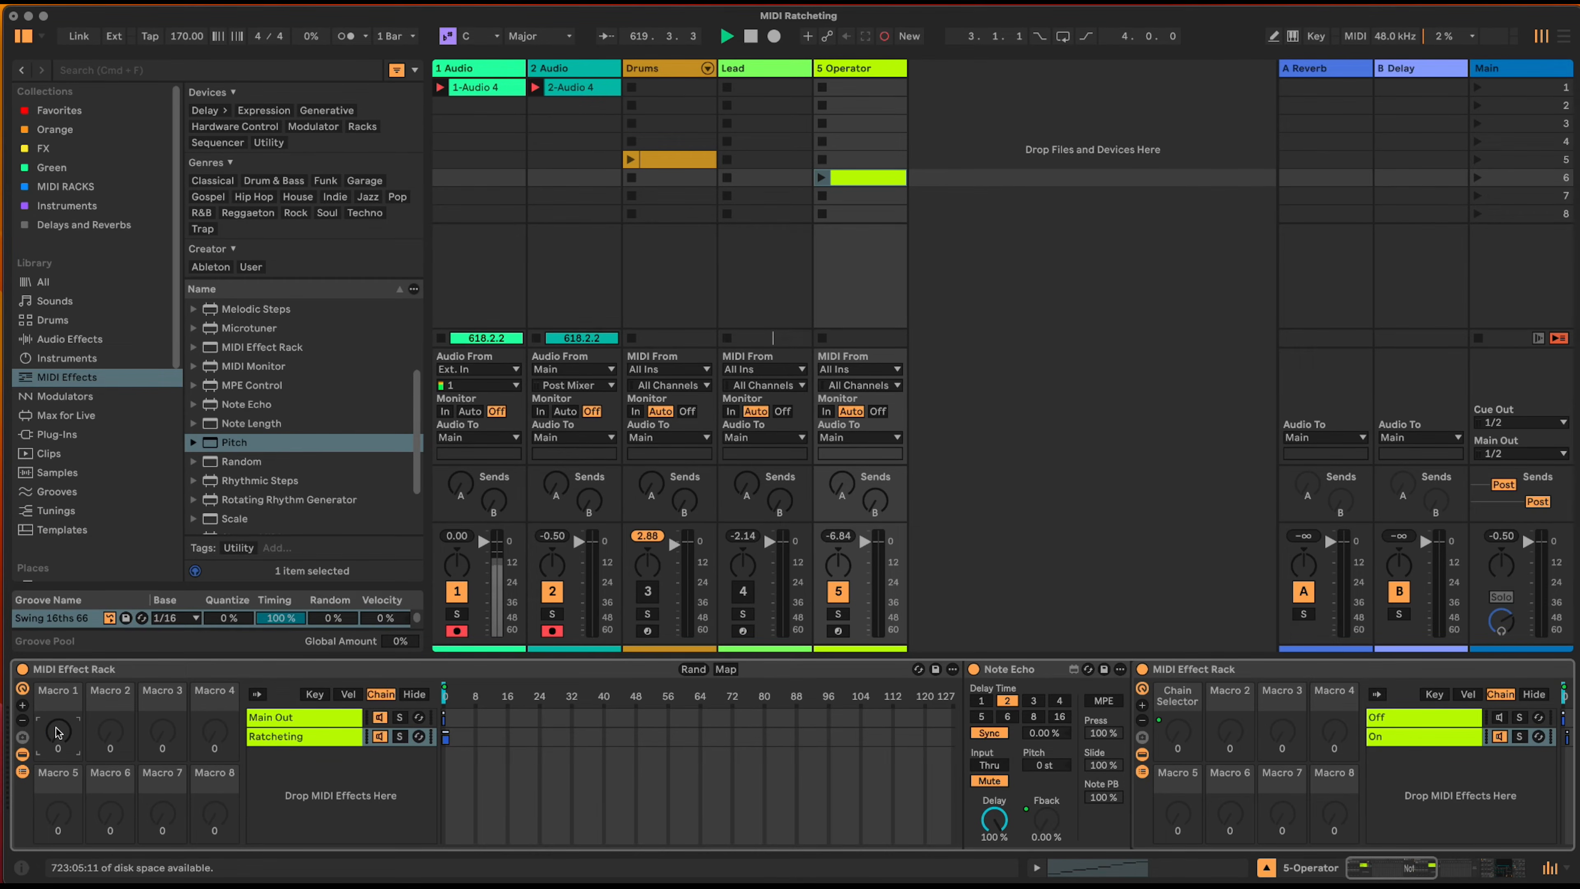
pyautogui.moveTo(58, 732); pyautogui.dragTo(58, 610)
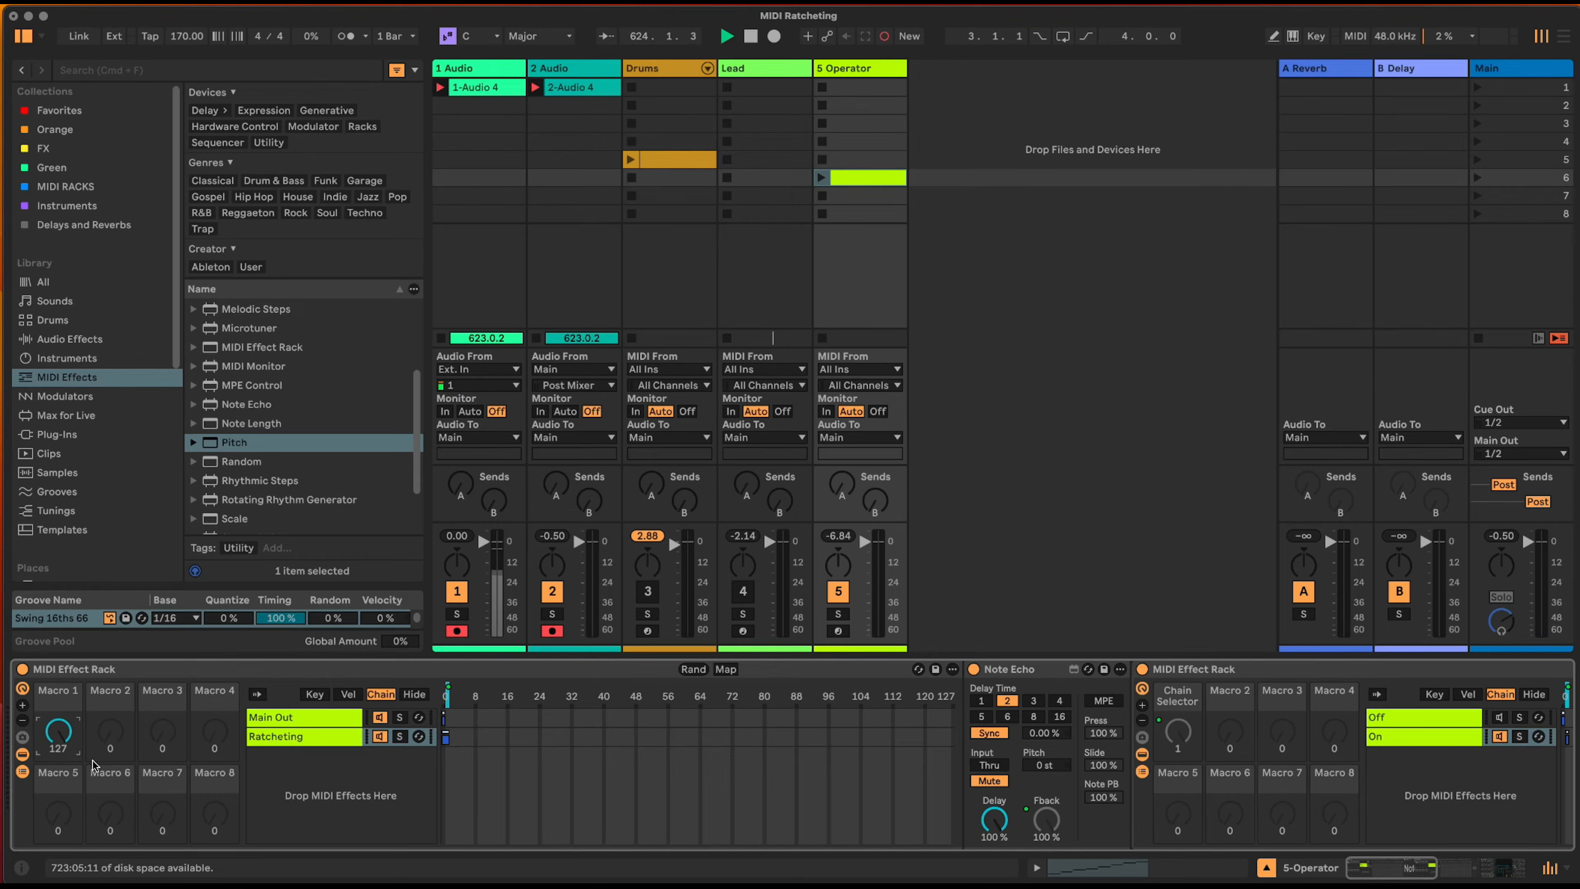
# - Select the Ratcheting chain, stop the Operator track's clip and toggle Note Echo off and back on
pyautogui.click(286, 738)
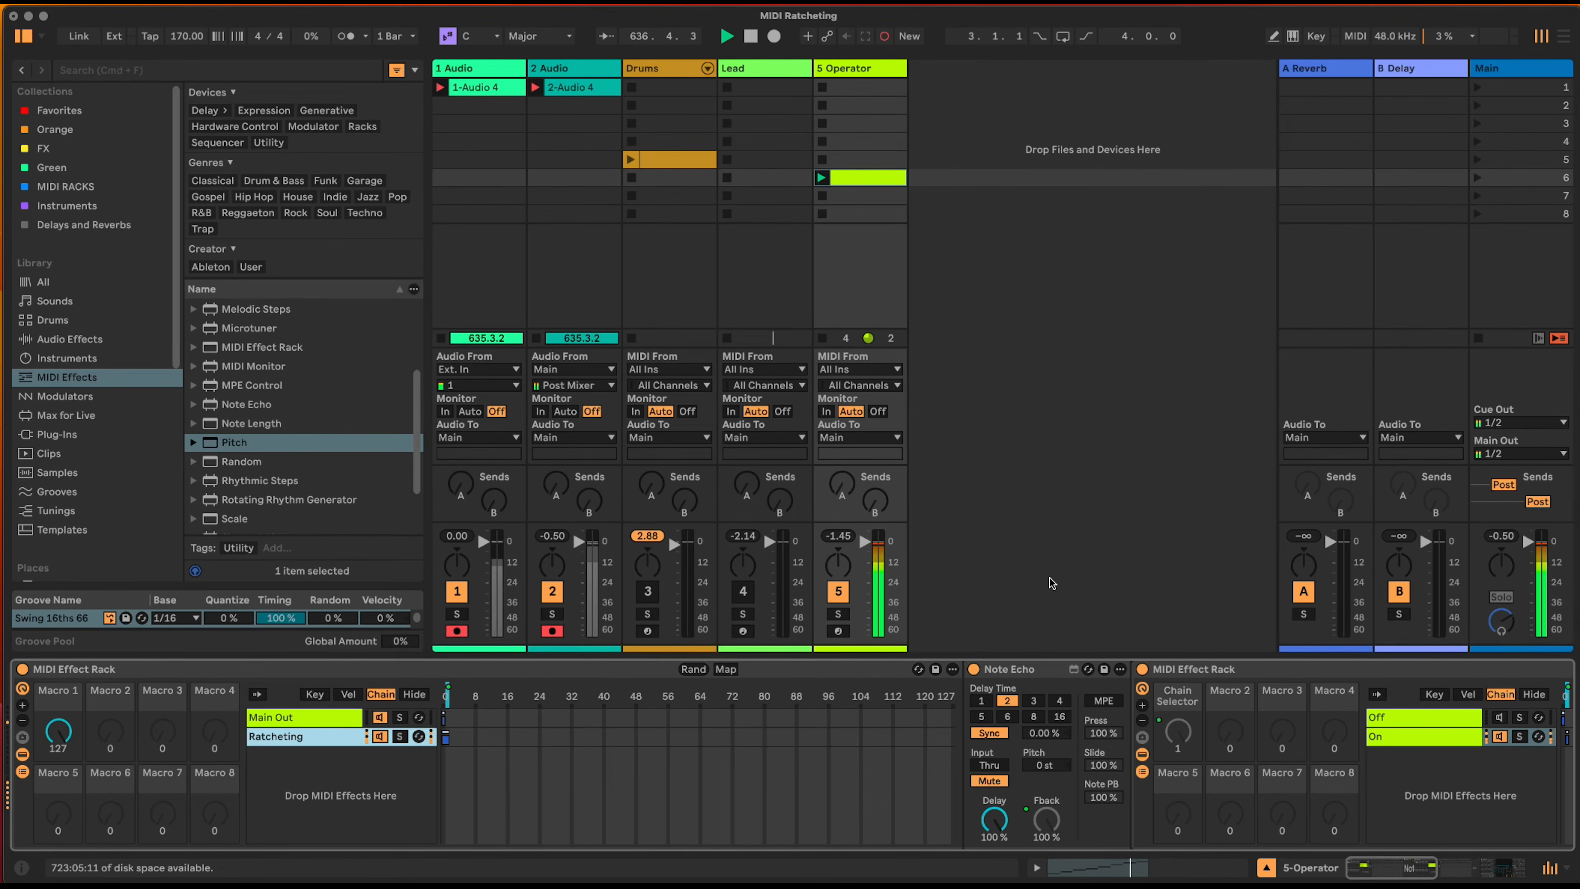
pyautogui.click(823, 196)
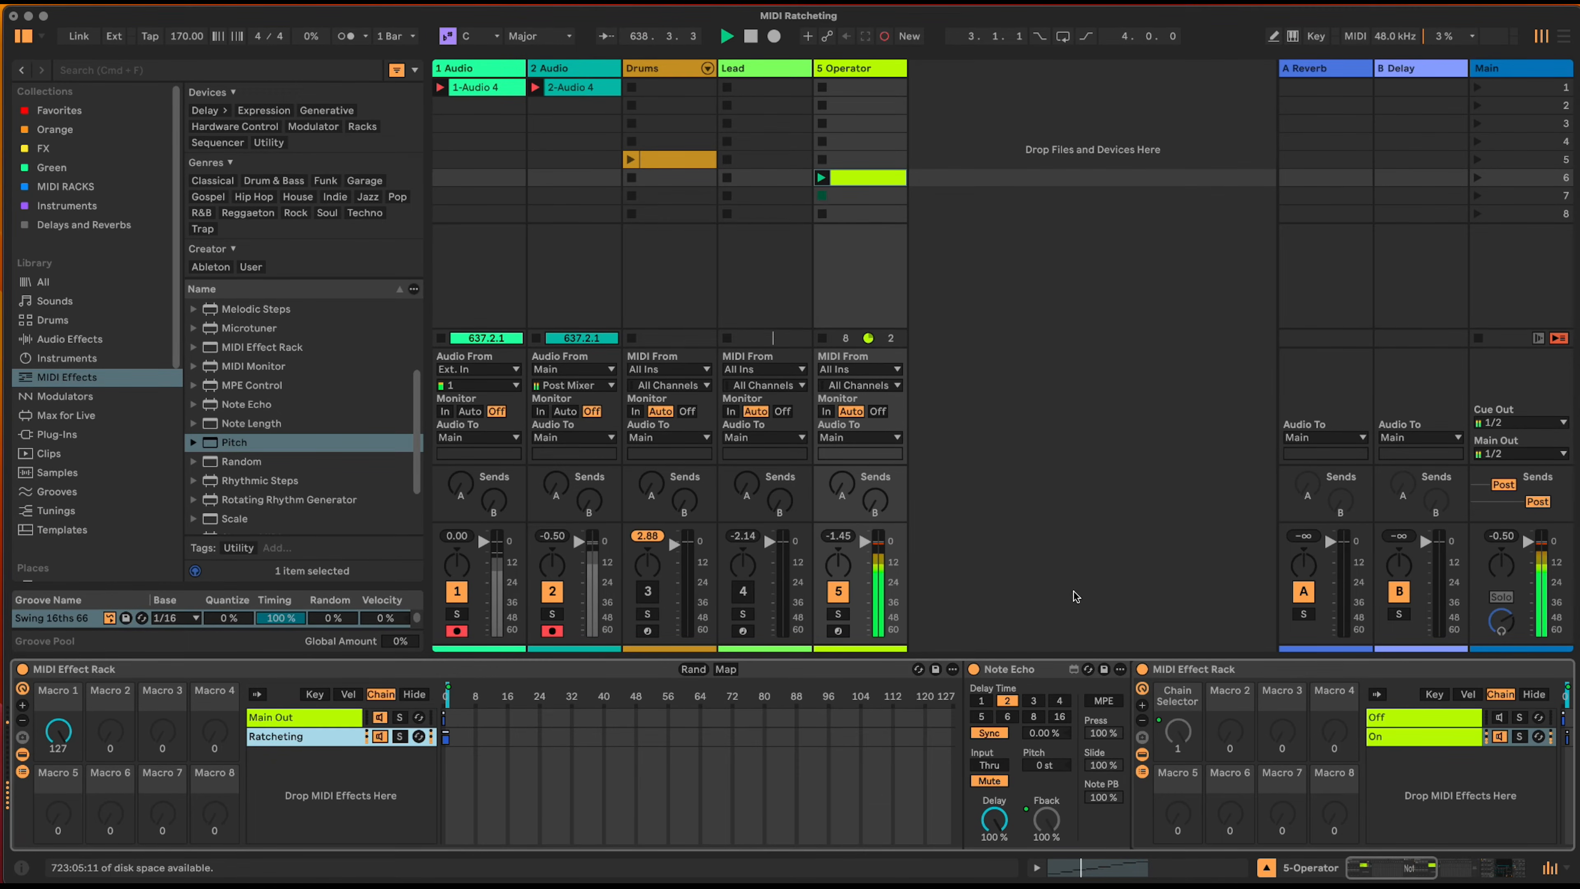
pyautogui.click(974, 669)
pyautogui.click(974, 669)
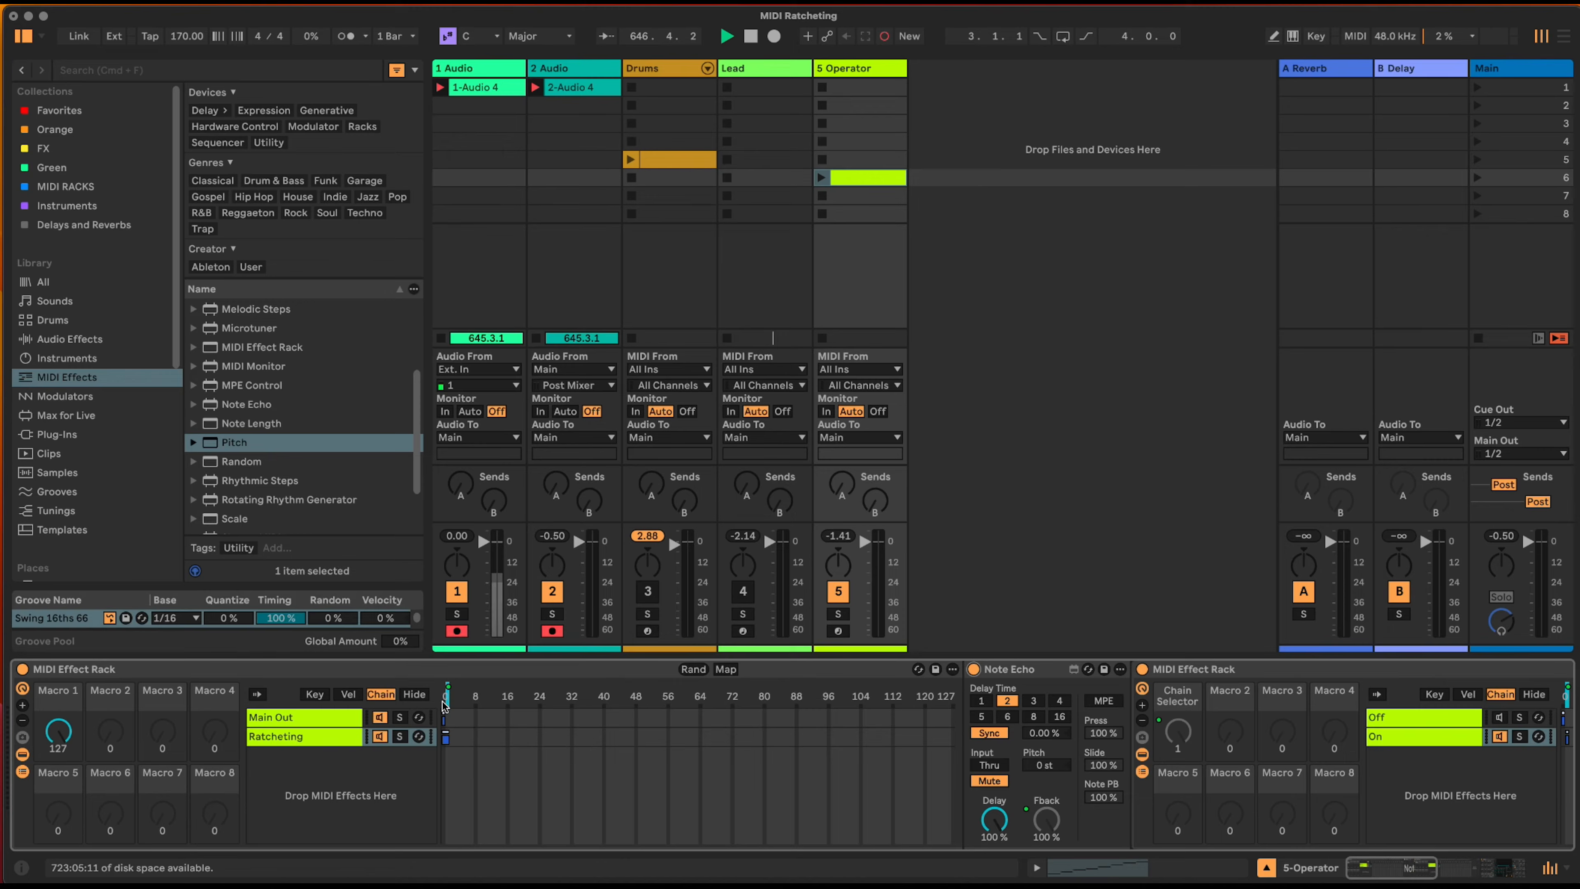
# - Group the whole MIDI Effect Rack into a new rack, show its chain list with chain selector, and fold the inner rack
pyautogui.click(278, 670)
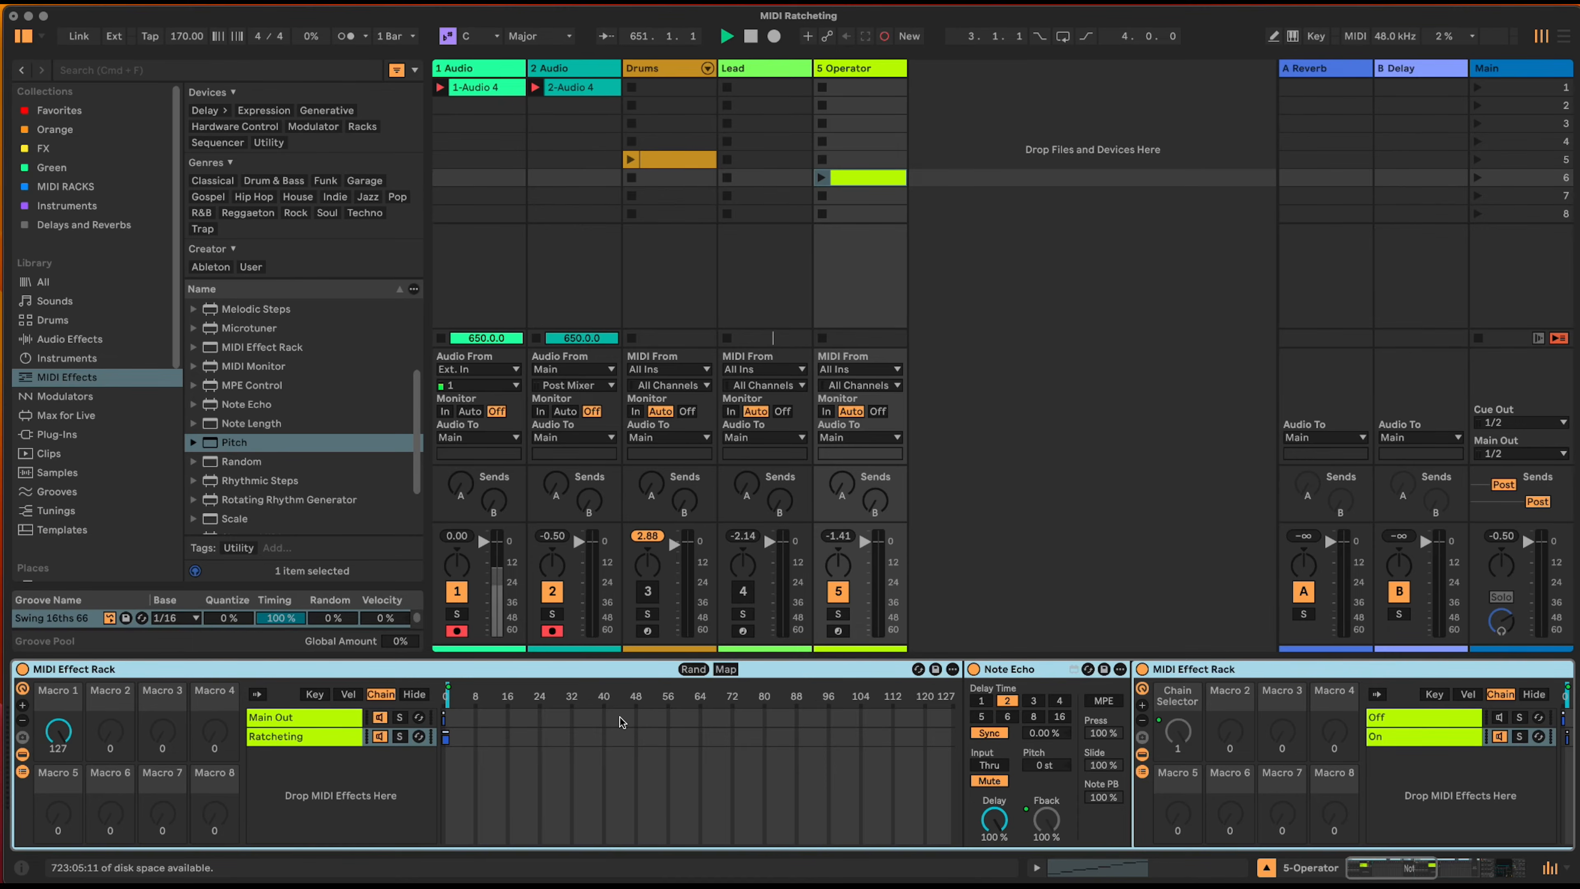
pyautogui.press('super+g')
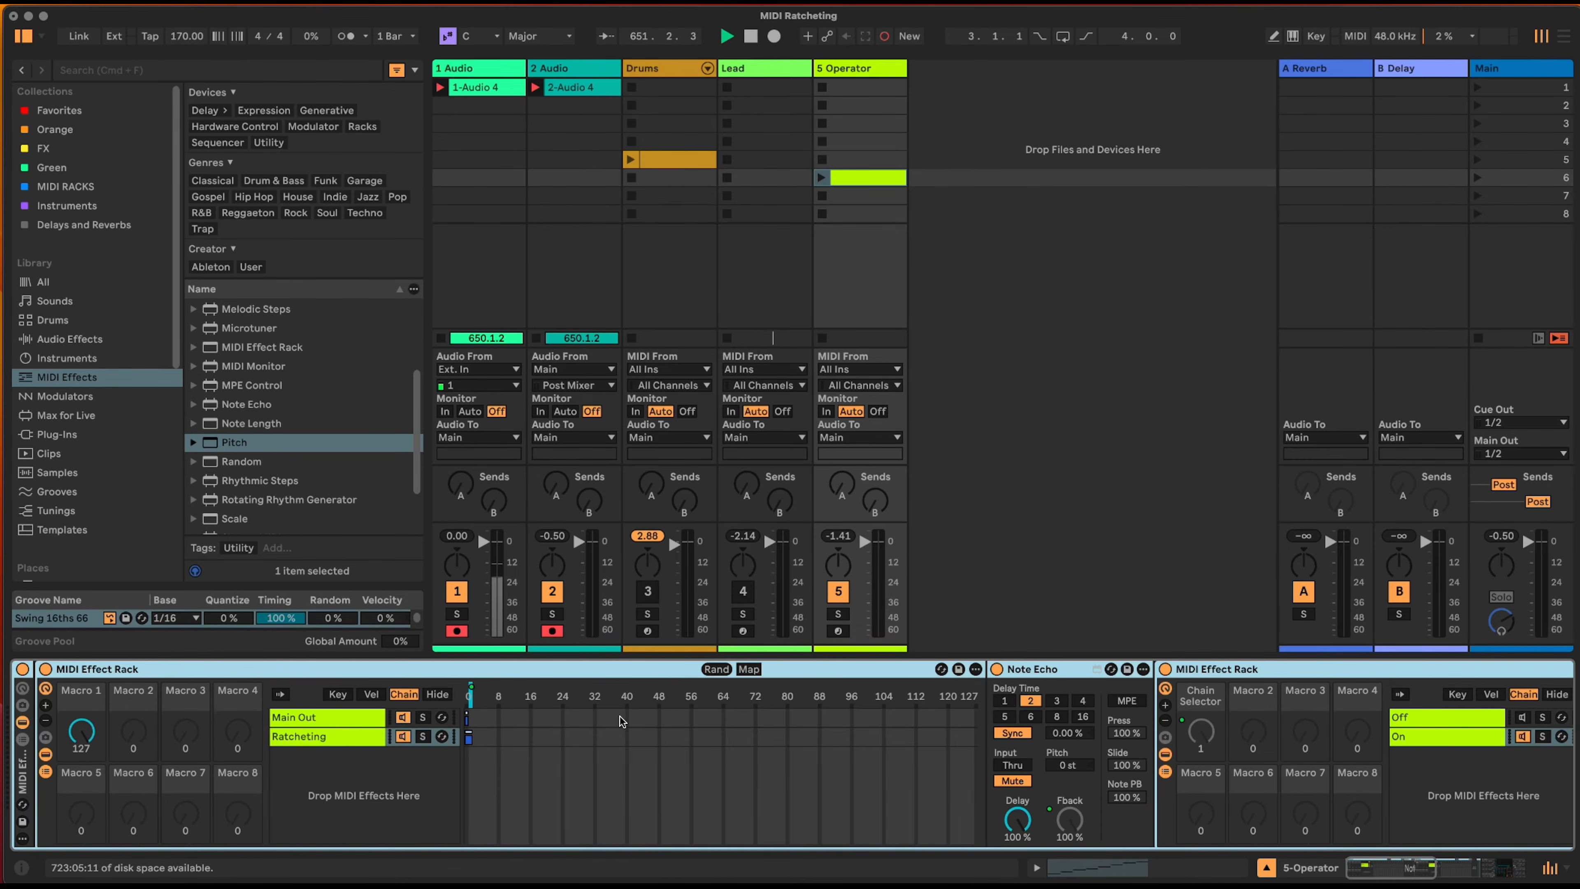
pyautogui.click(23, 740)
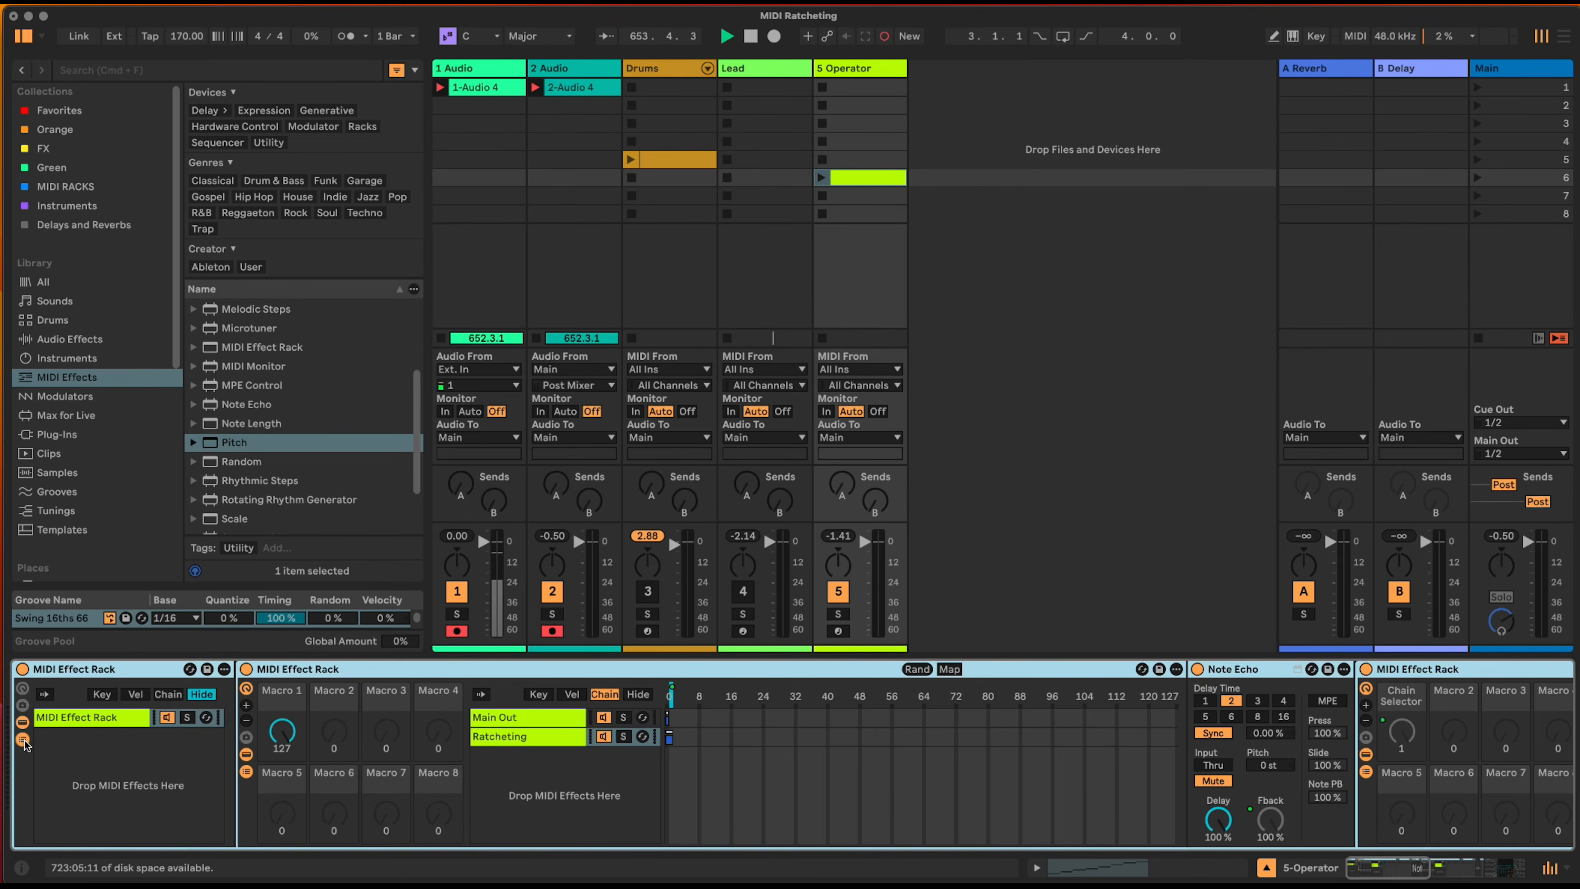
pyautogui.click(168, 694)
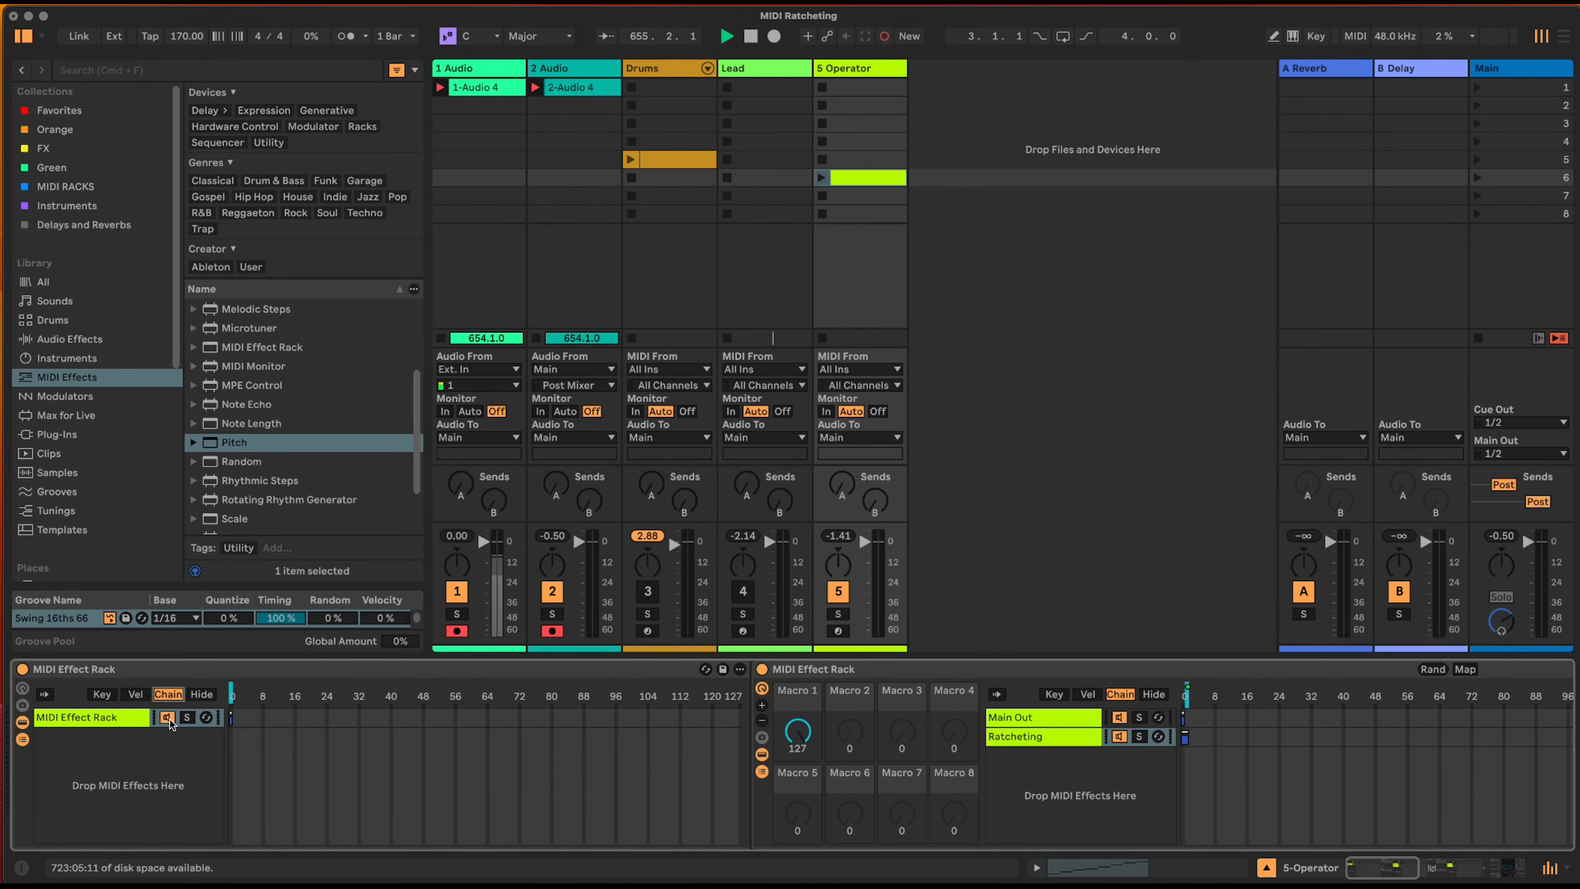
pyautogui.doubleClick(850, 669)
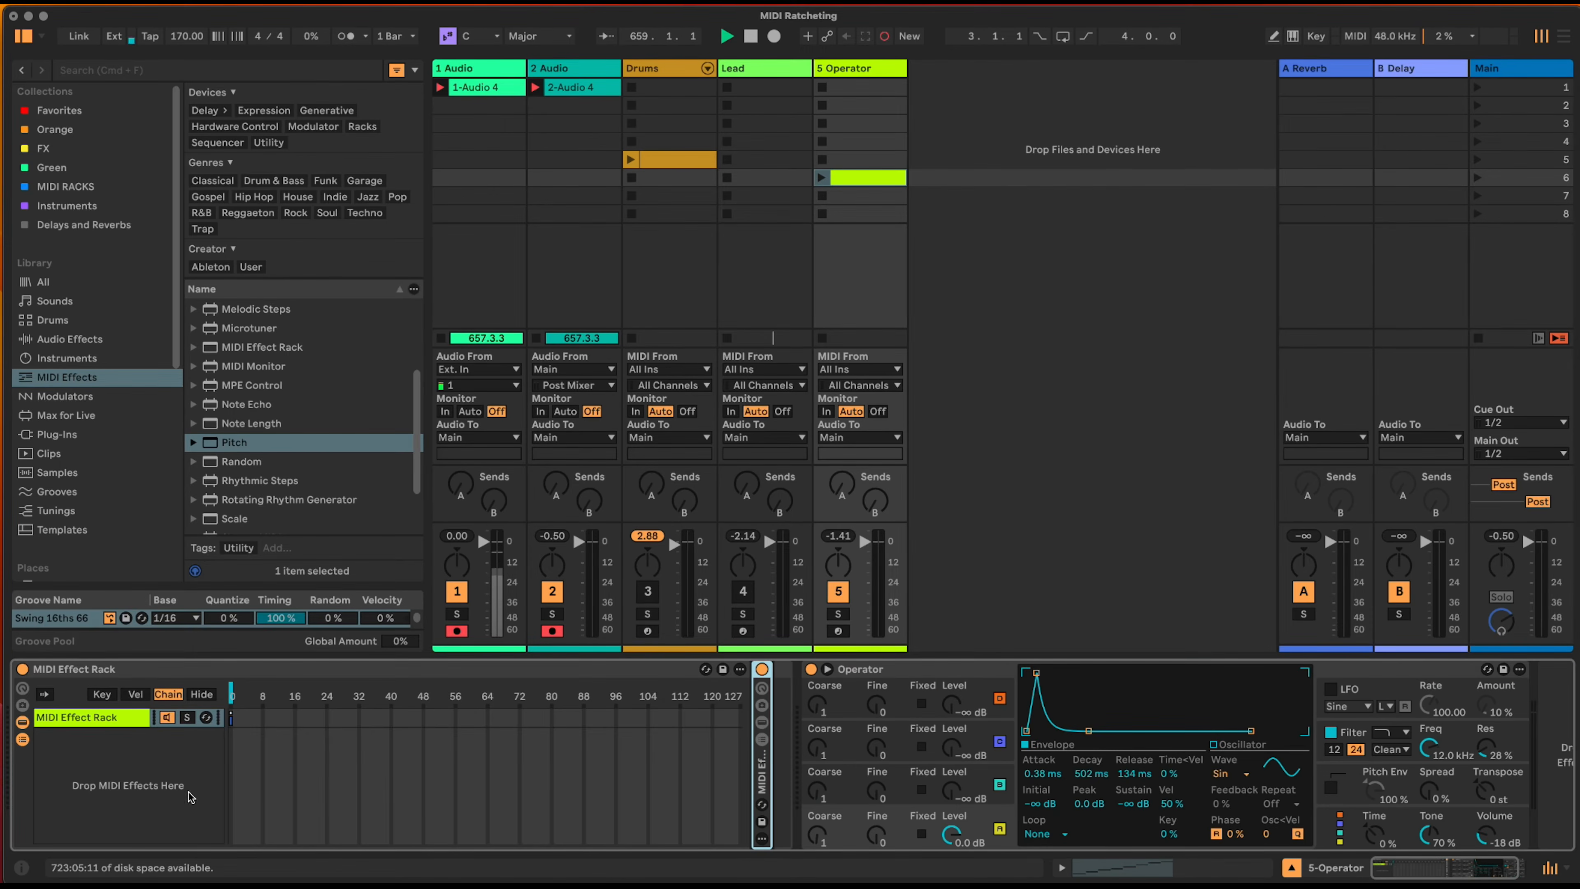
# - Create a second chain in the new outer rack and name the two chains Input On and Input Off
pyautogui.rightClick(104, 799)
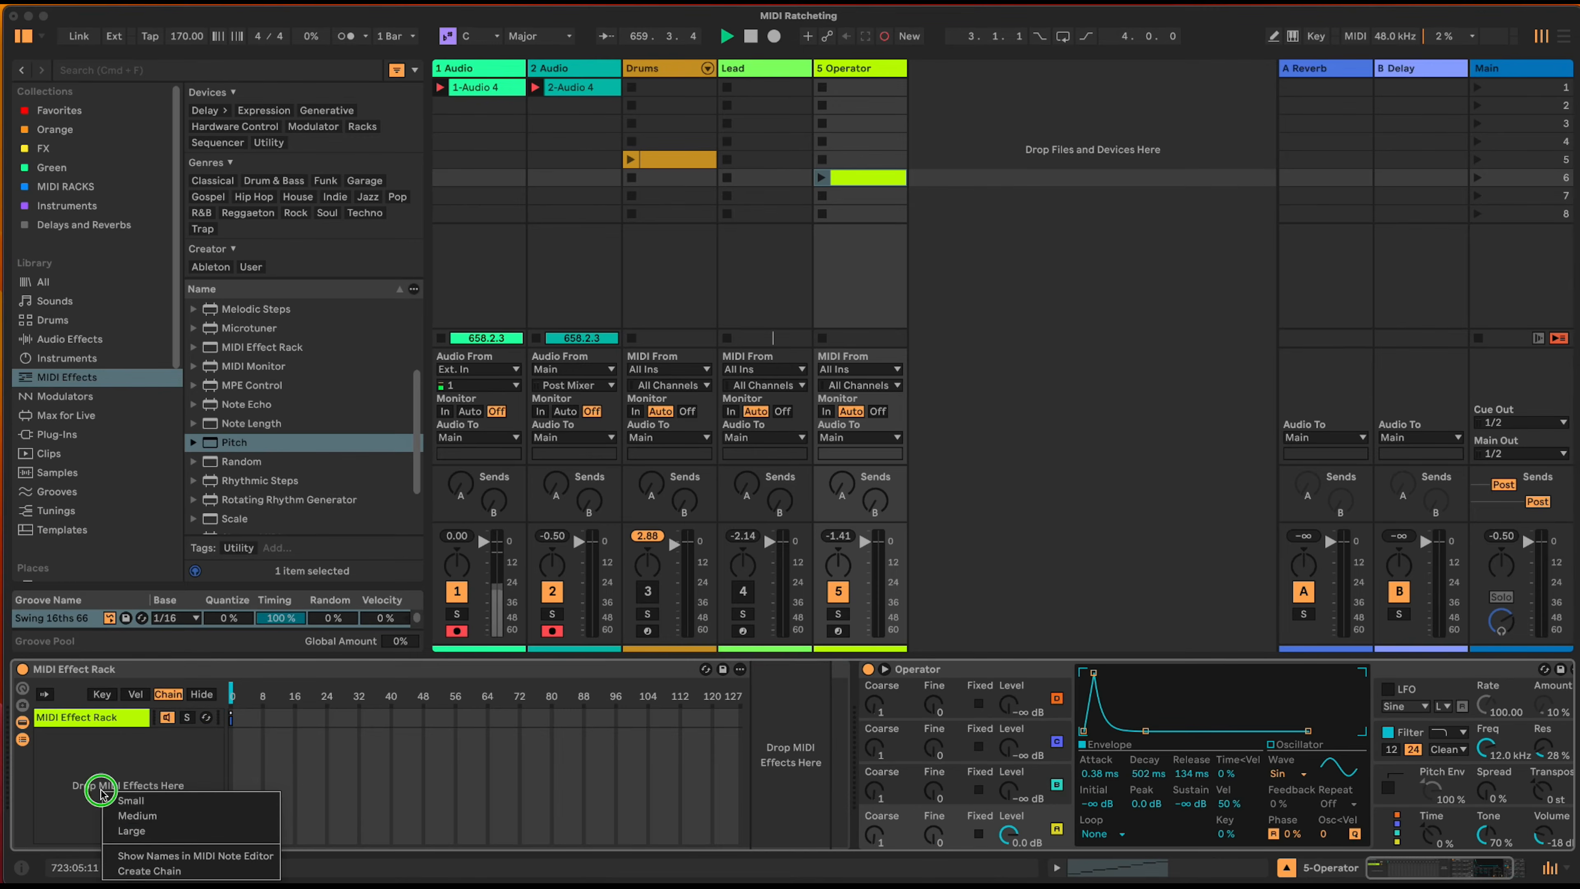
pyautogui.click(167, 871)
pyautogui.click(88, 721)
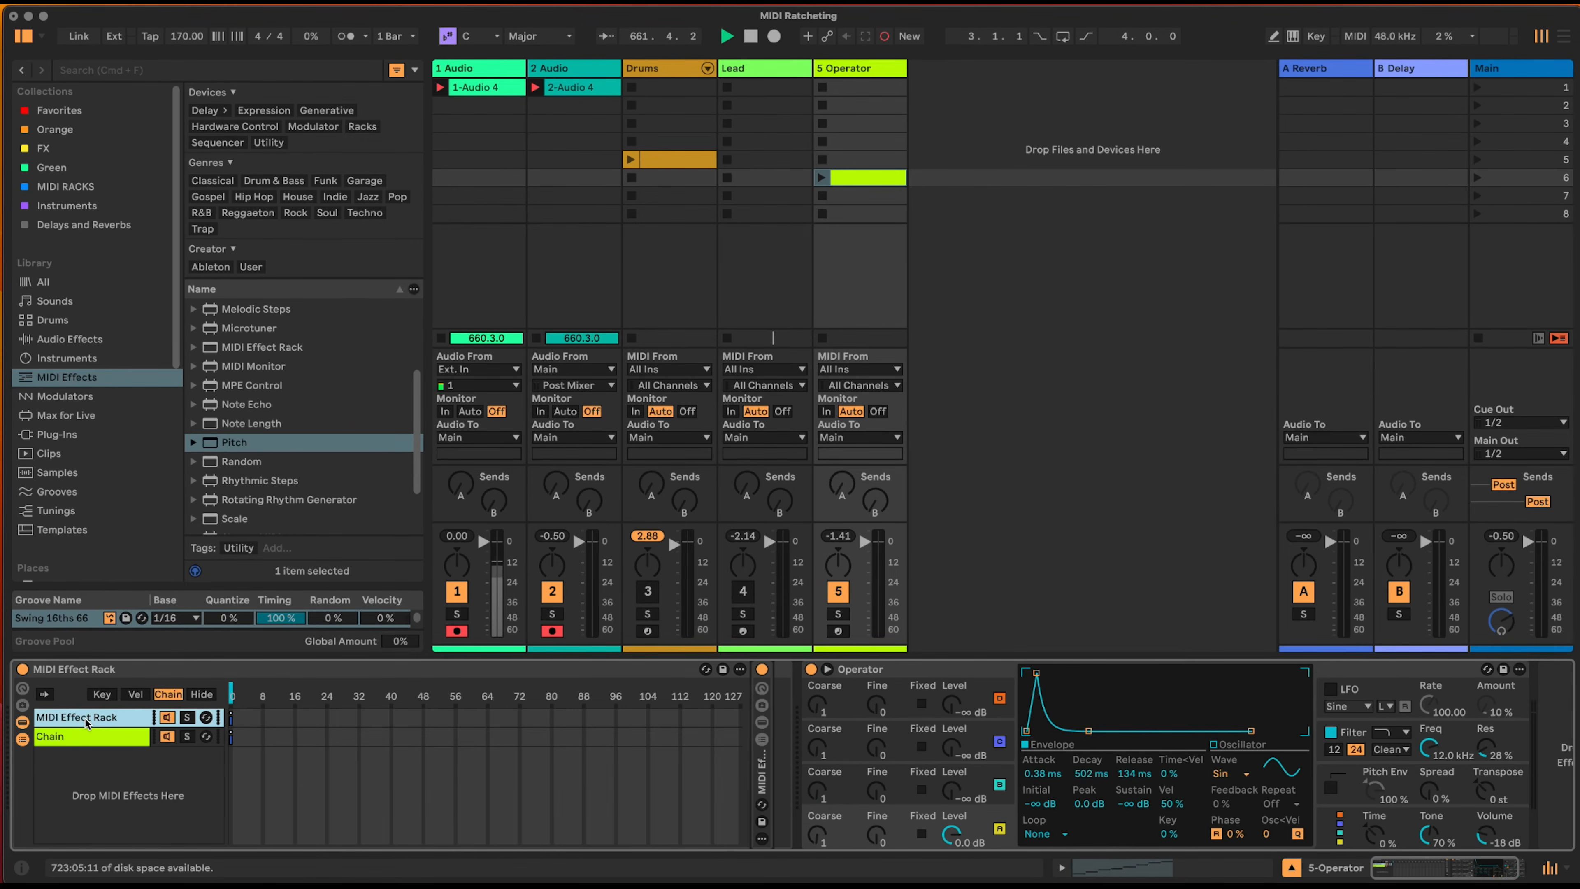
pyautogui.press('super+r')
pyautogui.write('Input On')
pyautogui.click(74, 737)
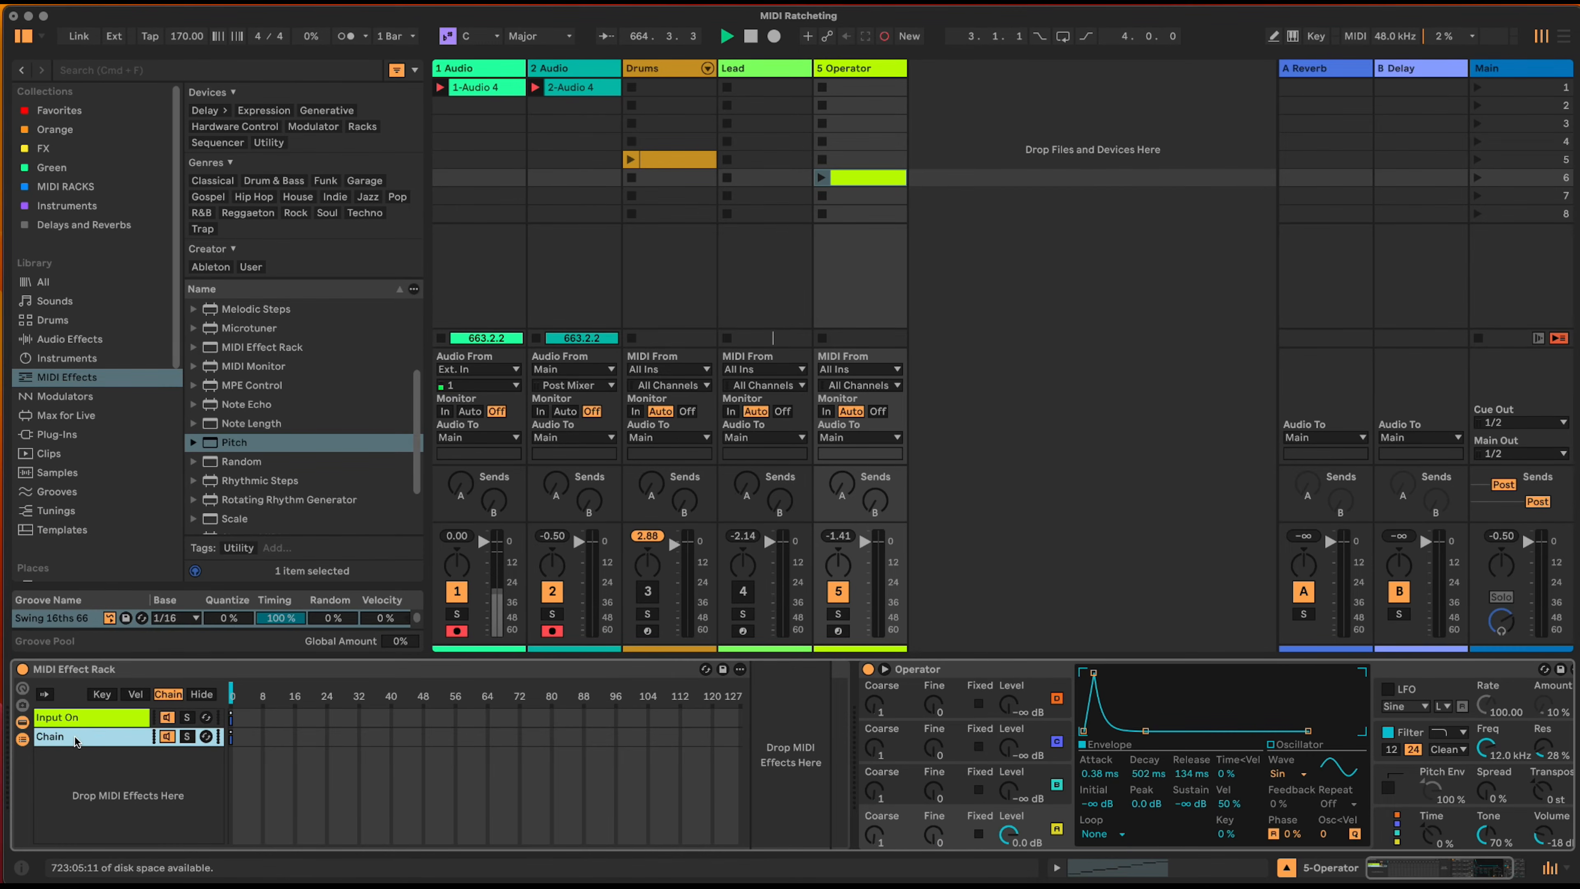
pyautogui.write('Input Off')
# - Set the deactivated Input Off chain's select zone to 1 and map the new outer rack's chain selector to Macro 1
pyautogui.click(231, 738)
pyautogui.rightClick(232, 687)
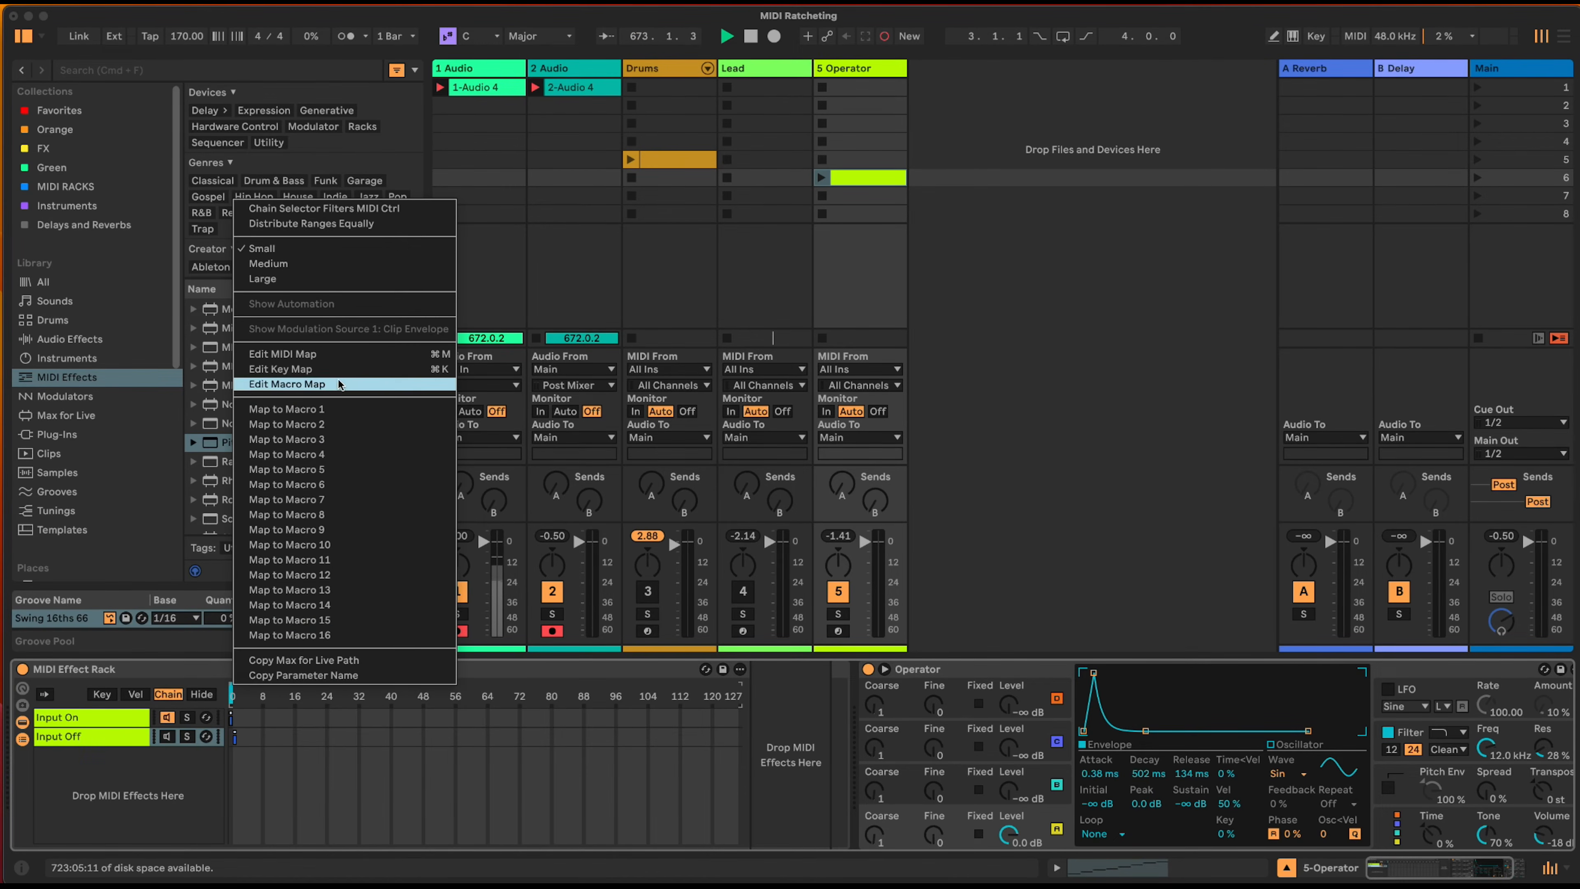
pyautogui.click(346, 408)
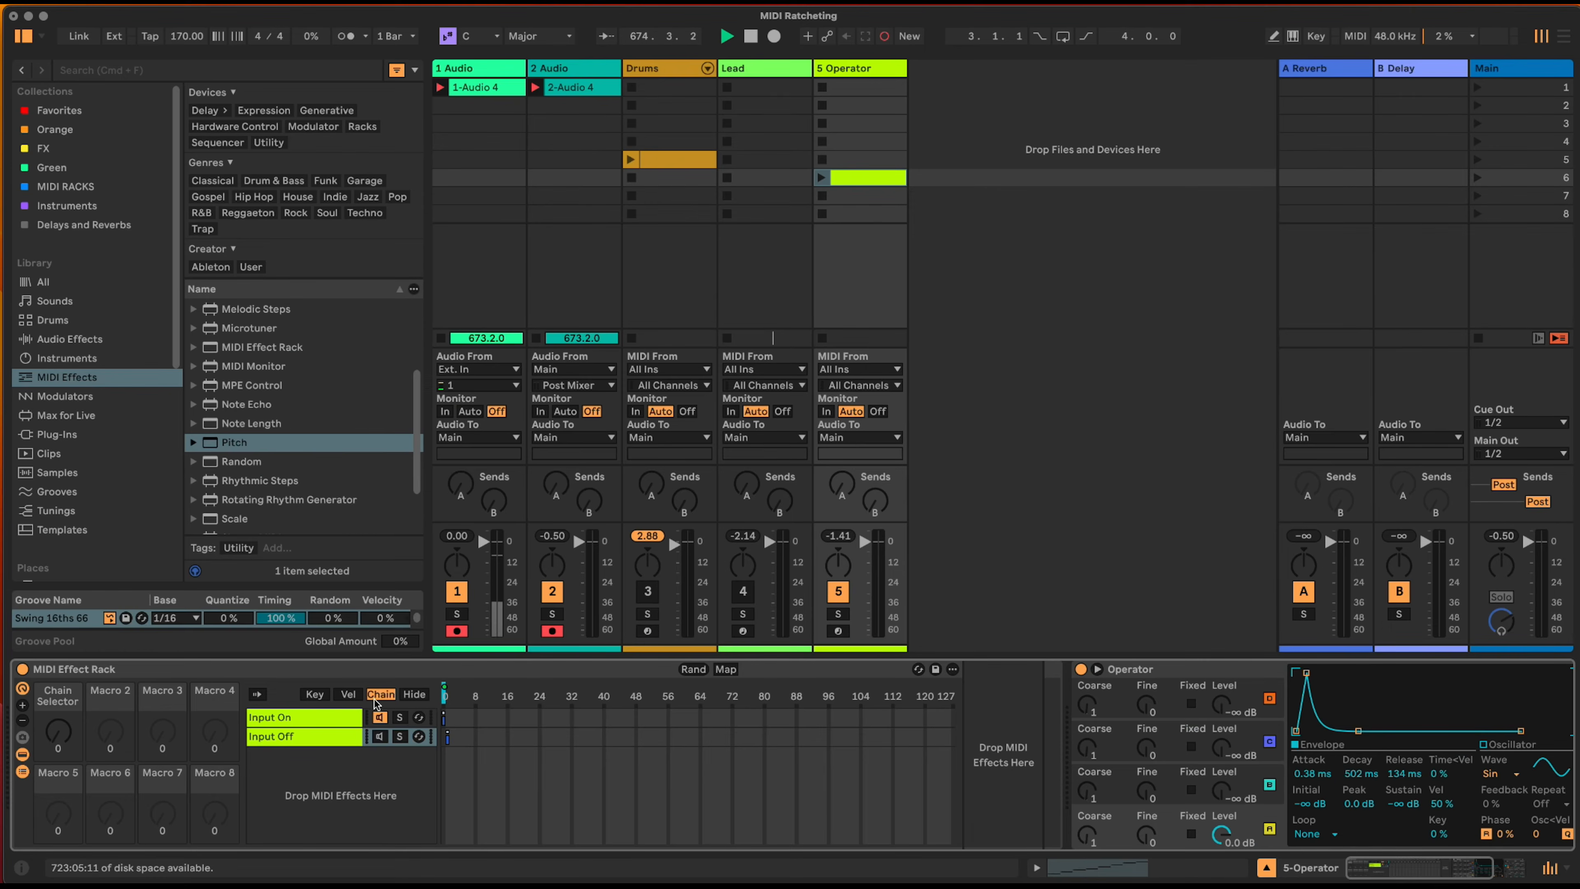
# - Set the maximum of the new outer rack's Chain Selector mapping to 1 and leave mapping mode
pyautogui.click(726, 669)
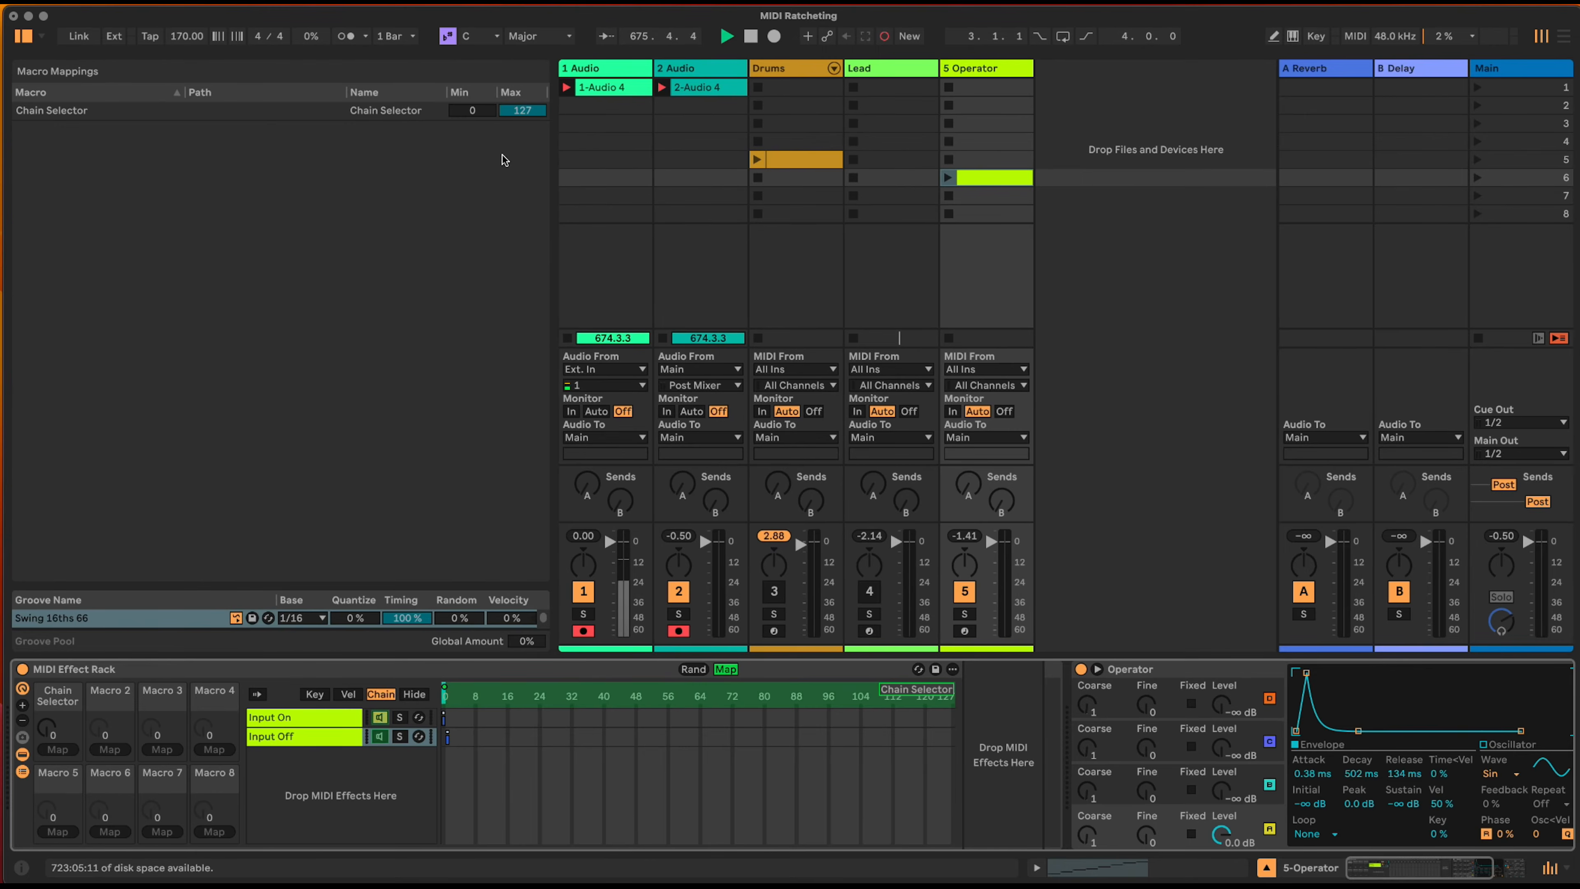
pyautogui.click(523, 110)
pyautogui.write('1')
pyautogui.press('Return')
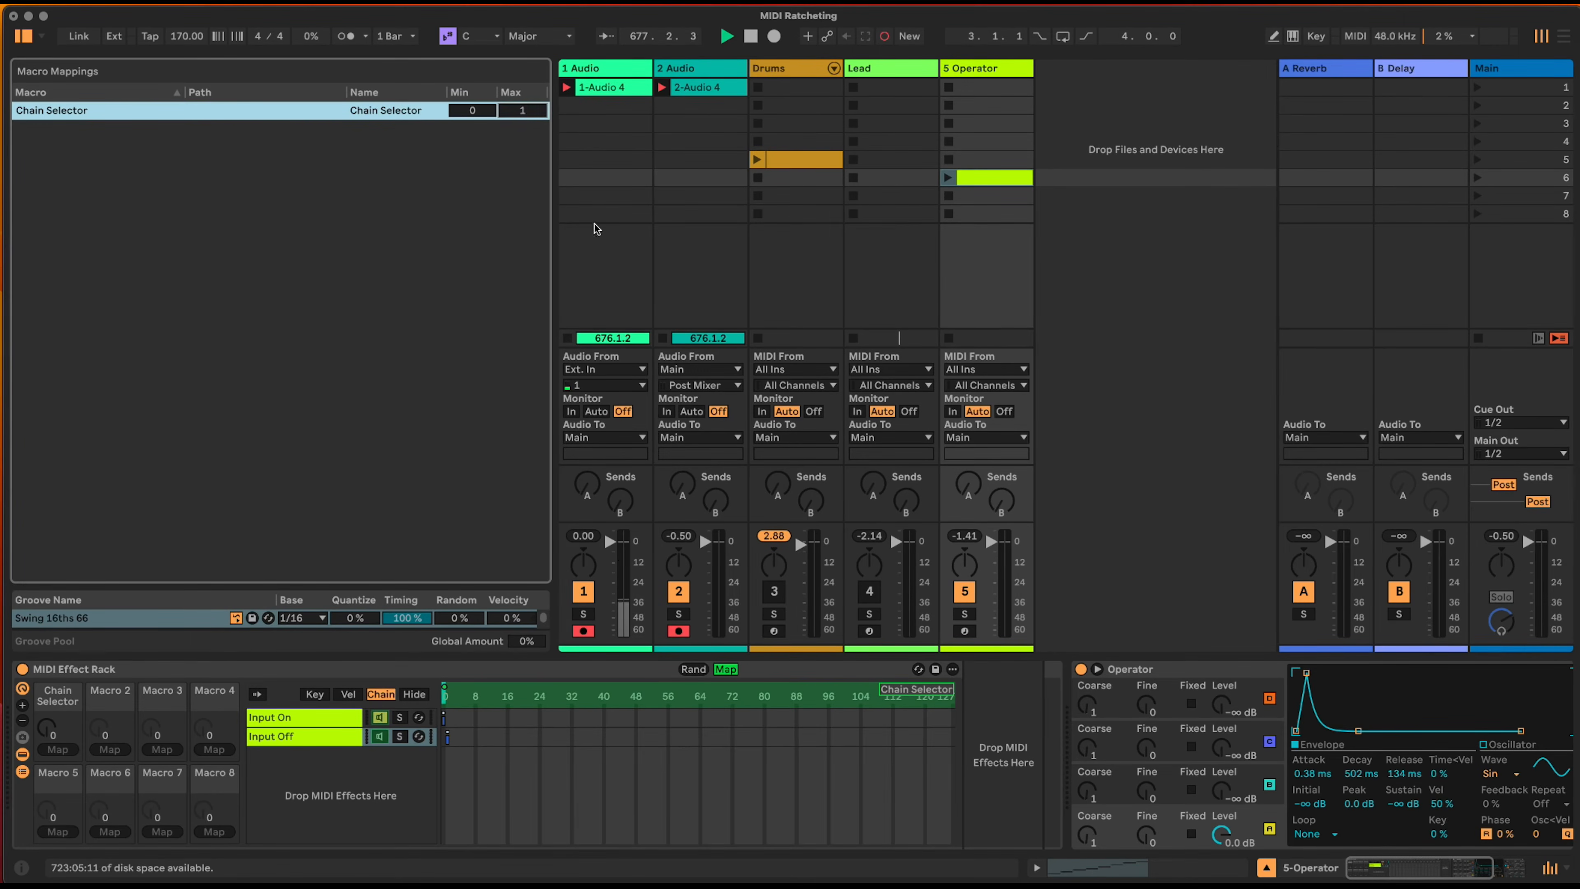
pyautogui.click(276, 739)
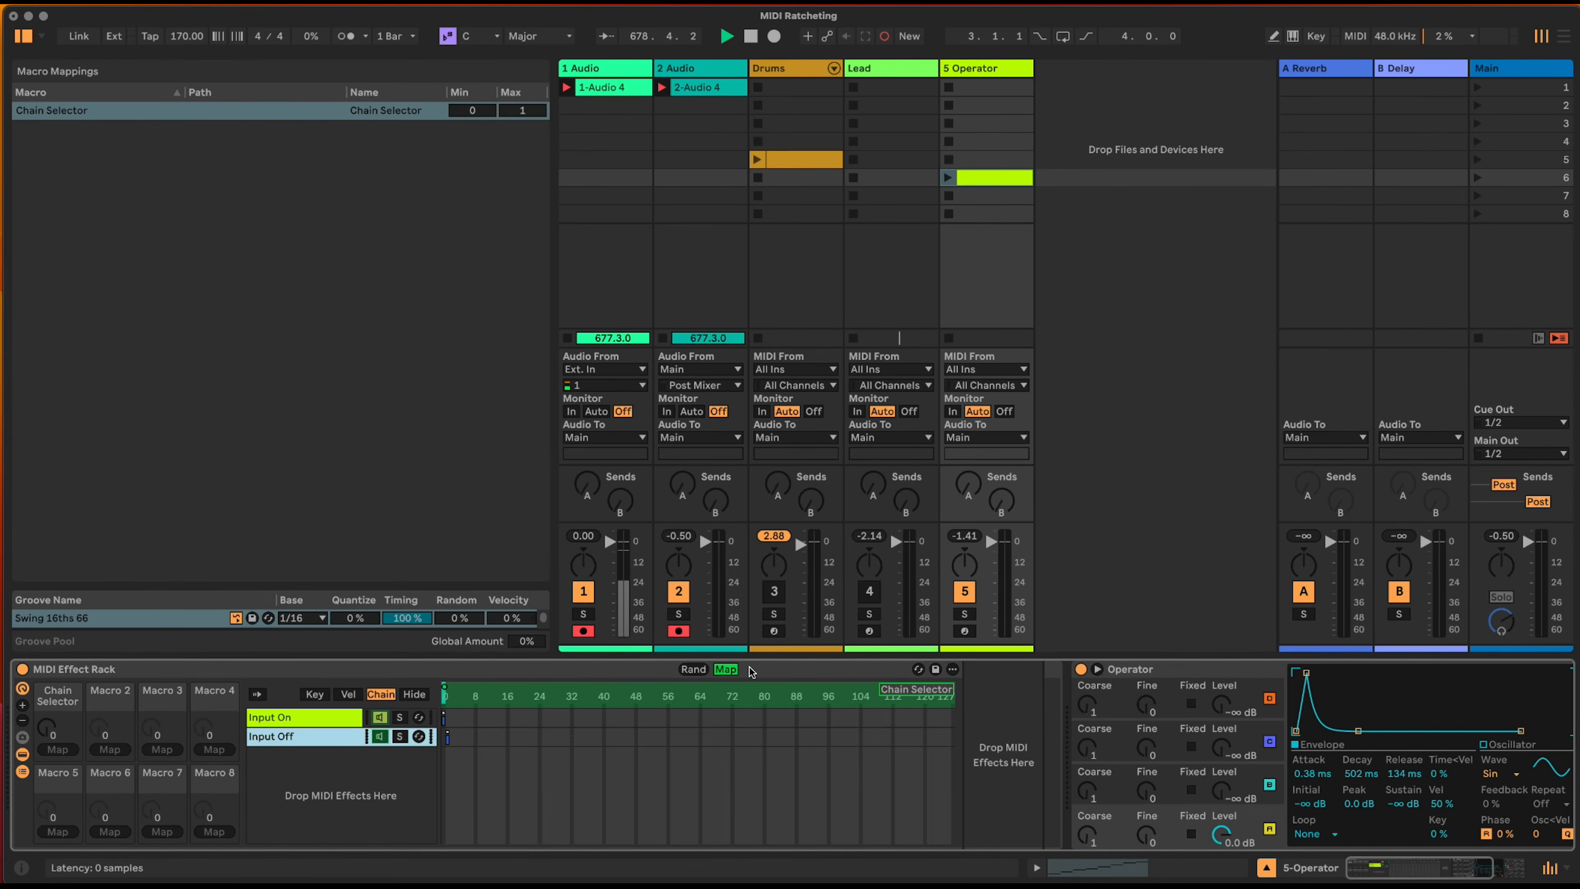
pyautogui.click(731, 669)
# - Map the Macro 1 of the rack inside Input On to the outer rack's Chain Selector macro and test the knob
pyautogui.click(309, 722)
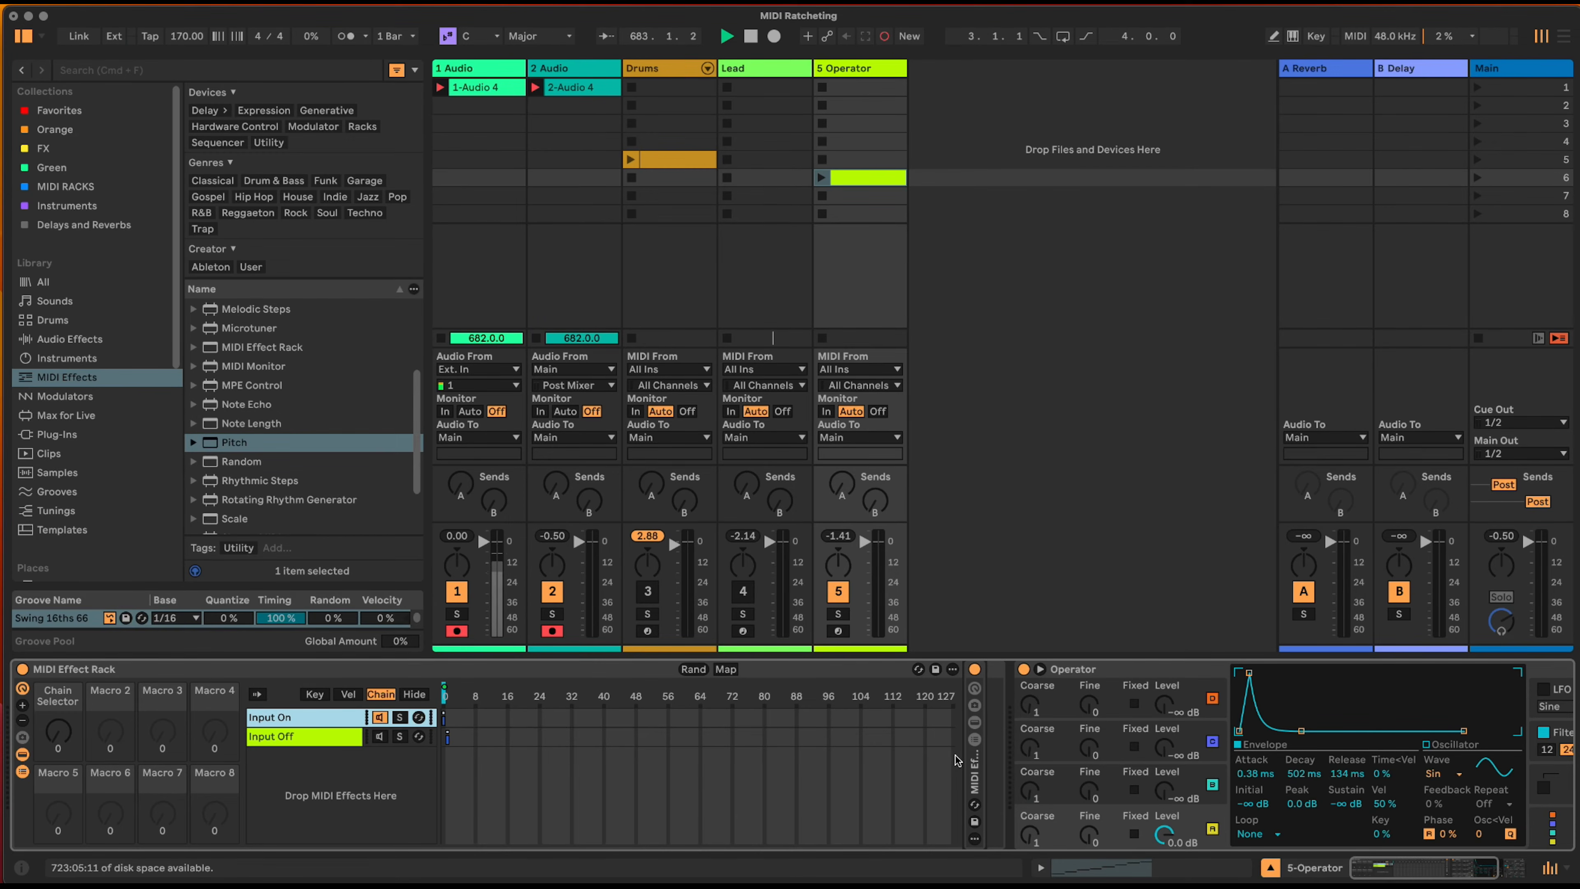
pyautogui.click(975, 688)
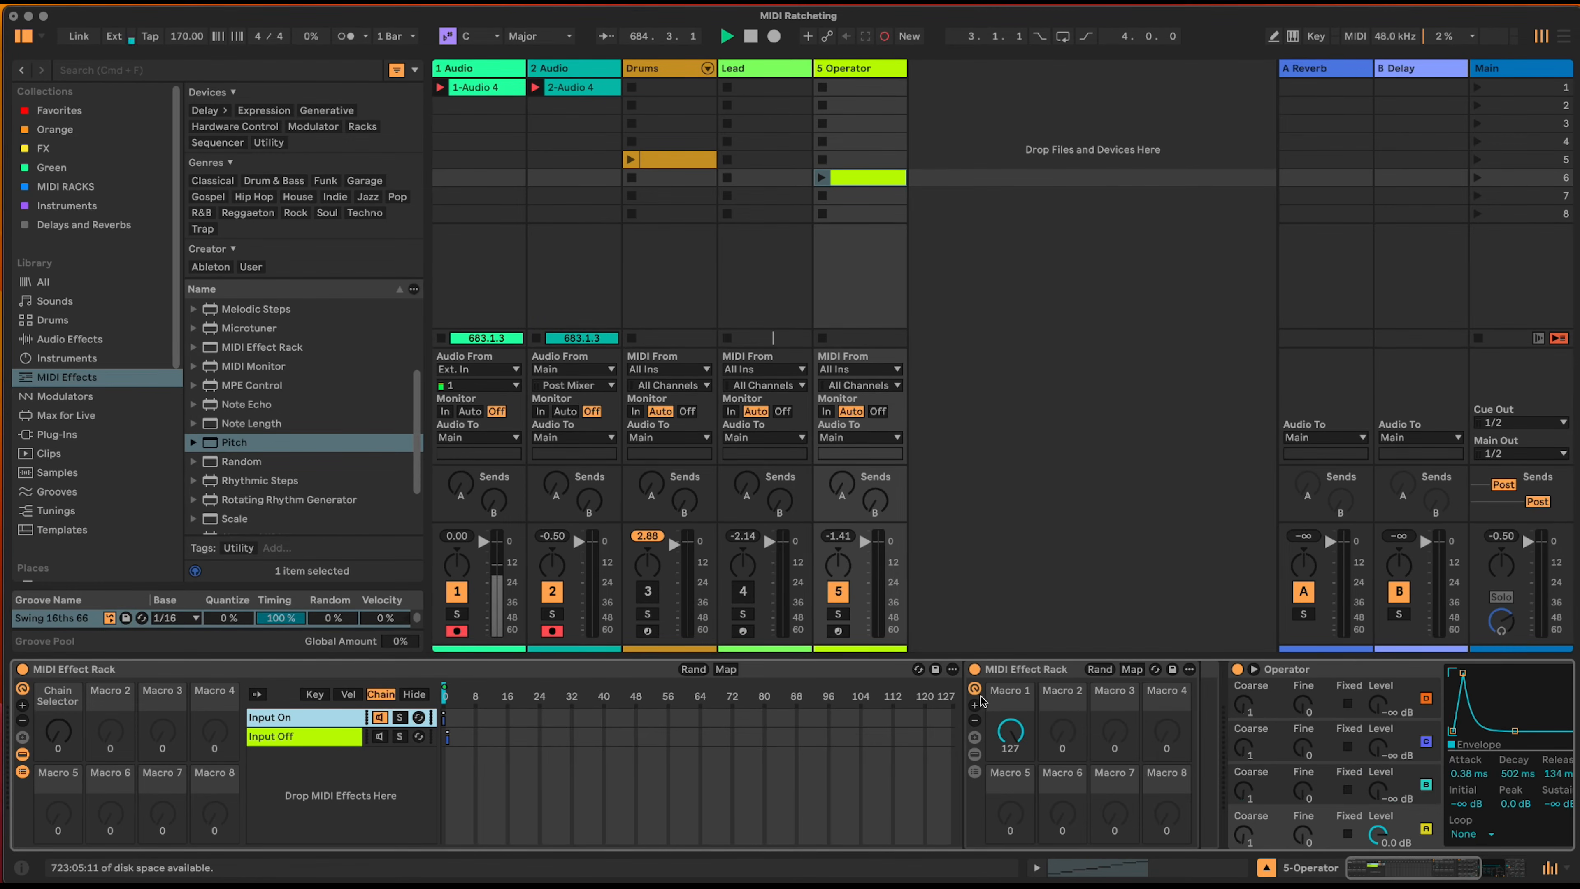
pyautogui.rightClick(1014, 730)
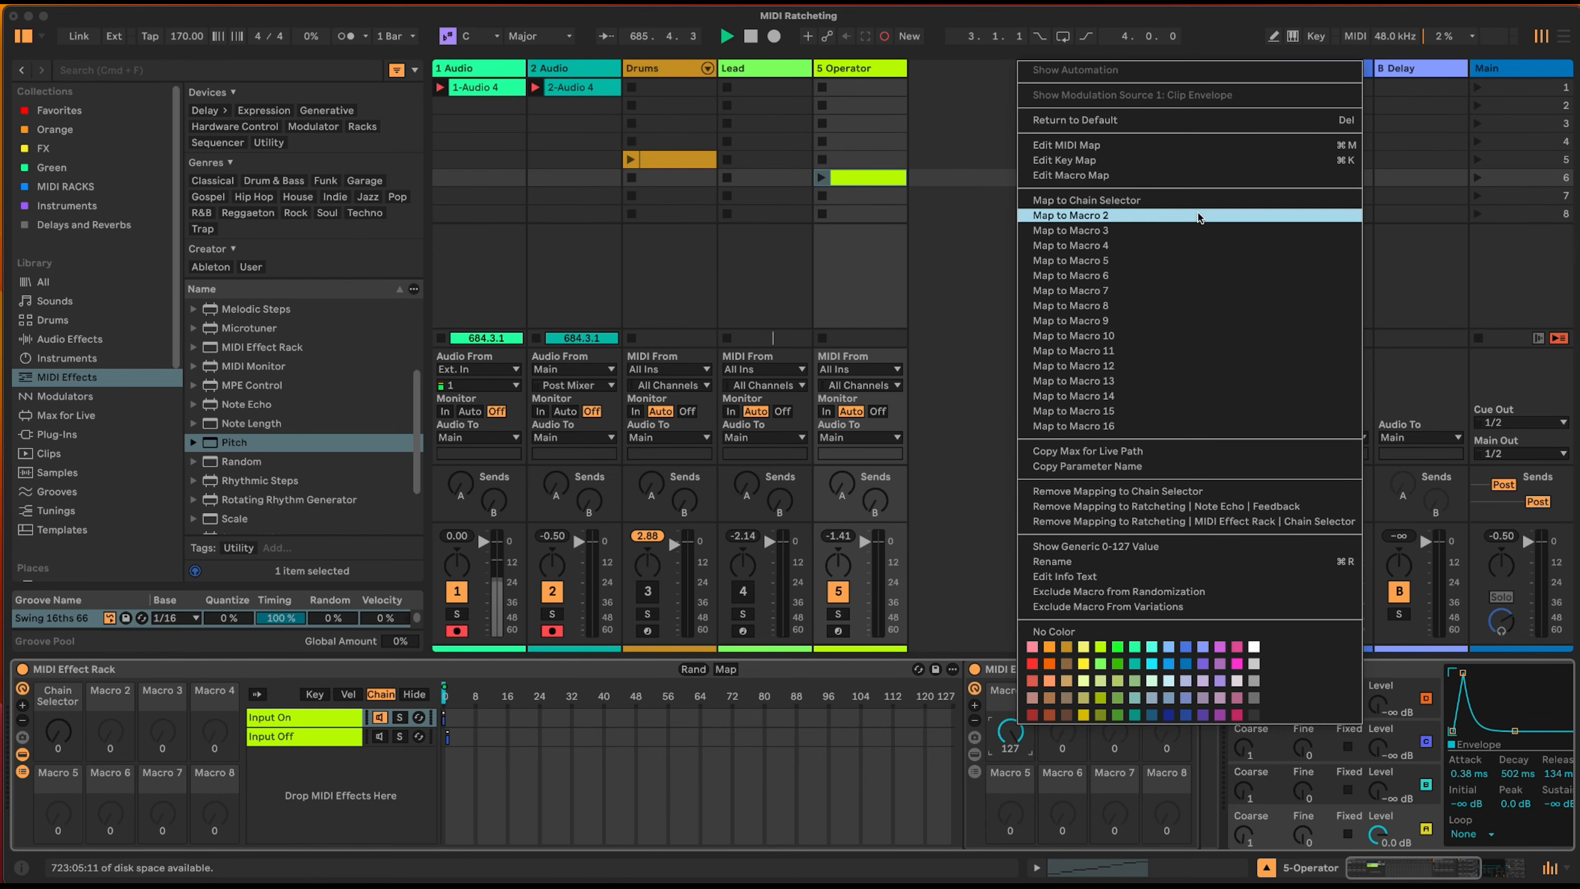
pyautogui.click(1197, 200)
pyautogui.moveTo(67, 739)
pyautogui.mouseDown()
pyautogui.moveTo(67, 672)
pyautogui.moveTo(56, 734)
pyautogui.mouseUp()
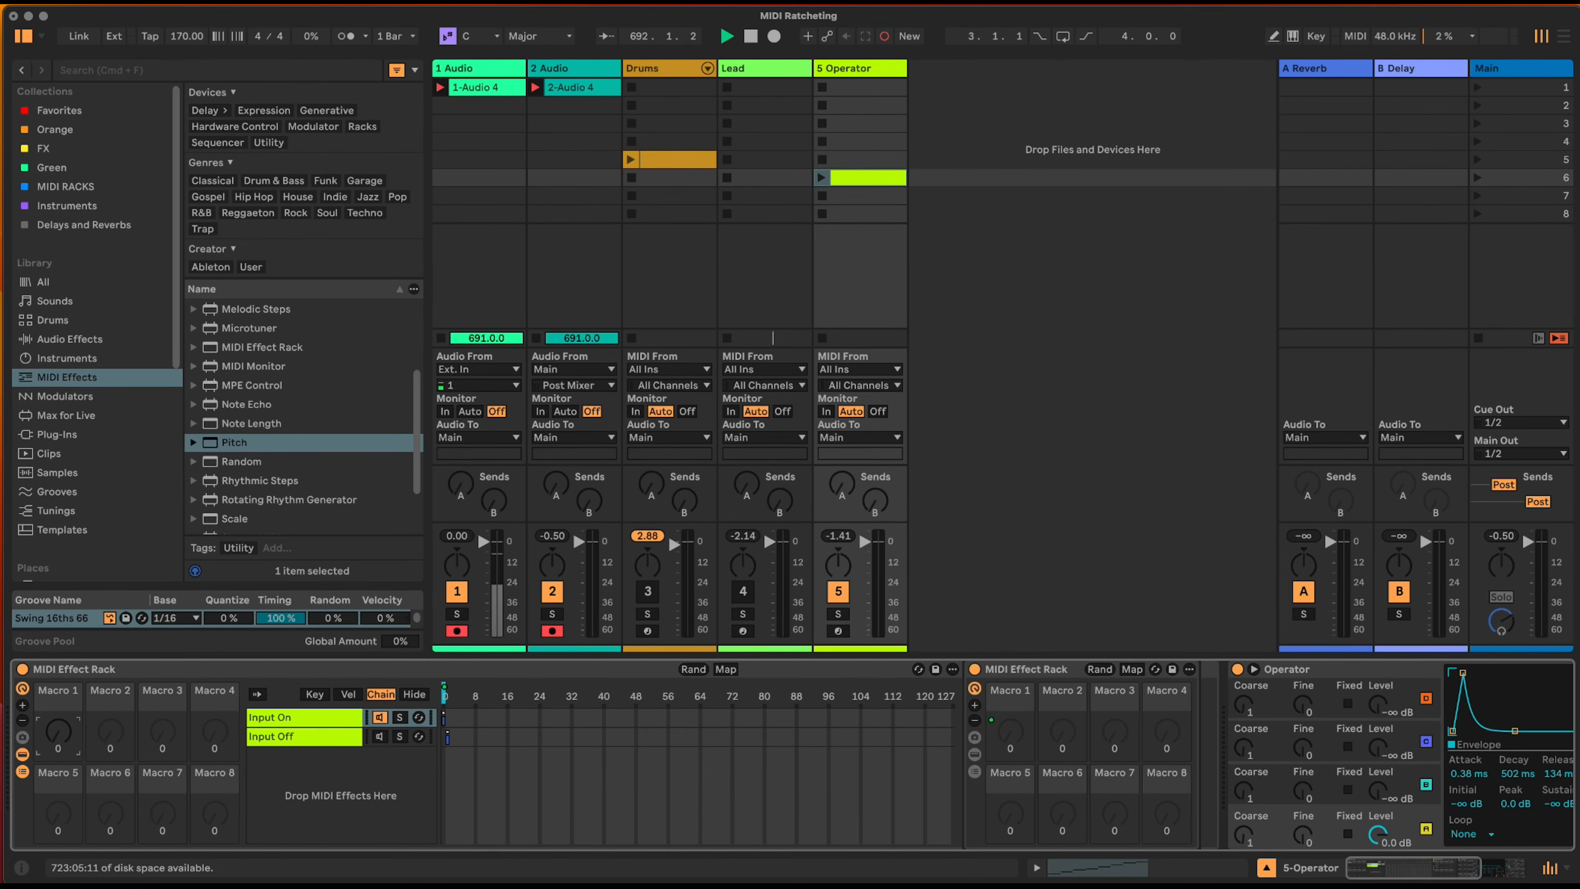
pyautogui.moveTo(58, 733); pyautogui.dragTo(58, 673)
pyautogui.moveTo(58, 733); pyautogui.dragTo(58, 794)
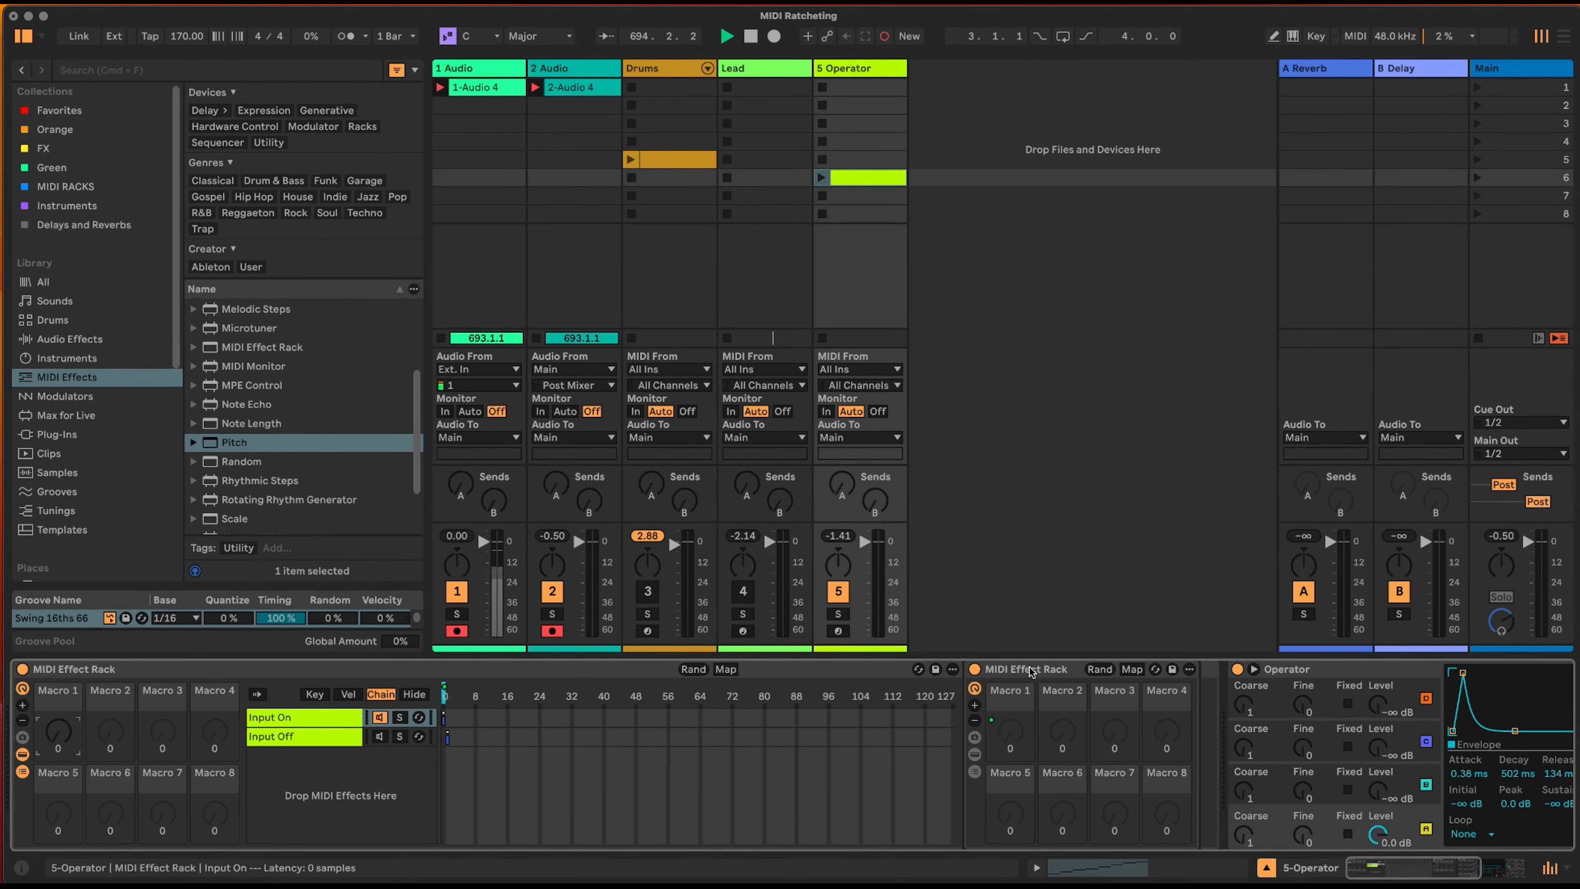
# - Fold the nested rack, launch the Operator clip in scene 6 and audition the effect with the outer Macro 1
pyautogui.click(975, 688)
pyautogui.doubleClick(975, 689)
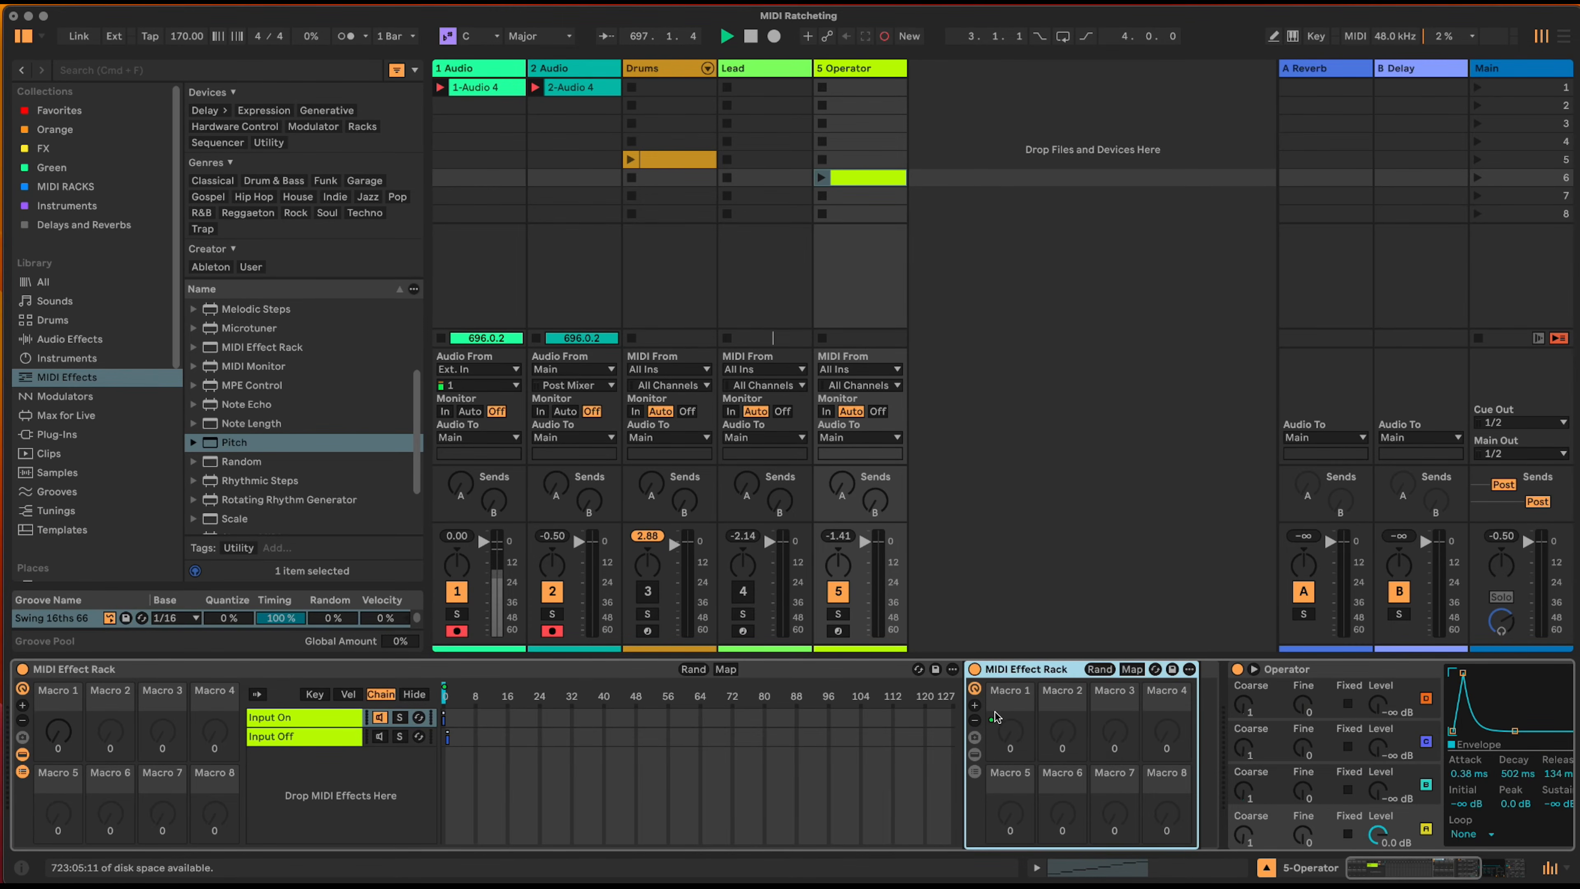
pyautogui.doubleClick(1028, 669)
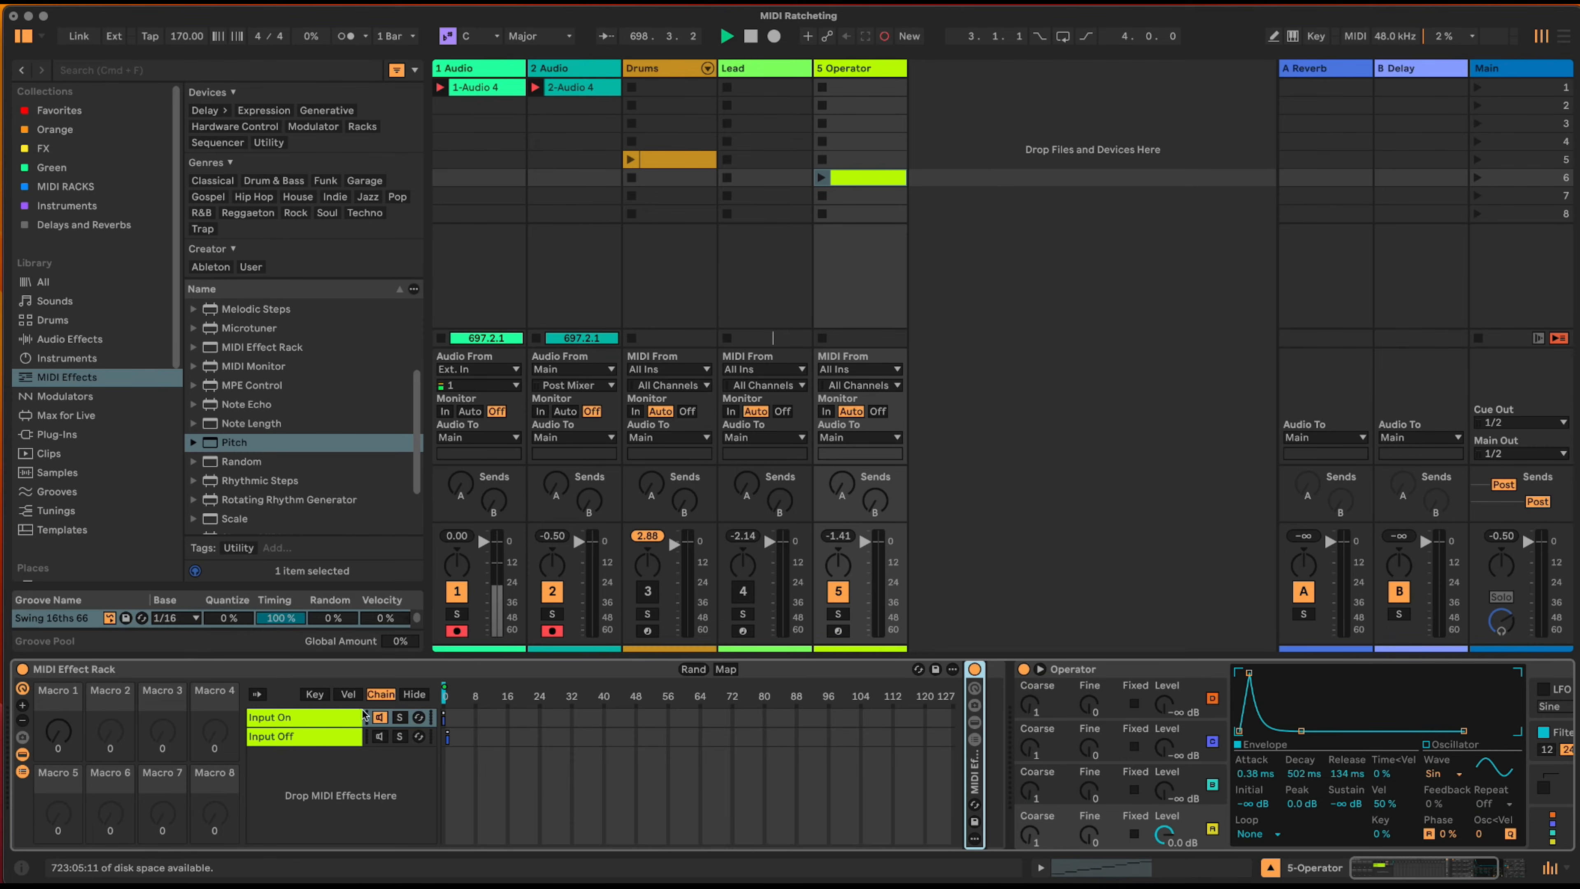
pyautogui.click(821, 179)
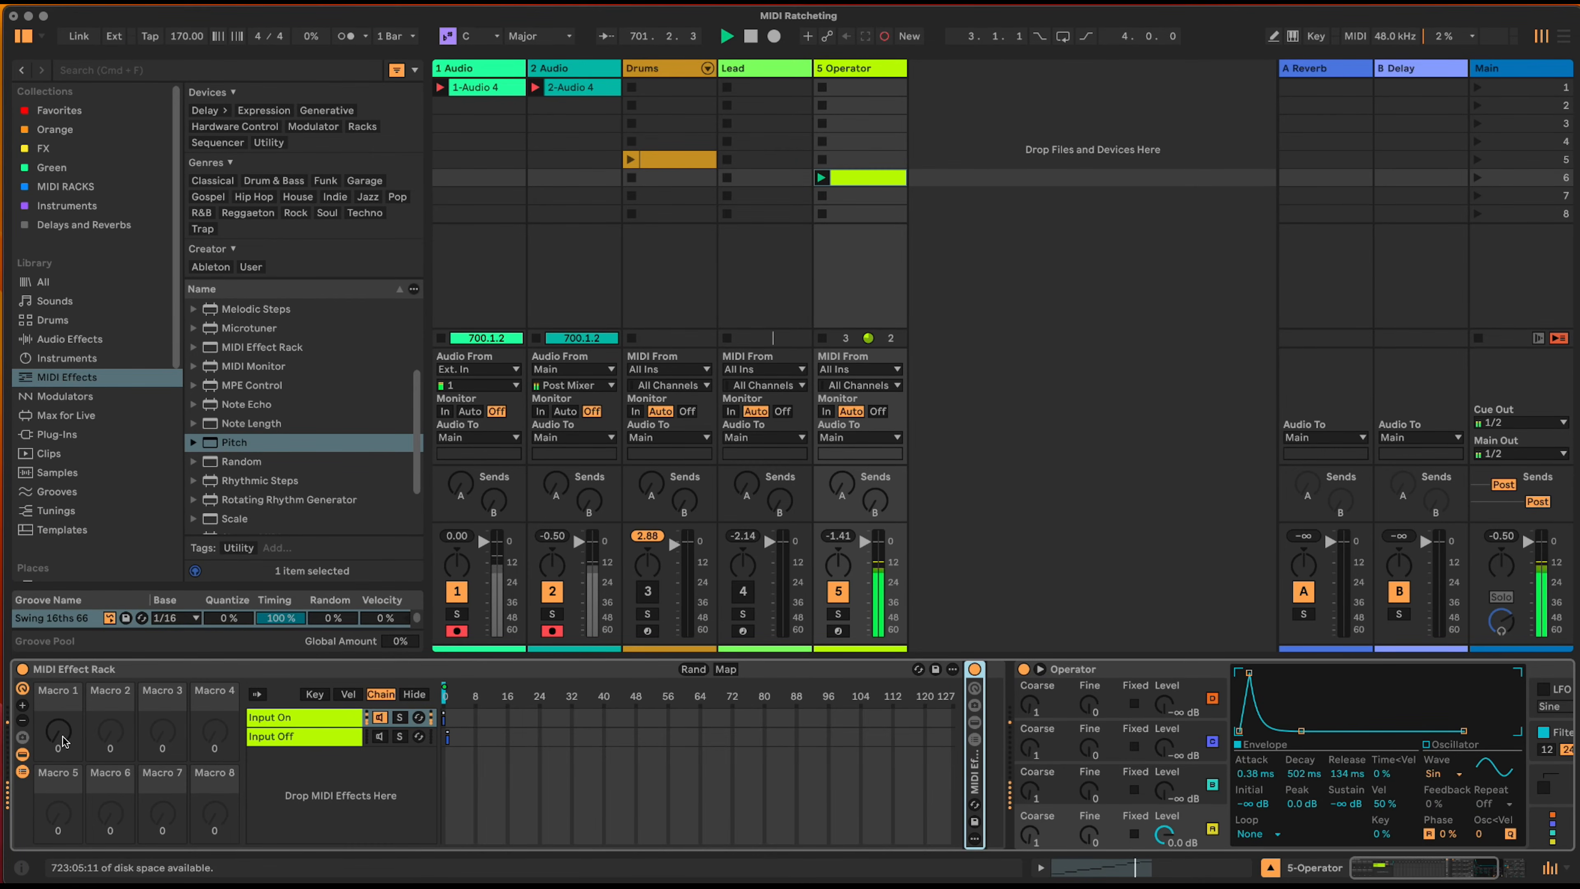
pyautogui.moveTo(62, 741)
pyautogui.mouseDown()
pyautogui.moveTo(59, 717)
pyautogui.moveTo(55, 760)
pyautogui.mouseUp()
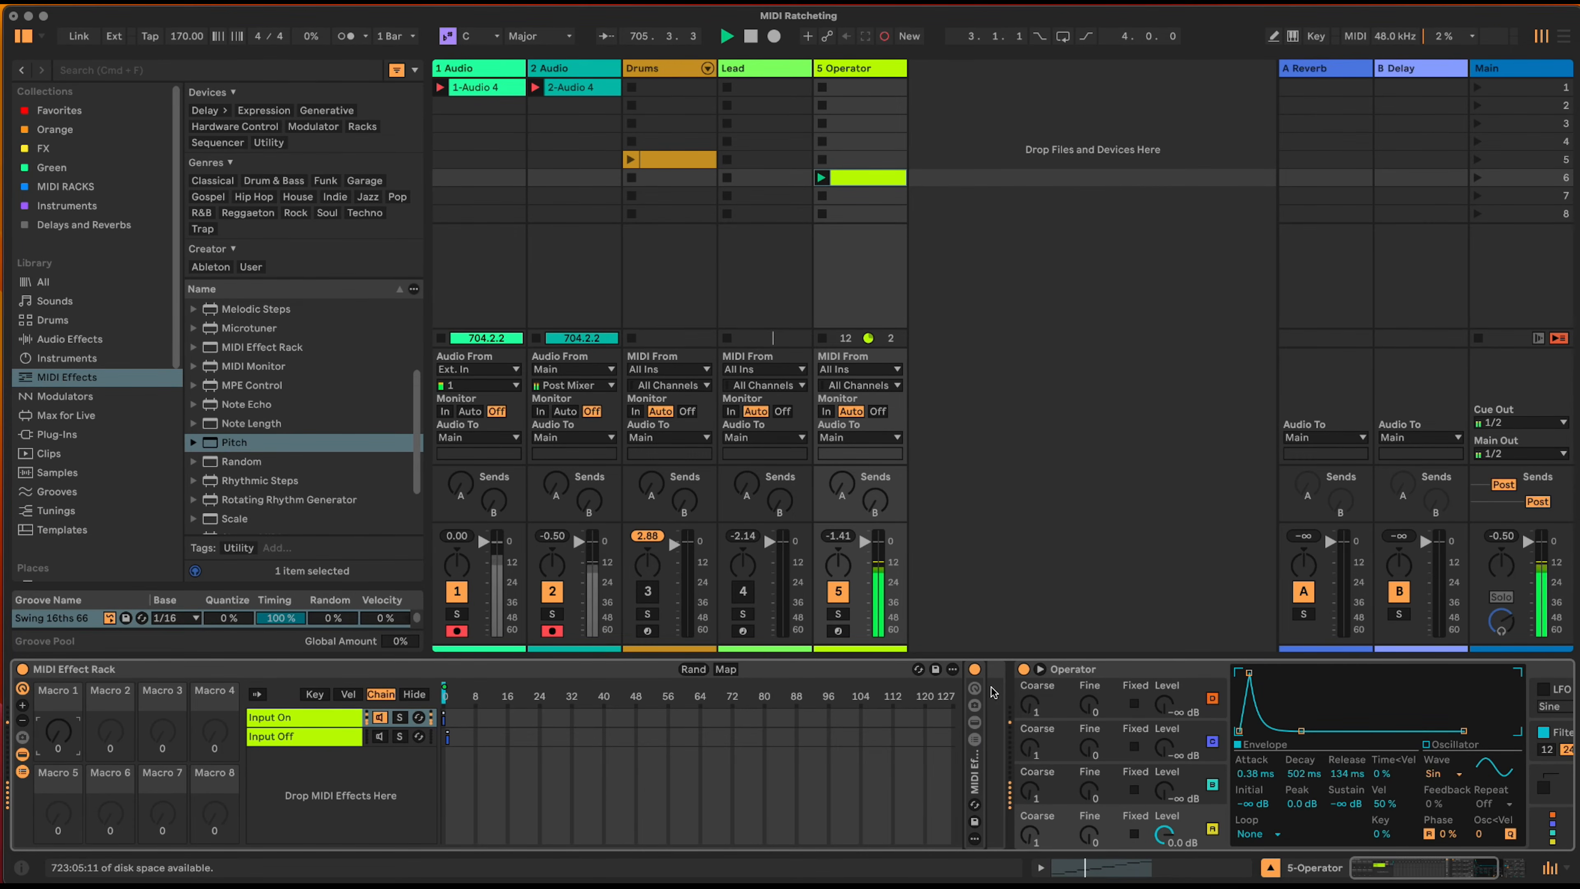
# - Unfold the nested rack, show the Ratcheting chain's devices and map Note Echo's Delay Time beat division to the nested rack's Macro 2
pyautogui.click(974, 689)
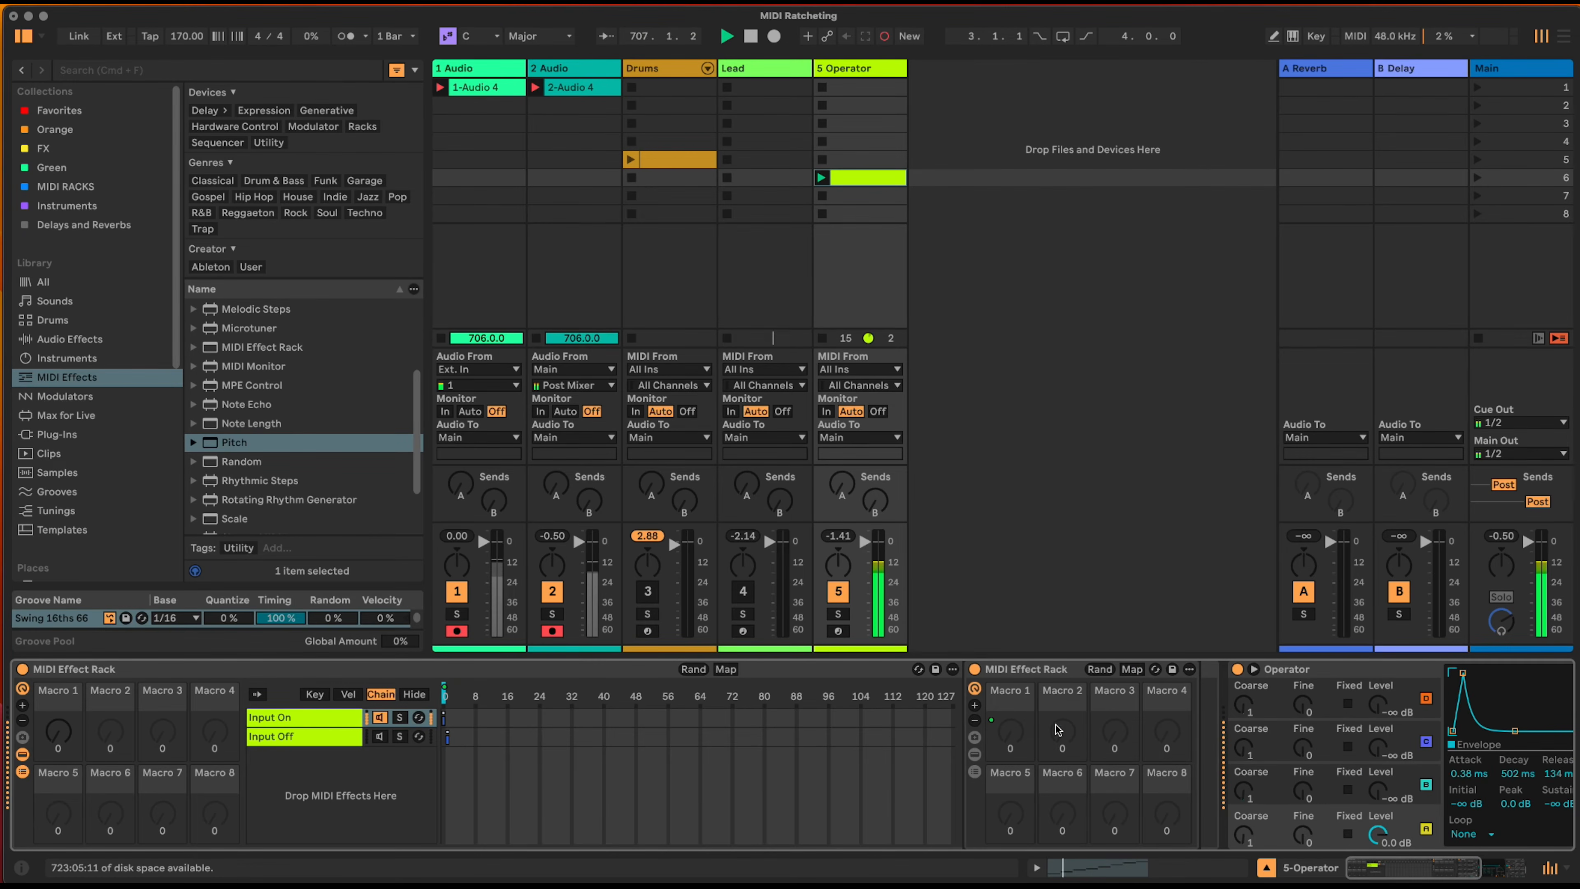
pyautogui.click(975, 754)
pyautogui.click(1244, 736)
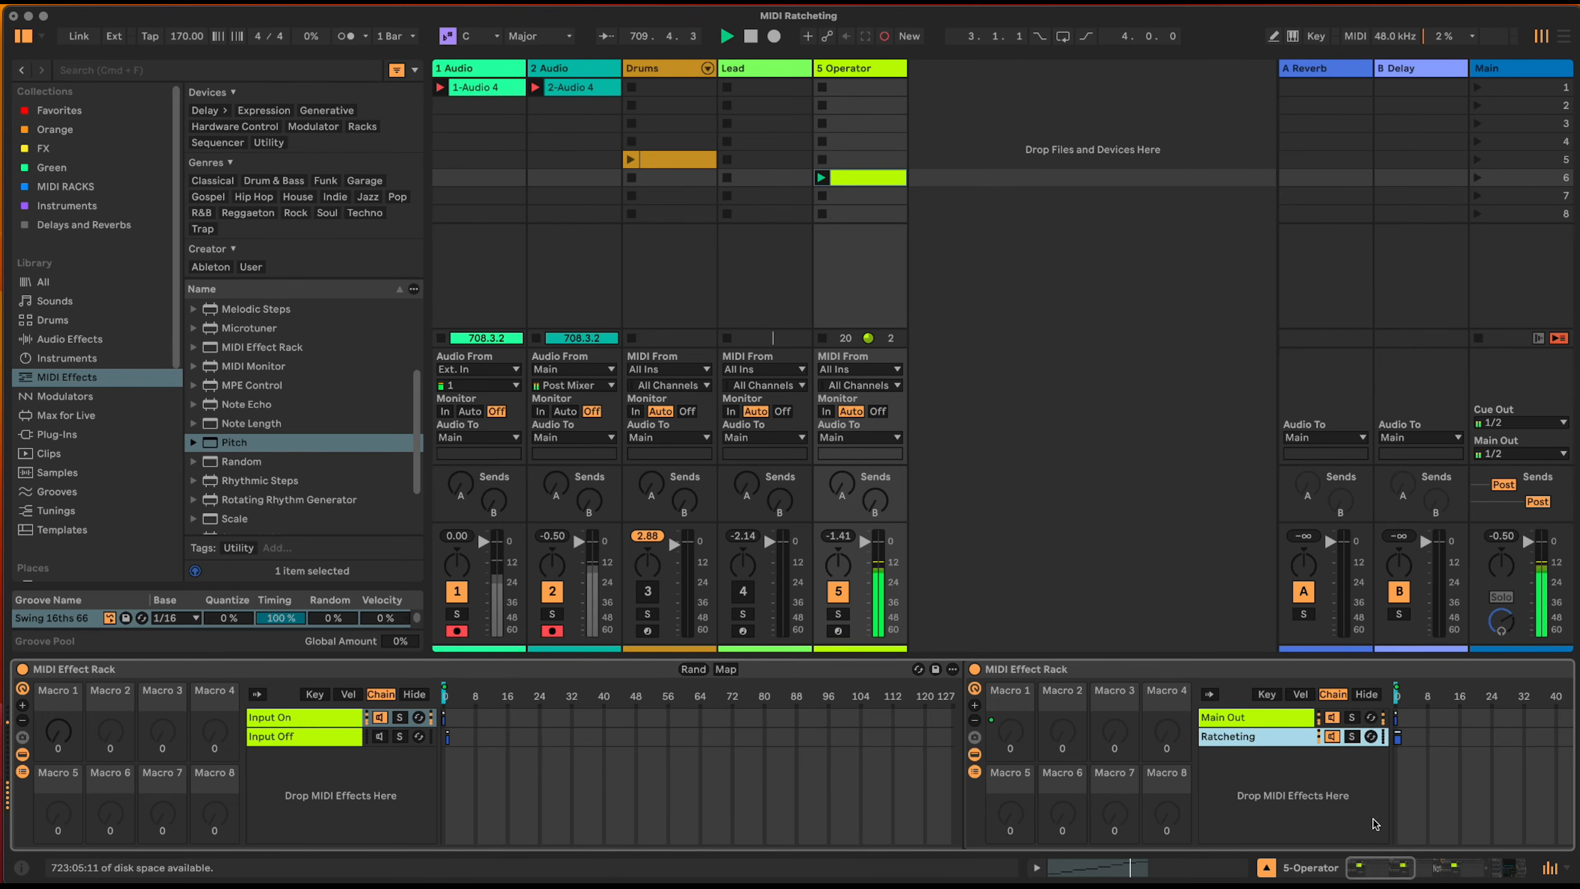
pyautogui.click(1417, 868)
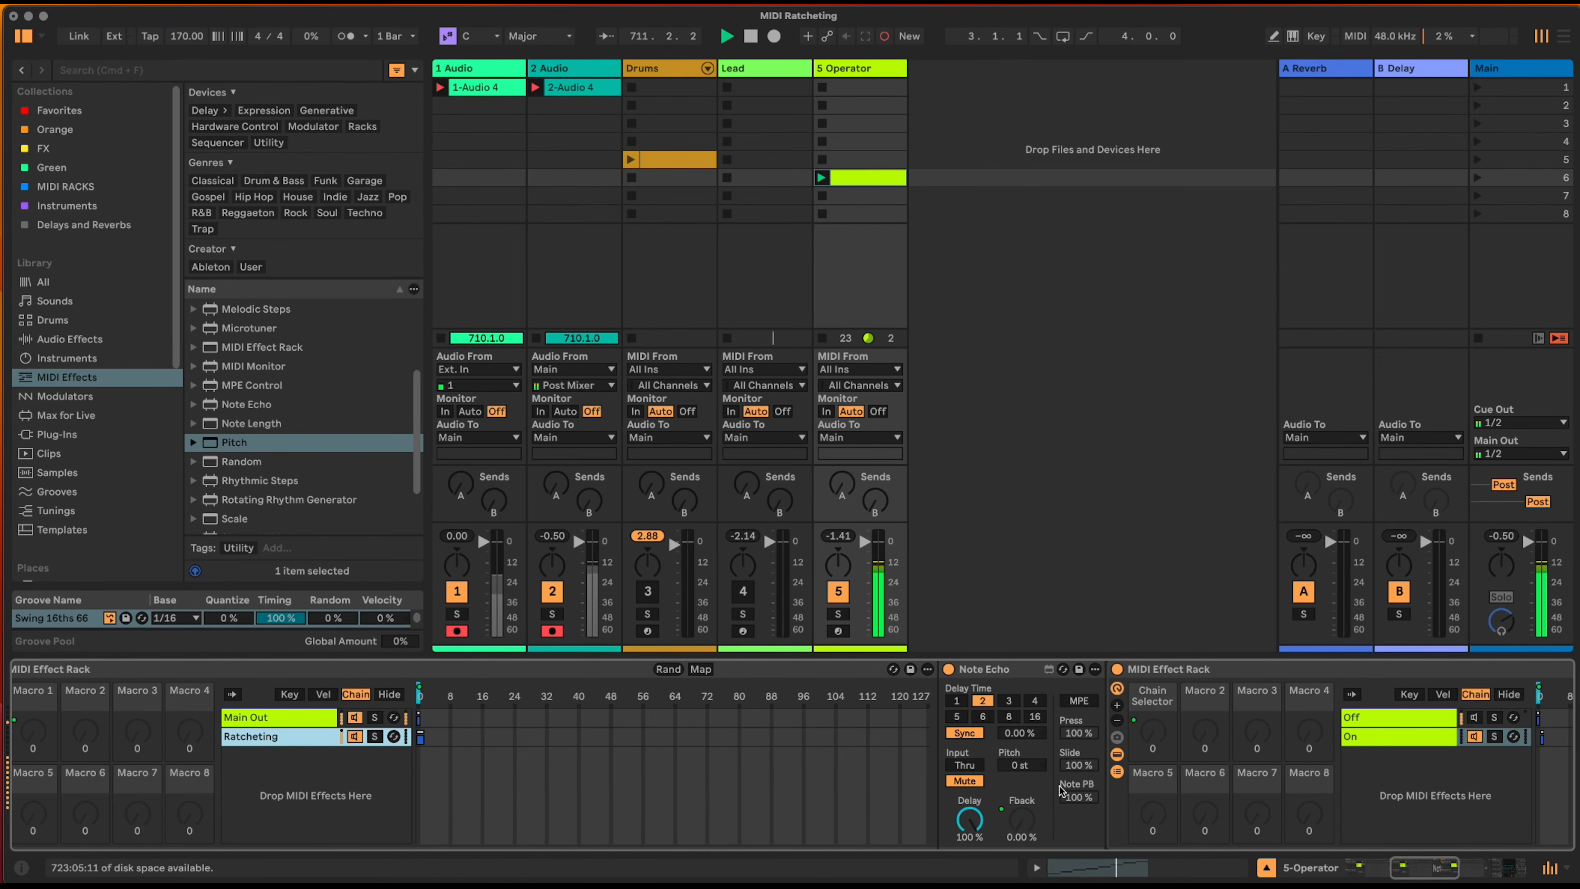
pyautogui.rightClick(982, 702)
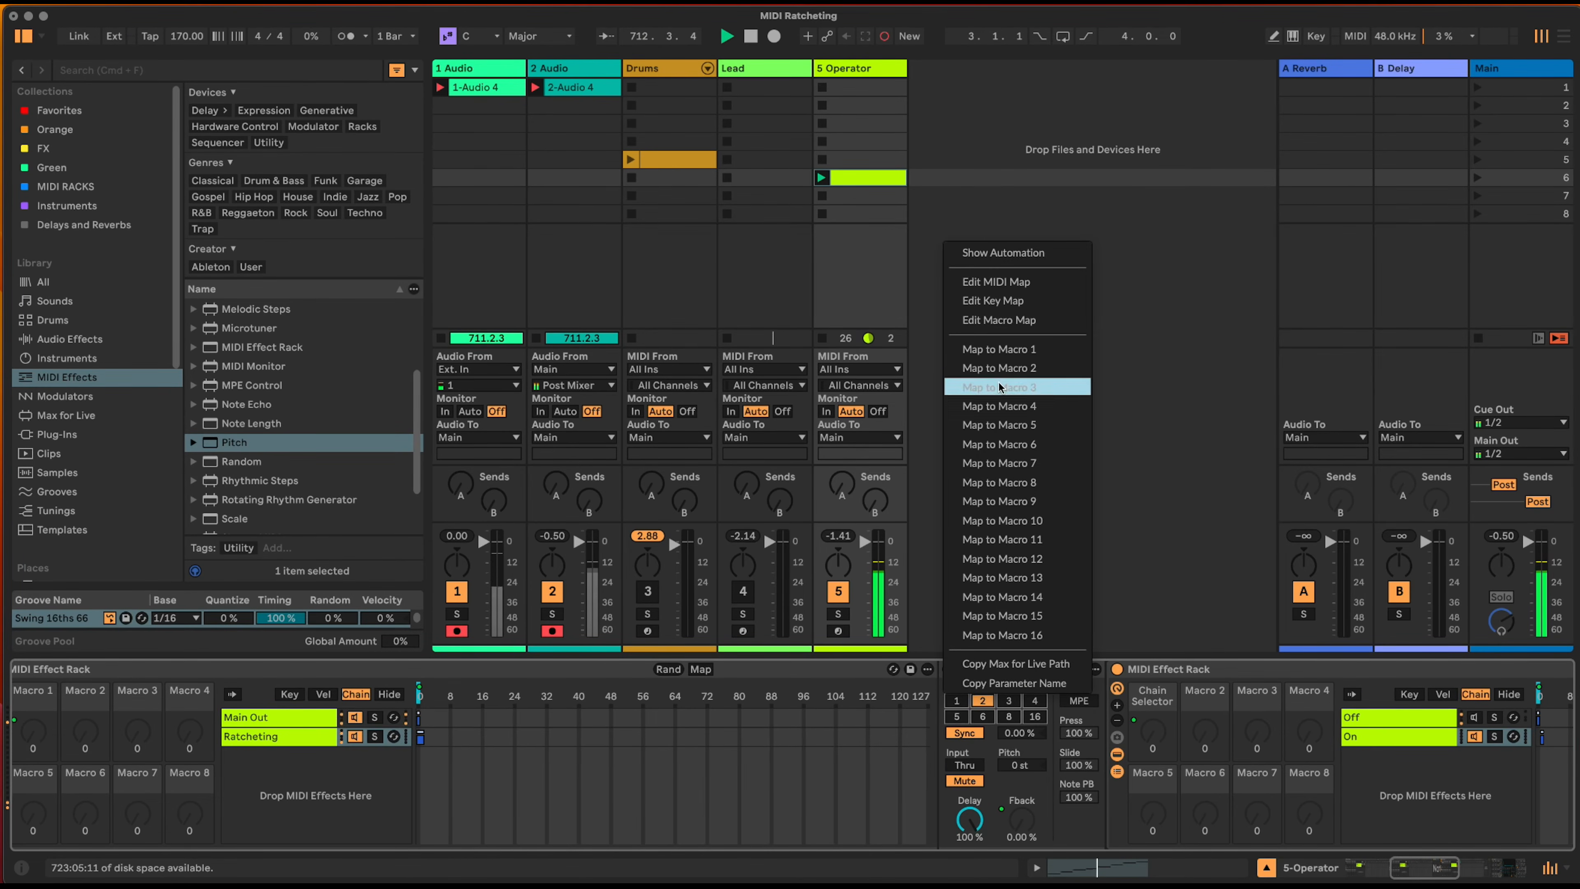
pyautogui.click(999, 368)
# - Map the nested rack's Beat Division macro to the outer rack's Macro 2 and set the outer knob to 38
pyautogui.click(1403, 869)
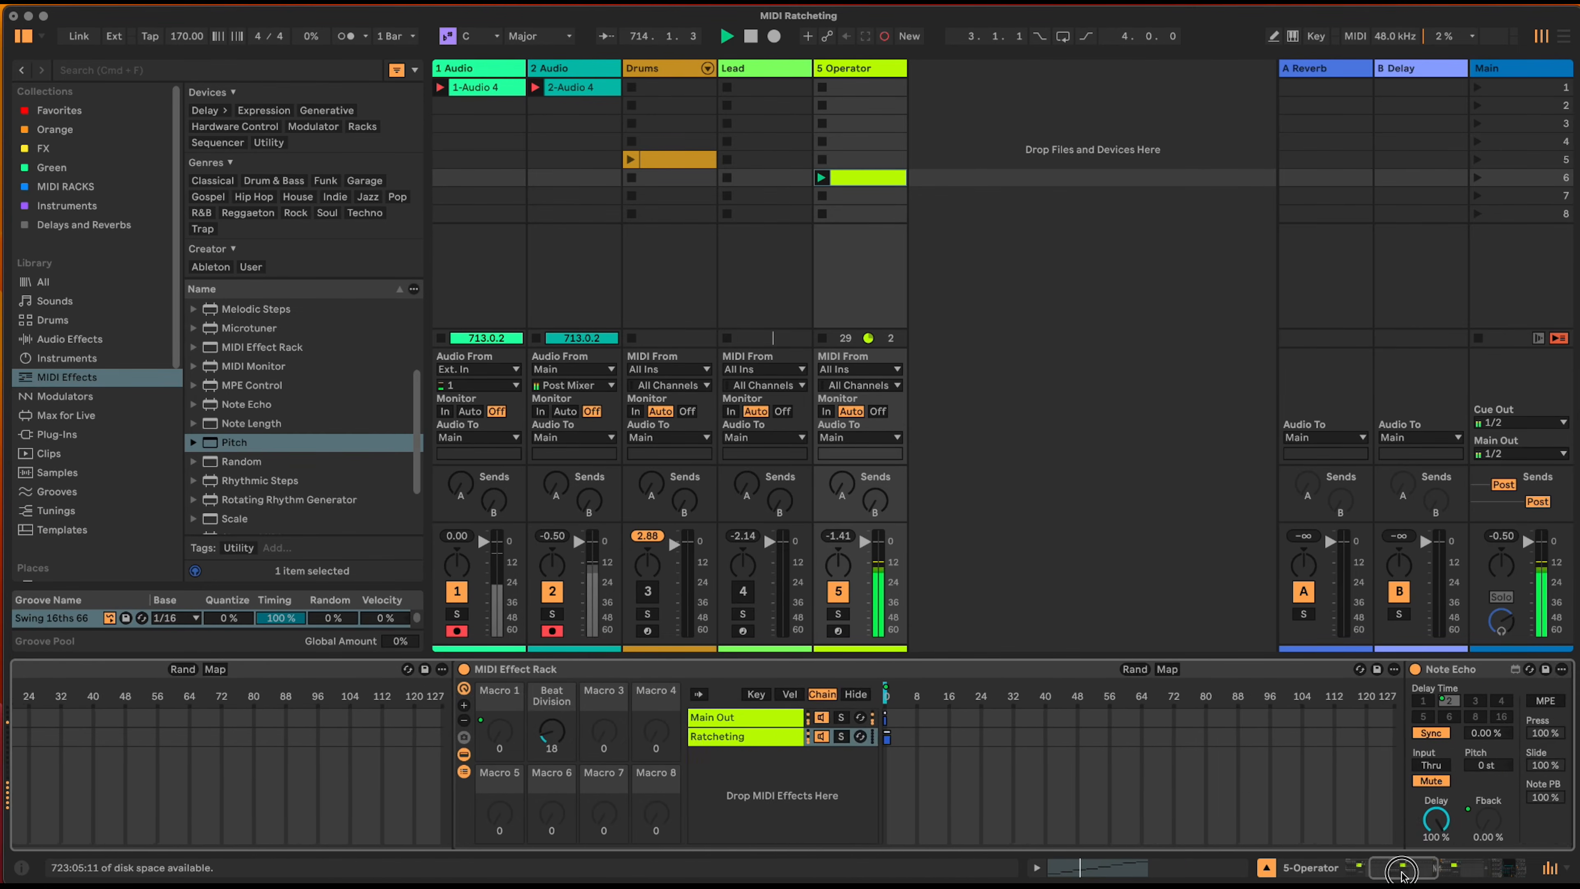
pyautogui.moveTo(1402, 871); pyautogui.dragTo(1380, 871)
pyautogui.rightClick(1063, 734)
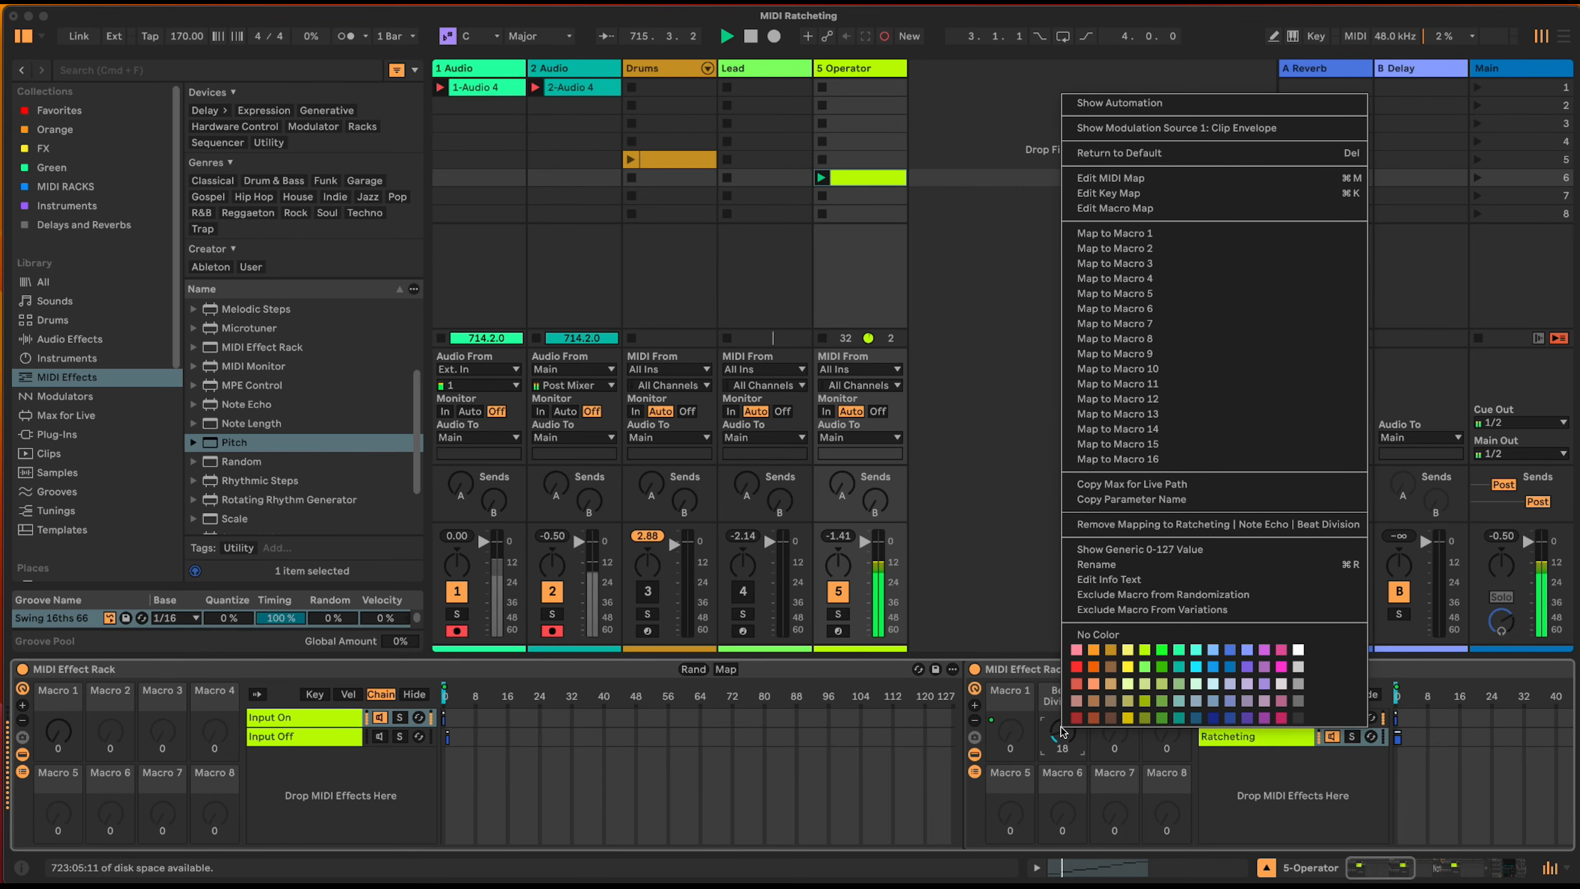
pyautogui.click(1221, 249)
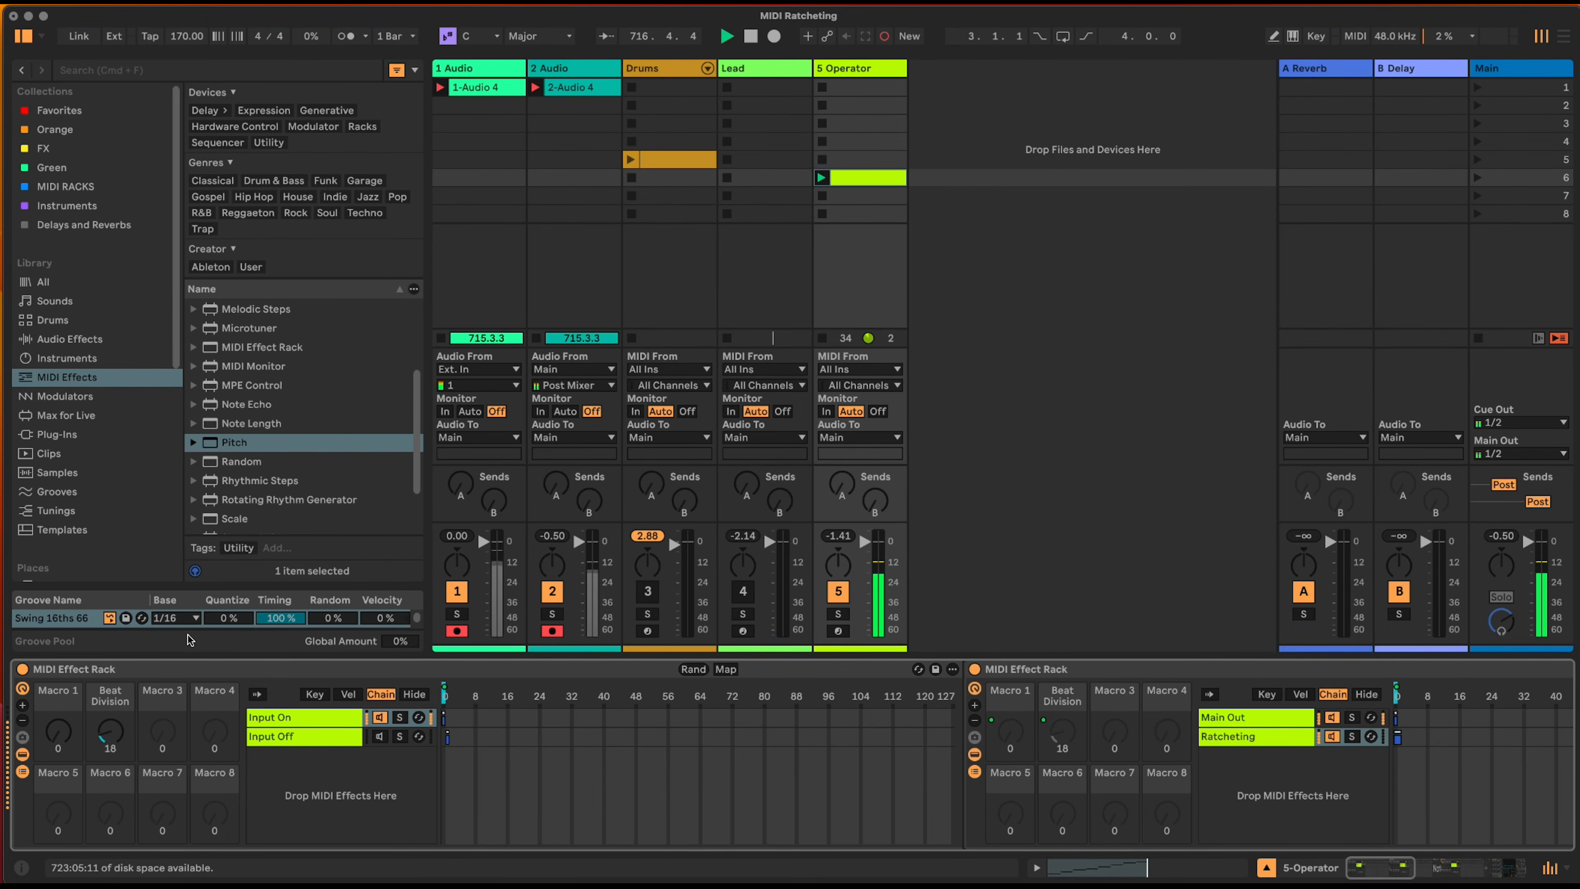
pyautogui.moveTo(107, 735)
pyautogui.mouseDown()
pyautogui.moveTo(107, 704)
pyautogui.moveTo(69, 659)
pyautogui.moveTo(69, 747)
pyautogui.moveTo(103, 781)
pyautogui.moveTo(51, 663)
pyautogui.moveTo(51, 747)
pyautogui.moveTo(106, 724)
pyautogui.mouseUp()
# - Insert Expression Control before the nested rack in the Input On chain, and test the outer Macro 1 at 127 and back at 0
pyautogui.scroll(3, 265, 443)
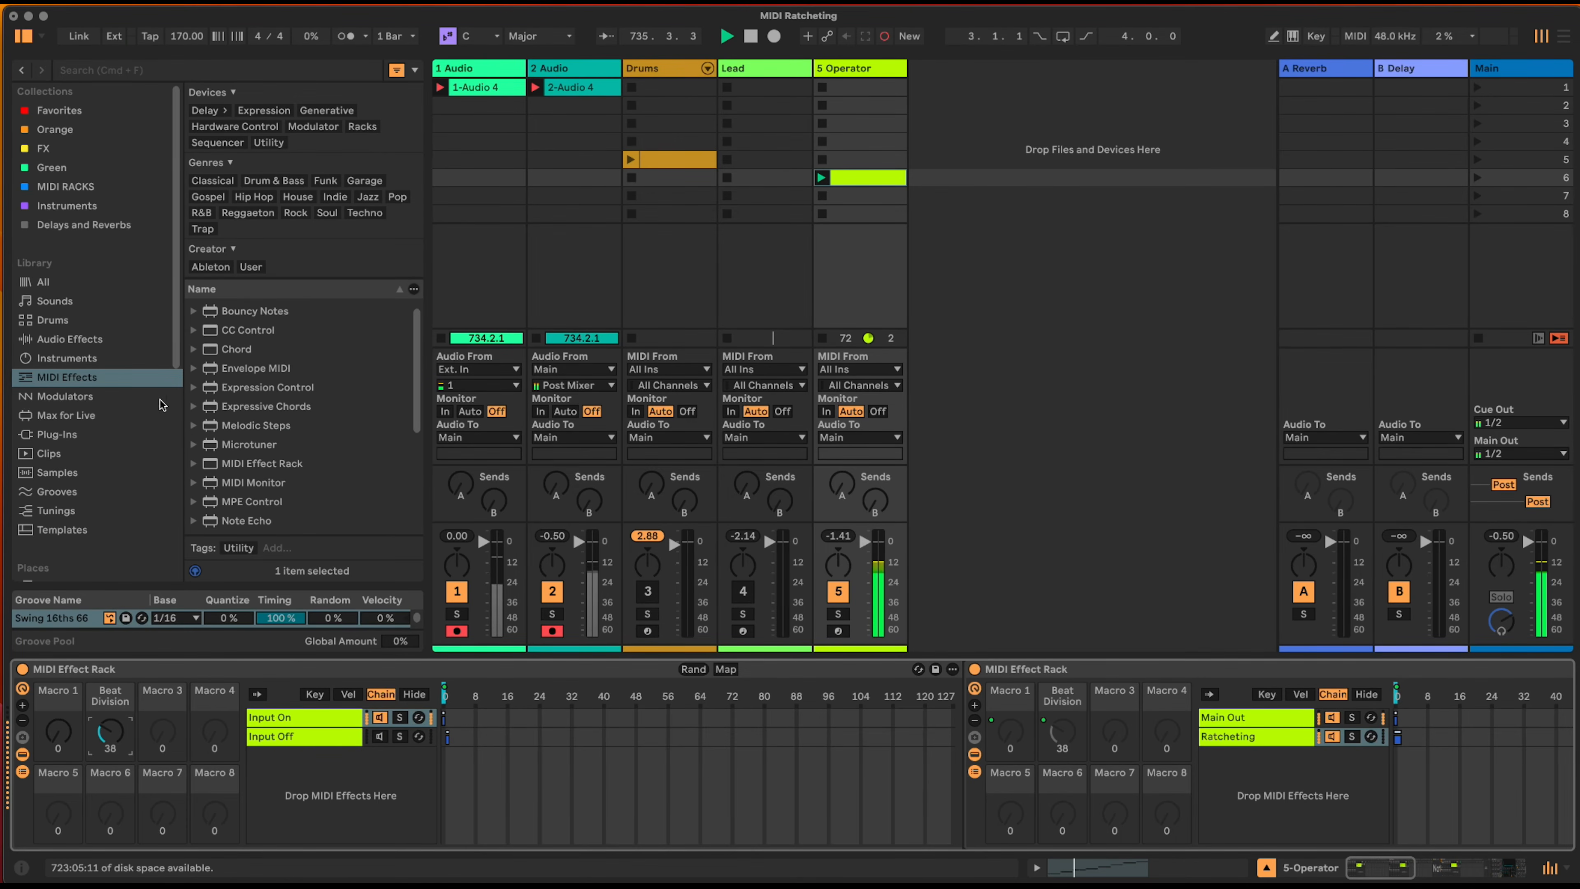
pyautogui.moveTo(267, 386); pyautogui.dragTo(966, 690)
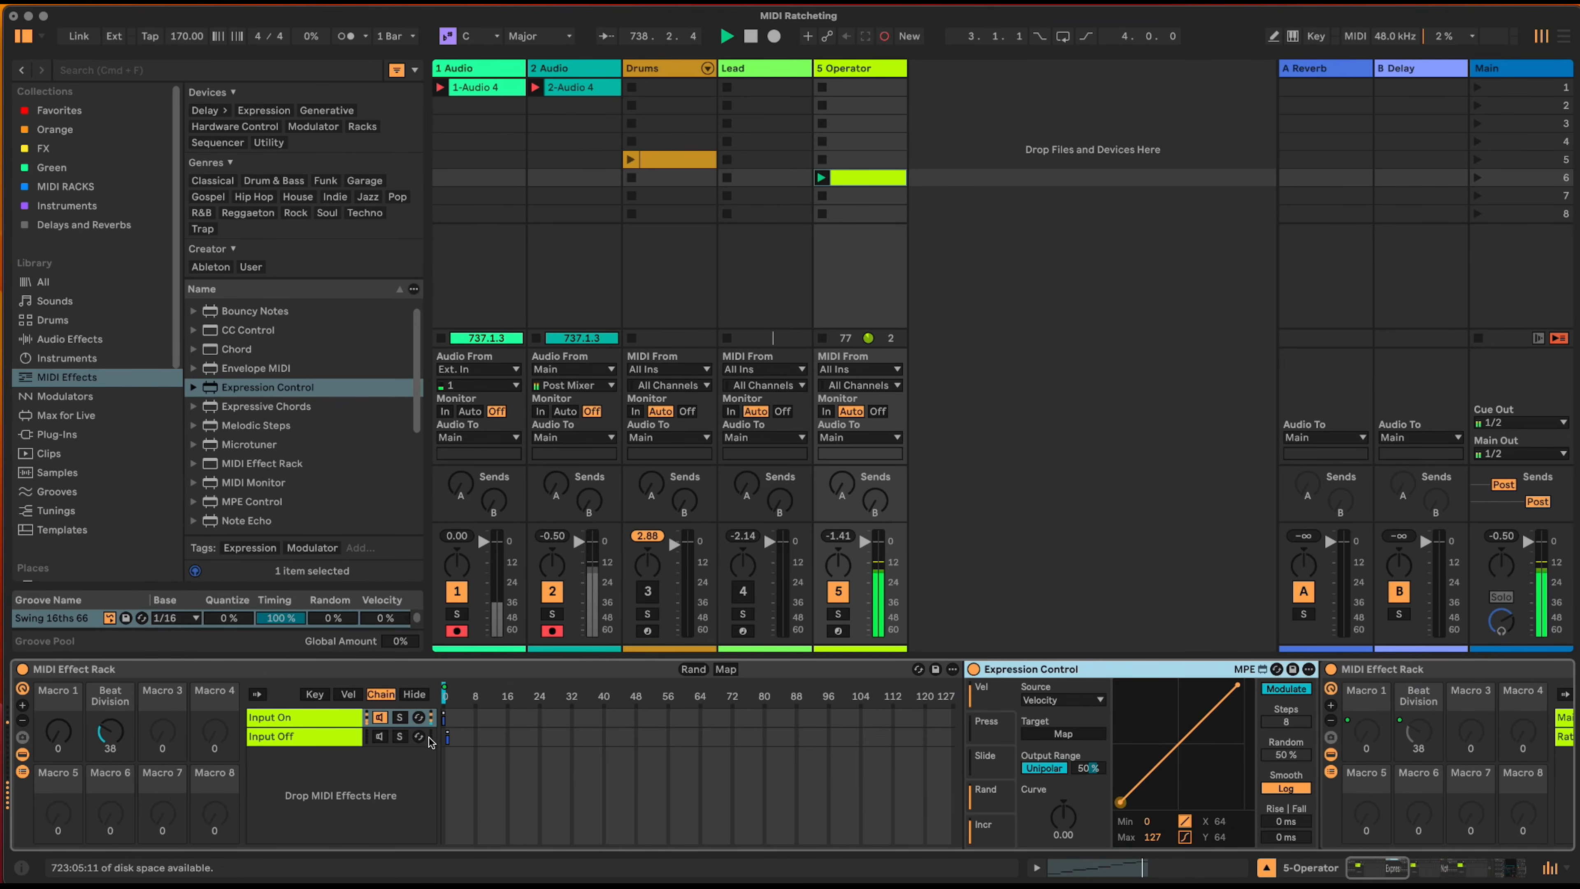
pyautogui.click(297, 721)
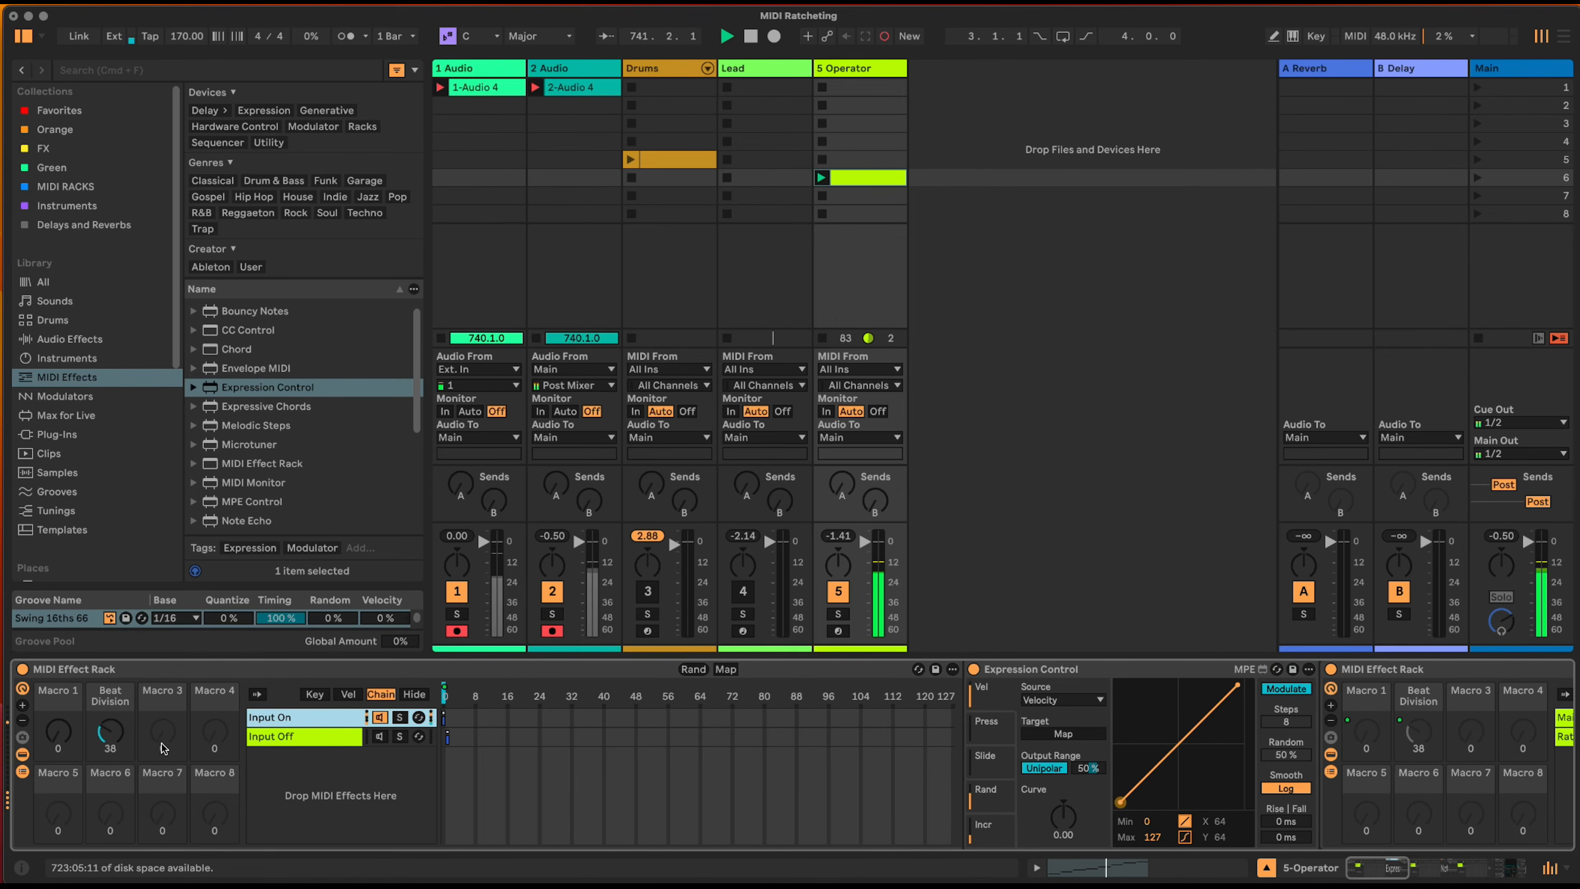
pyautogui.moveTo(66, 738); pyautogui.dragTo(65, 697)
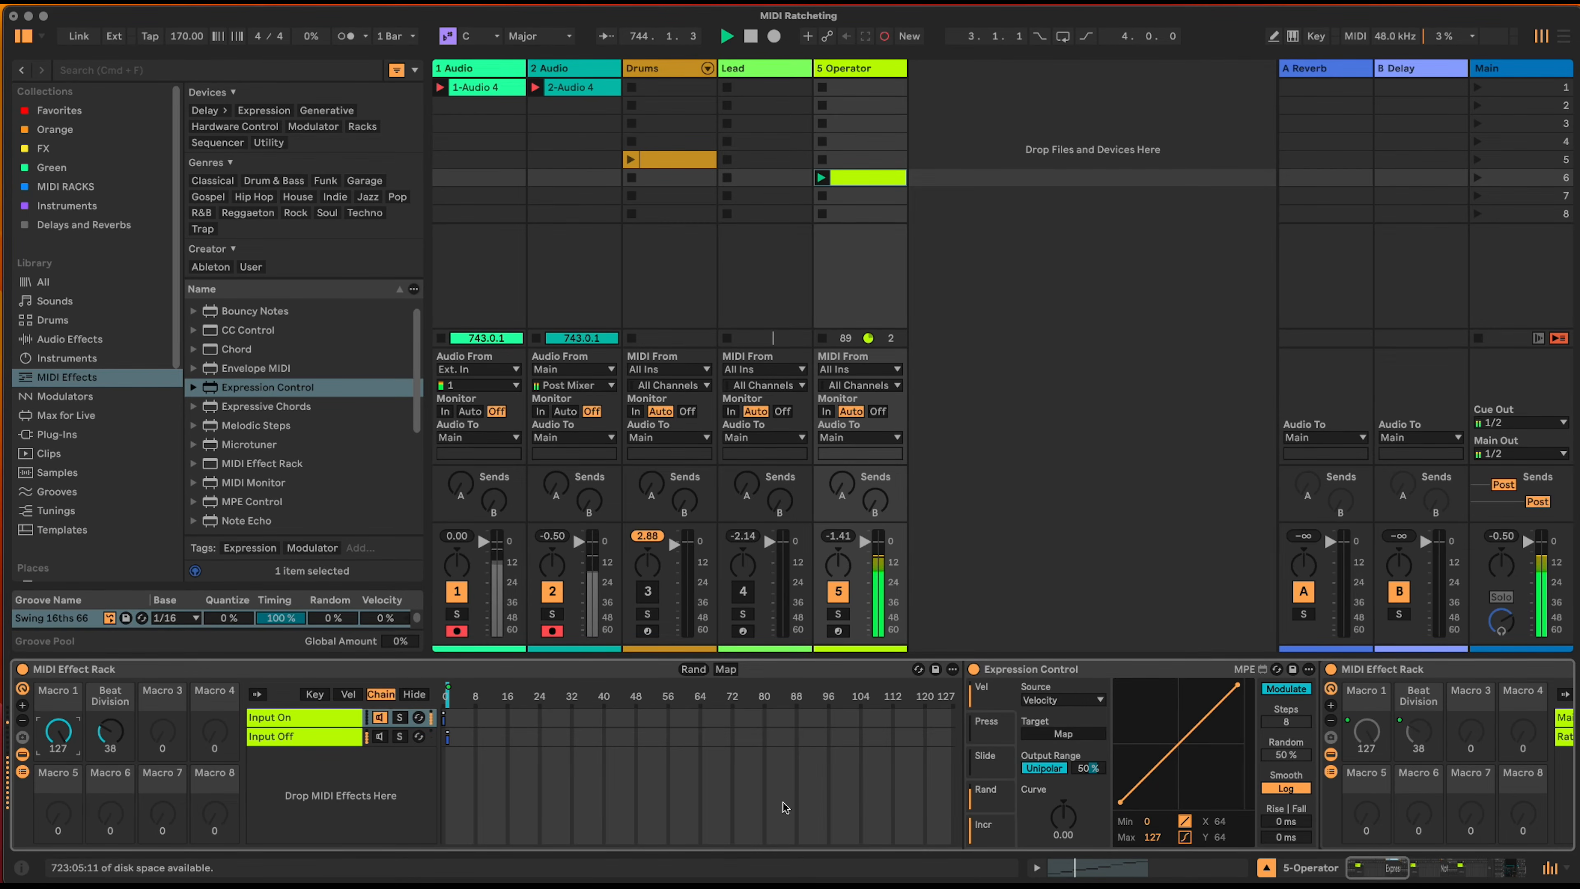
pyautogui.moveTo(59, 731); pyautogui.dragTo(719, 827)
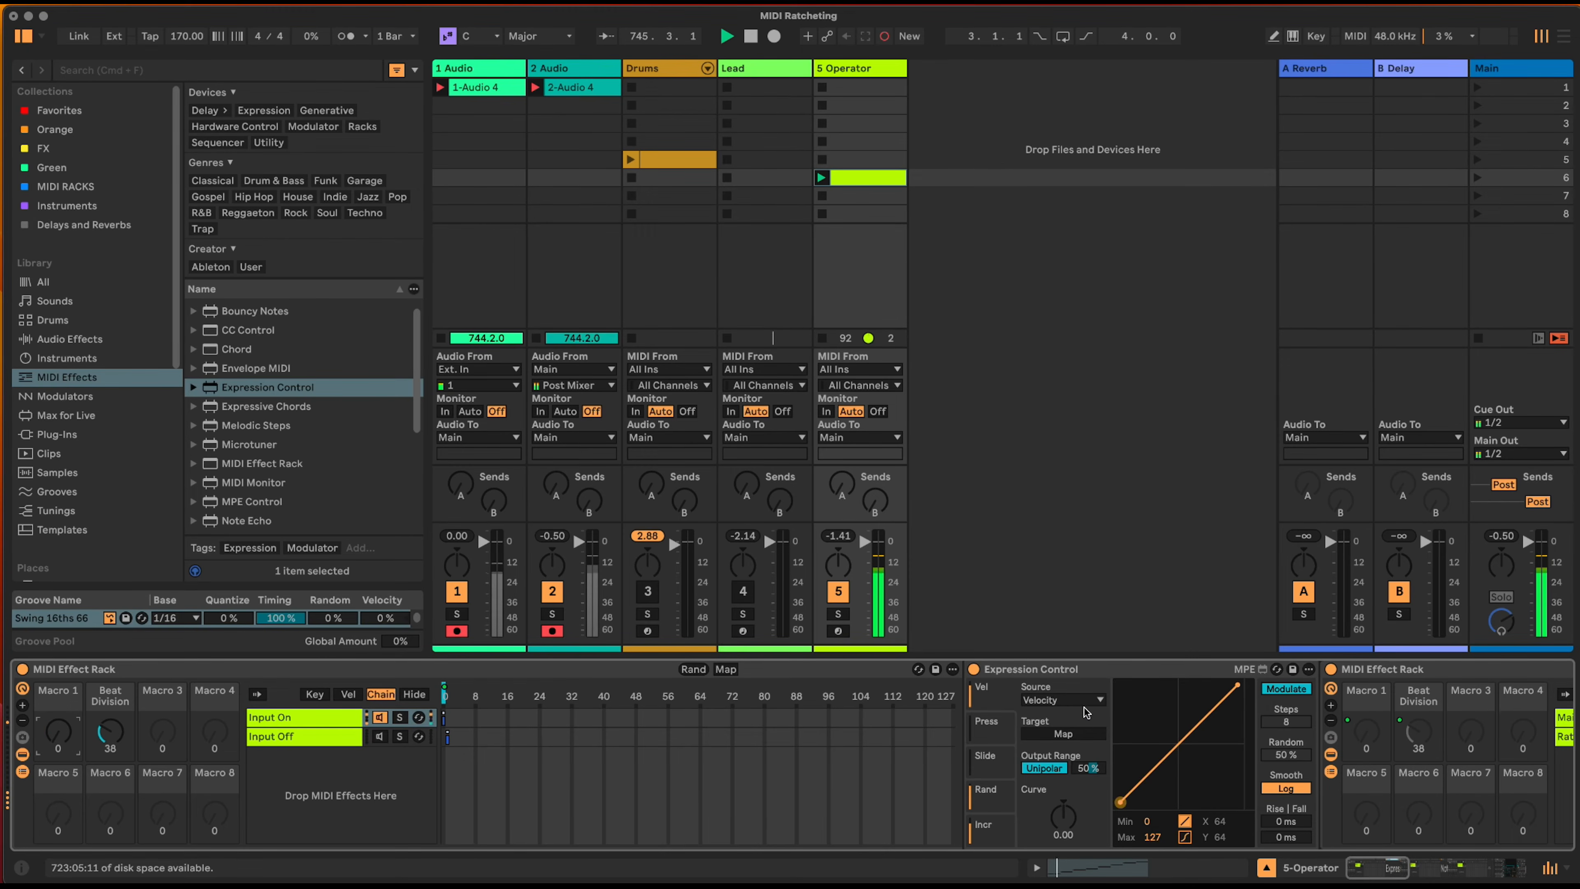
# - Configure Expression Control with Random as source, Bipolar output range, Random at 100 % and Smooth set to Lin
pyautogui.click(1082, 700)
pyautogui.click(1068, 813)
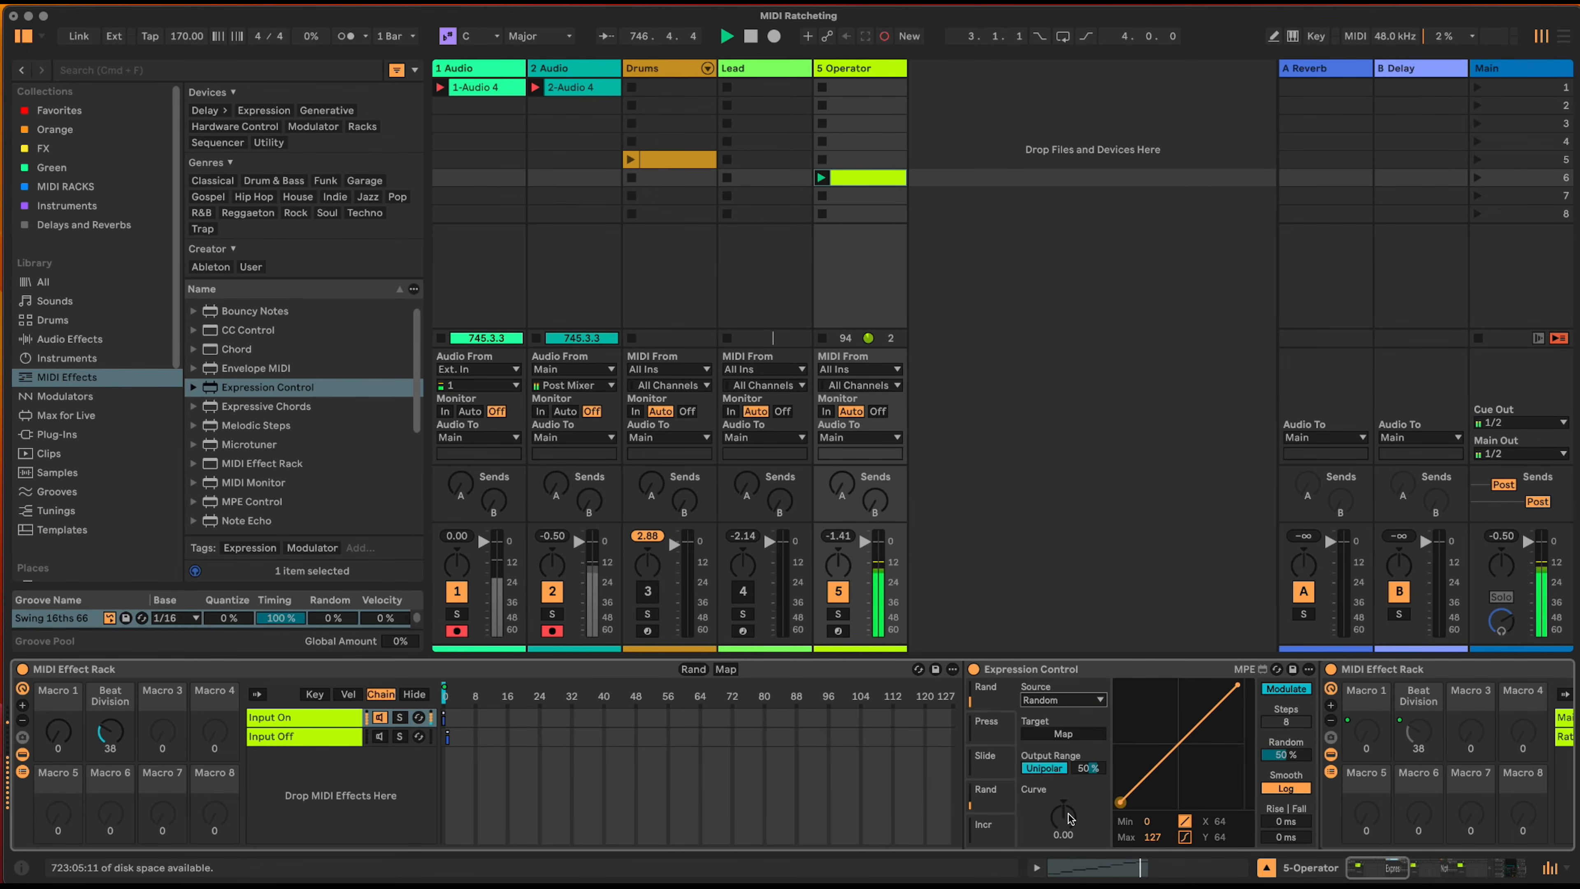
pyautogui.click(1061, 769)
pyautogui.moveTo(1280, 755); pyautogui.dragTo(1226, 500)
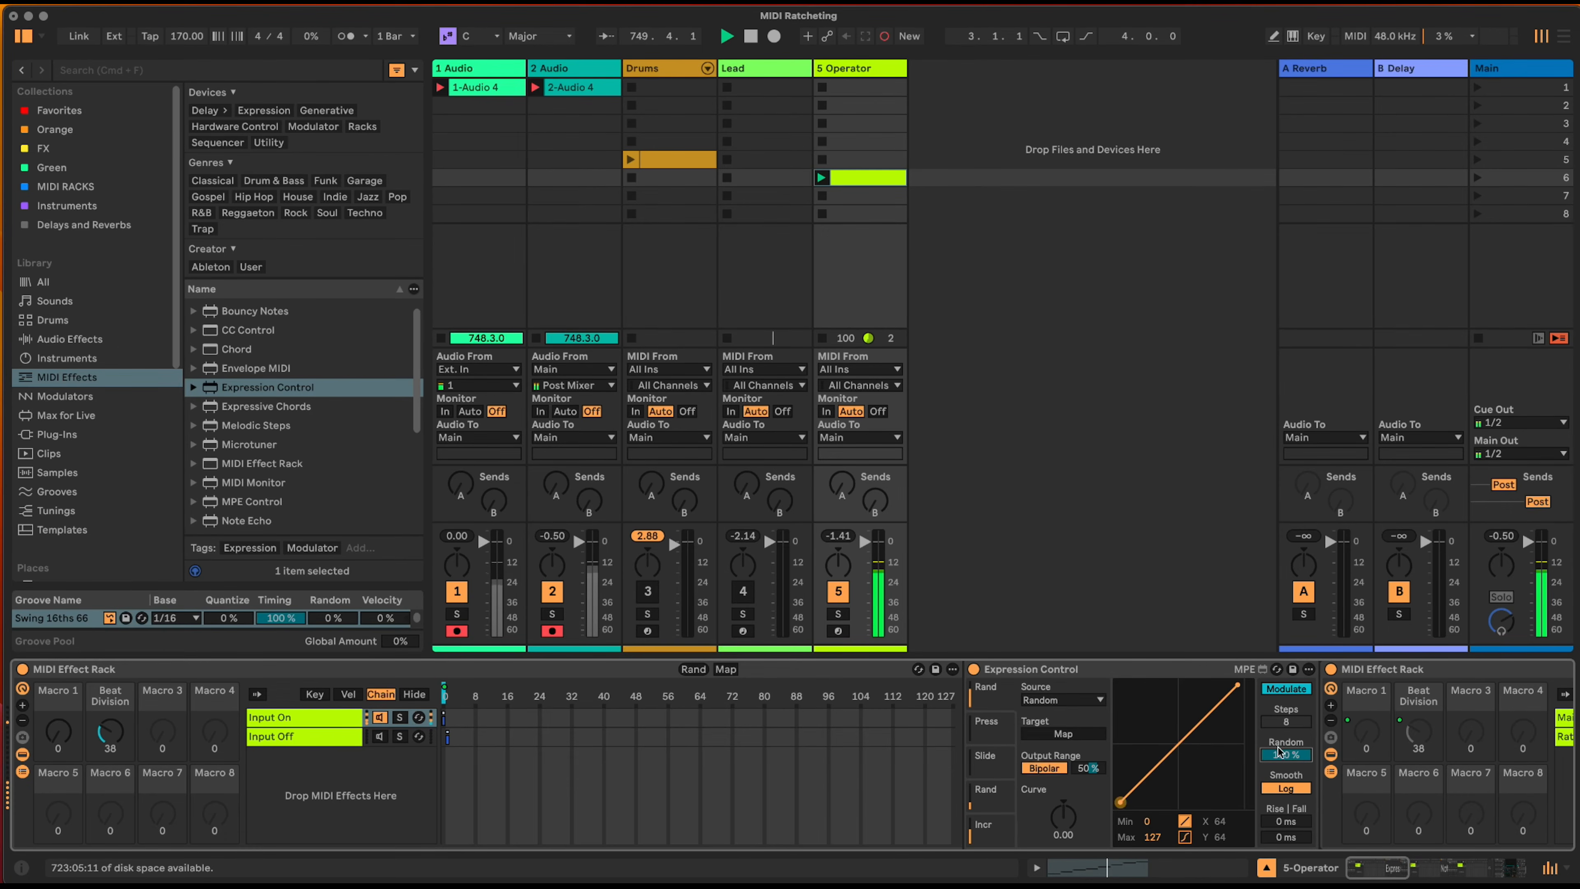
pyautogui.click(1282, 788)
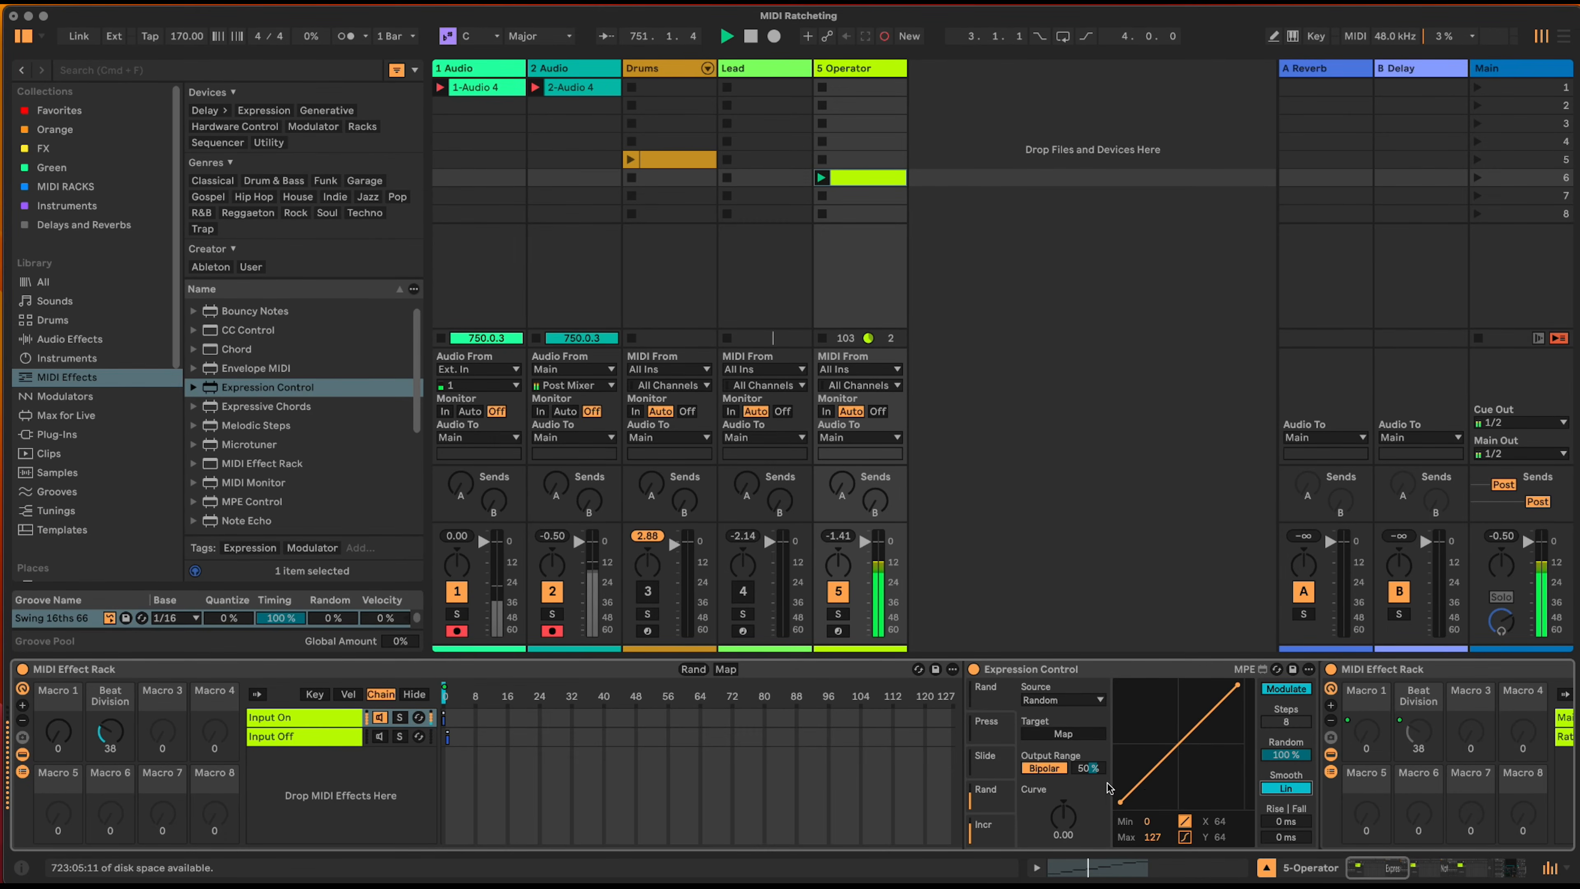
# - Target Expression Control at the outer rack's Beat Division macro and audition the effect by raising and lowering Macro 1
pyautogui.click(1065, 735)
pyautogui.click(112, 735)
pyautogui.moveTo(61, 738); pyautogui.dragTo(60, 614)
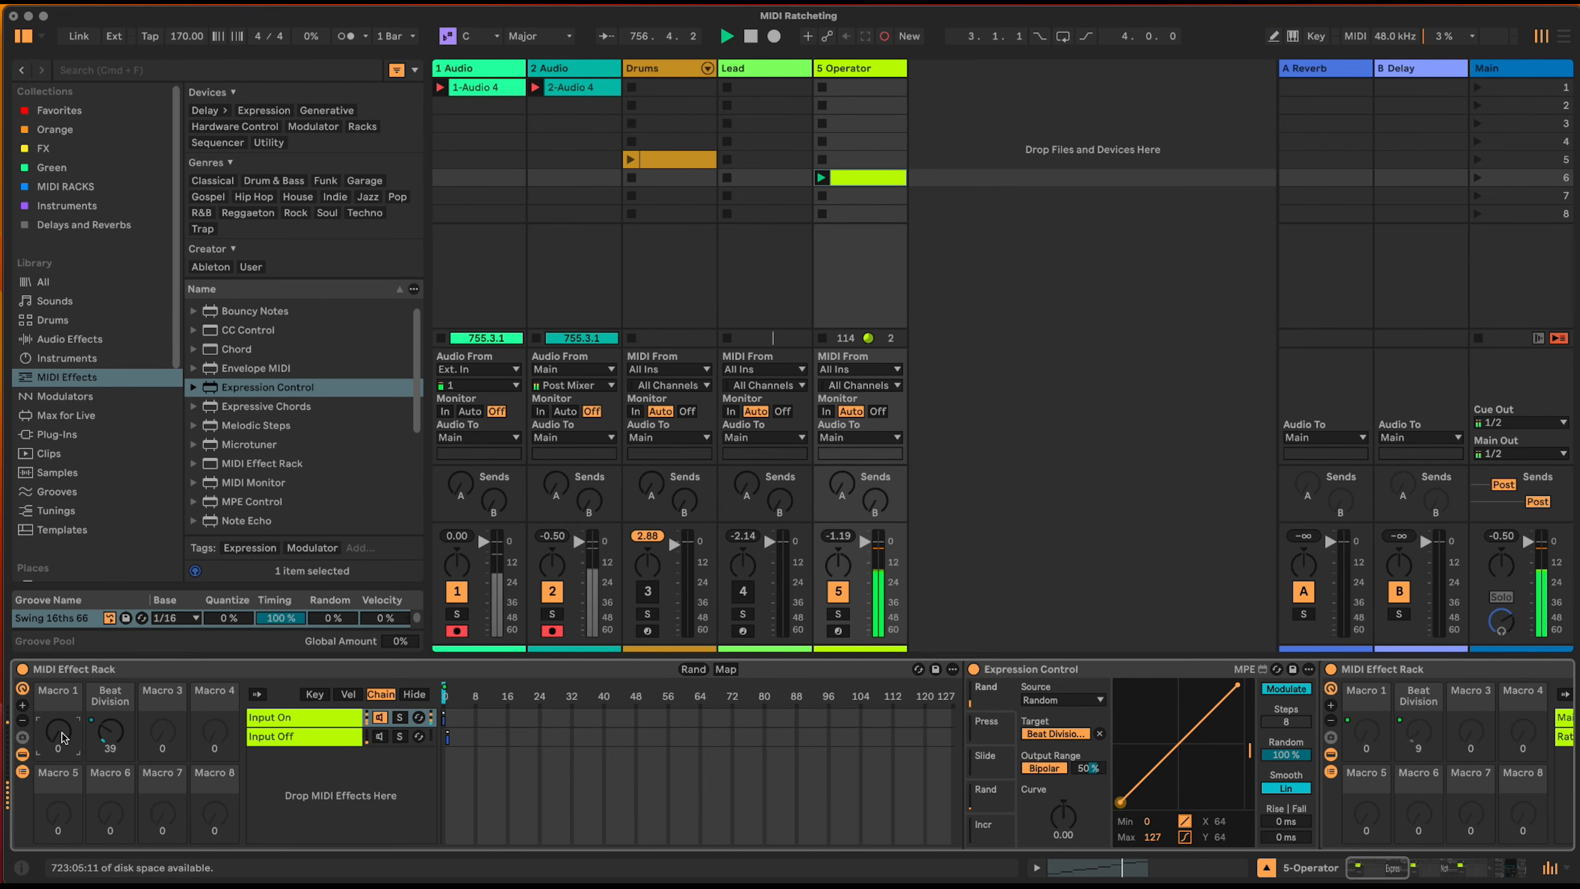
pyautogui.moveTo(62, 731); pyautogui.dragTo(62, 855)
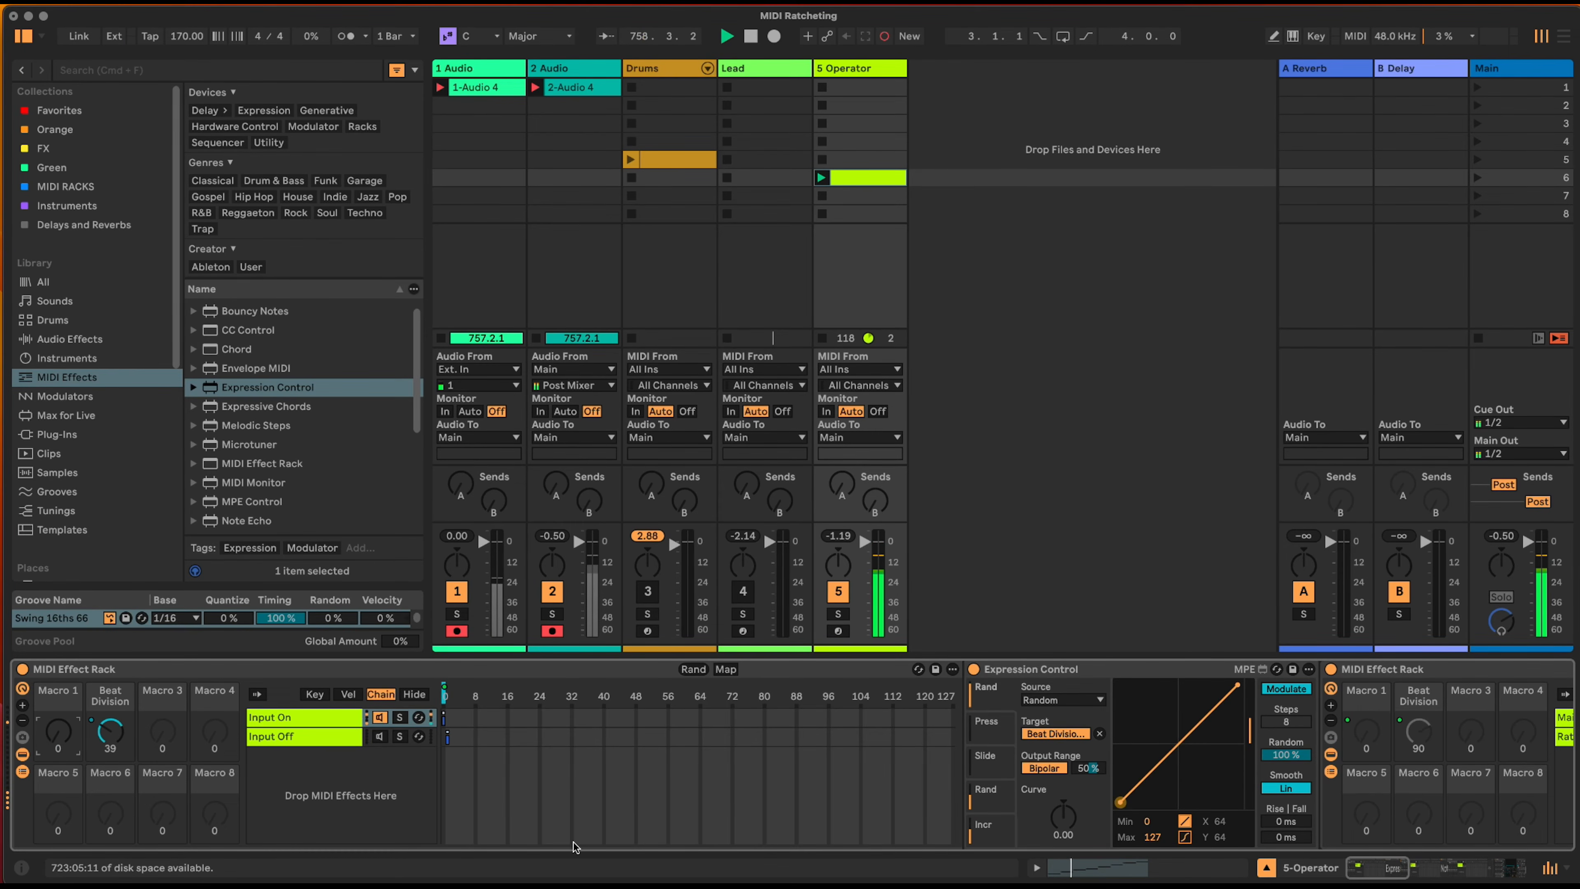
# - Map Expression Control's Max value to the outer rack's Macro 3 and rename that macro BD Rnd Amnt
pyautogui.rightClick(1152, 836)
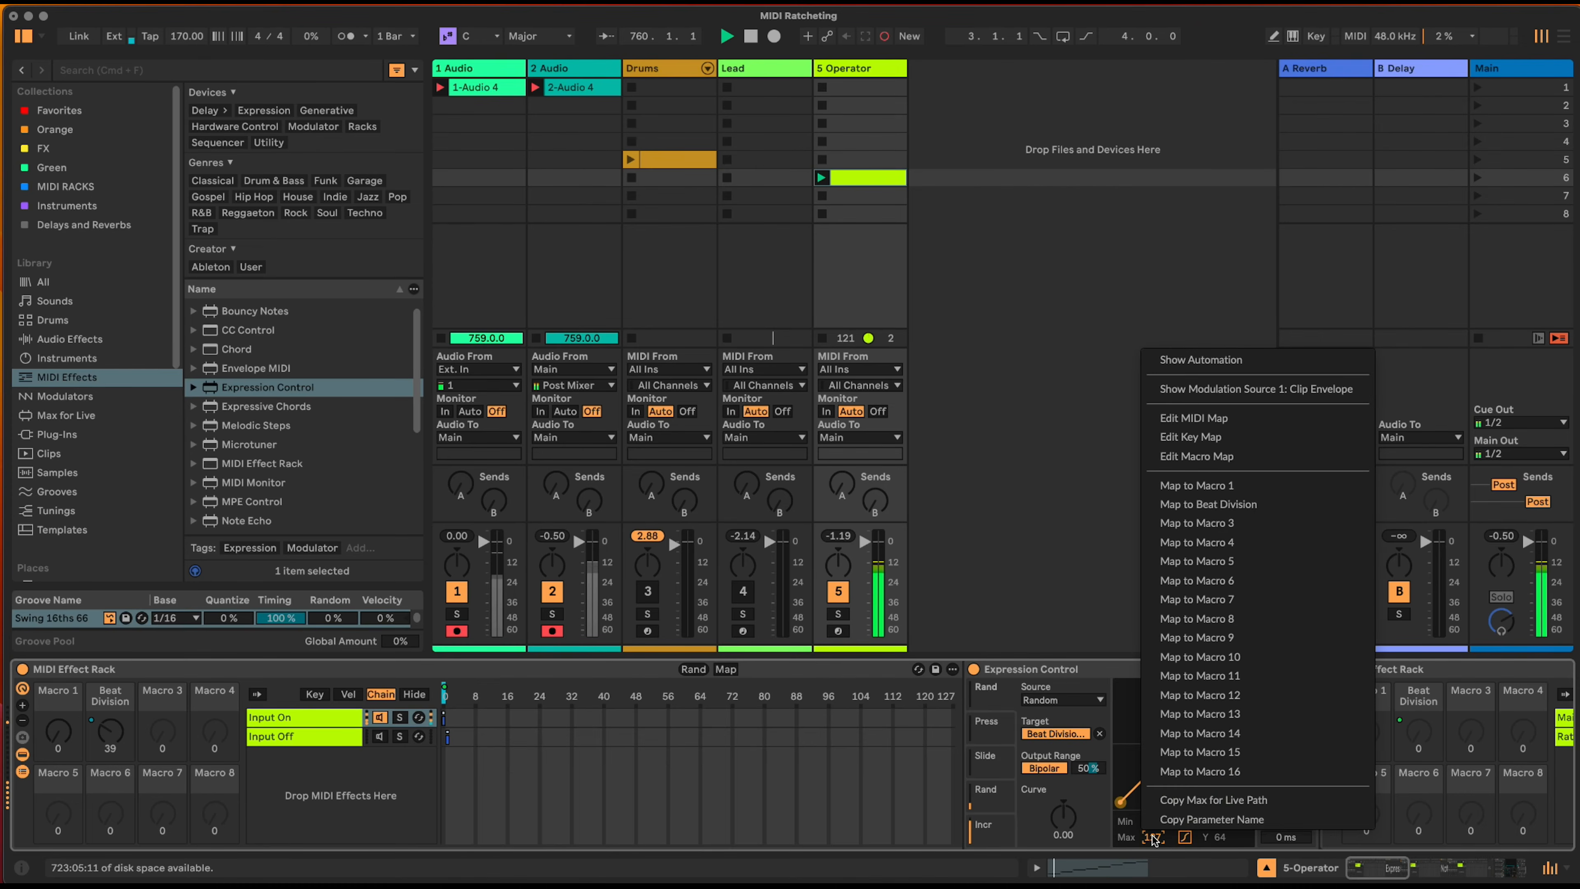
pyautogui.click(1293, 523)
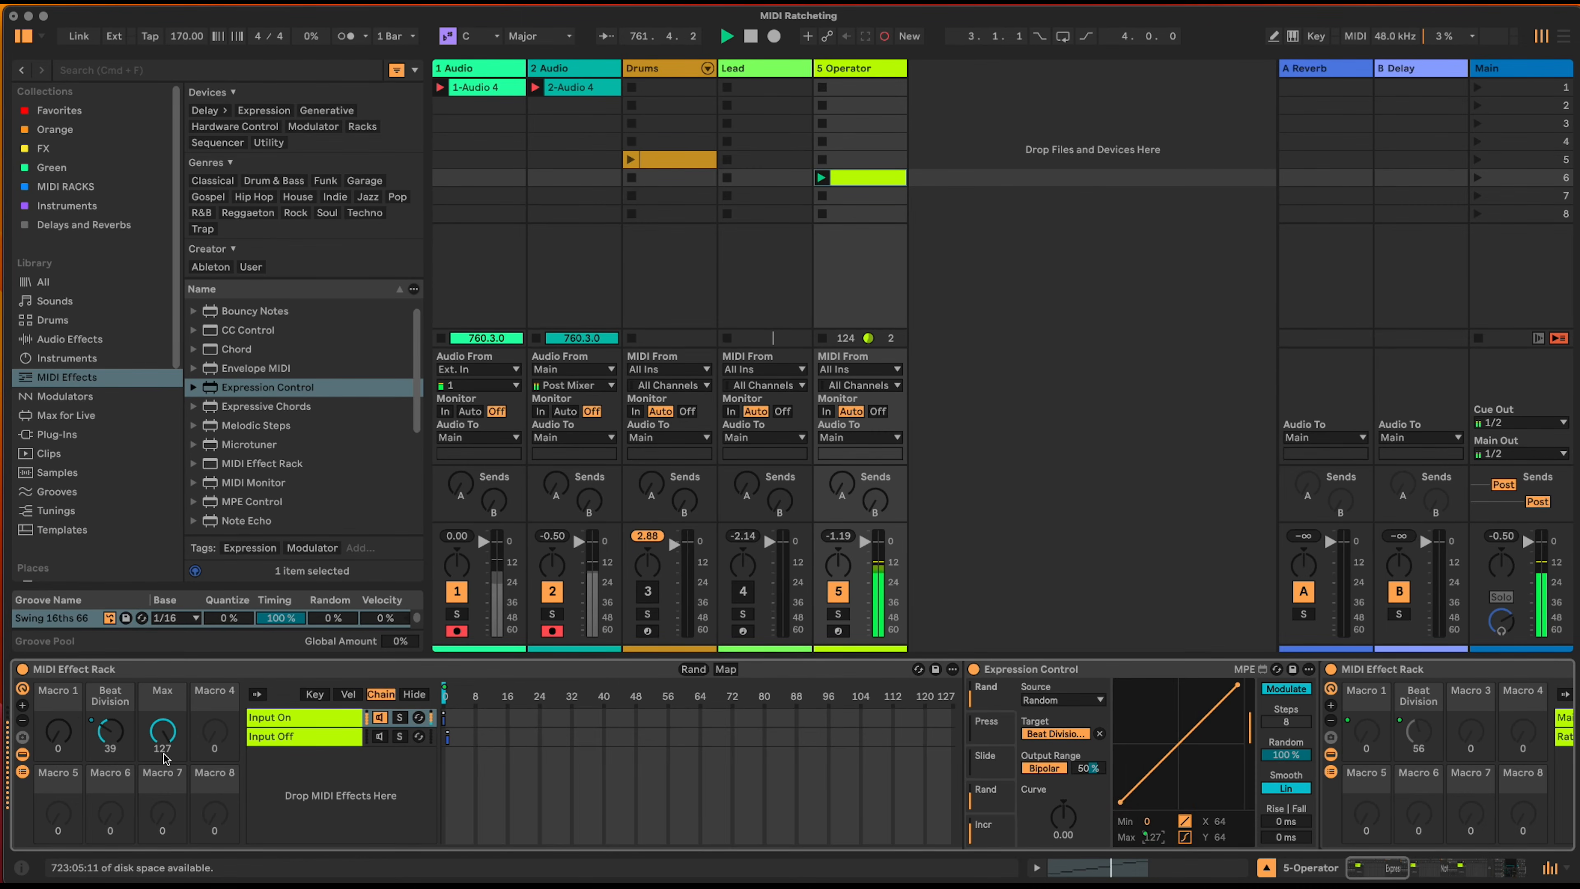
pyautogui.click(169, 695)
pyautogui.press('super+r')
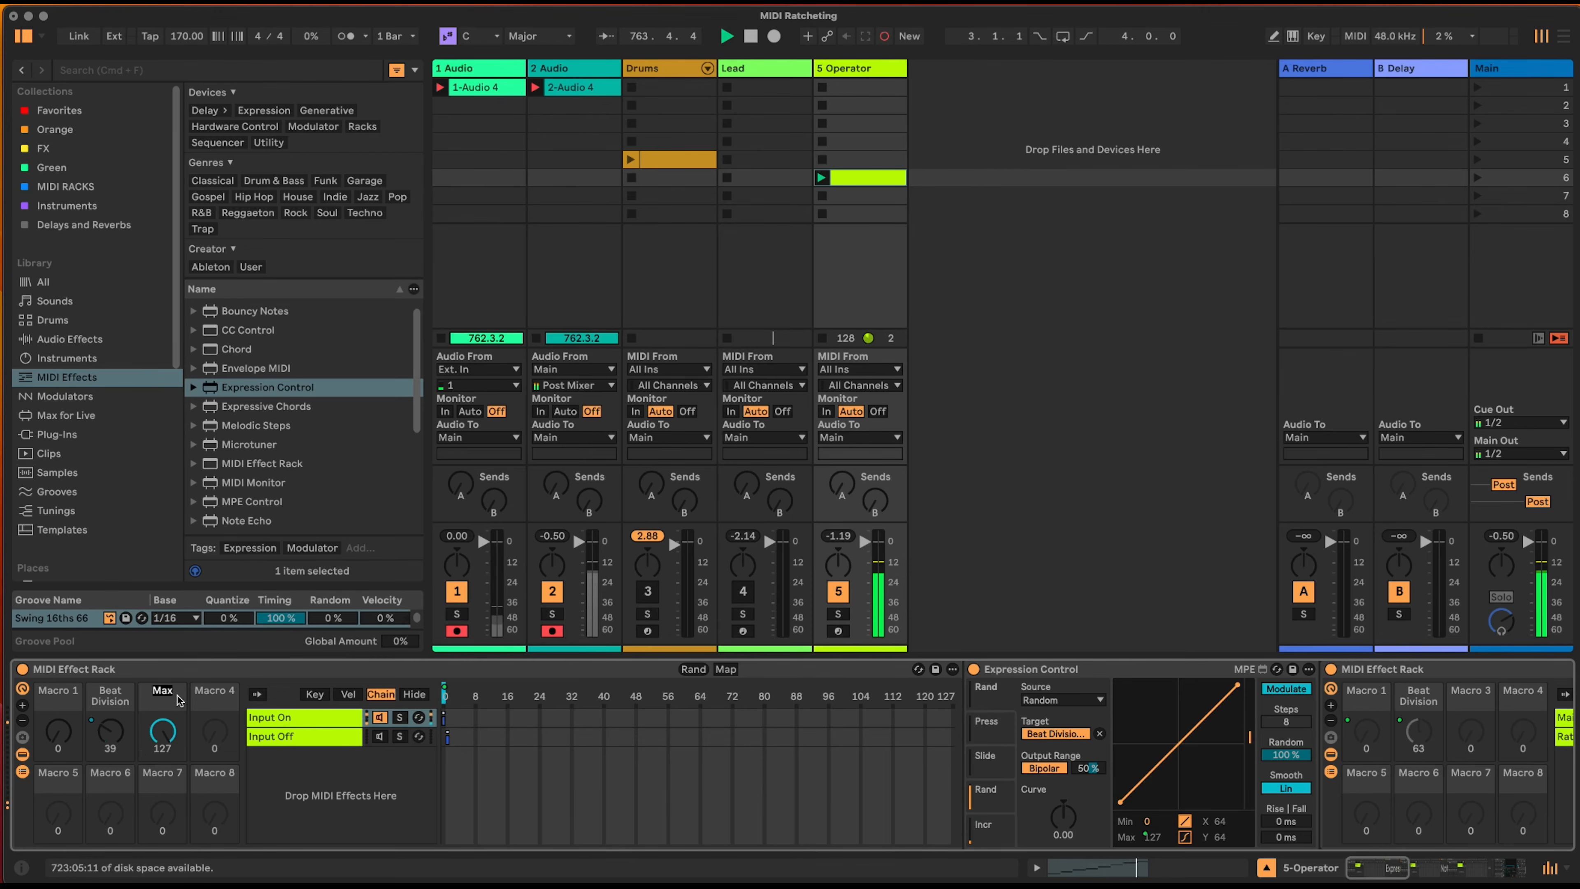
pyautogui.write('BD Rnd')
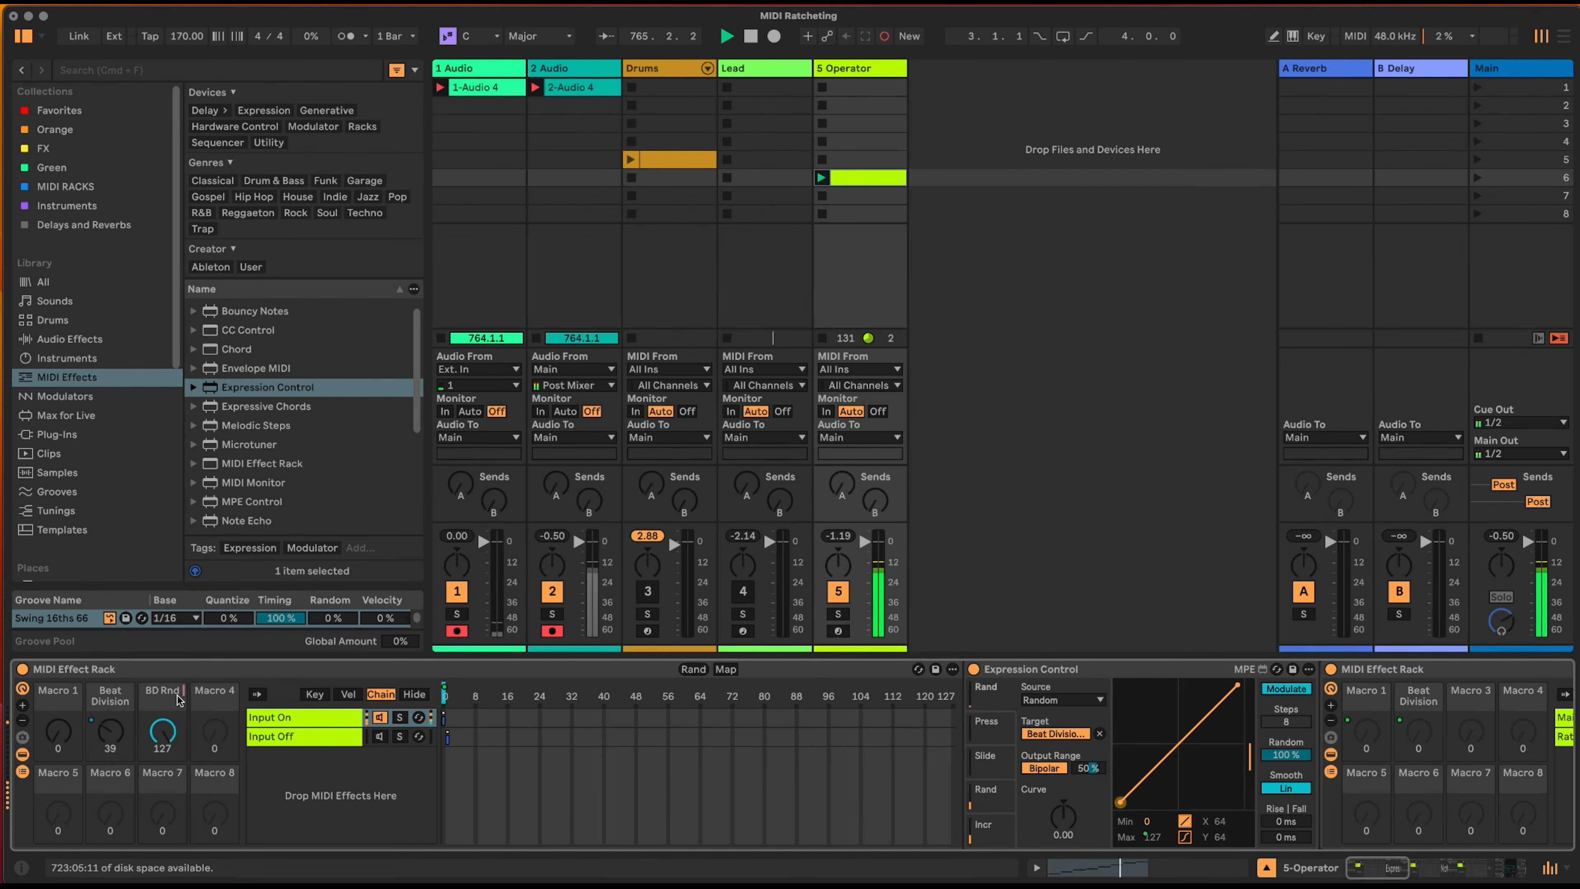
pyautogui.write(' Amnt')
pyautogui.press('Return')
# - Audition BD Rnd Amnt from 0 up to 48 with Macro 1 at 127, and return Macro 1 to 0
pyautogui.moveTo(166, 732); pyautogui.dragTo(165, 738)
pyautogui.moveTo(67, 729); pyautogui.dragTo(66, 726)
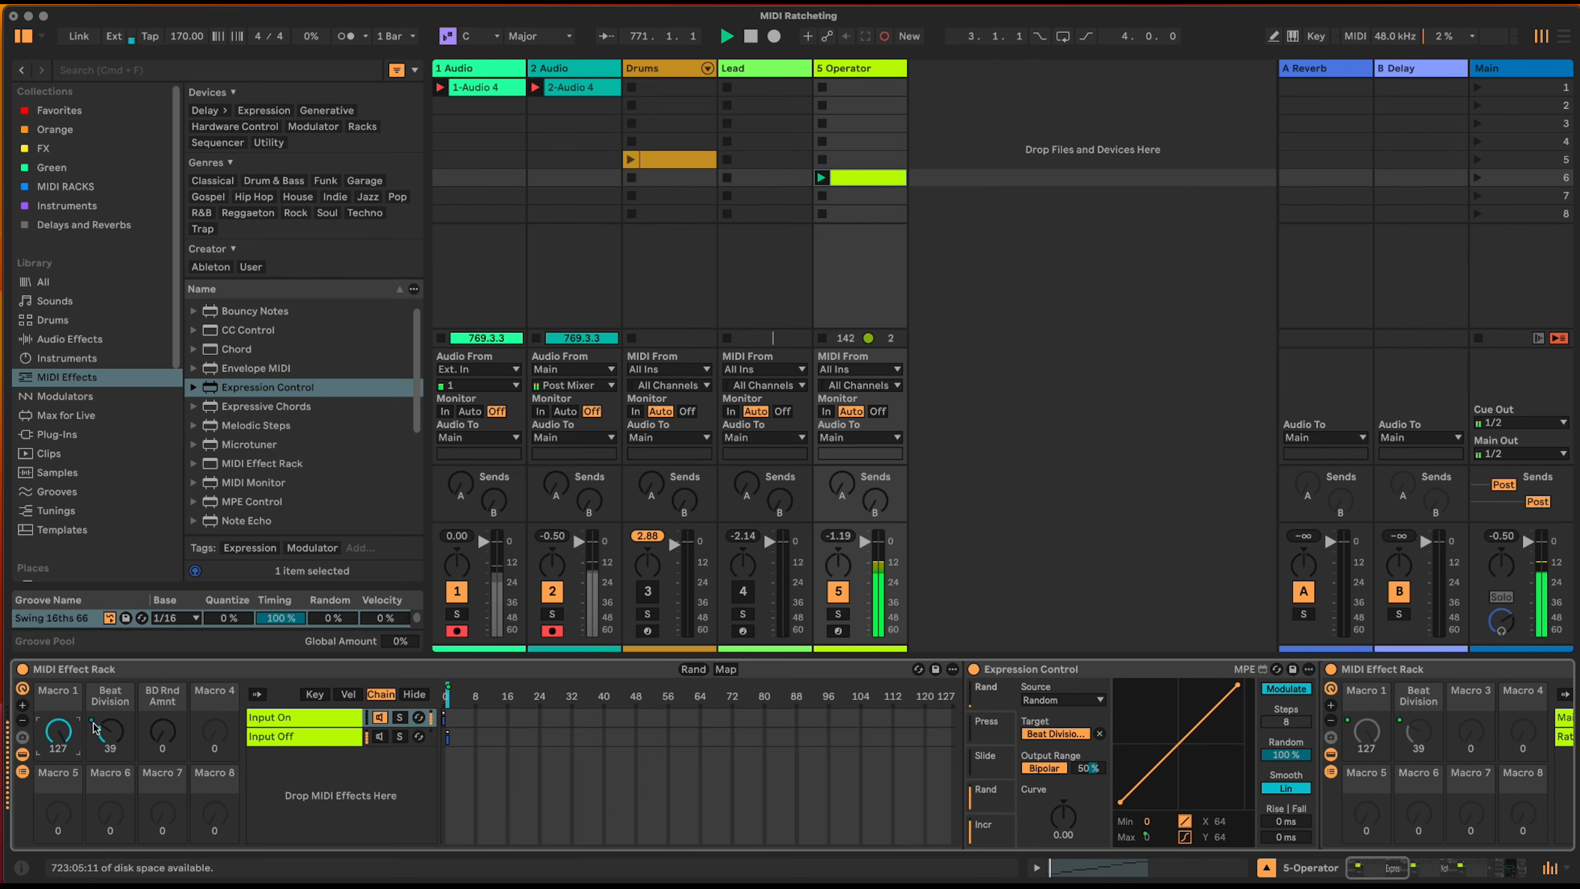
pyautogui.moveTo(163, 734); pyautogui.dragTo(163, 715)
pyautogui.click(48, 733)
pyautogui.moveTo(49, 733); pyautogui.dragTo(48, 816)
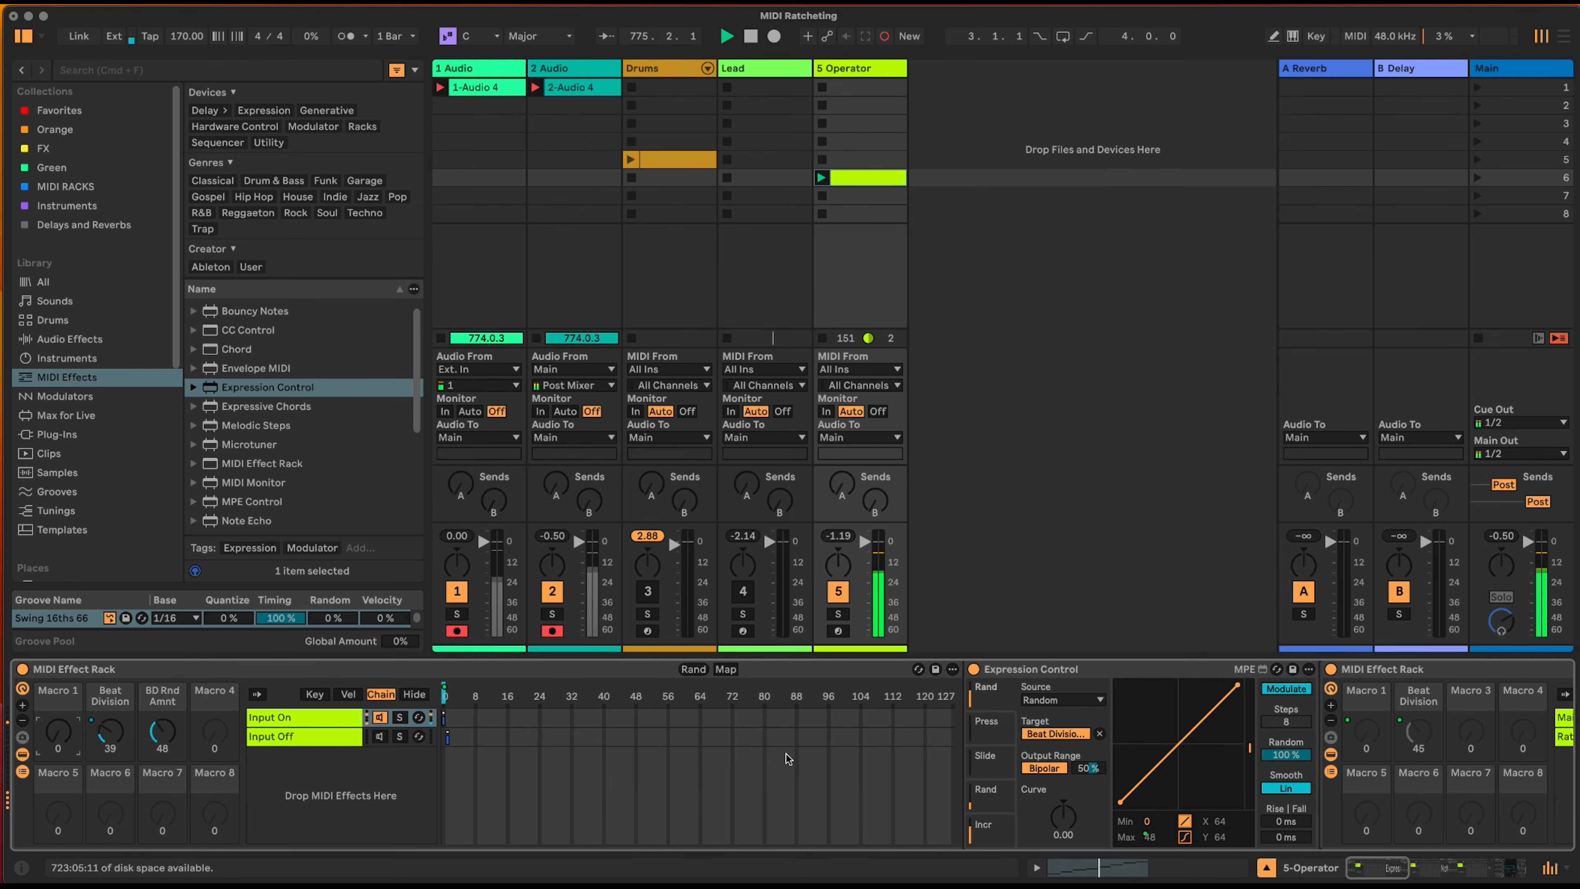
# - Fold Expression Control and turn the outer rack's Macro 1 up to 127
pyautogui.doubleClick(1017, 671)
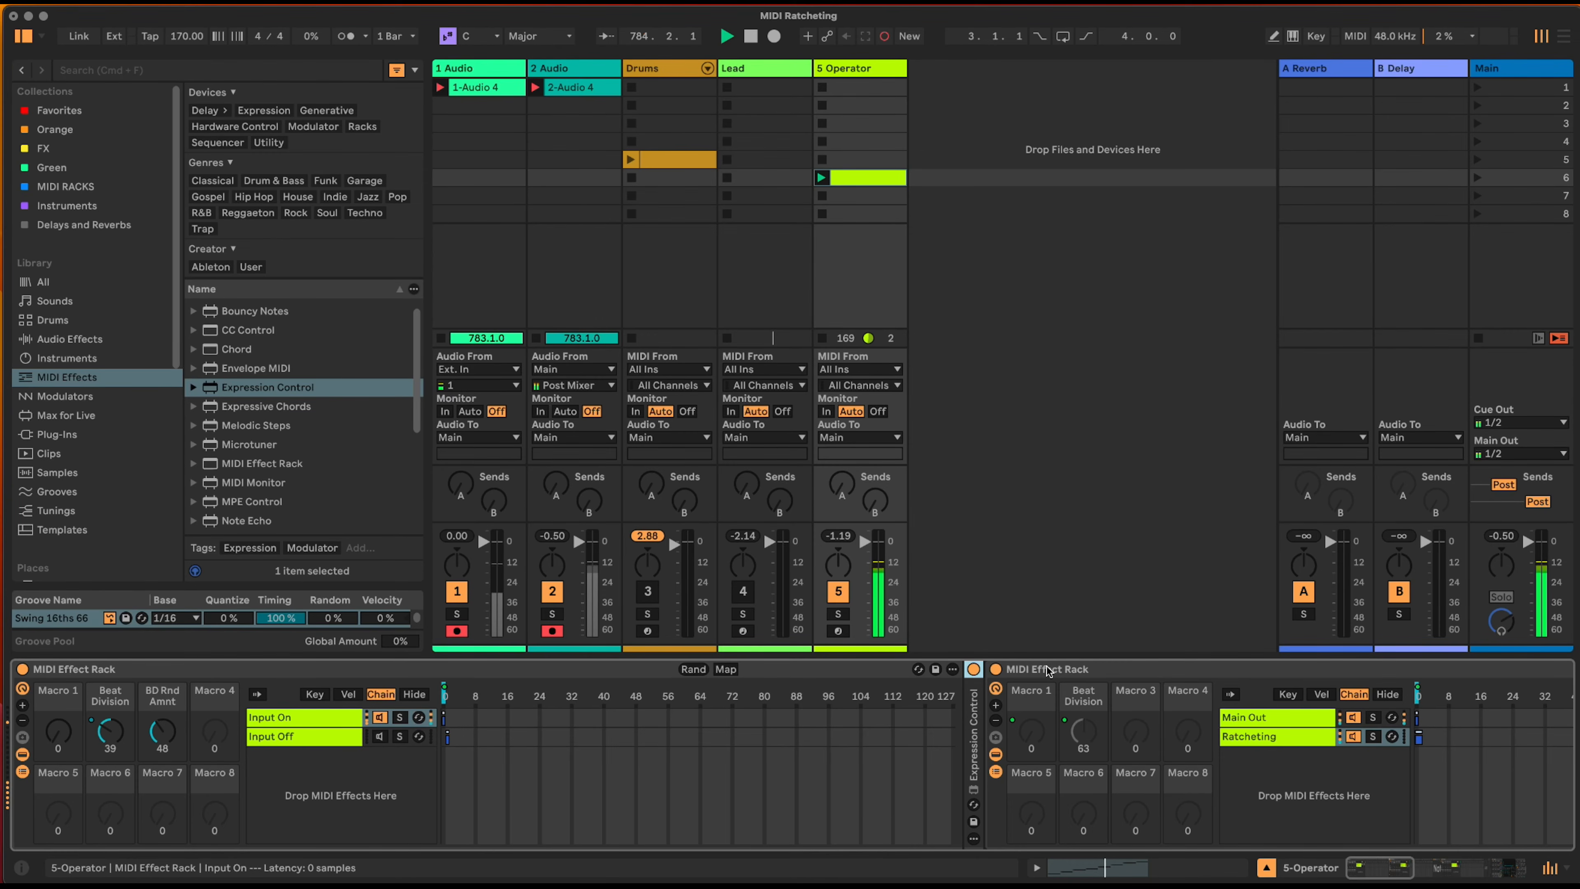
pyautogui.click(1241, 738)
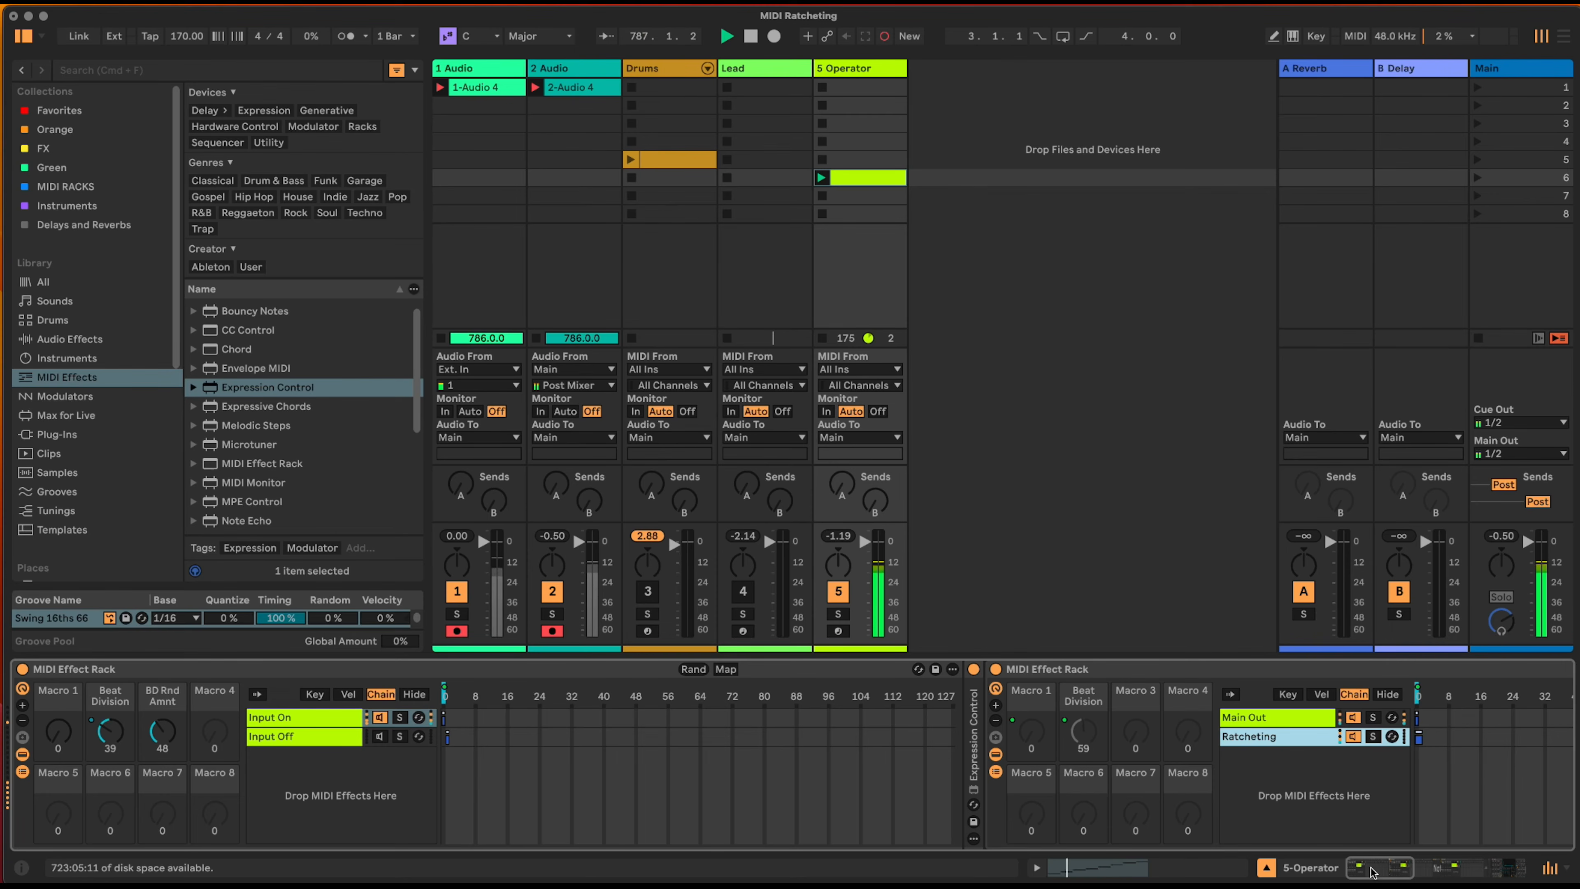
pyautogui.moveTo(58, 730); pyautogui.dragTo(58, 653)
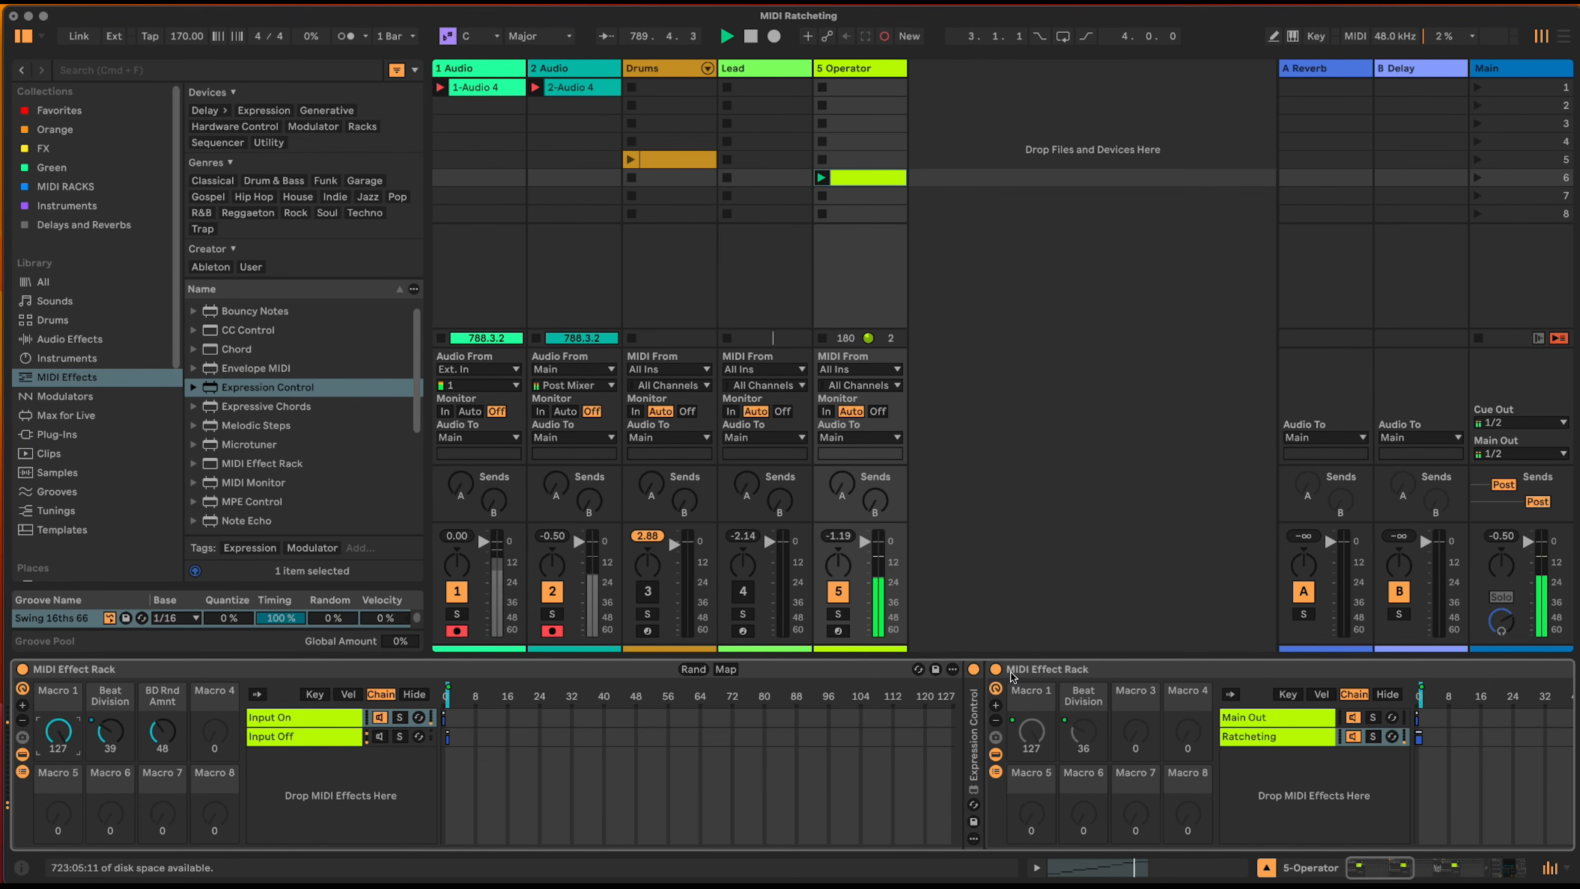
# - Insert the Random MIDI effect directly after Note Echo in the Ratcheting chain and set its Chance to 100 %
pyautogui.click(1257, 739)
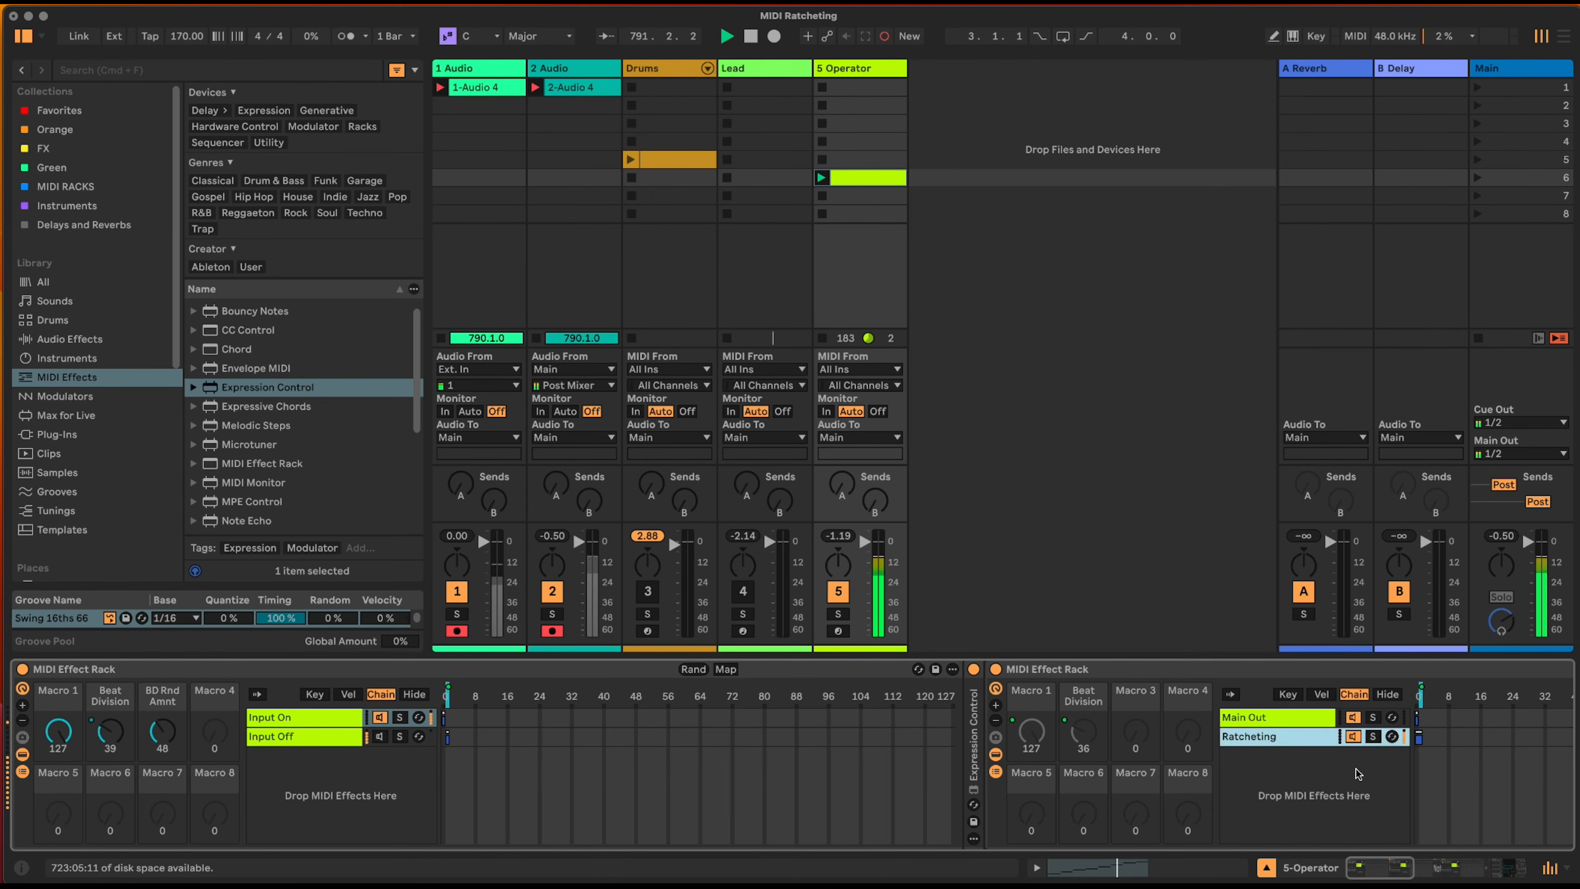
pyautogui.moveTo(1357, 861); pyautogui.dragTo(1397, 860)
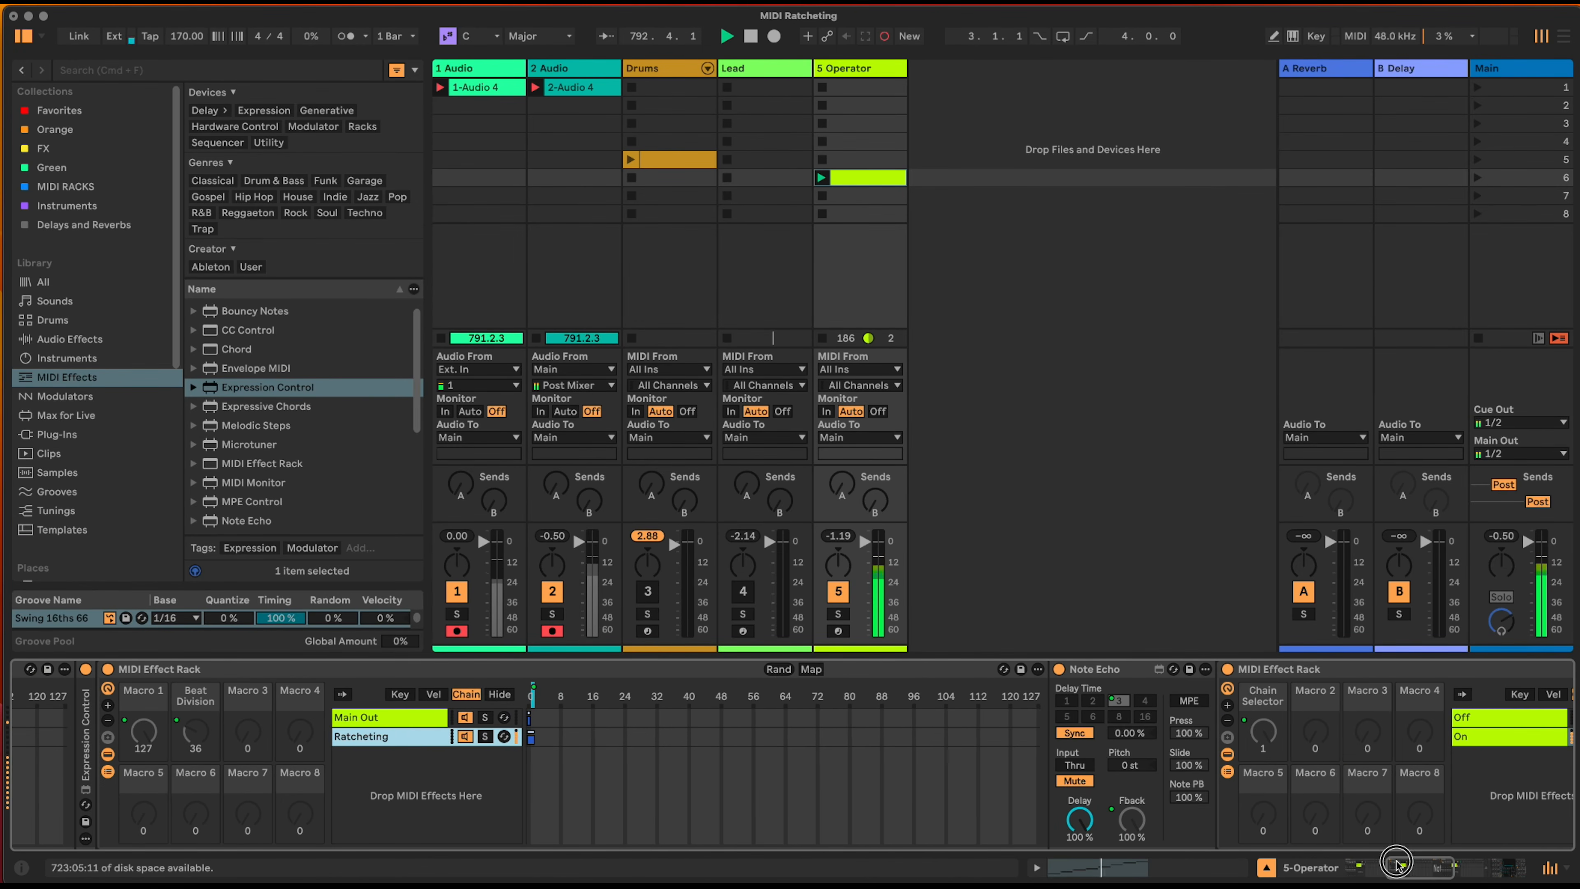
pyautogui.click(1160, 664)
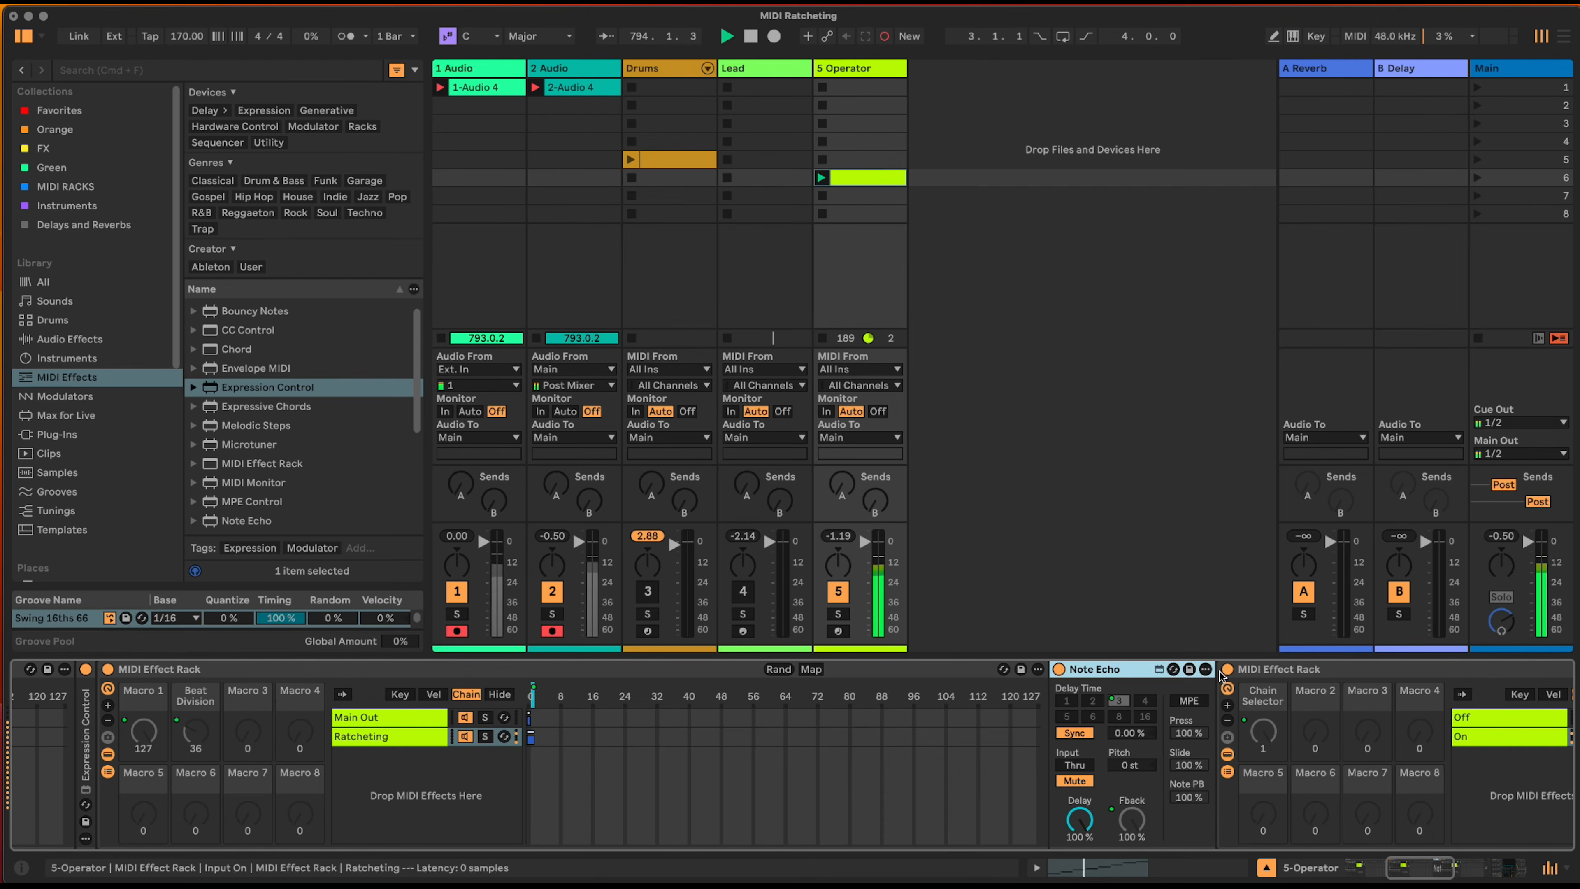
pyautogui.scroll(-5, 360, 449)
pyautogui.moveTo(243, 480); pyautogui.dragTo(1214, 669)
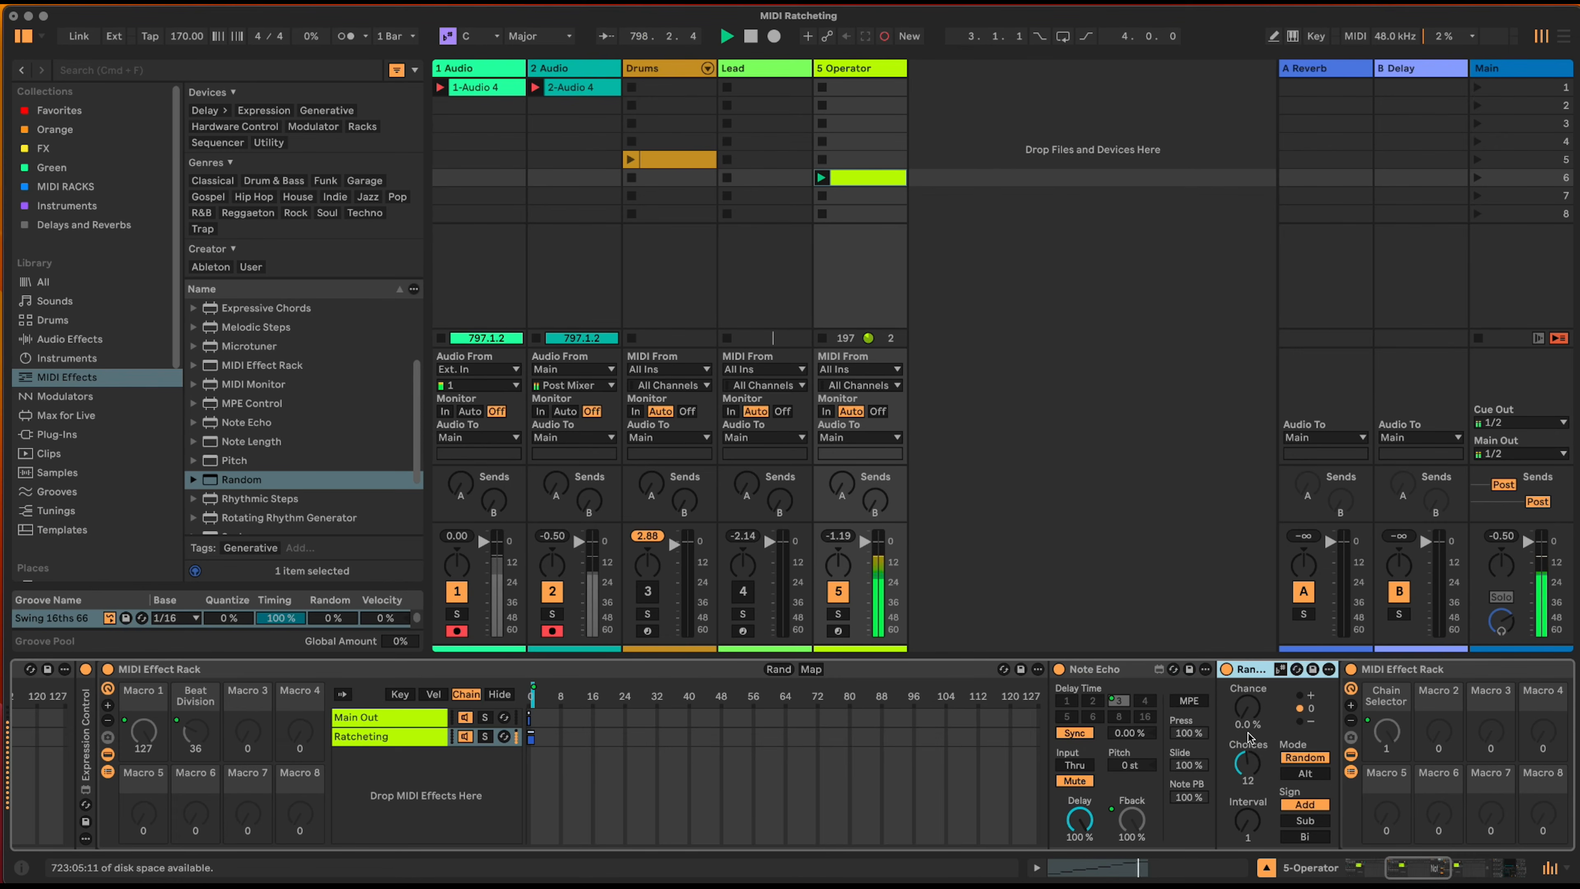
pyautogui.moveTo(1248, 707); pyautogui.dragTo(1247, 629)
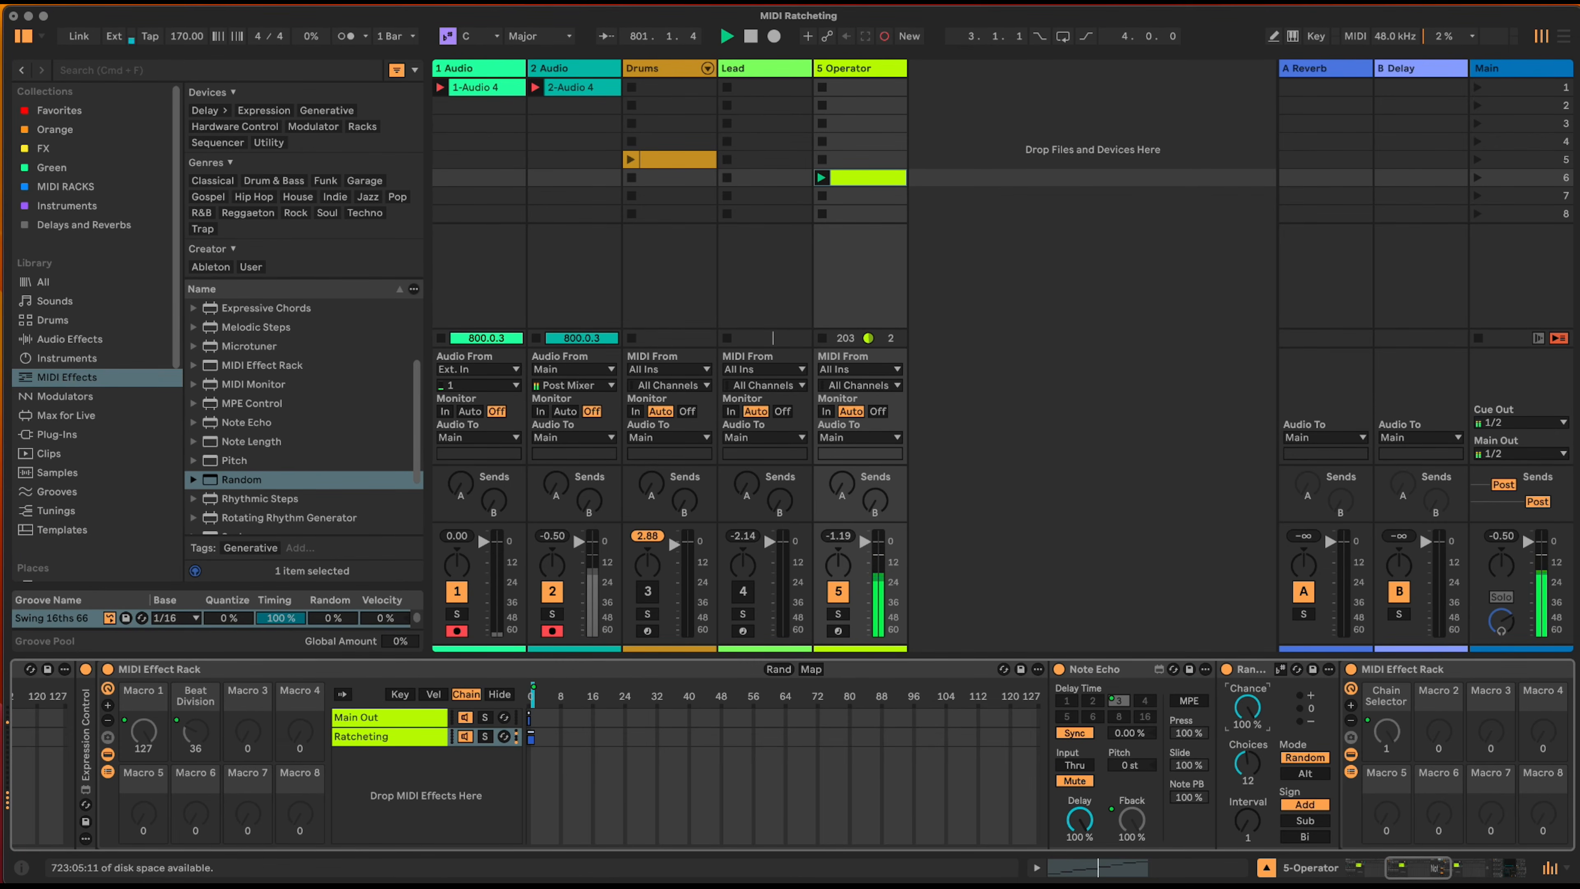
# - Map Random's Chance to the nested rack's Macro 4 and map that macro to the outer rack's Macro 4
pyautogui.rightClick(1252, 710)
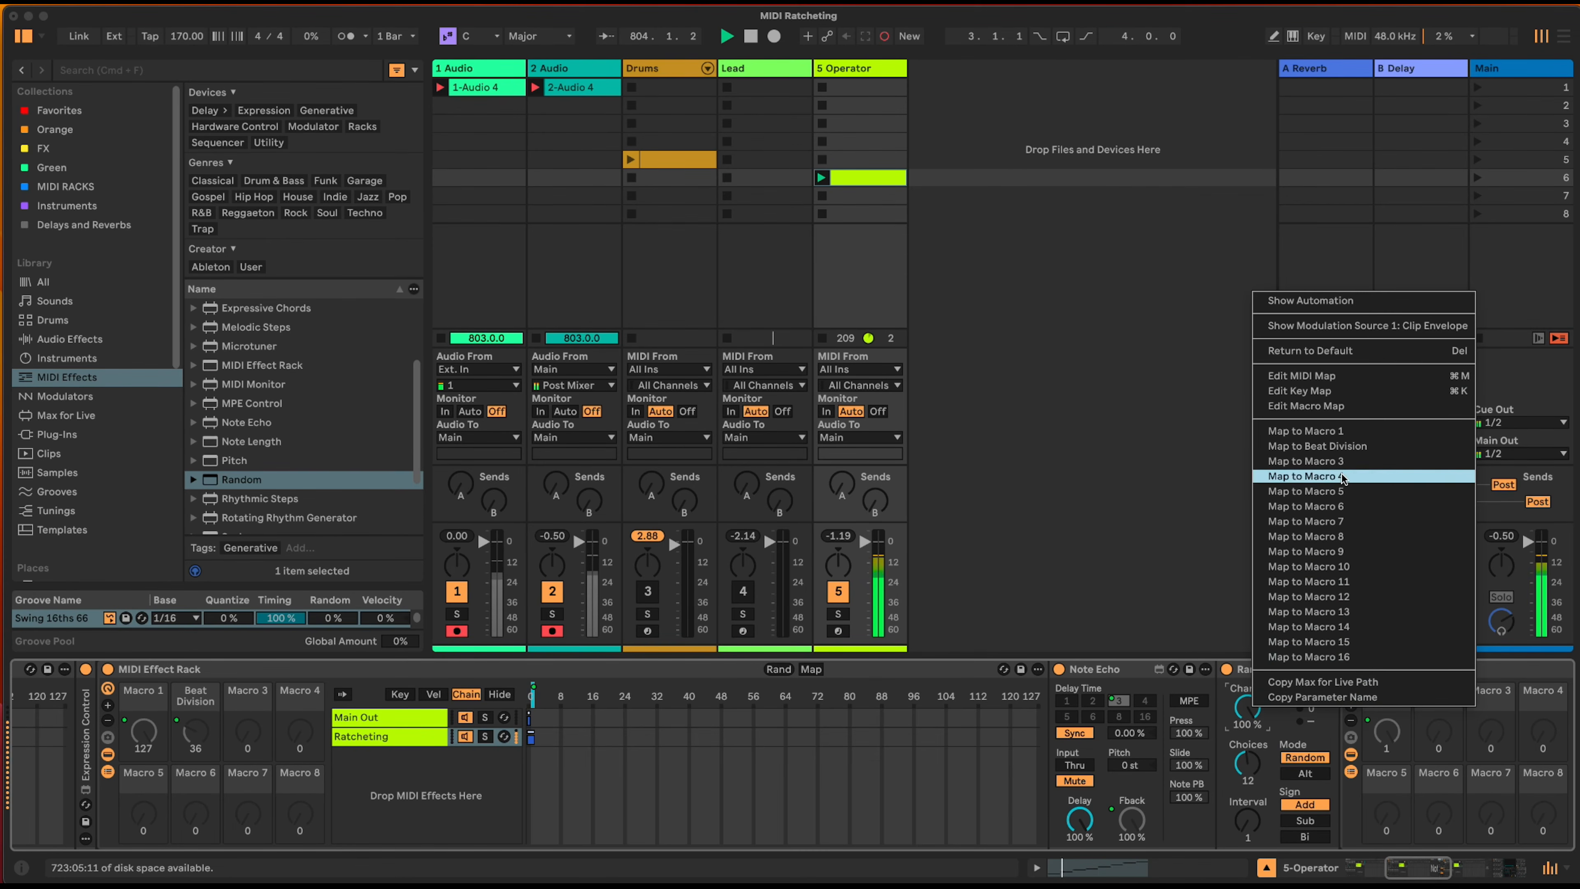
pyautogui.click(1313, 479)
pyautogui.rightClick(277, 697)
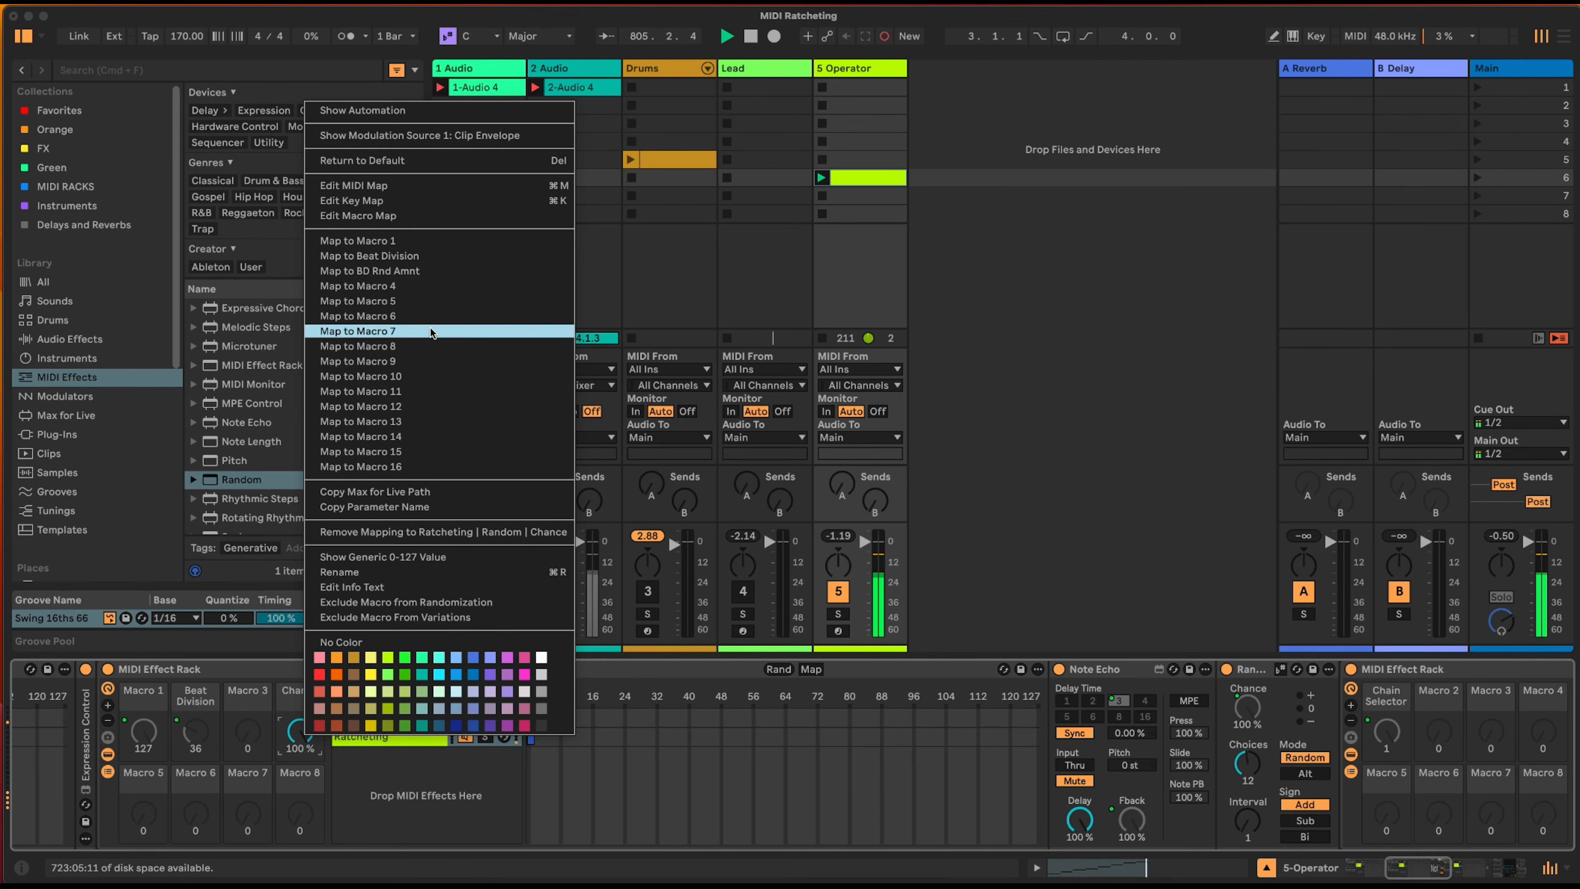
pyautogui.click(422, 286)
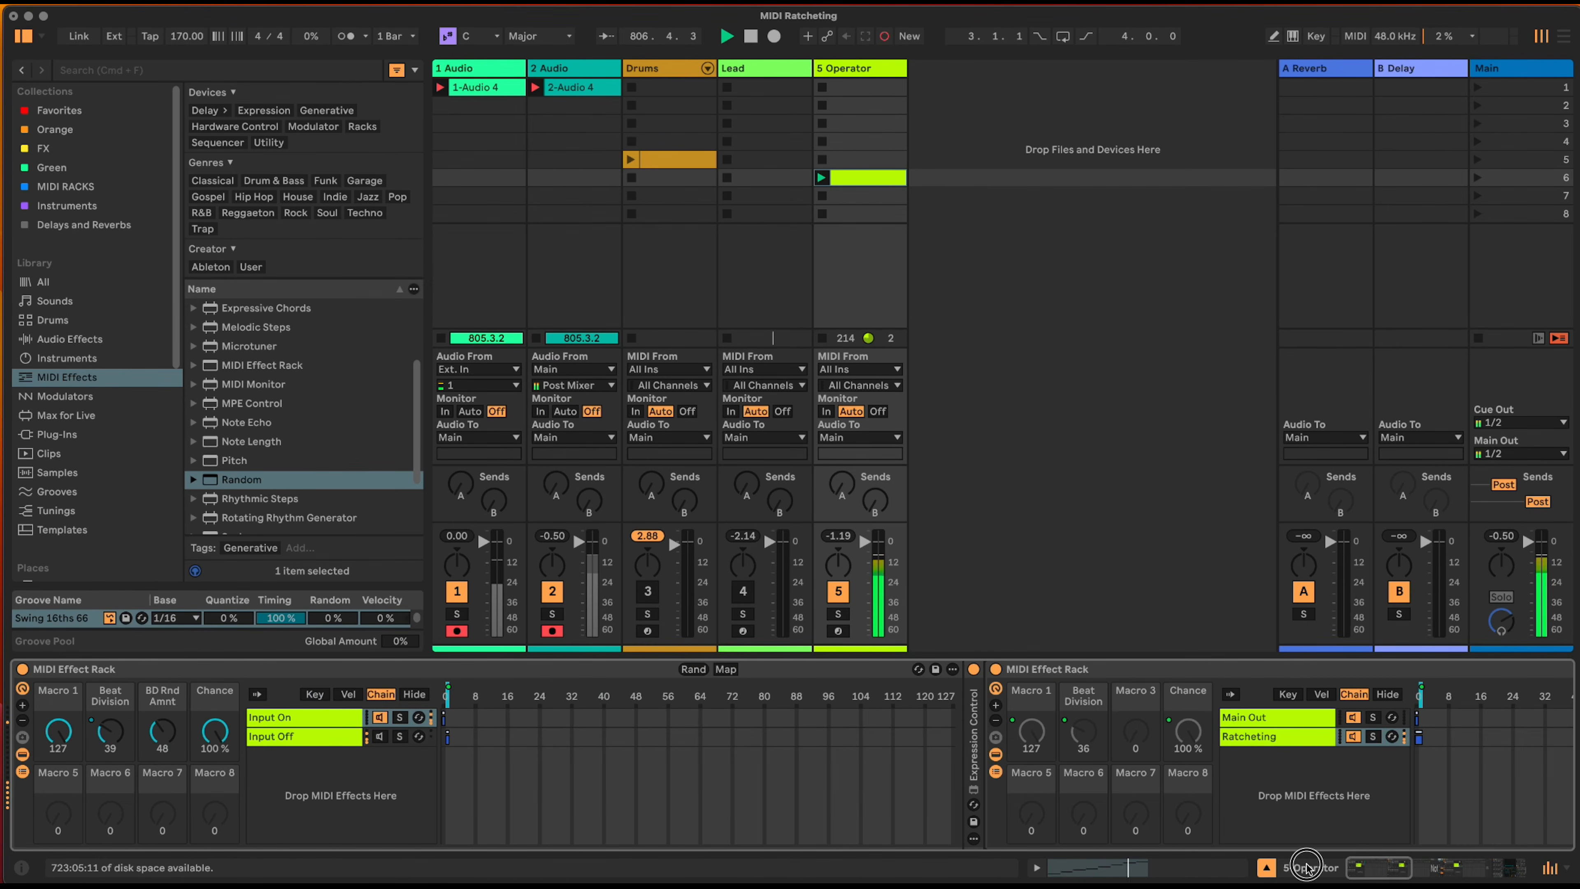
# - Rename the outer rack's Chance macro to Rnd Note
pyautogui.press('super+r')
pyautogui.write('Rnd Note')
pyautogui.press('Return')
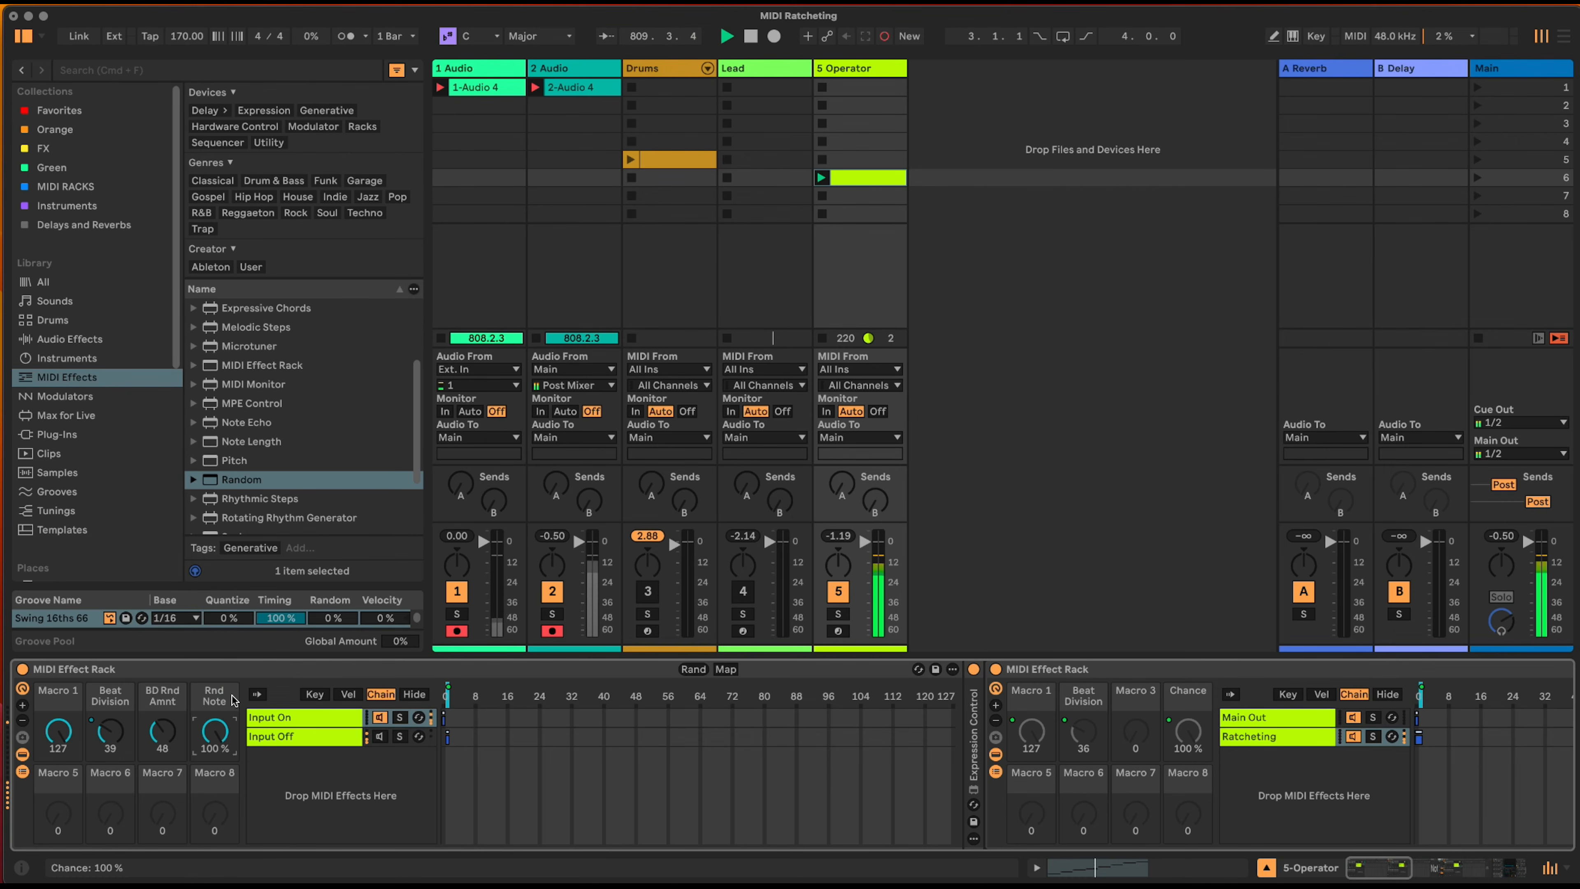
# - Audition the Operator ratcheting by raising and lowering the outer rack's Macro 1 and Rnd Note, leaving Macro 1 at 0
pyautogui.moveTo(212, 732); pyautogui.dragTo(211, 834)
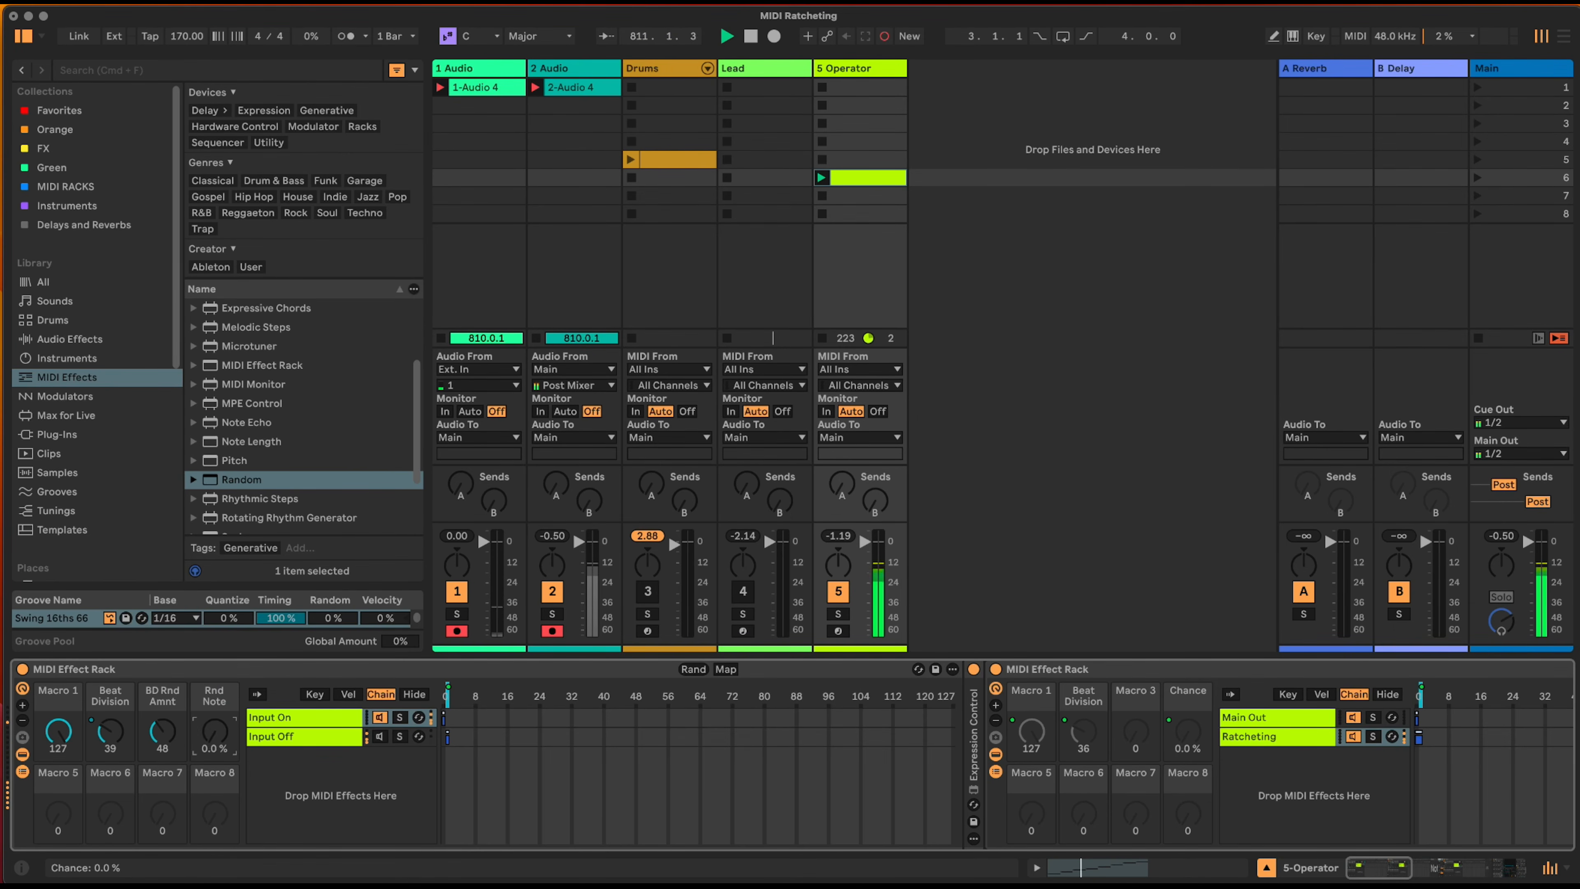
pyautogui.moveTo(62, 736); pyautogui.dragTo(62, 834)
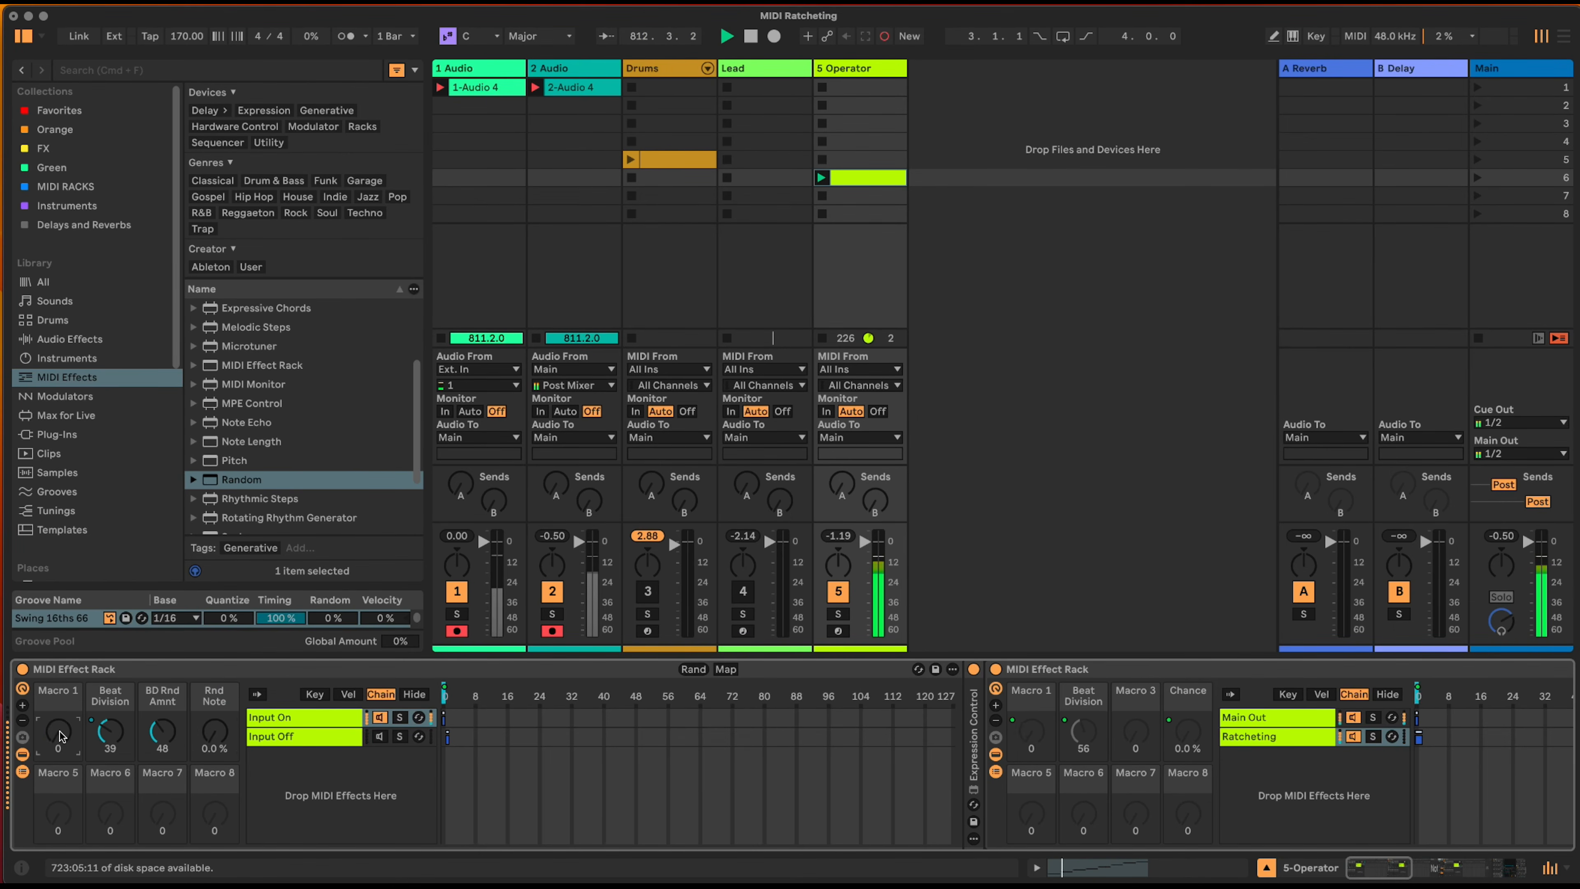
pyautogui.moveTo(59, 732); pyautogui.dragTo(58, 653)
pyautogui.moveTo(214, 732); pyautogui.dragTo(215, 675)
pyautogui.moveTo(62, 736); pyautogui.dragTo(63, 803)
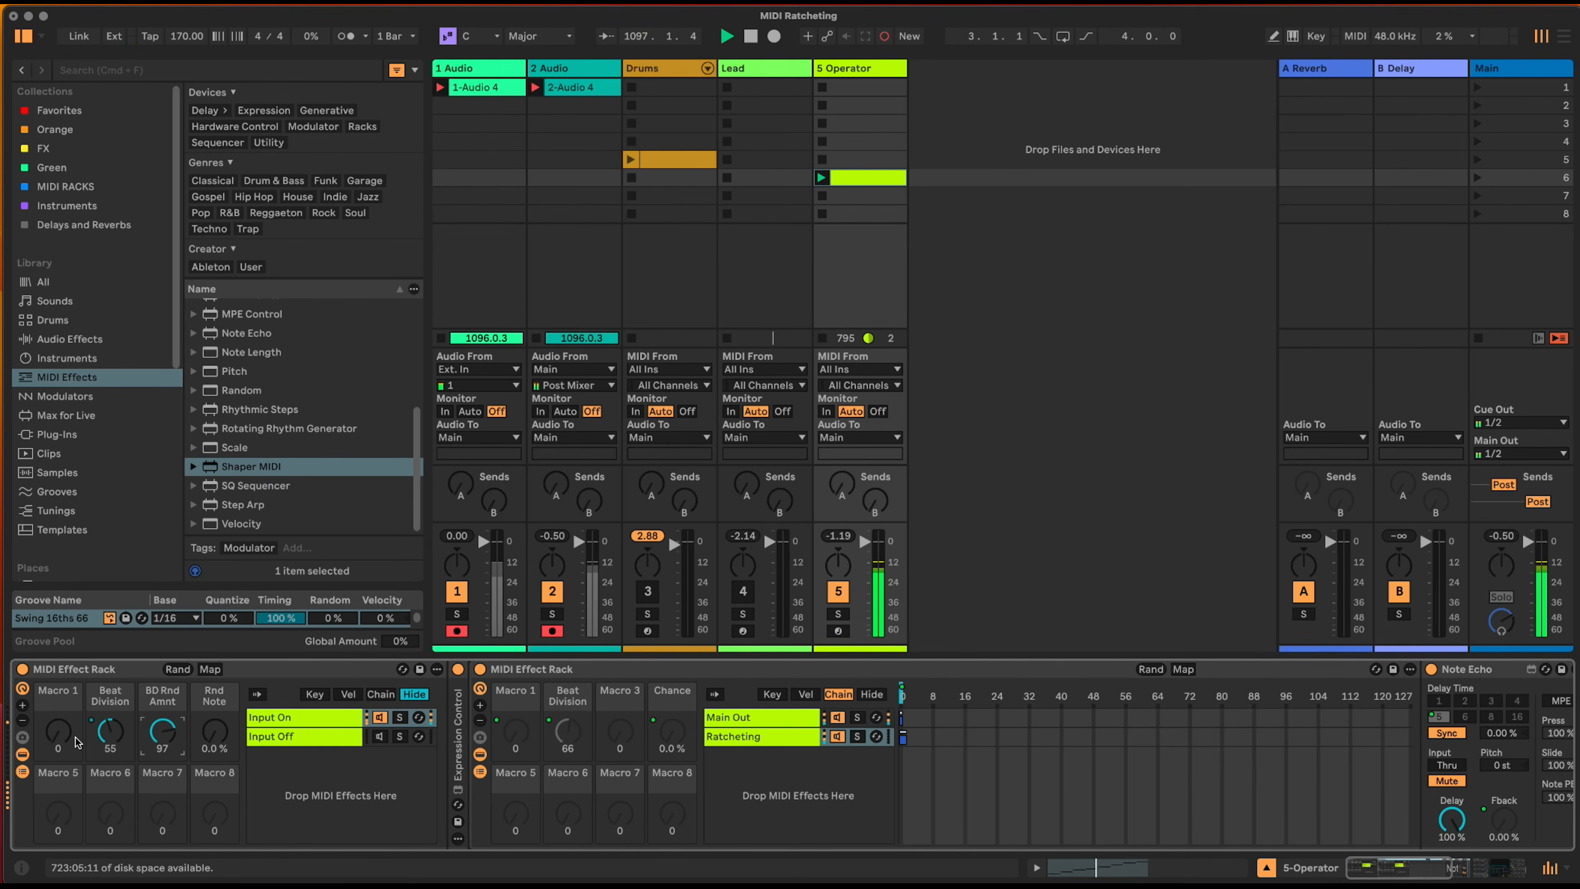
# - Switch the ratcheting on and off repeatedly with the outer rack's Macro 1 and set Beat Division to 35
pyautogui.moveTo(58, 732); pyautogui.dragTo(58, 663)
pyautogui.moveTo(58, 732); pyautogui.dragTo(58, 800)
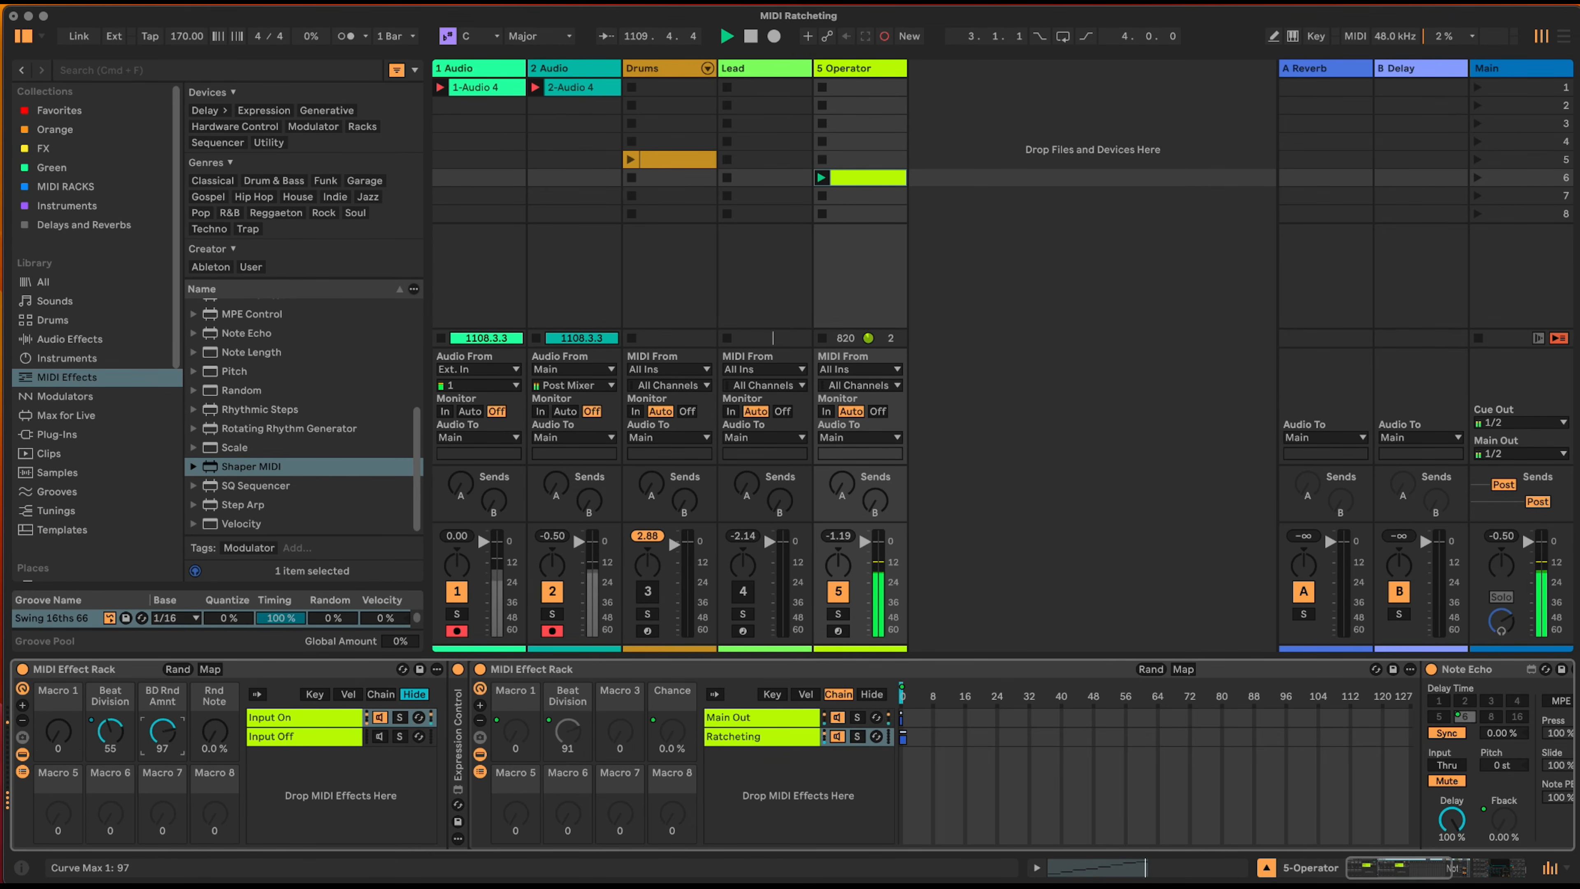
pyautogui.moveTo(58, 731); pyautogui.dragTo(58, 653)
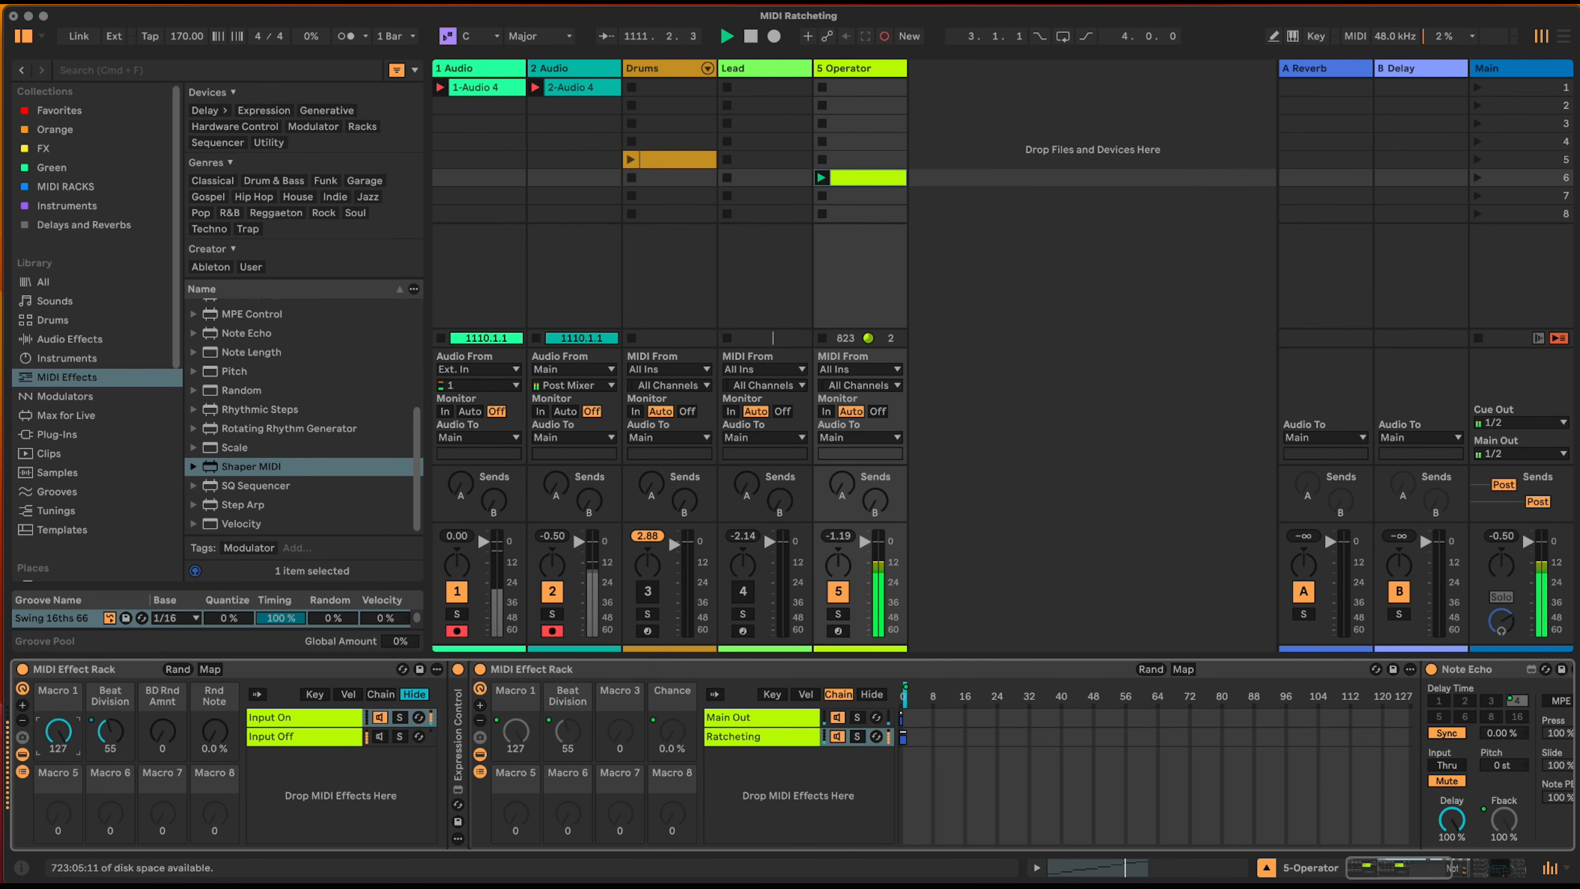
pyautogui.moveTo(58, 731); pyautogui.dragTo(58, 807)
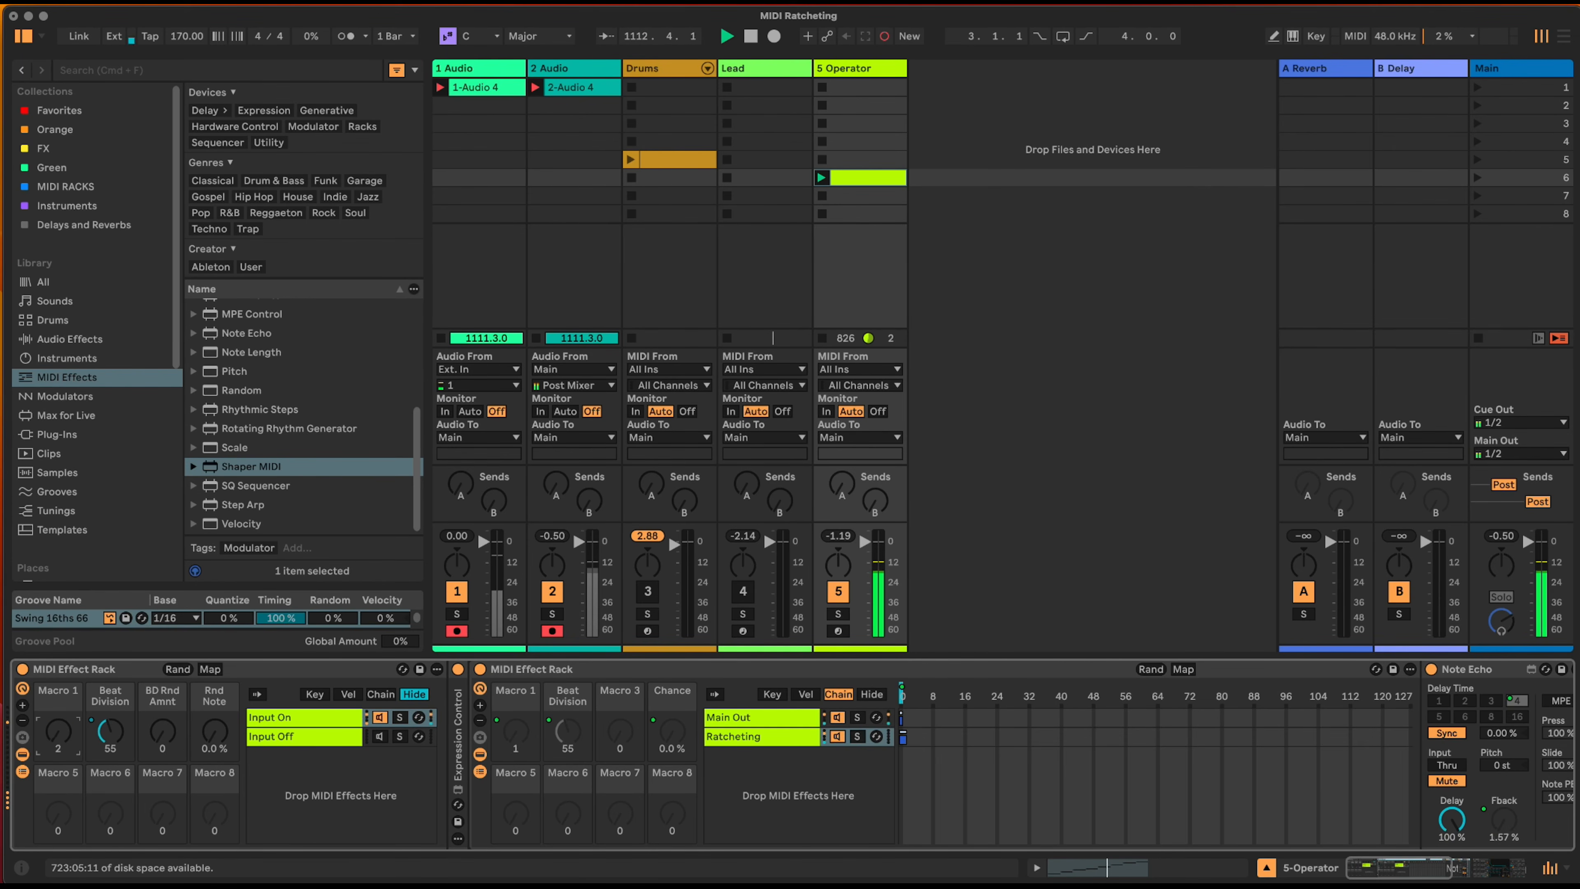
pyautogui.moveTo(58, 730); pyautogui.dragTo(58, 654)
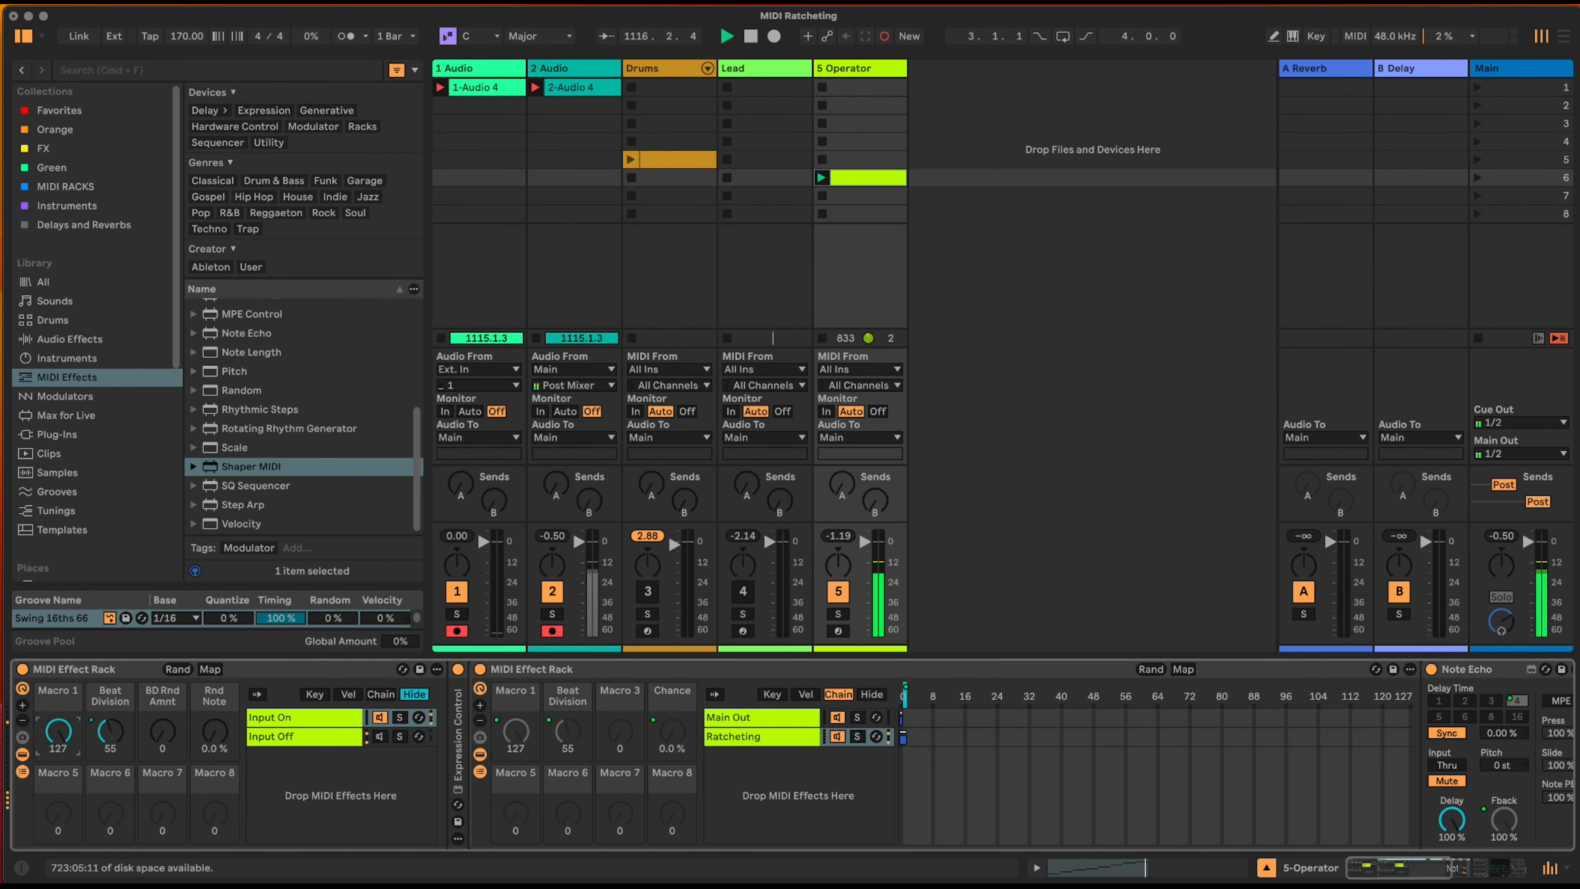
pyautogui.moveTo(58, 730); pyautogui.dragTo(58, 801)
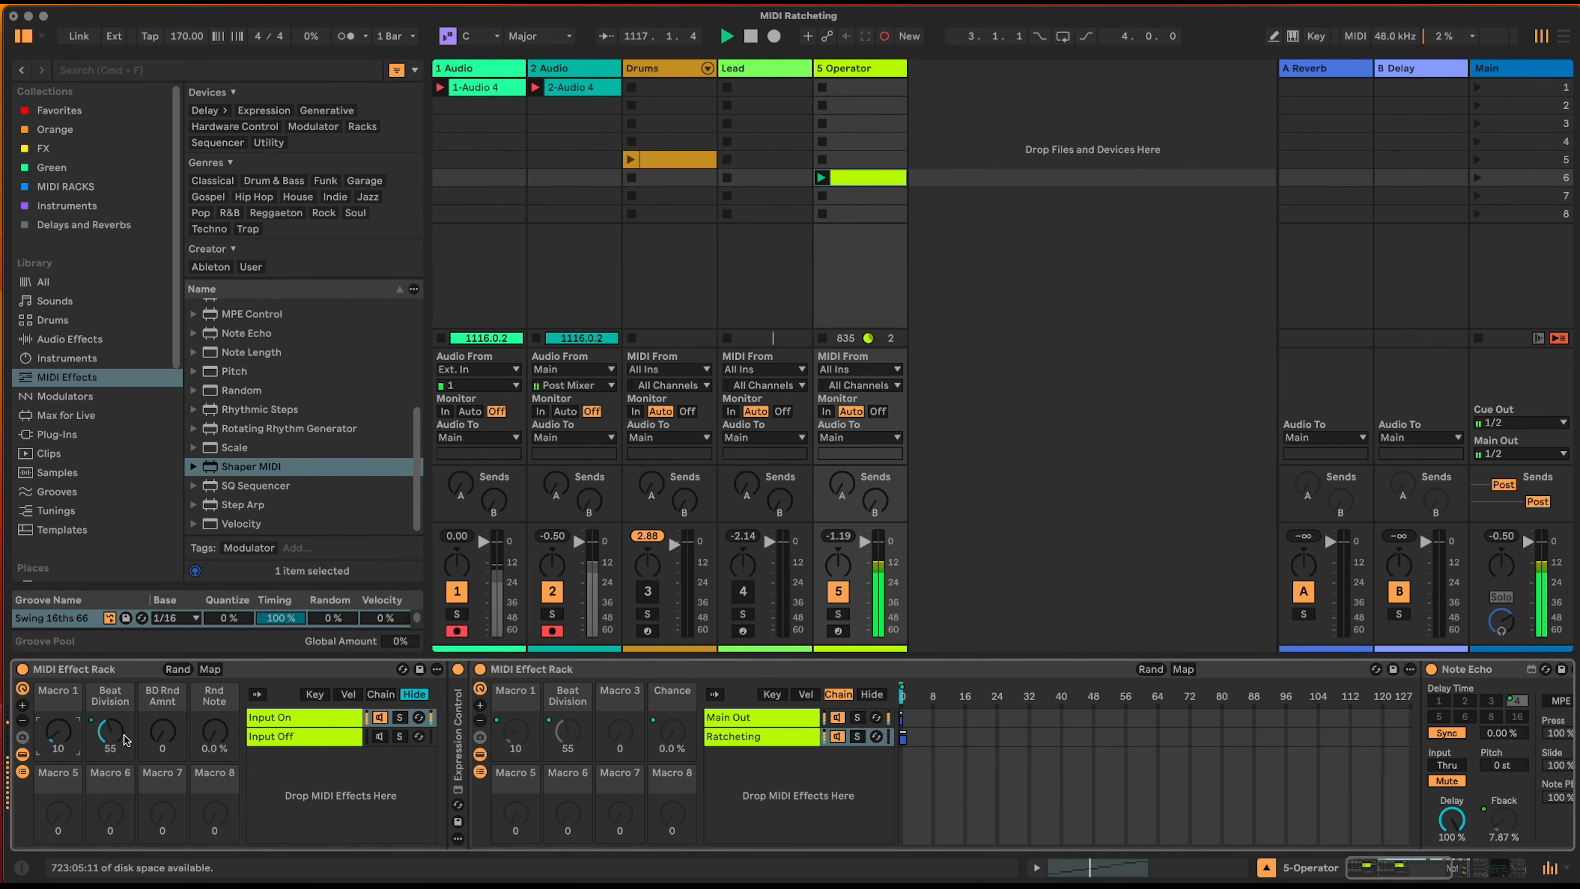
pyautogui.moveTo(110, 731); pyautogui.dragTo(58, 656)
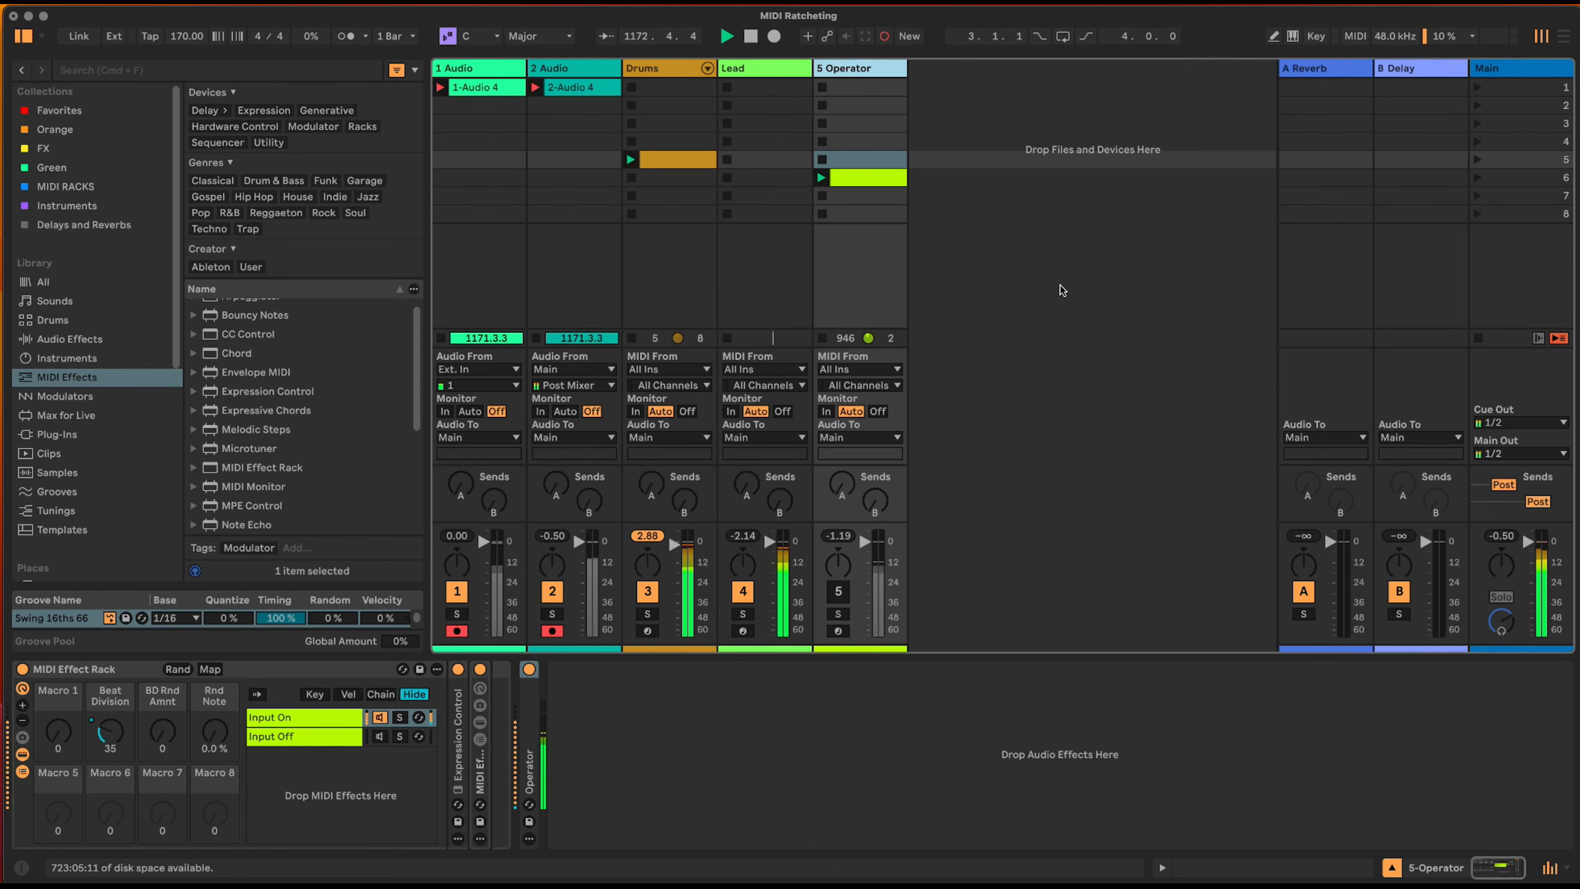
# - Select the Drums track and solo it
pyautogui.click(1085, 291)
pyautogui.click(654, 65)
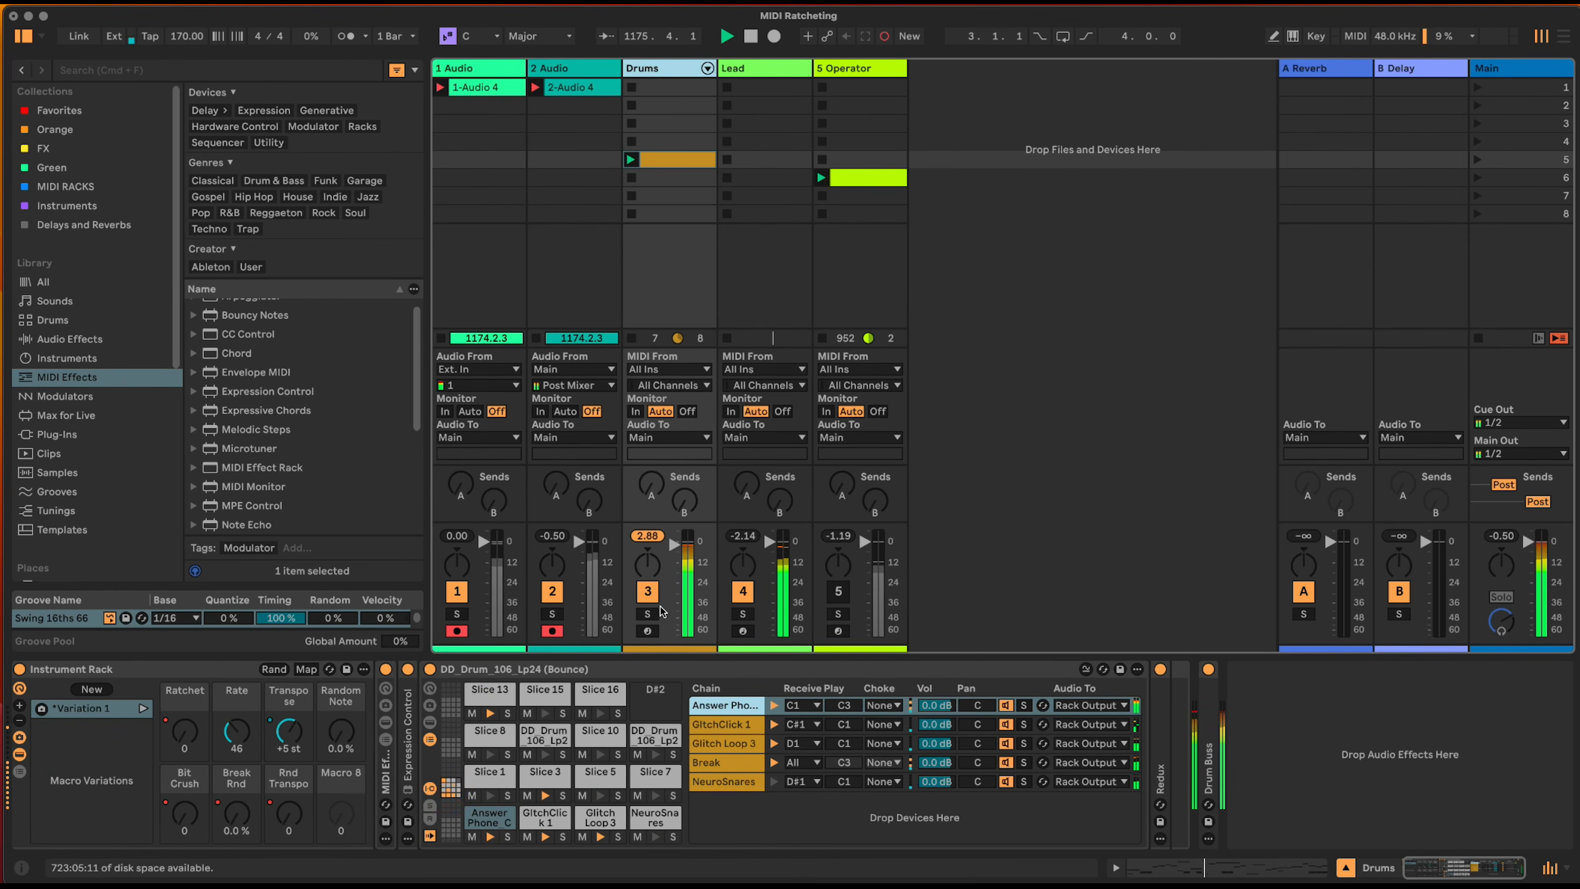
pyautogui.click(648, 614)
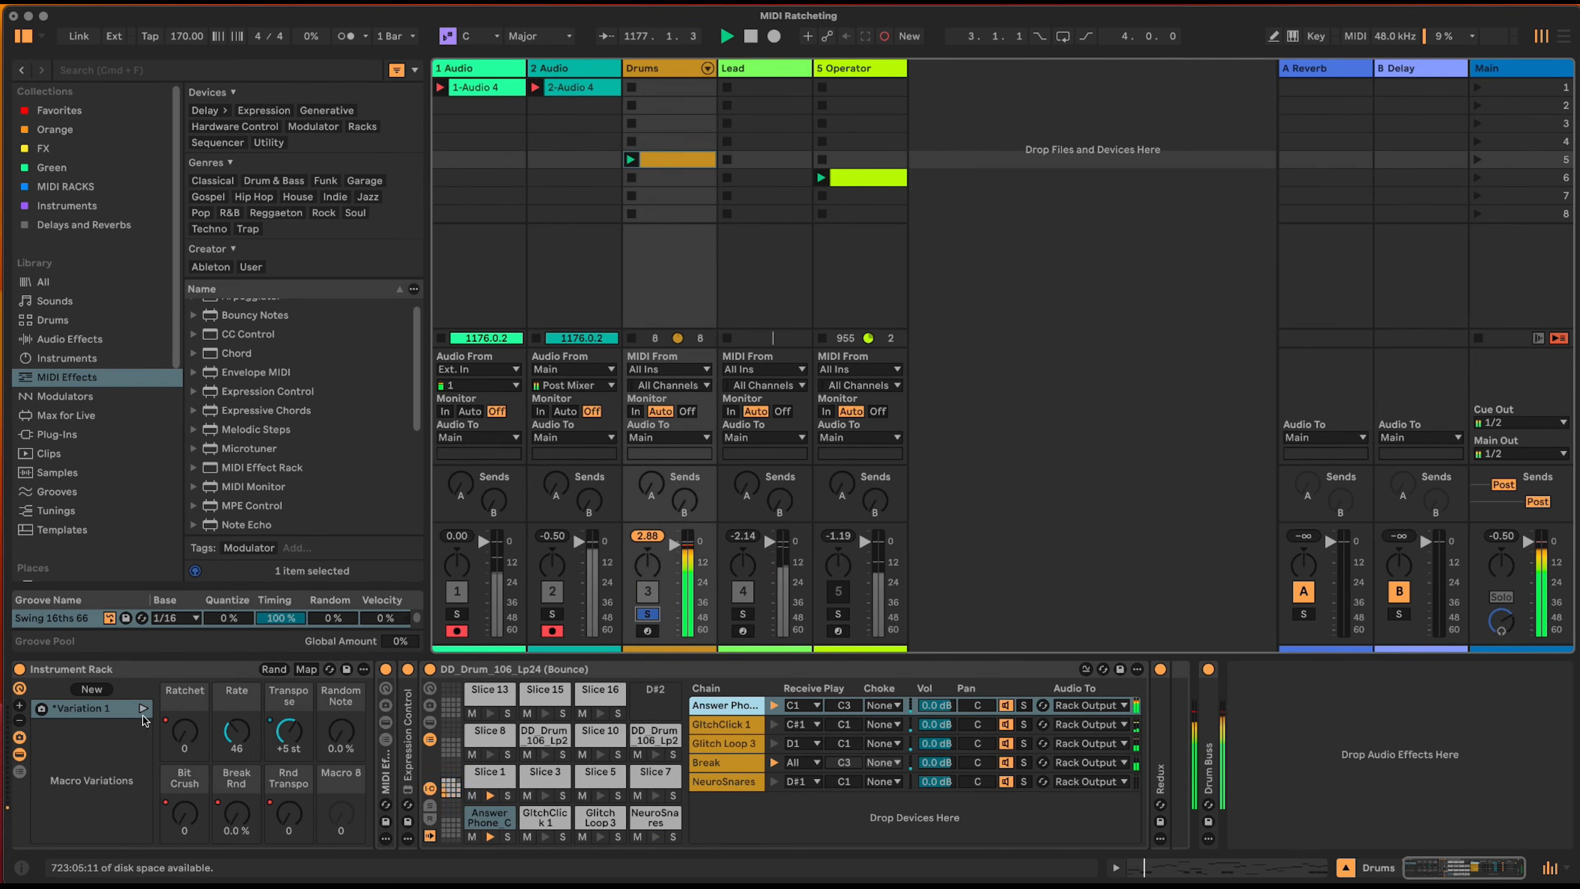
# - Audition the Drums rack with Ratchet at 127 and Rnd Transpo at 87, and return both macros to 0
pyautogui.moveTo(185, 730); pyautogui.dragTo(185, 647)
pyautogui.moveTo(289, 813); pyautogui.dragTo(236, 758)
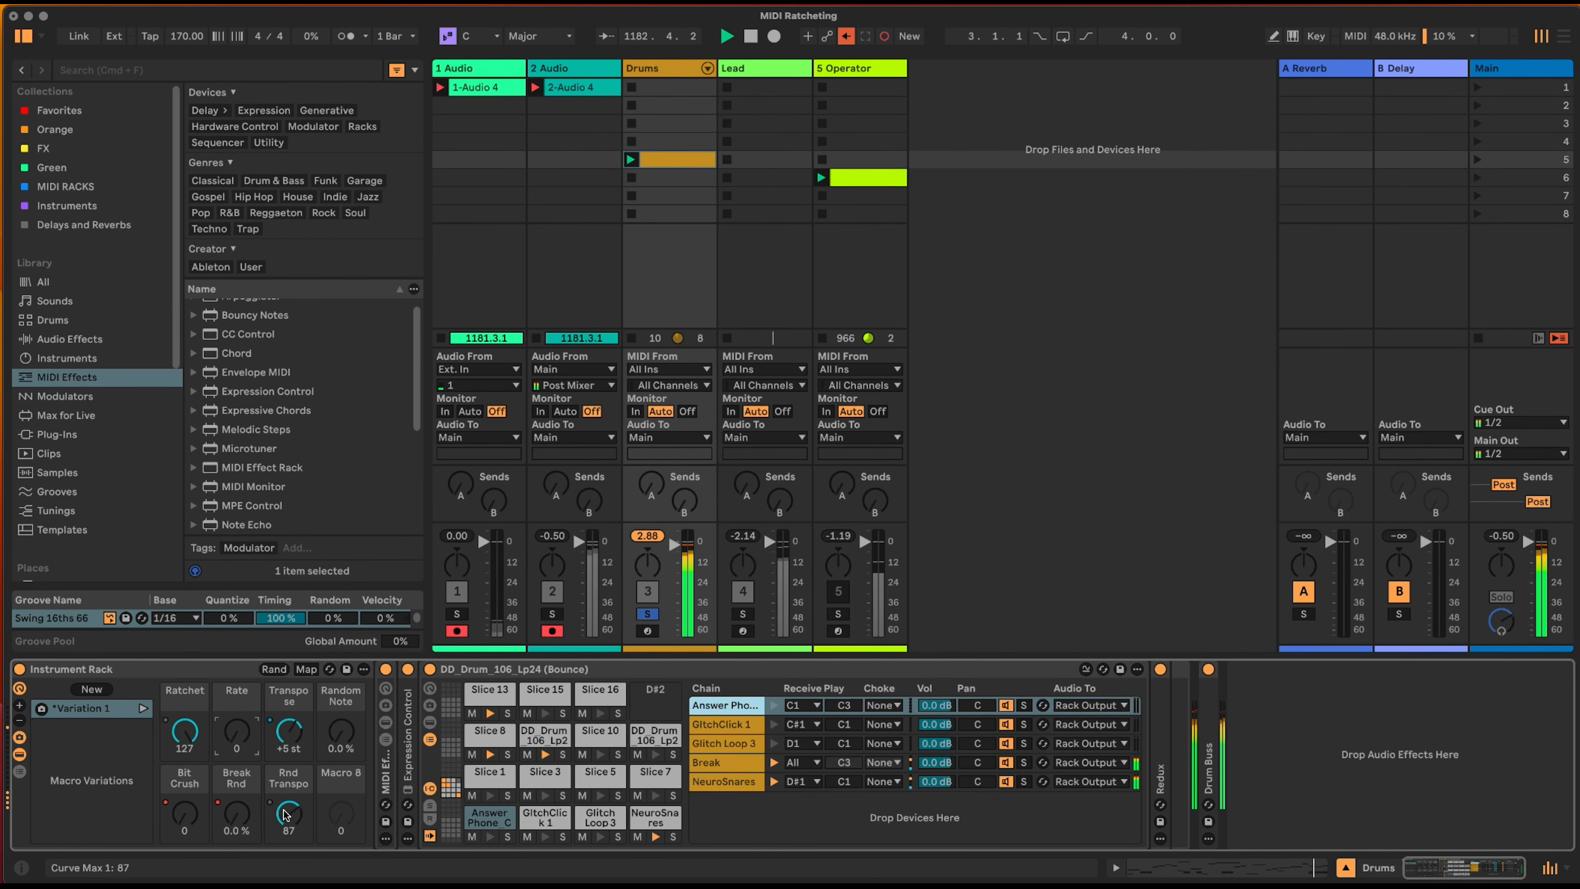
pyautogui.moveTo(289, 817); pyautogui.dragTo(289, 837)
pyautogui.moveTo(184, 746); pyautogui.dragTo(185, 786)
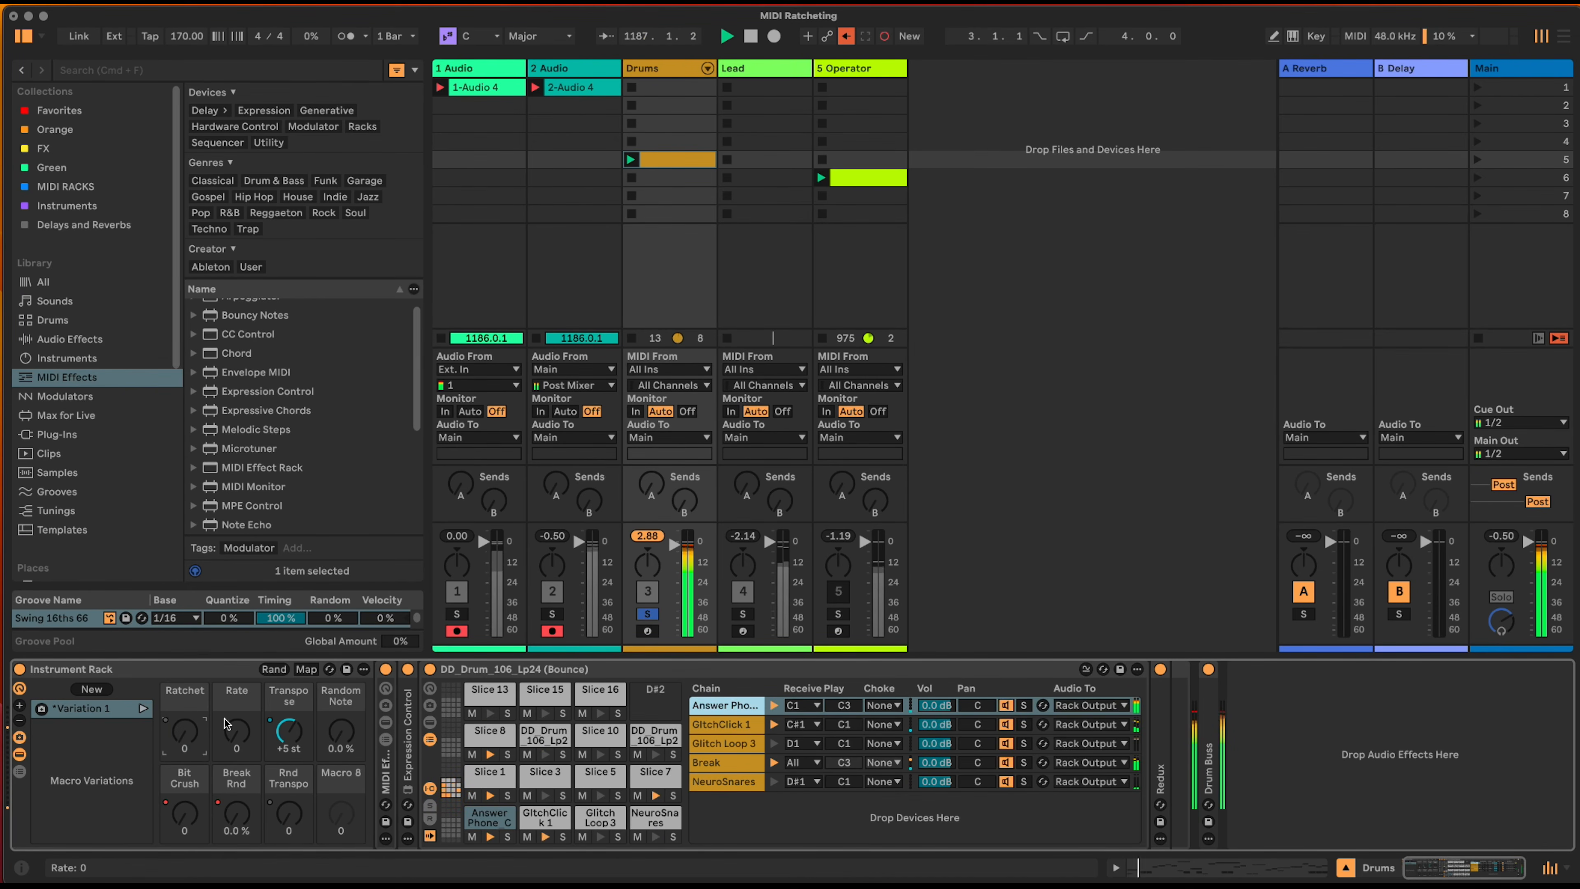
# - Audition the Drums rack's Ratchet macro with Rate at 47, return Ratchet to 0 and unsolo the Drums track
pyautogui.moveTo(196, 725); pyautogui.dragTo(181, 659)
pyautogui.moveTo(184, 728); pyautogui.dragTo(184, 797)
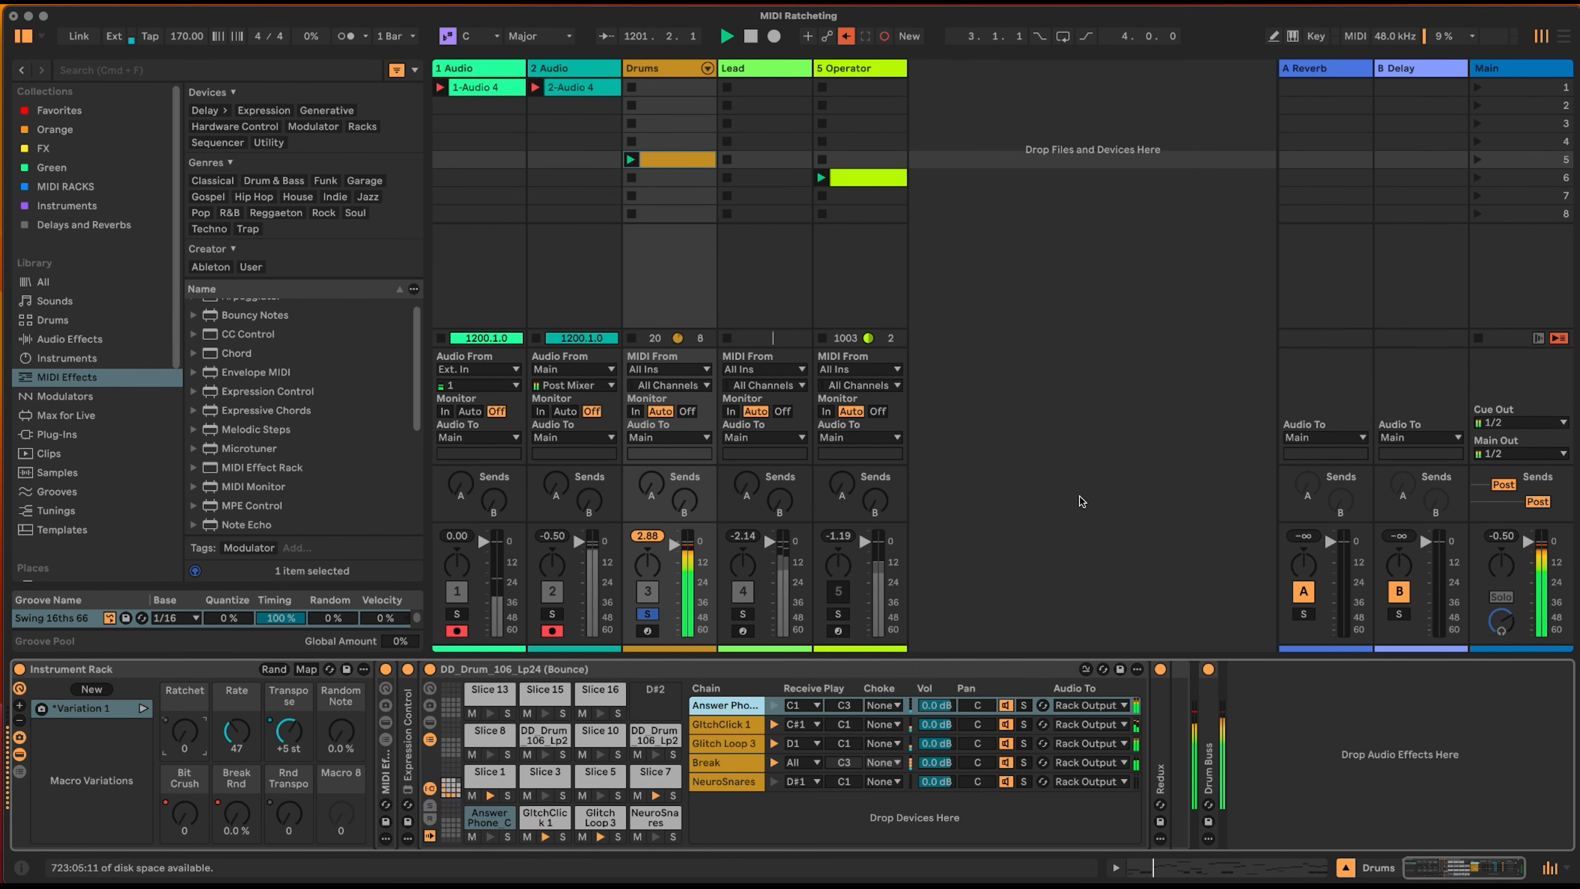
pyautogui.click(648, 615)
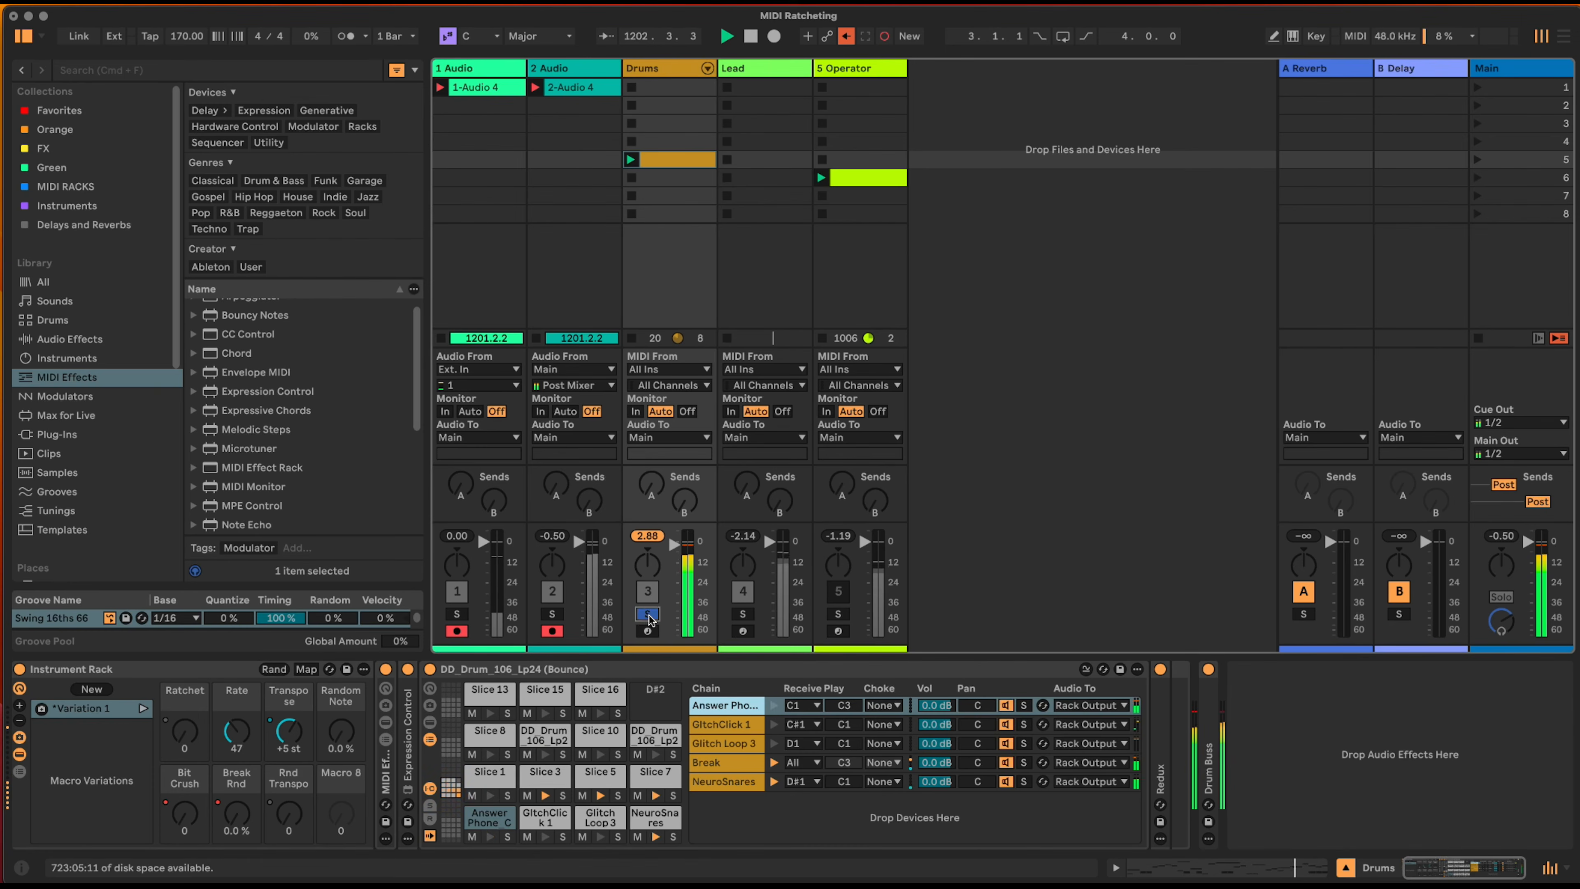